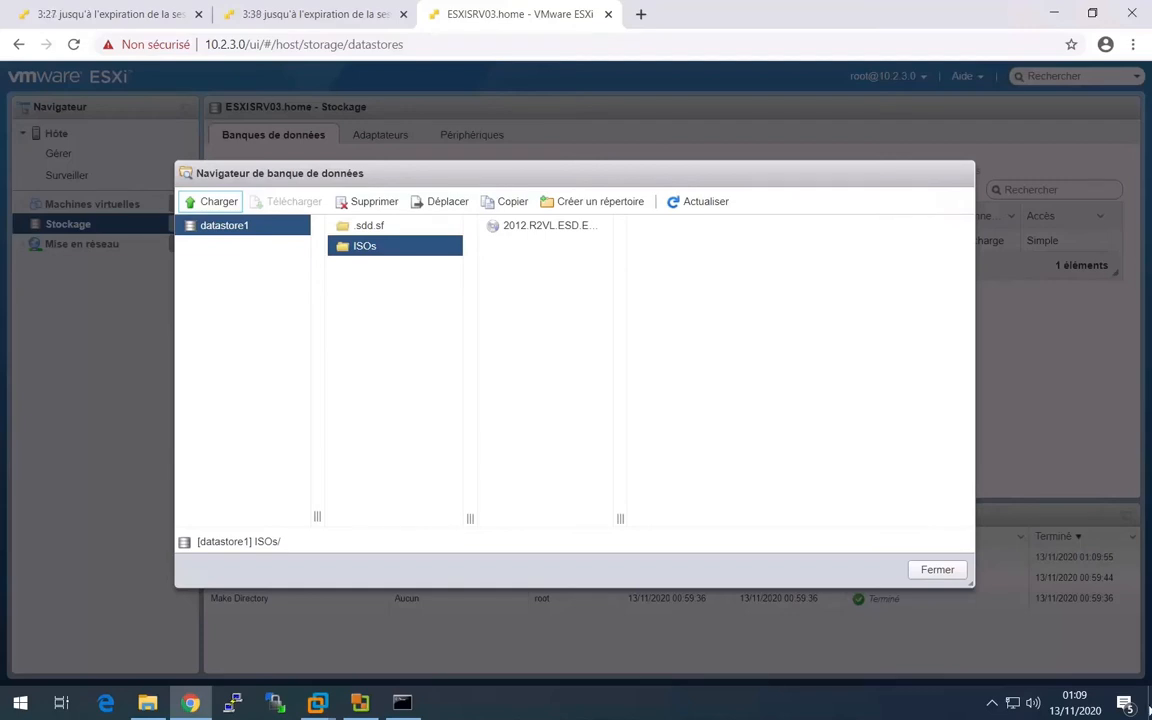
- Close the datastore browser and begin creating a new virtual machine on the ESXISRV03 host
click(938, 569)
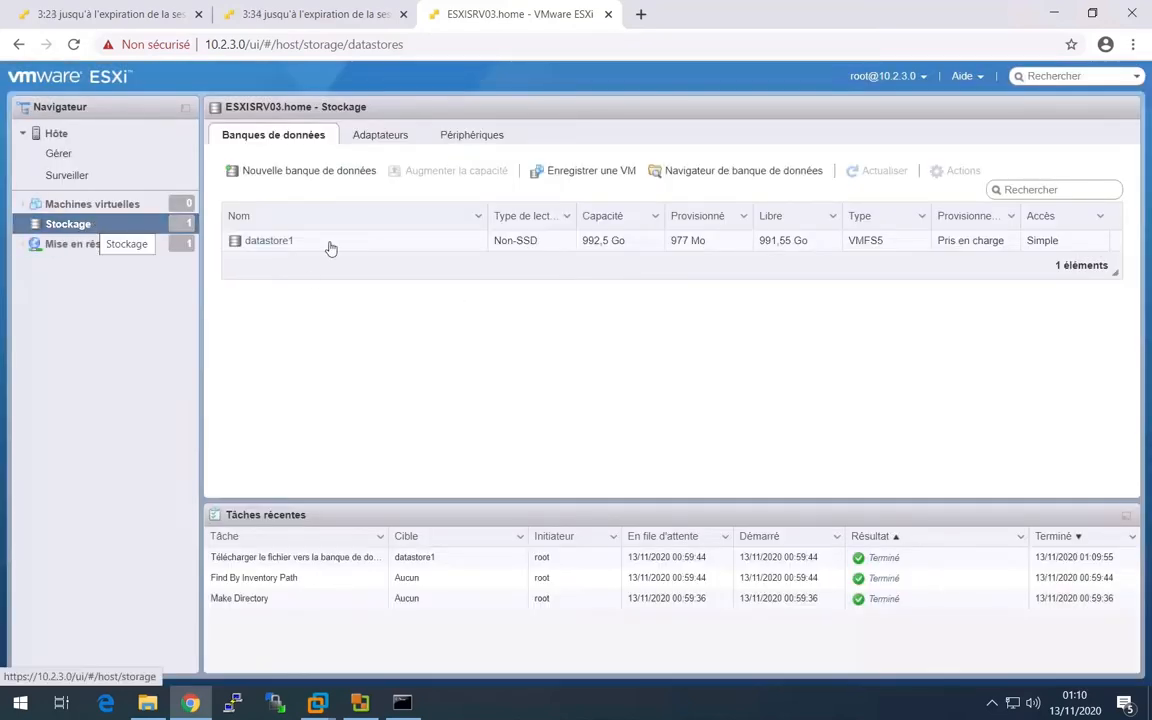
click(268, 241)
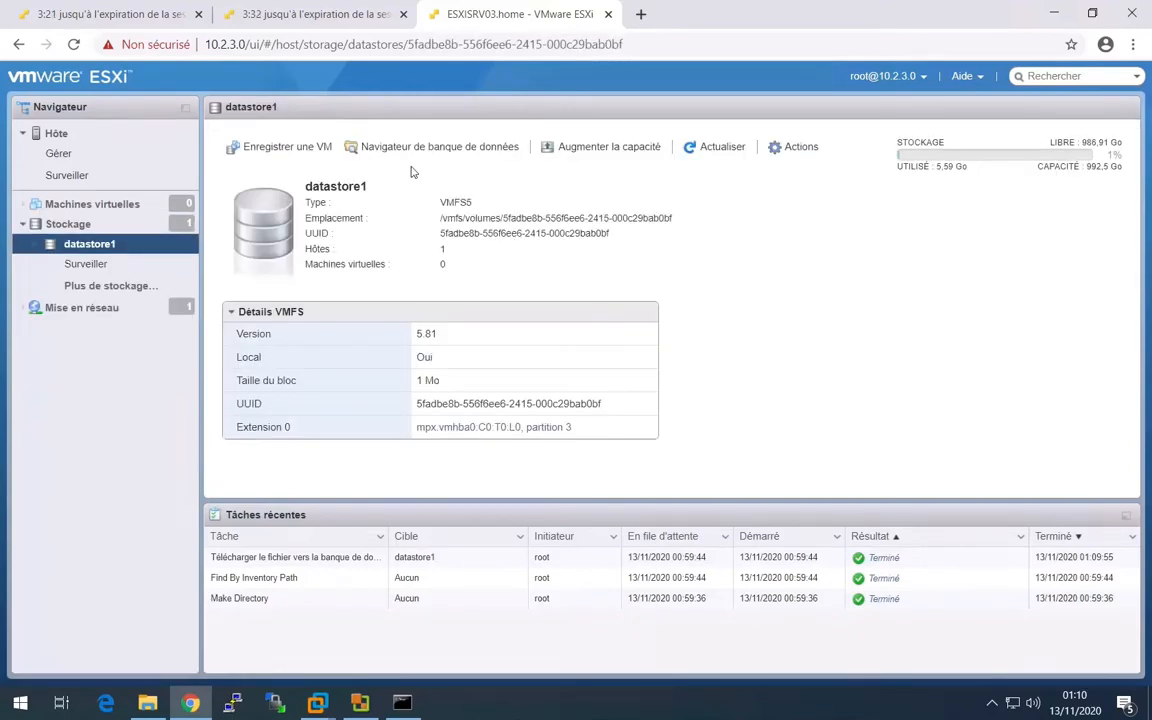
click(90, 211)
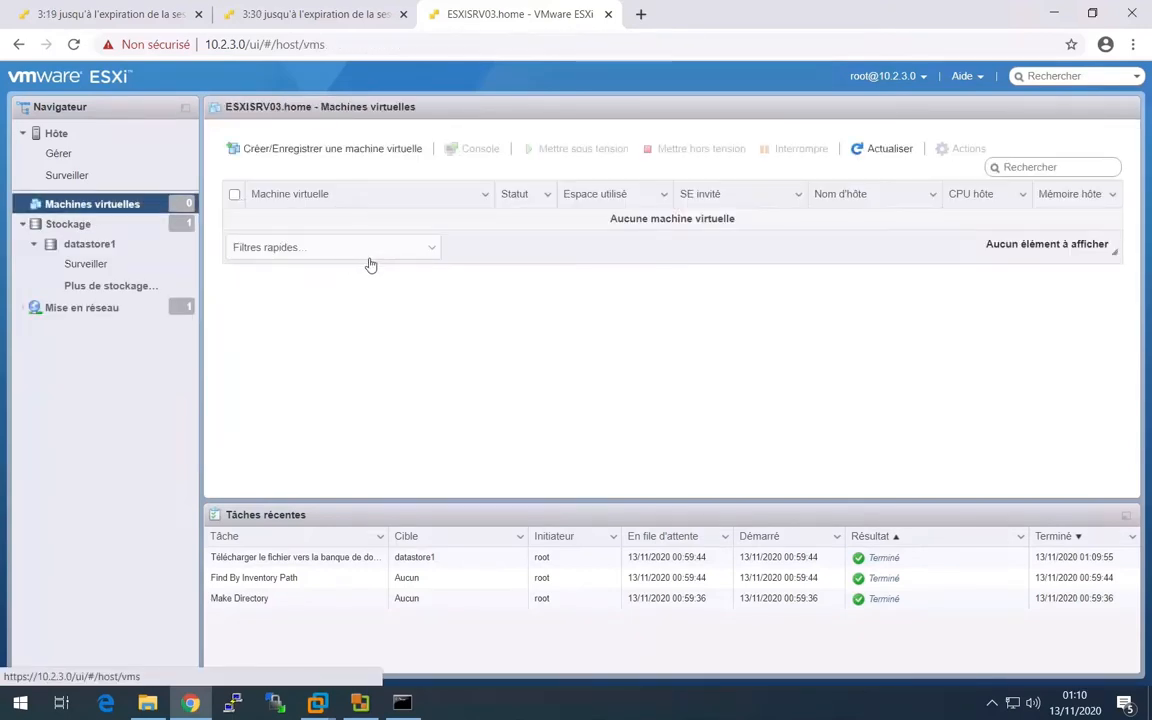
click(338, 149)
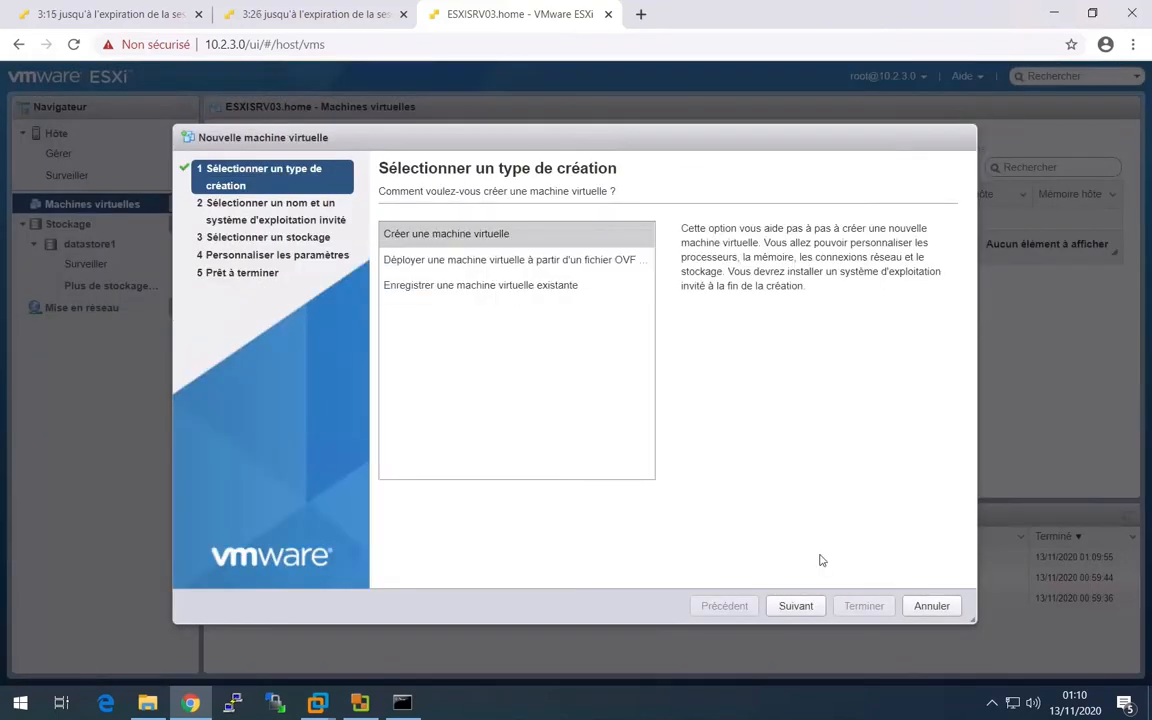
click(798, 608)
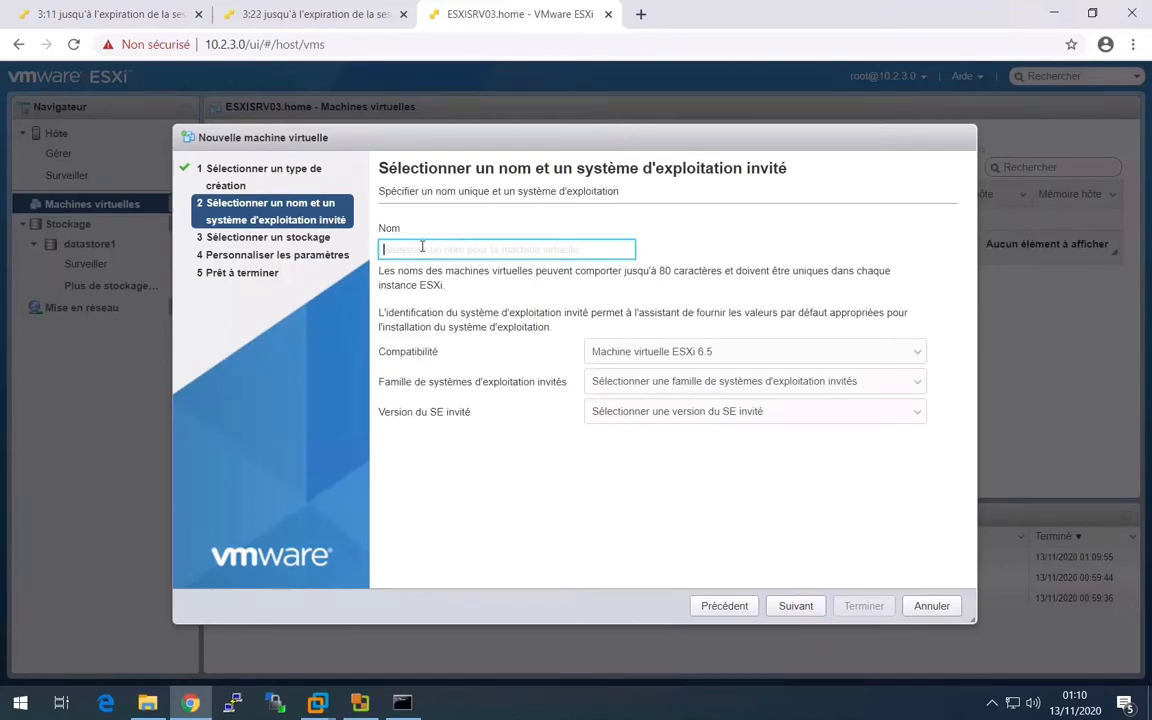
- Name the new virtual machine vcenter
text(vcnter)
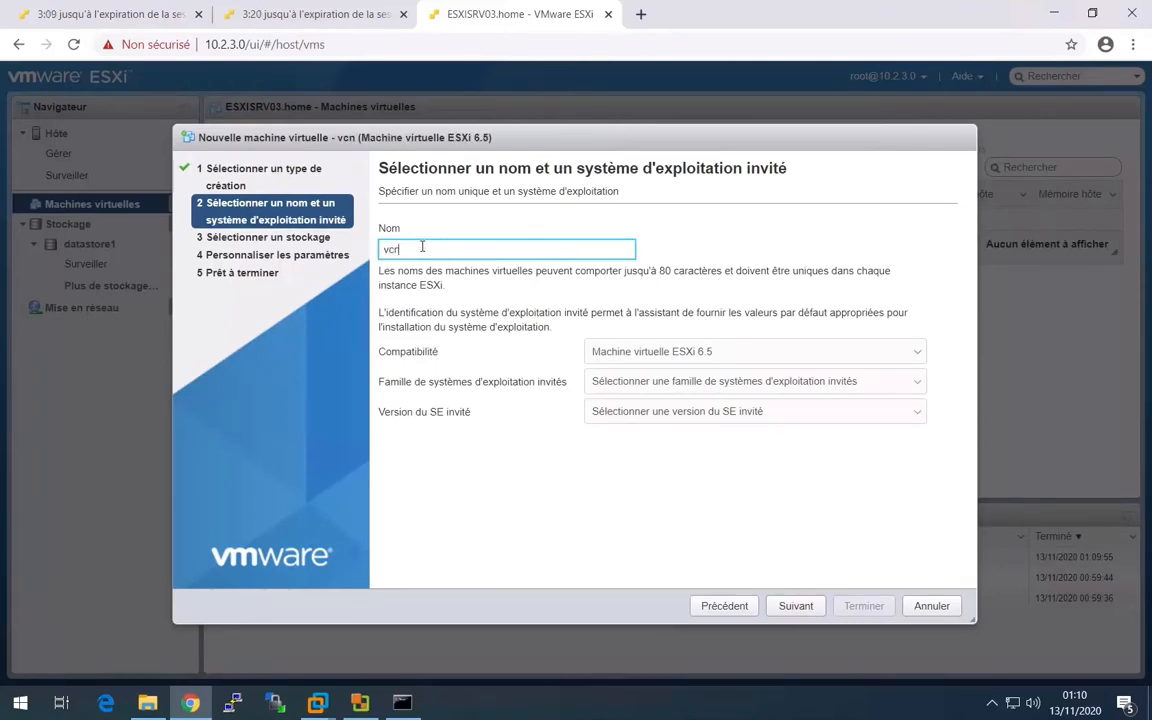
key(BackSpace)
key(BackSpace)
key(BackSpace)
key(BackSpace)
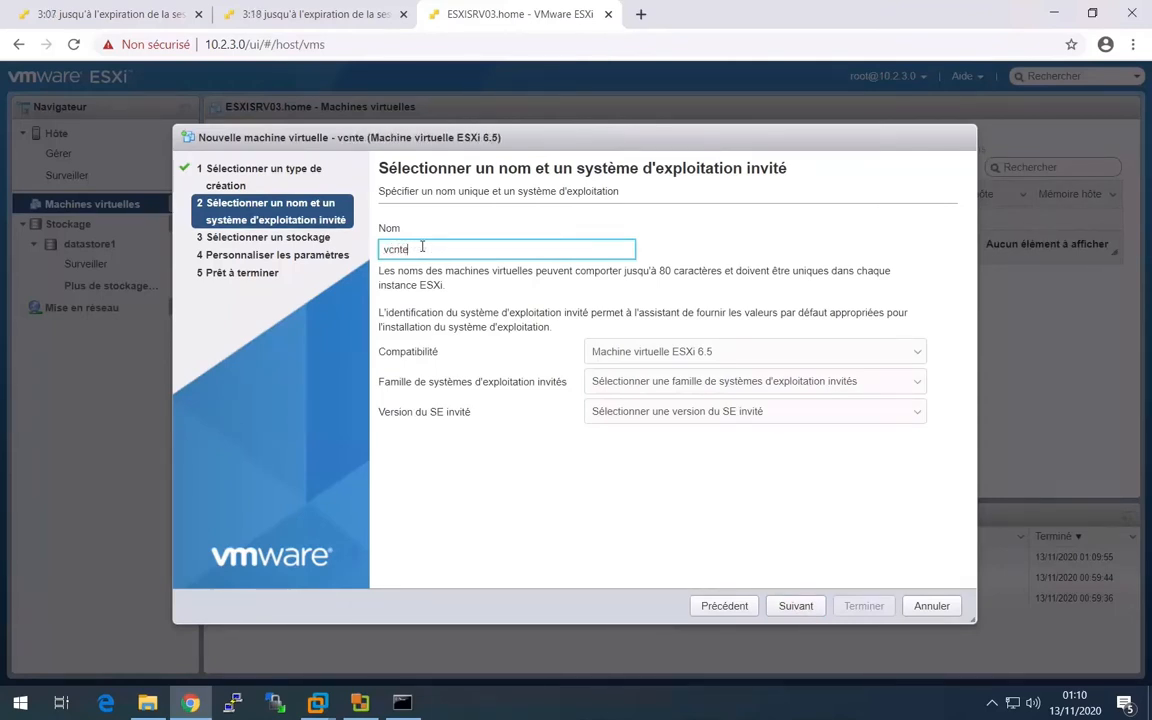
text(enter)
key(ctrl+a)
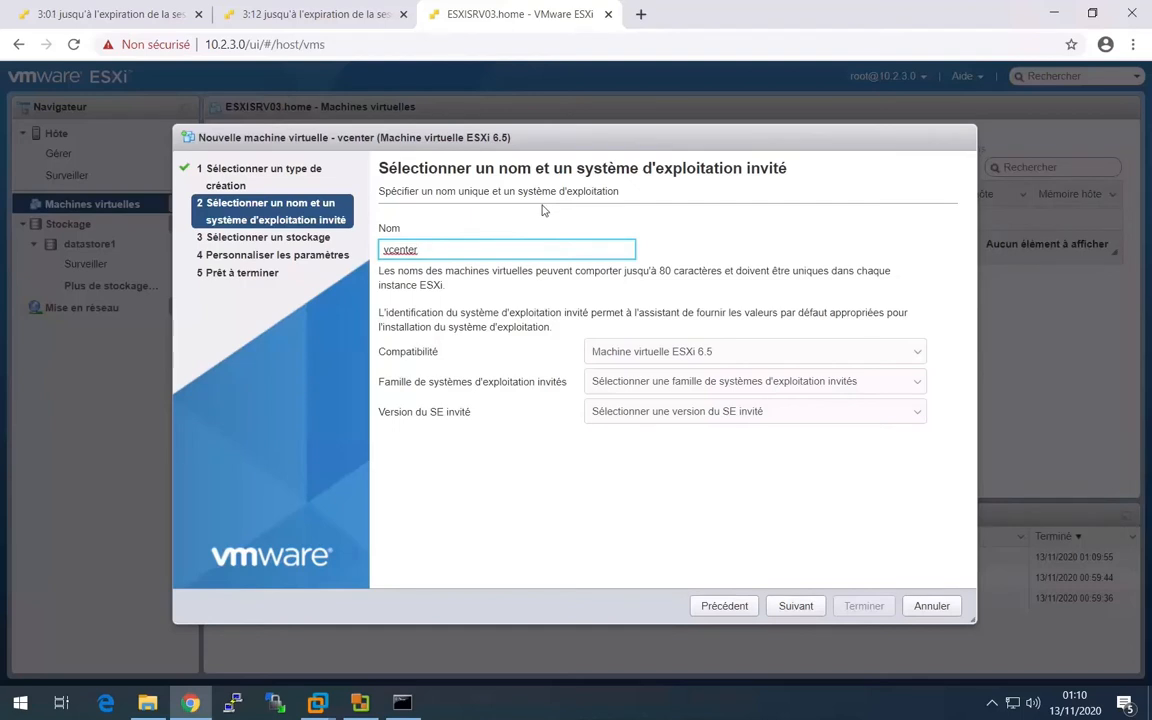
- Set the guest OS to Windows, version Microsoft Windows Server 2016 ou version ultérieure (64 bits), and accept datastore1 as storage
click(765, 381)
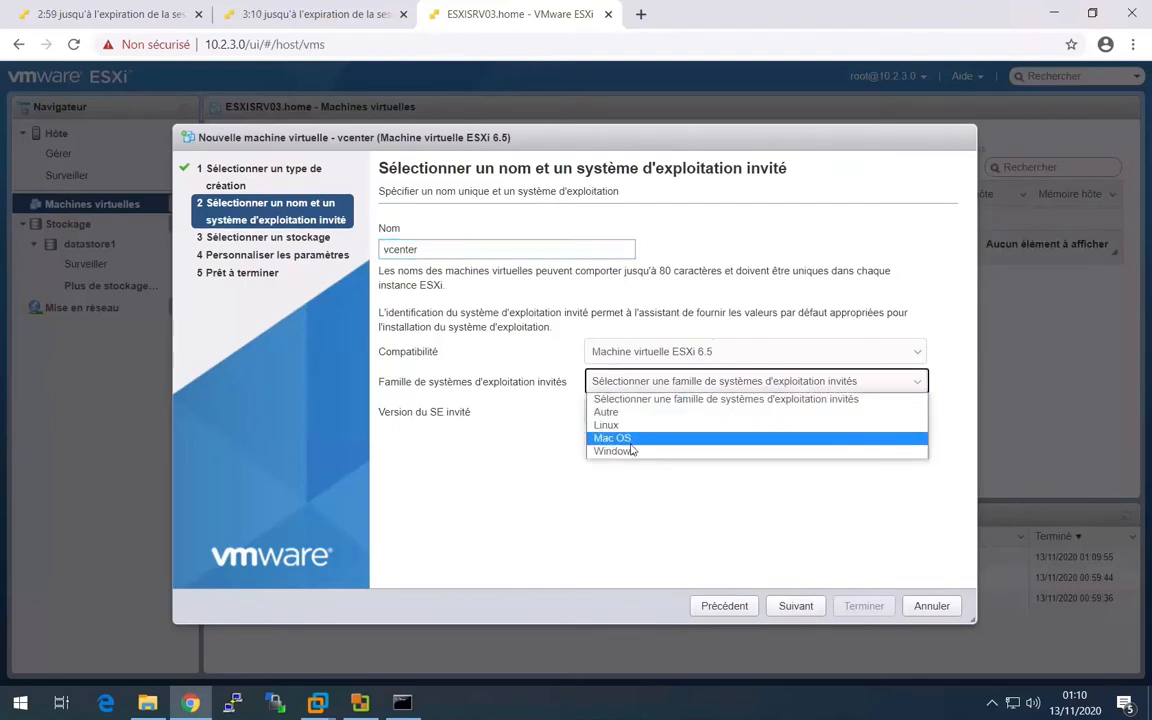
click(632, 451)
click(643, 411)
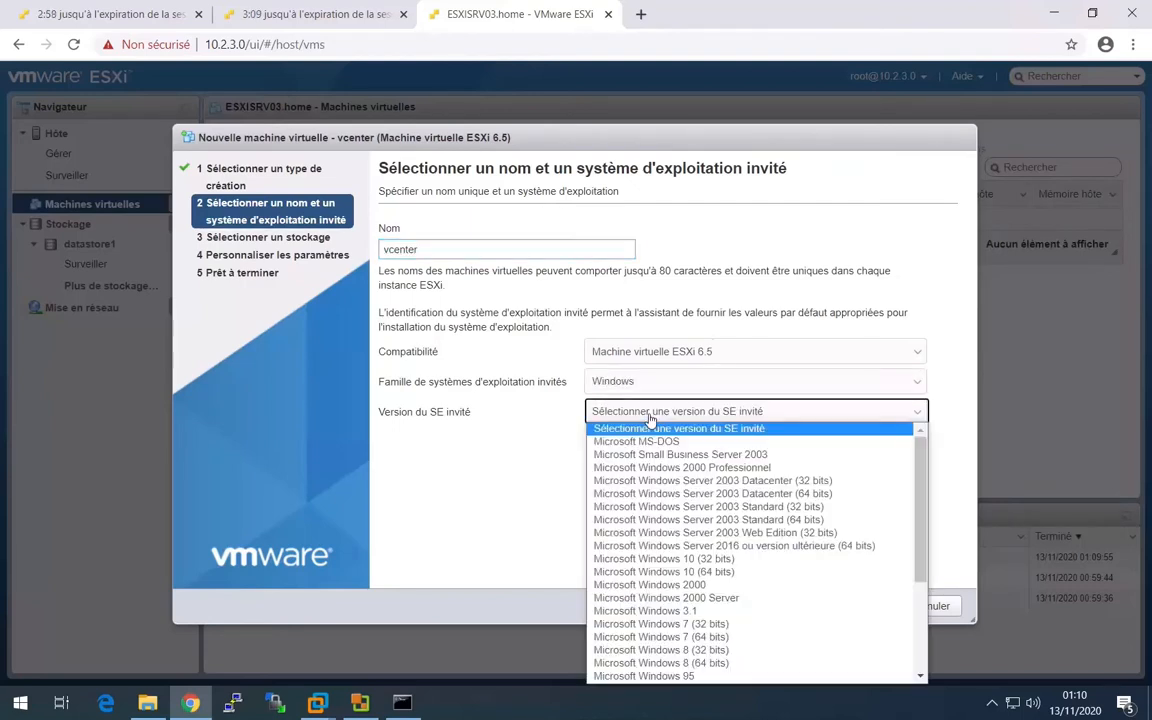
click(651, 547)
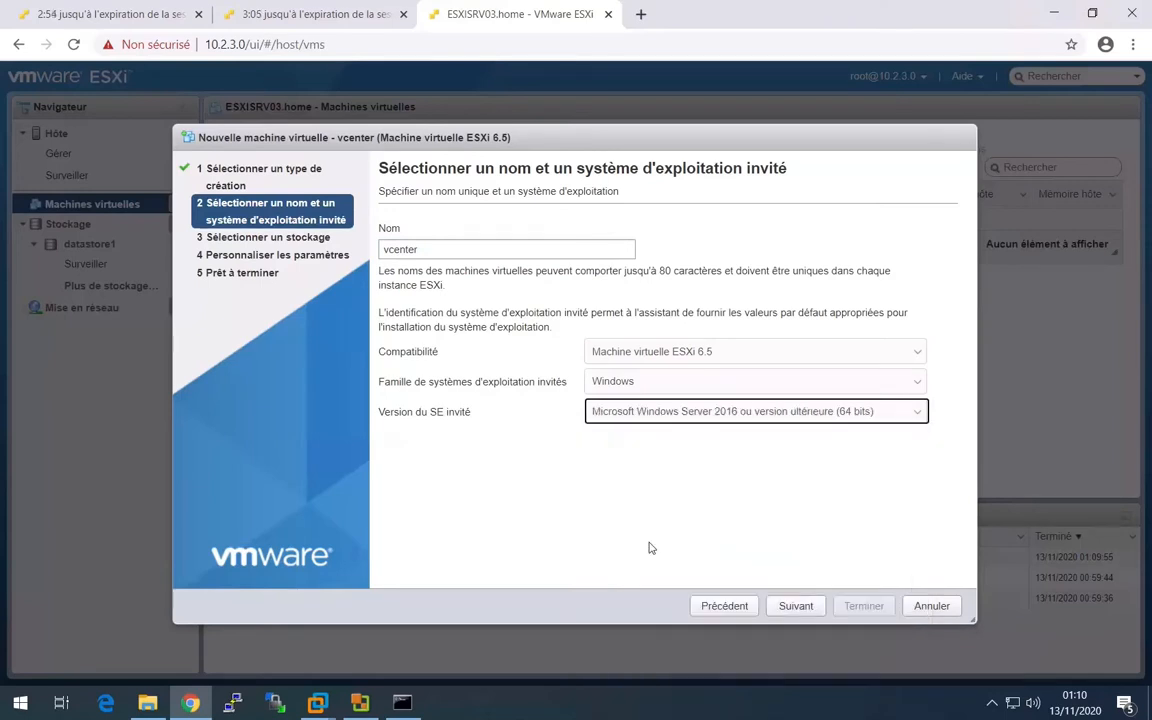
click(789, 607)
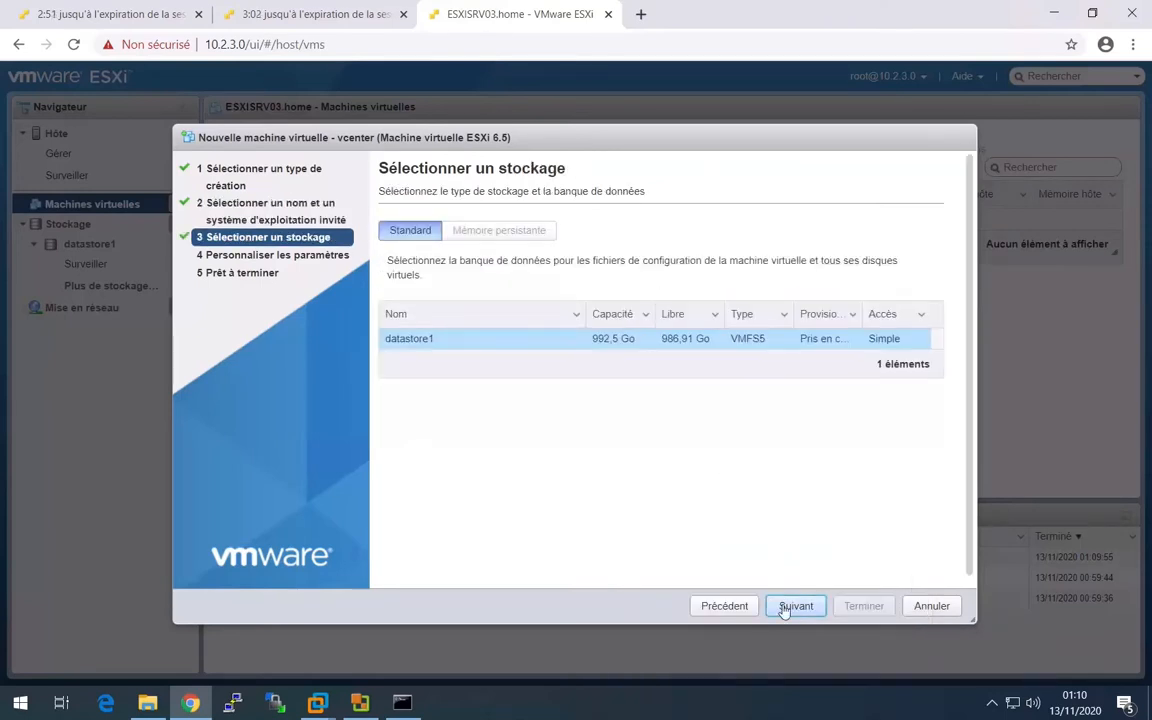
click(786, 607)
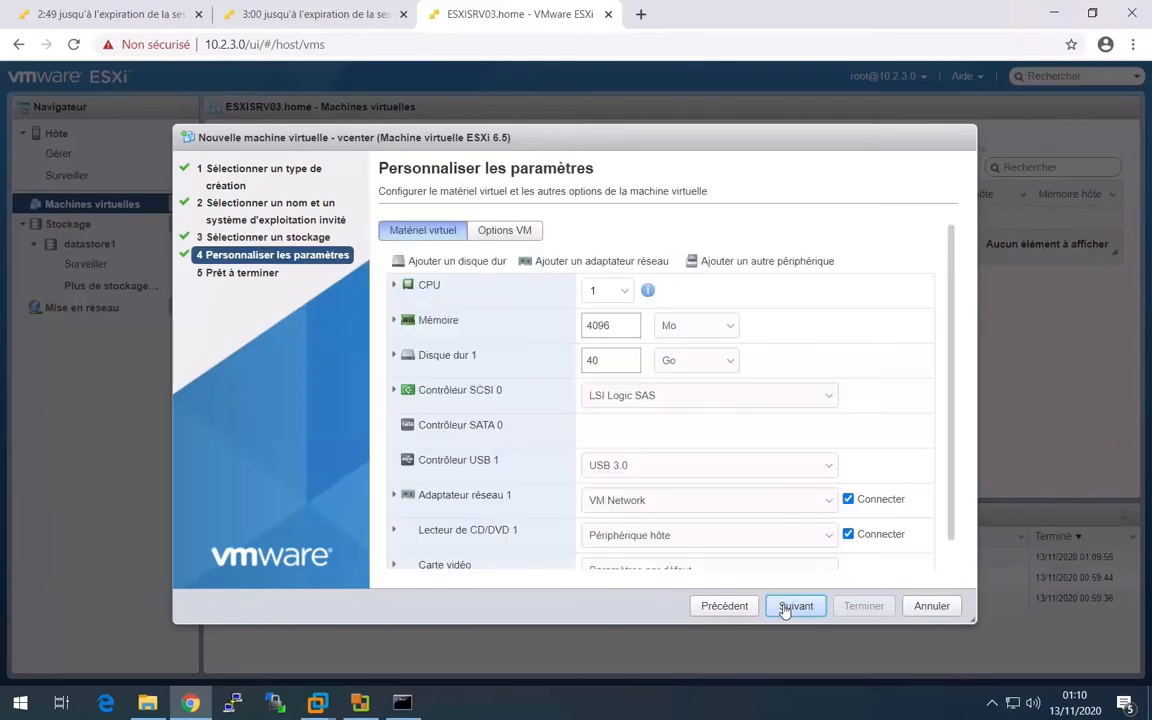
- Give the virtual machine 4 CPUs and 10 Go of RAM
click(605, 290)
click(592, 367)
drag(637, 321, 581, 320)
text(100)
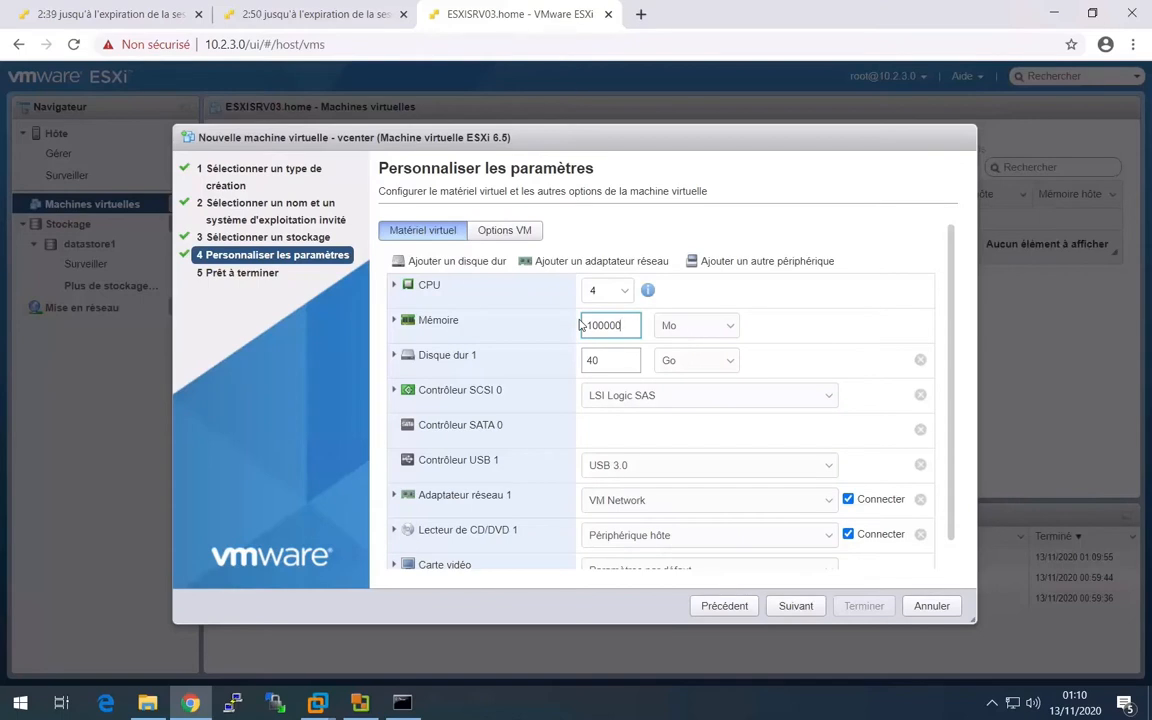
key(BackSpace)
click(730, 331)
click(686, 354)
click(678, 377)
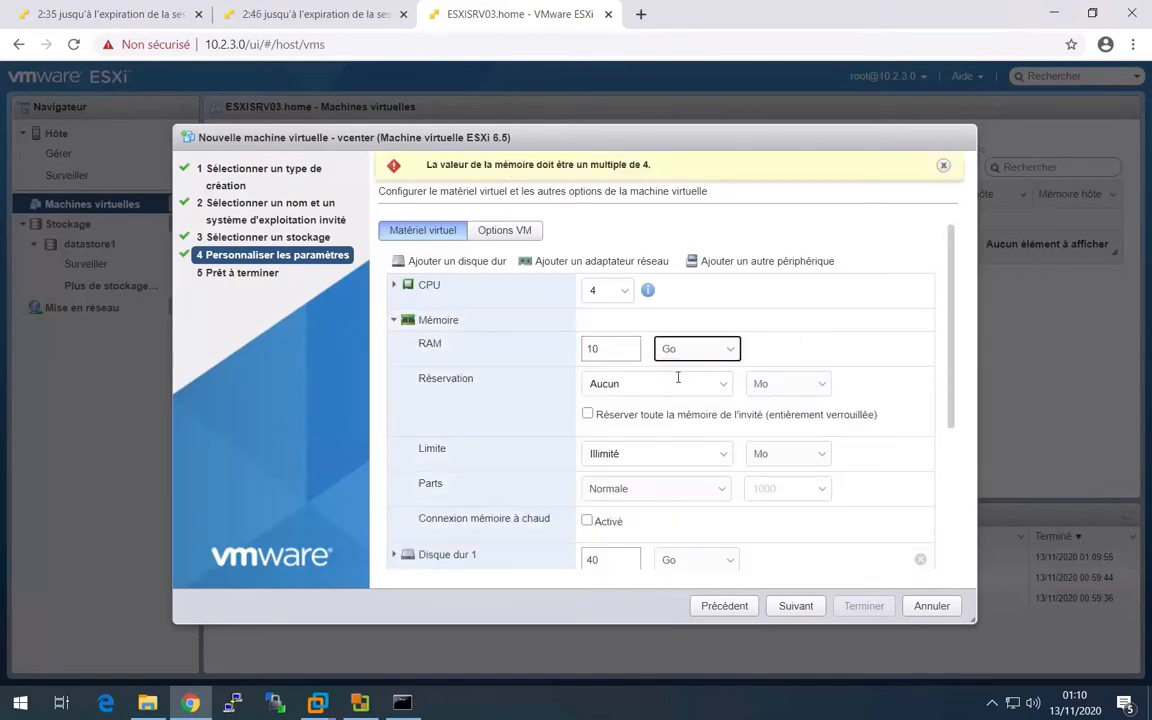
- Set the size of Disque dur 1 to 250 Go and choose its disk provisioning type
drag(954, 320, 954, 417)
drag(596, 392, 580, 400)
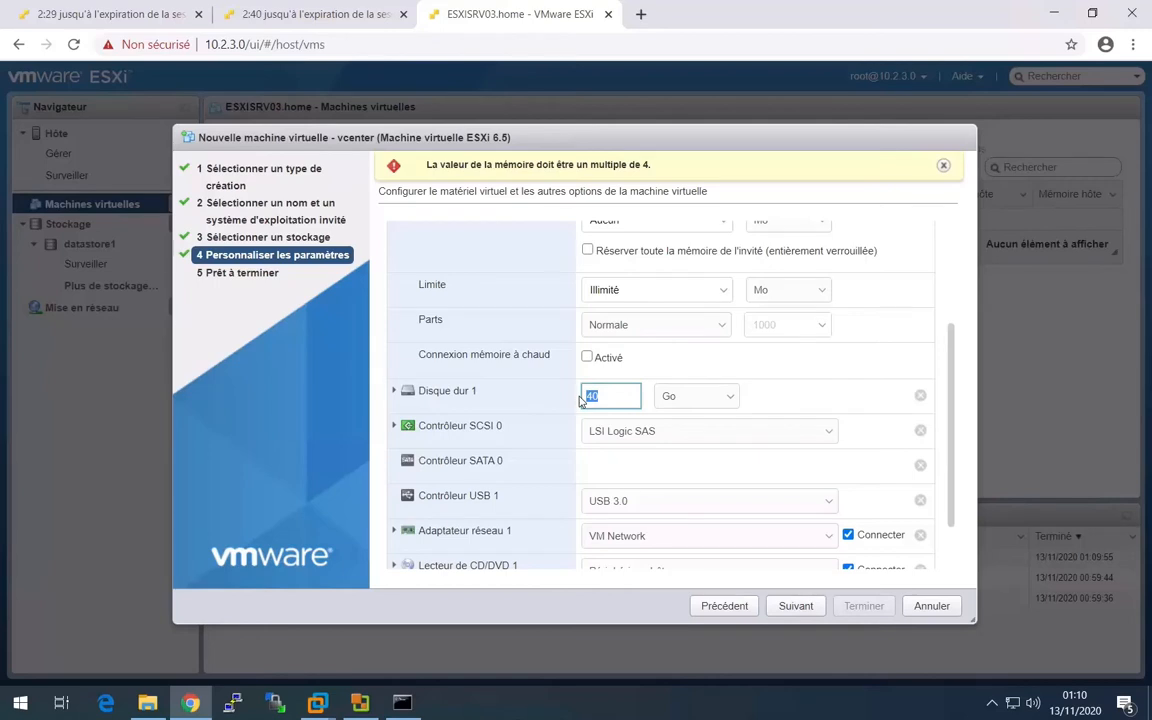
text(250)
click(394, 391)
click(630, 498)
drag(951, 368, 937, 502)
scroll(937, 502, down, 2)
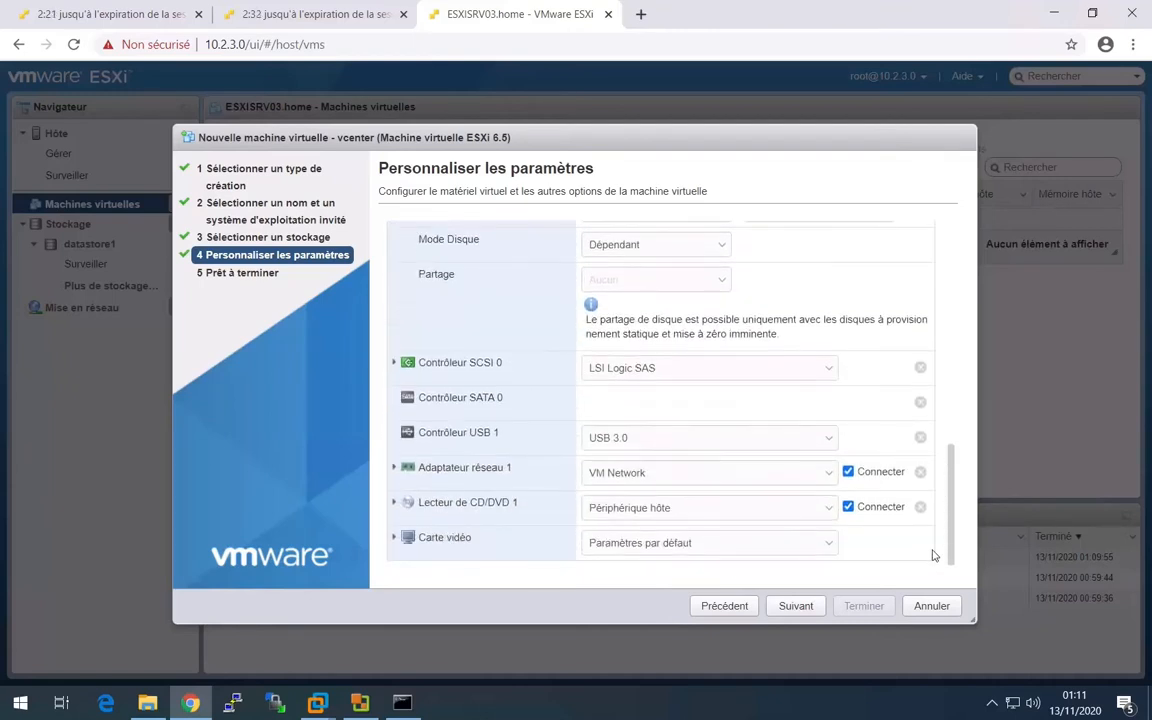
- Attach the datastore ISO 2012.R2VL.ESD.ENU.FEB2017.iso from the ISOs folder to the CD/DVD drive
click(698, 510)
click(692, 538)
click(465, 246)
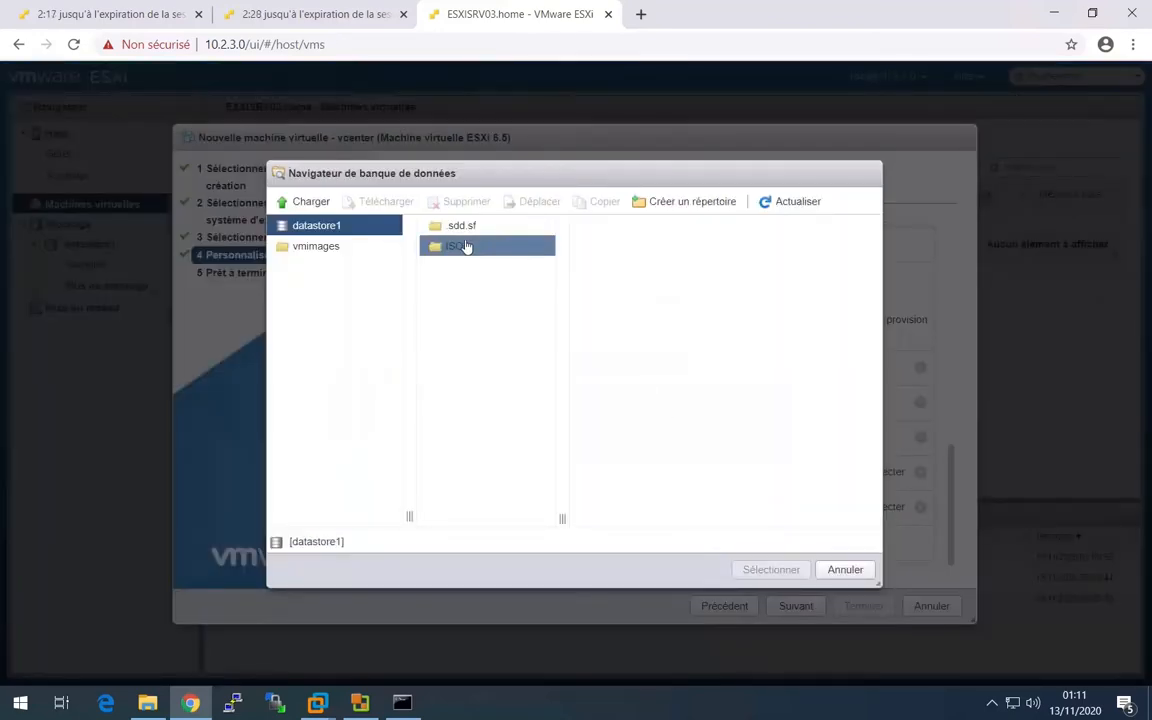
click(640, 227)
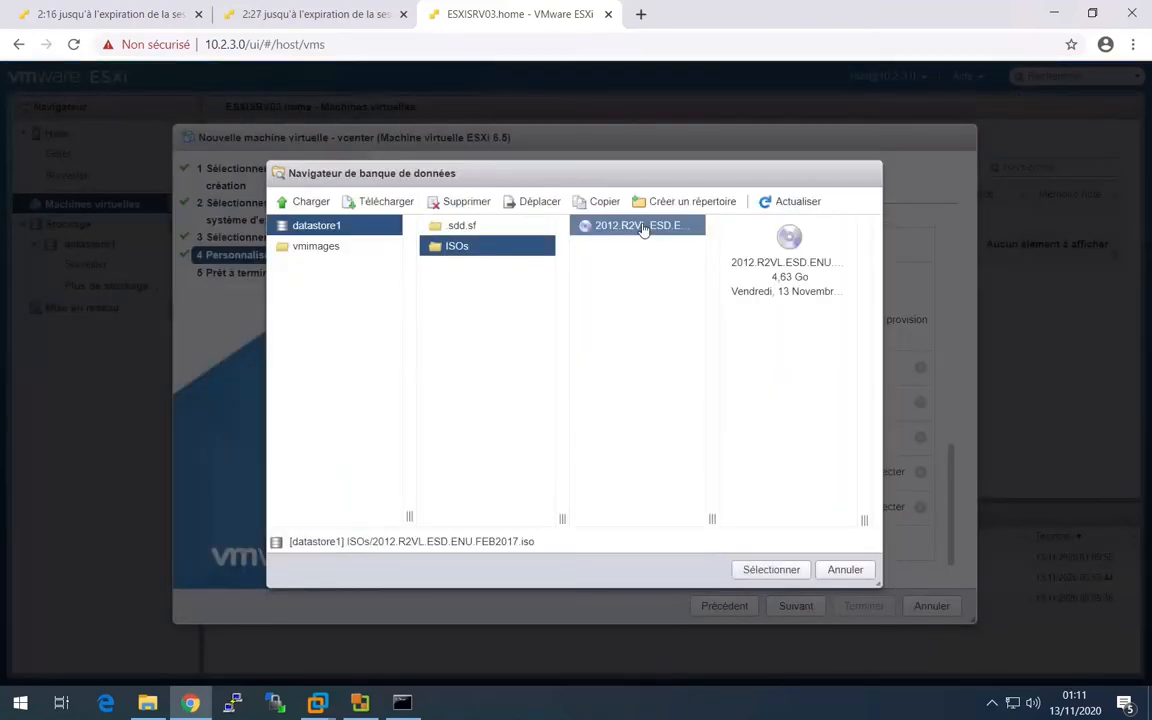
click(768, 570)
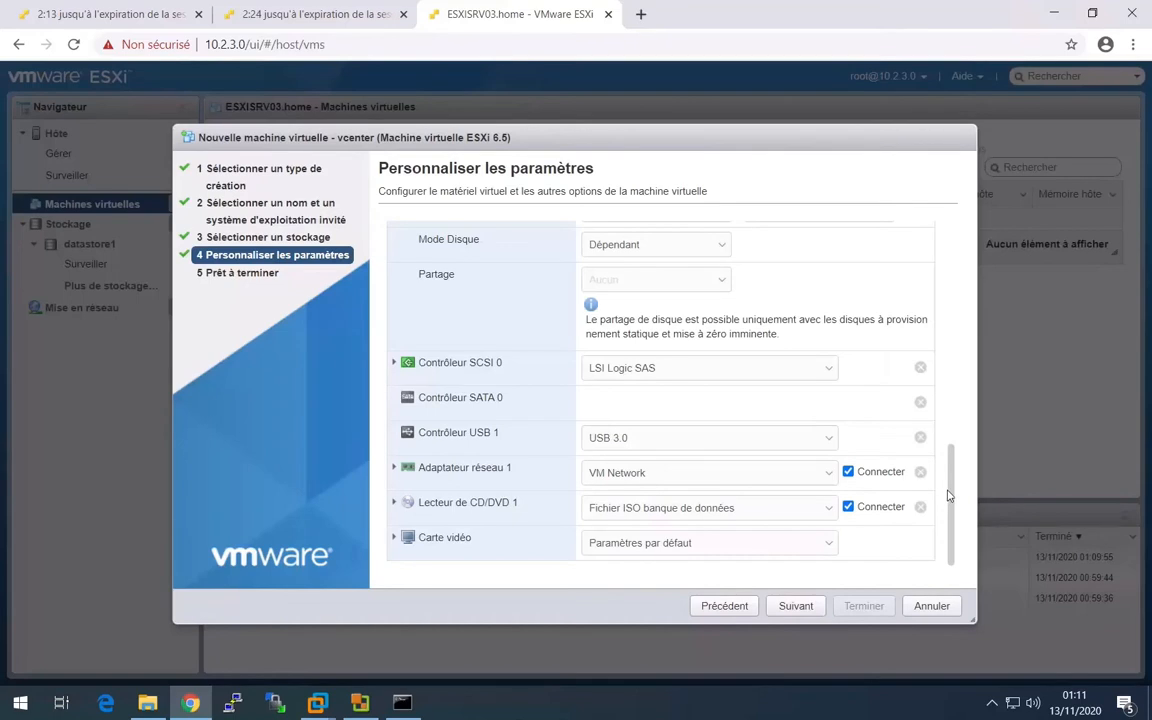
- Give the video card custom settings with 32 Mo of total video memory, and finish creating the virtual machine
click(393, 537)
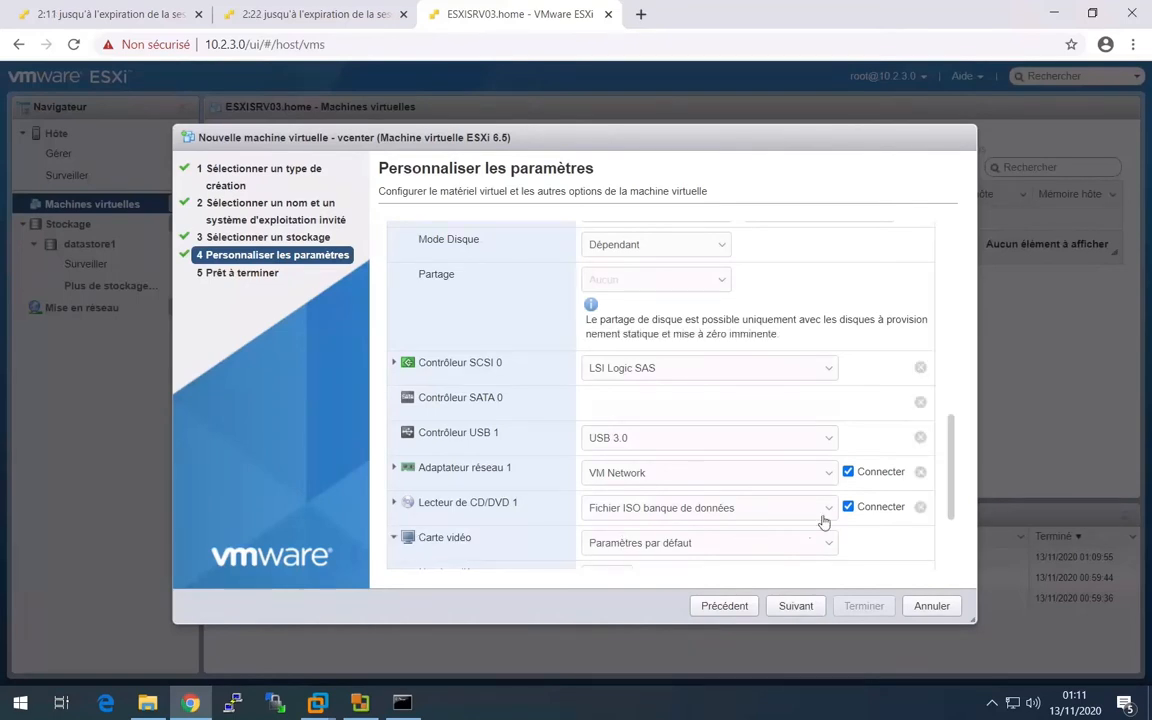
drag(951, 465, 949, 543)
click(709, 401)
click(650, 432)
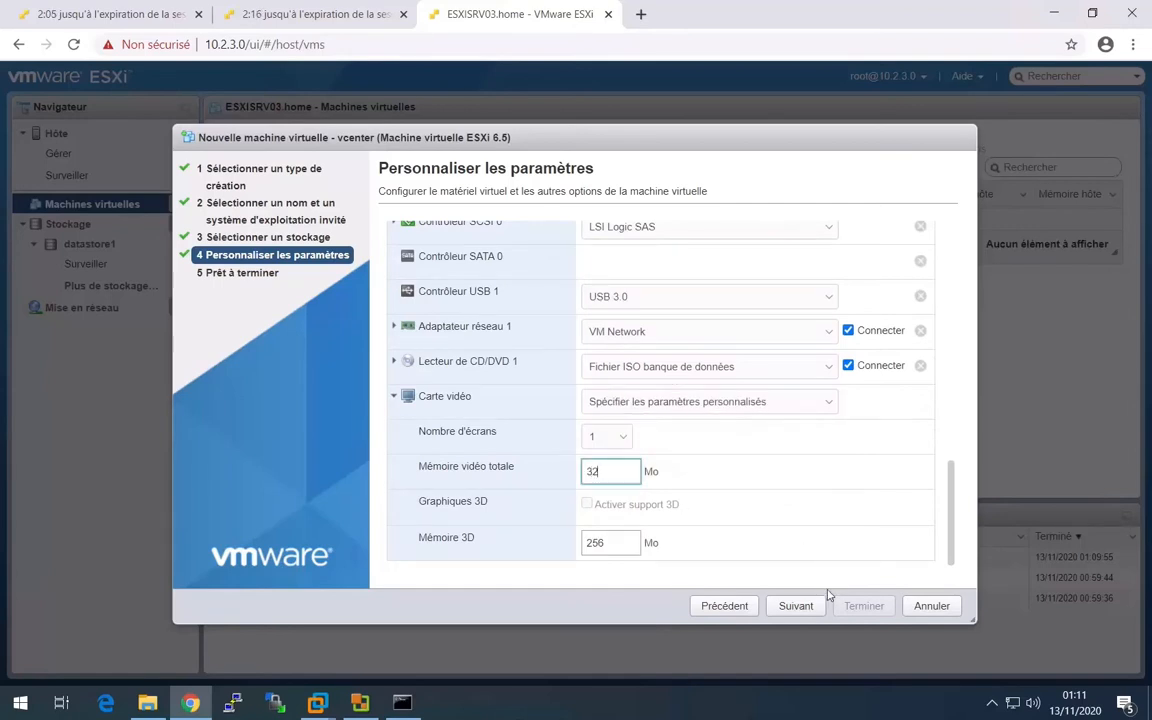
click(803, 607)
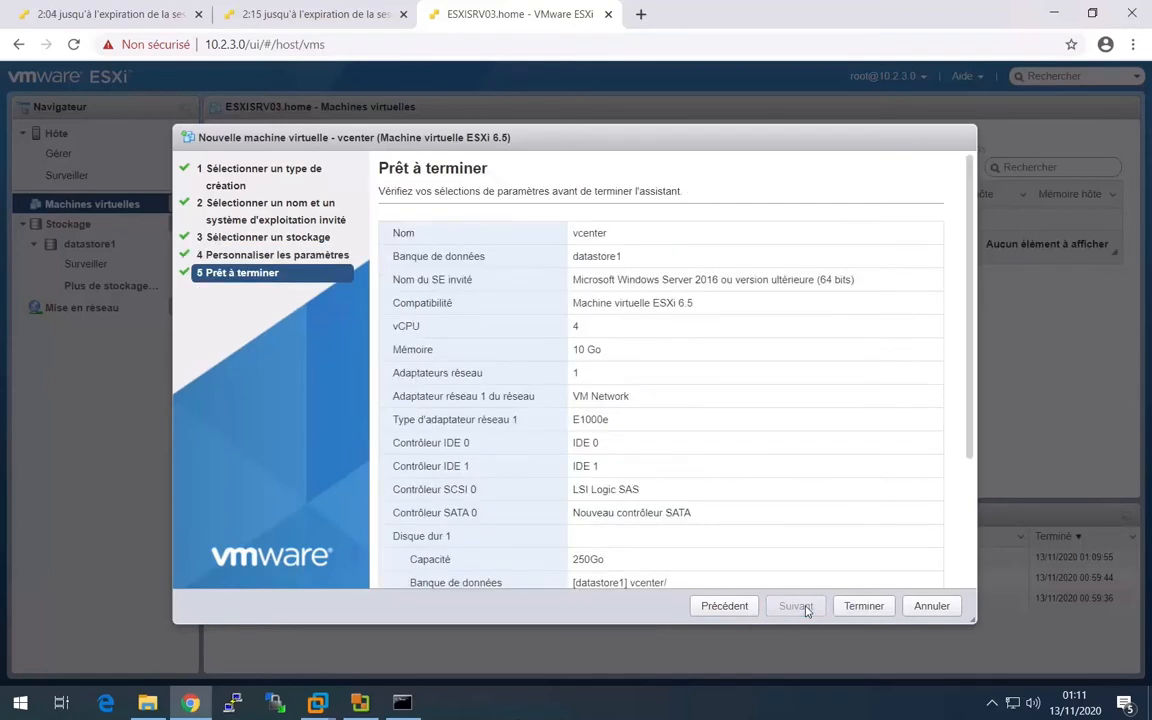
click(860, 606)
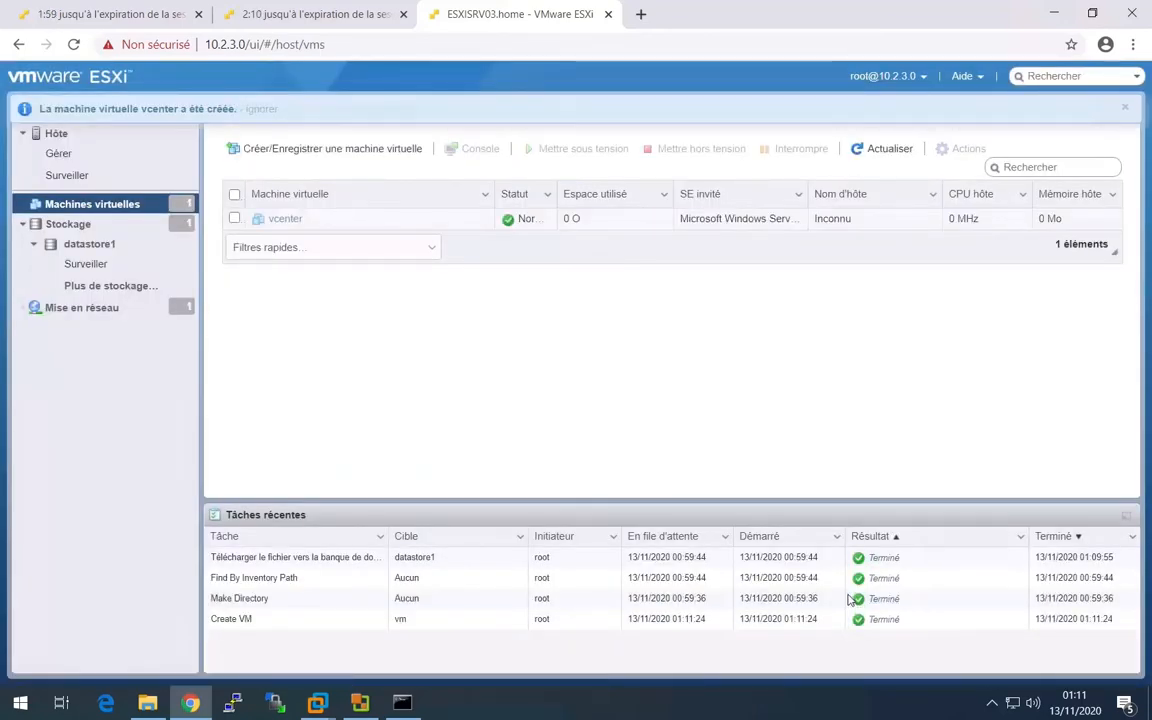
- Power on the vcenter virtual machine with its console open and shift the console window slightly aside
click(283, 220)
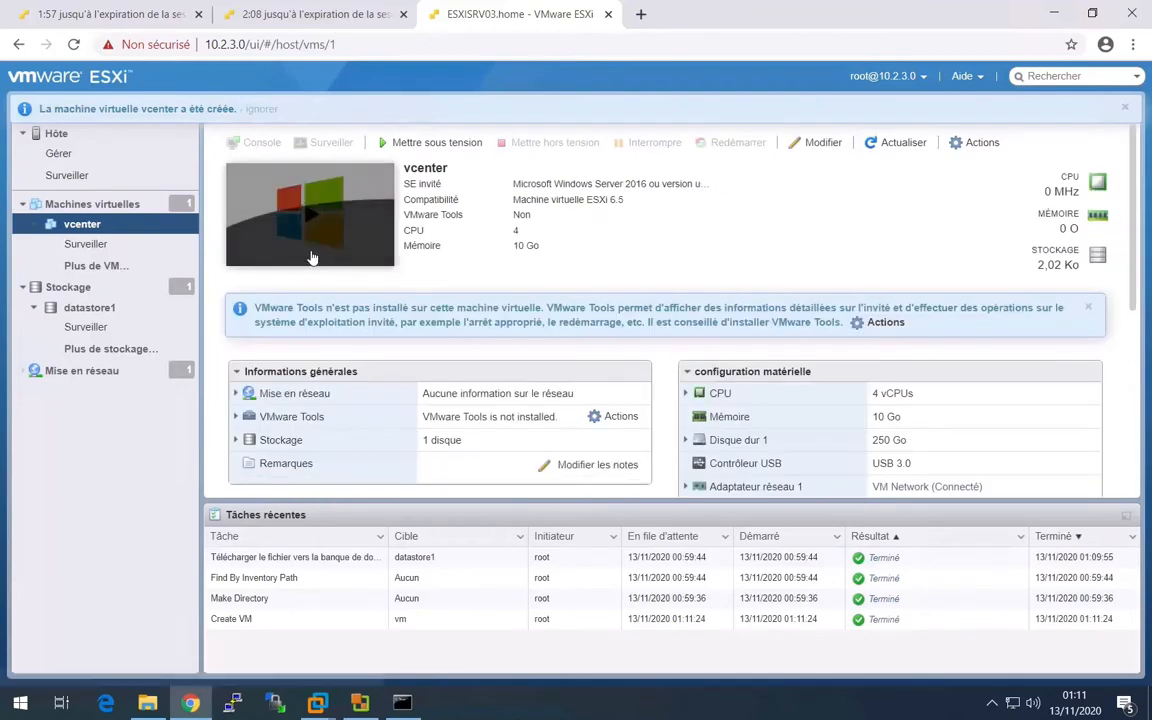
click(335, 207)
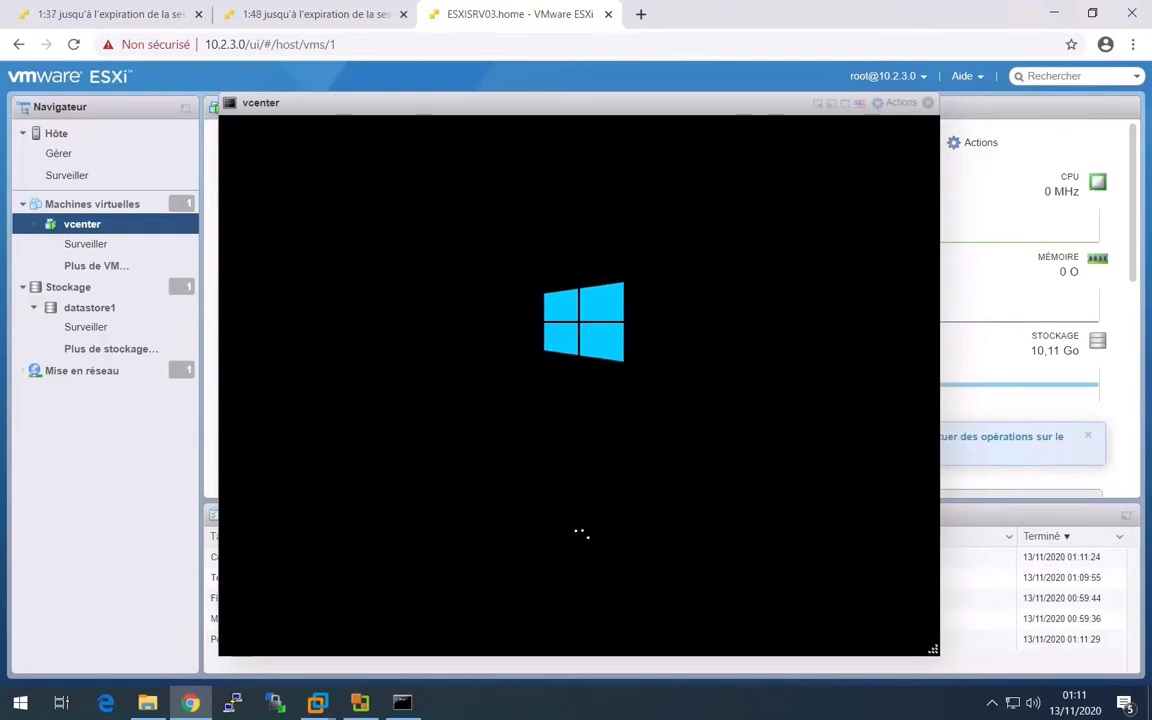
drag(508, 102, 472, 104)
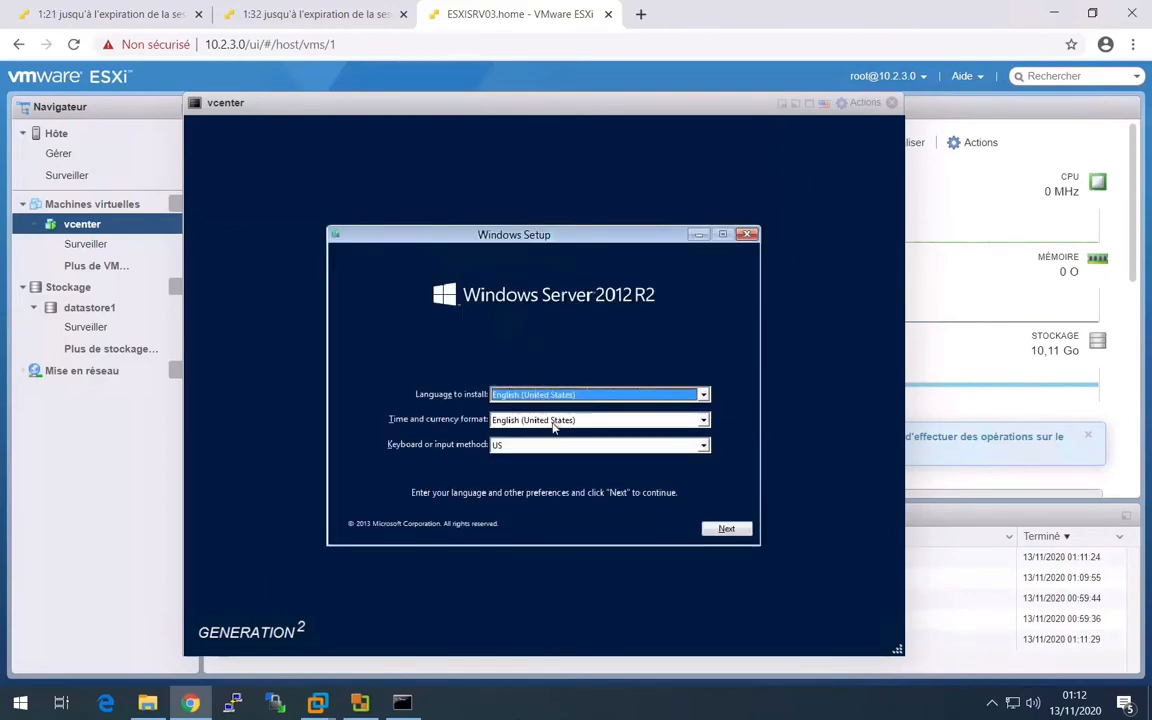
- Set the Windows Setup time and currency format to French (France) and continue
click(553, 422)
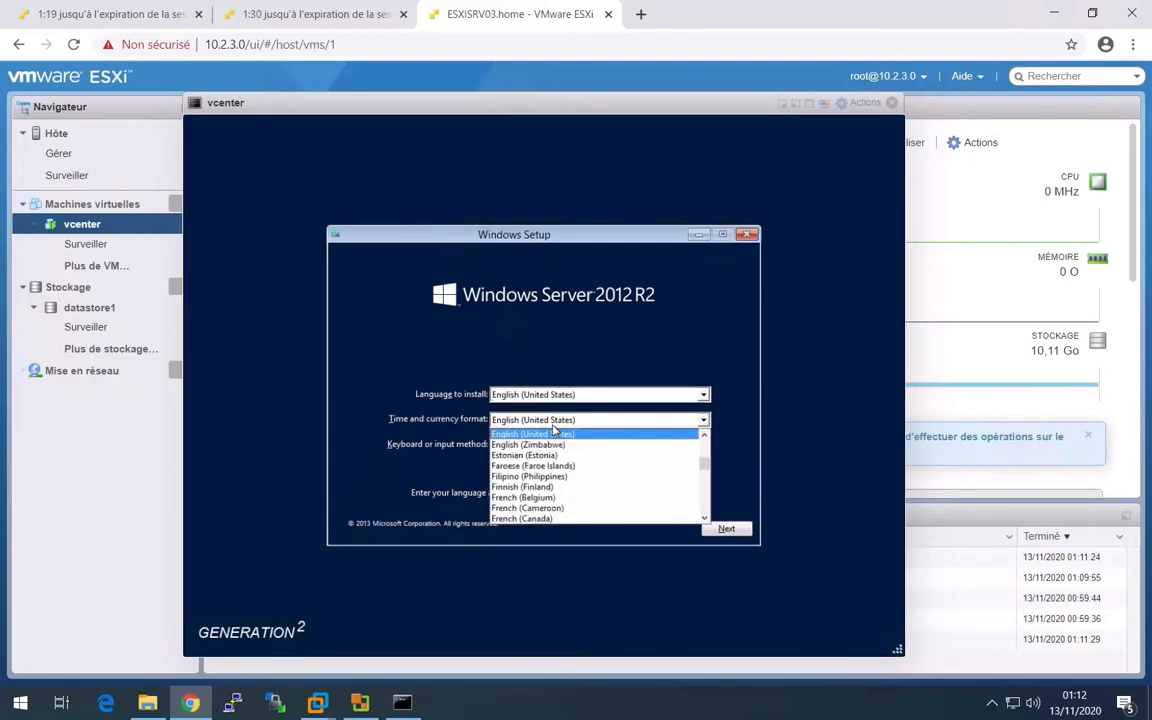
click(704, 518)
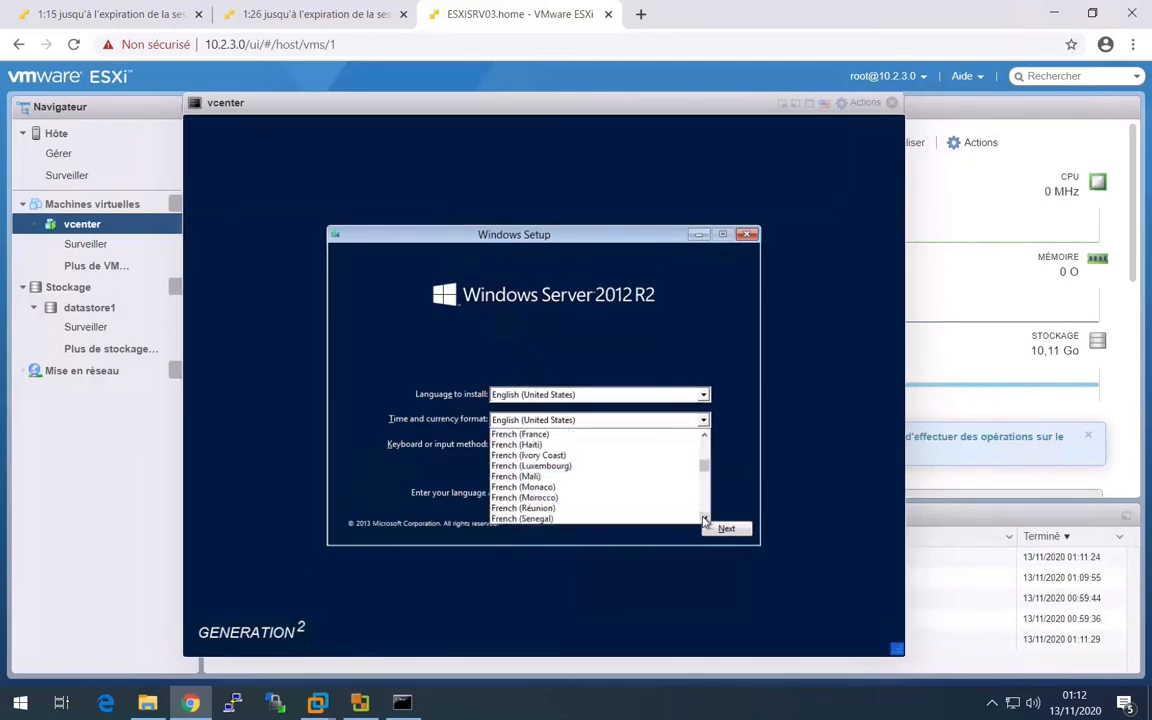
click(613, 435)
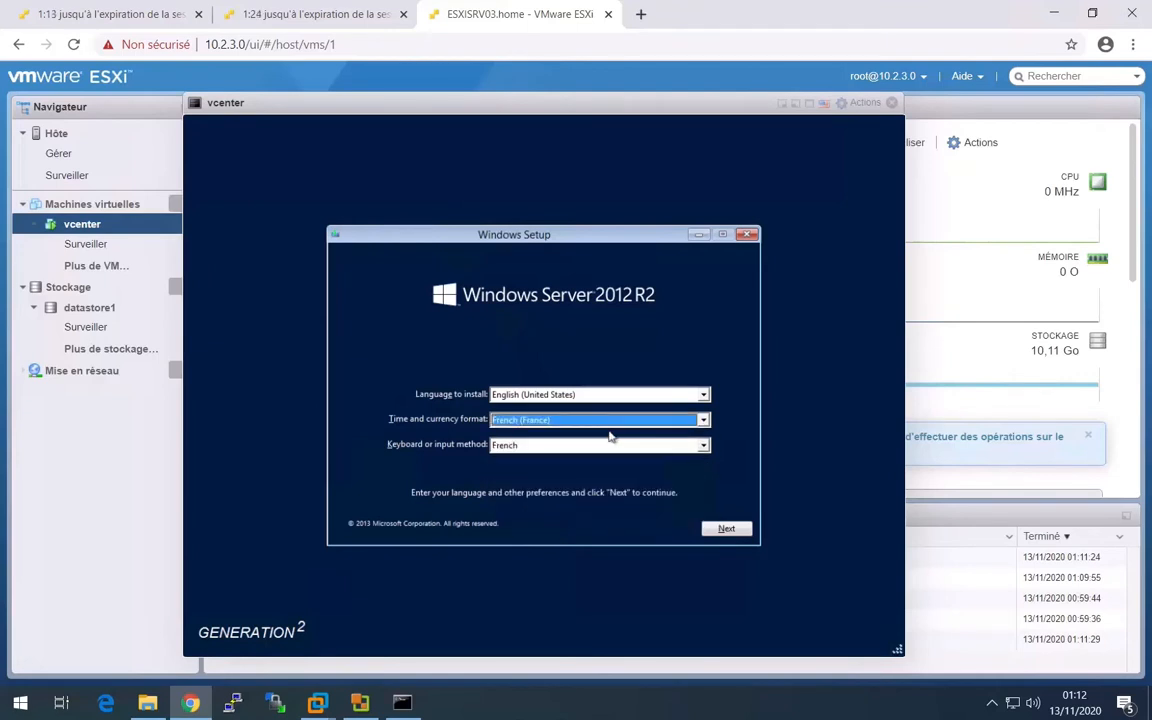
click(727, 529)
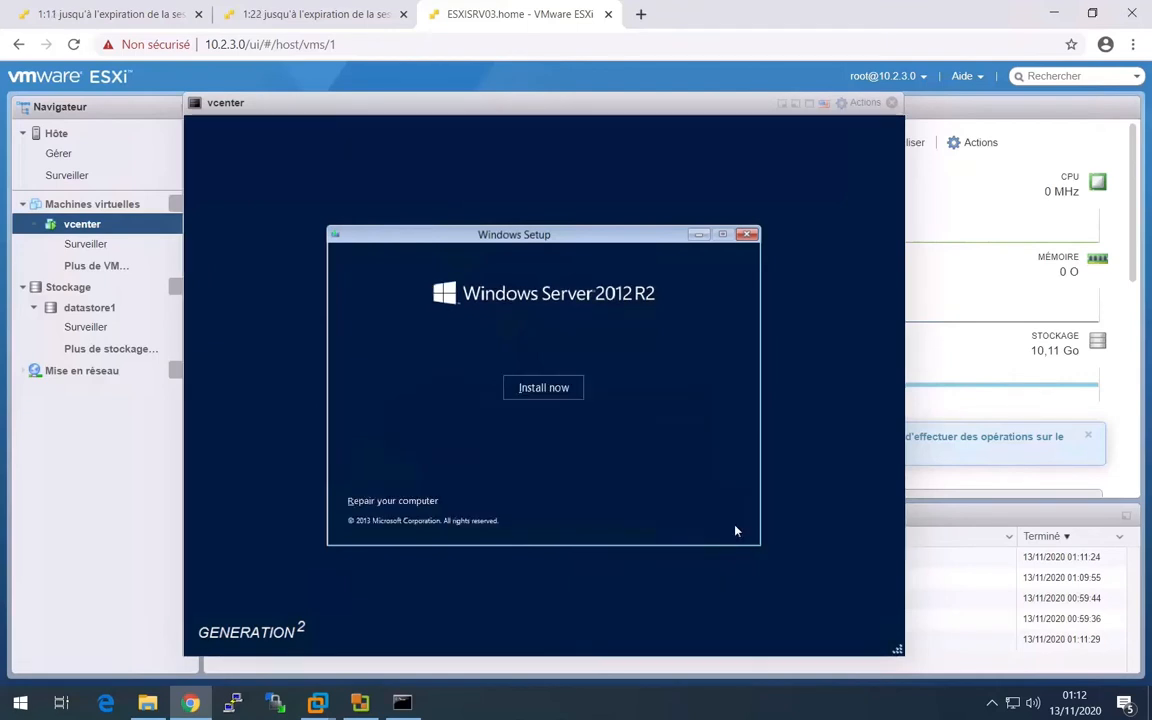
- Start the installation and choose Windows Server 2012 R2 Datacenter (Server with a GUI) as the operating system
click(540, 389)
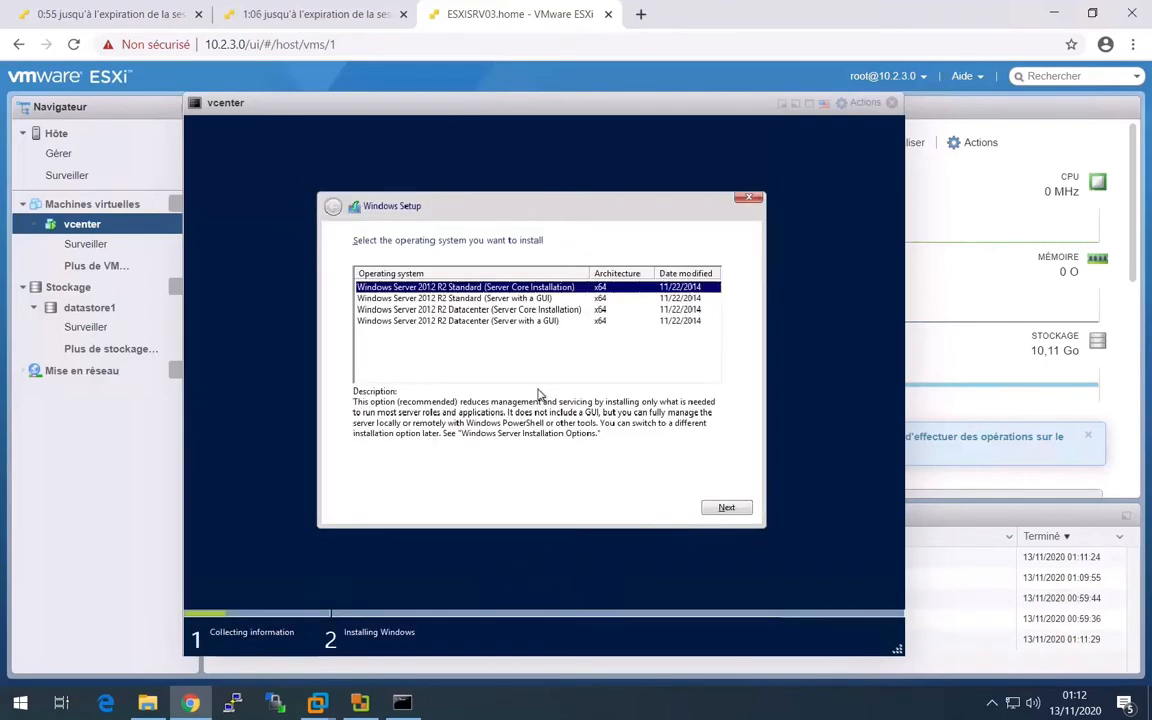
click(510, 322)
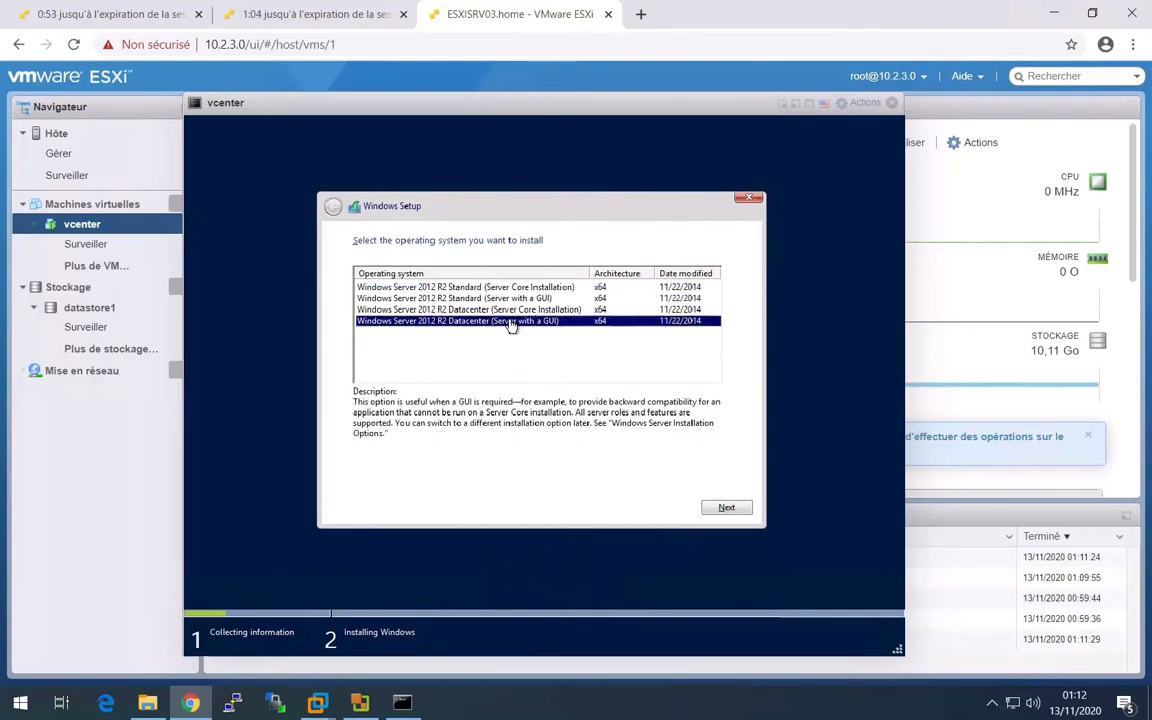
click(725, 507)
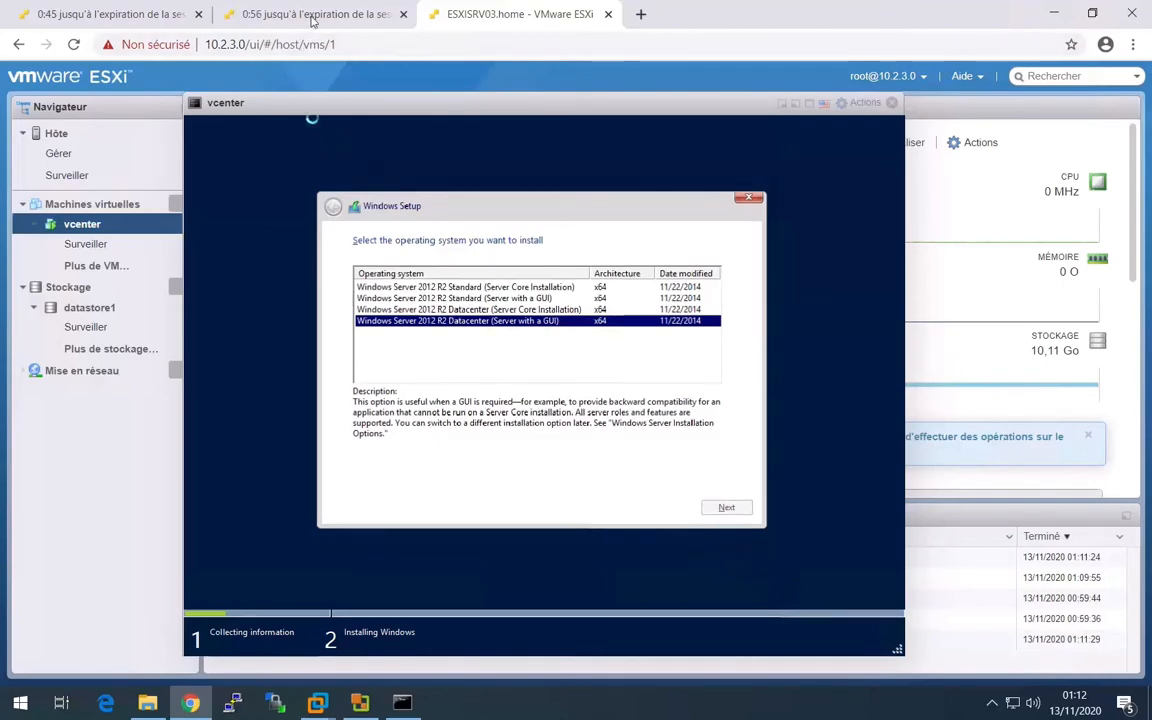
- Switch to the open browser sessions of the other ESXi hosts, ending on host 10.2.1.0
click(255, 14)
click(159, 29)
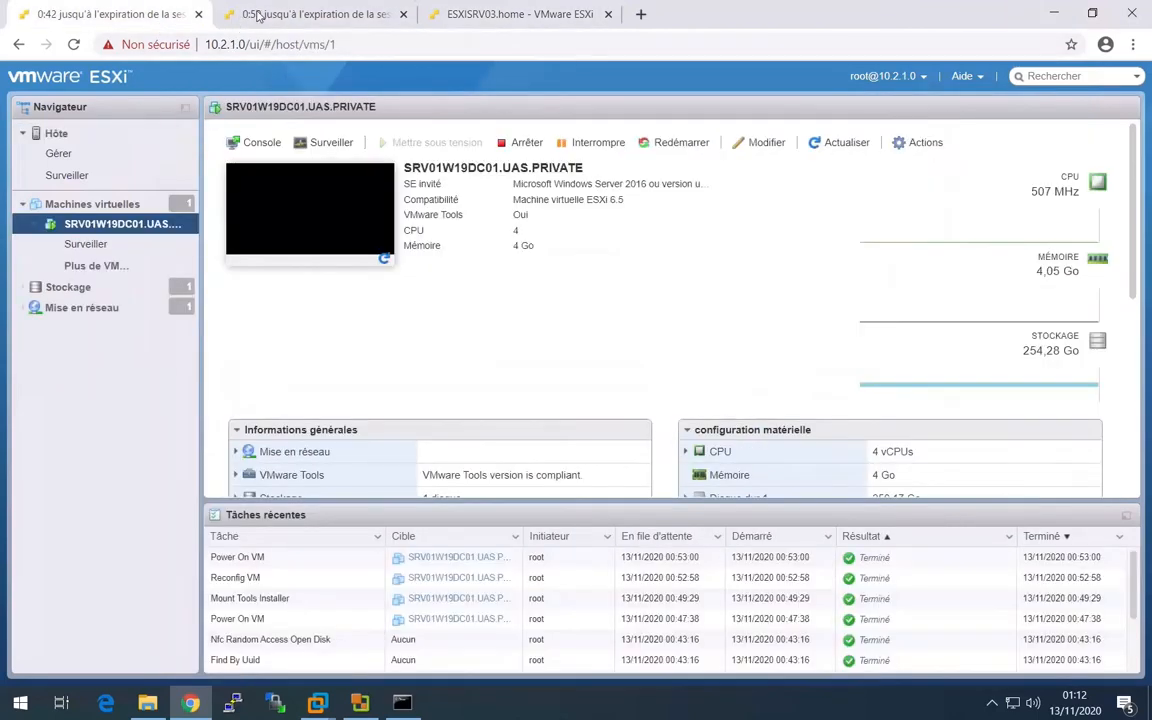
- Reload the web sessions of the other two ESXi hosts and return to the third host's session
click(258, 14)
click(73, 44)
click(80, 18)
click(73, 44)
click(499, 14)
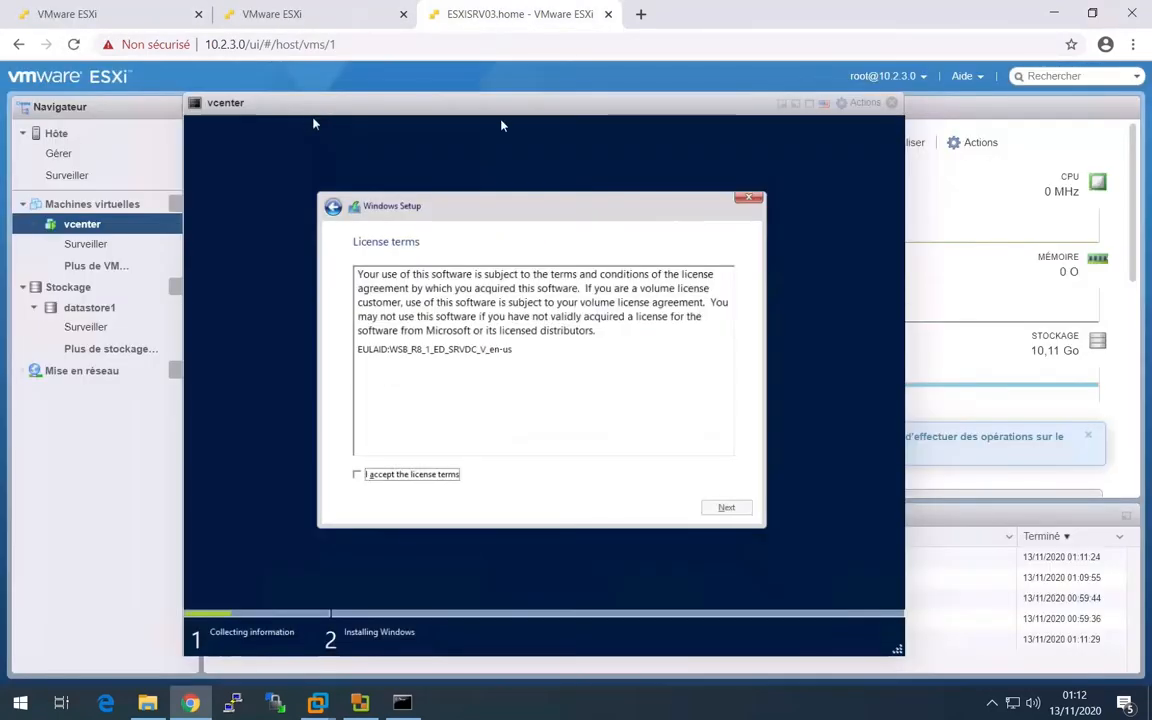
- Accept the license terms and start a custom Windows installation on Drive 0 Unallocated Space
click(432, 479)
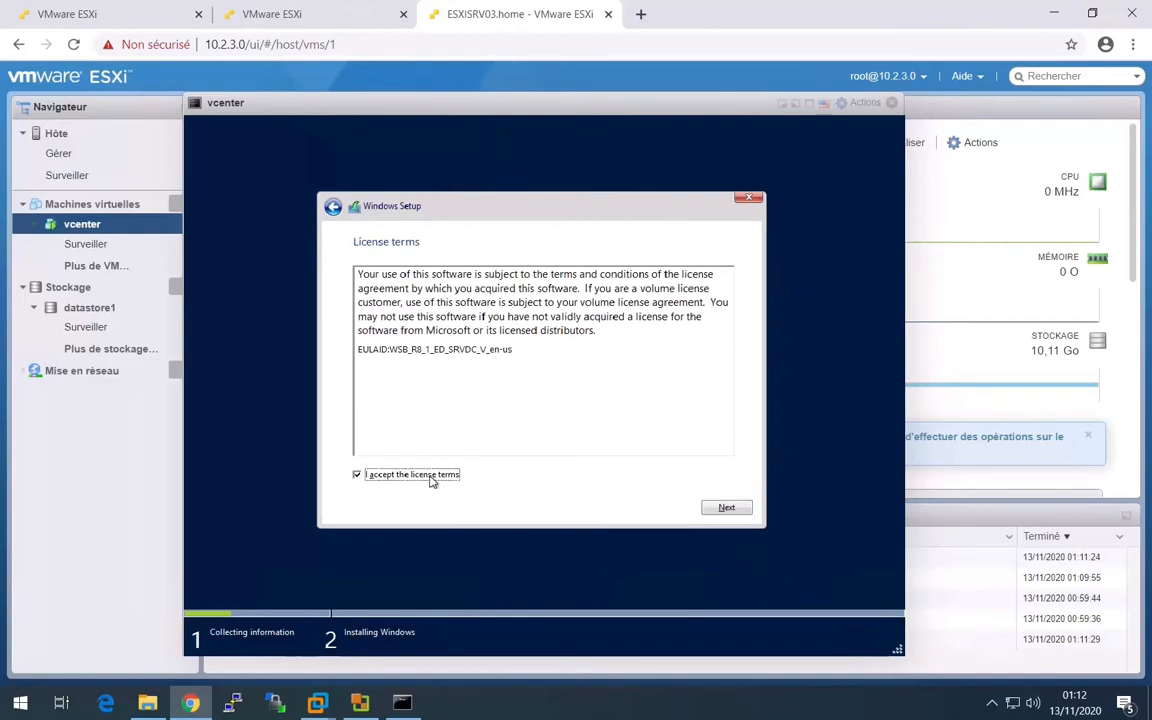
click(727, 507)
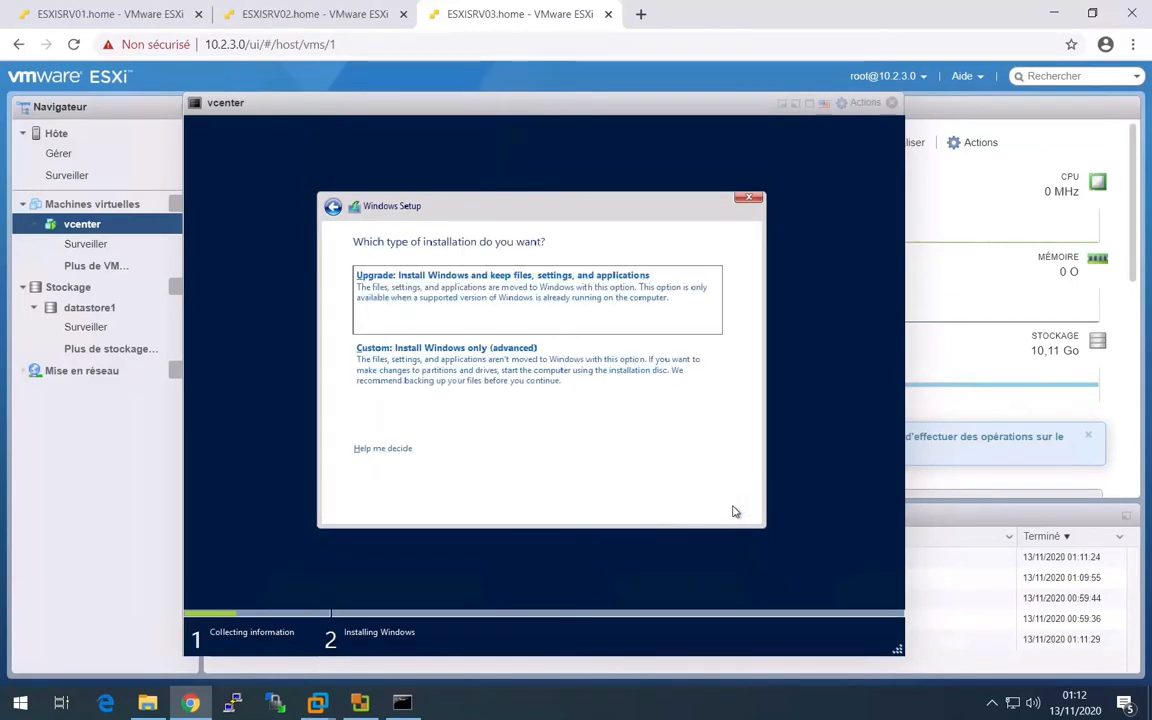
click(576, 375)
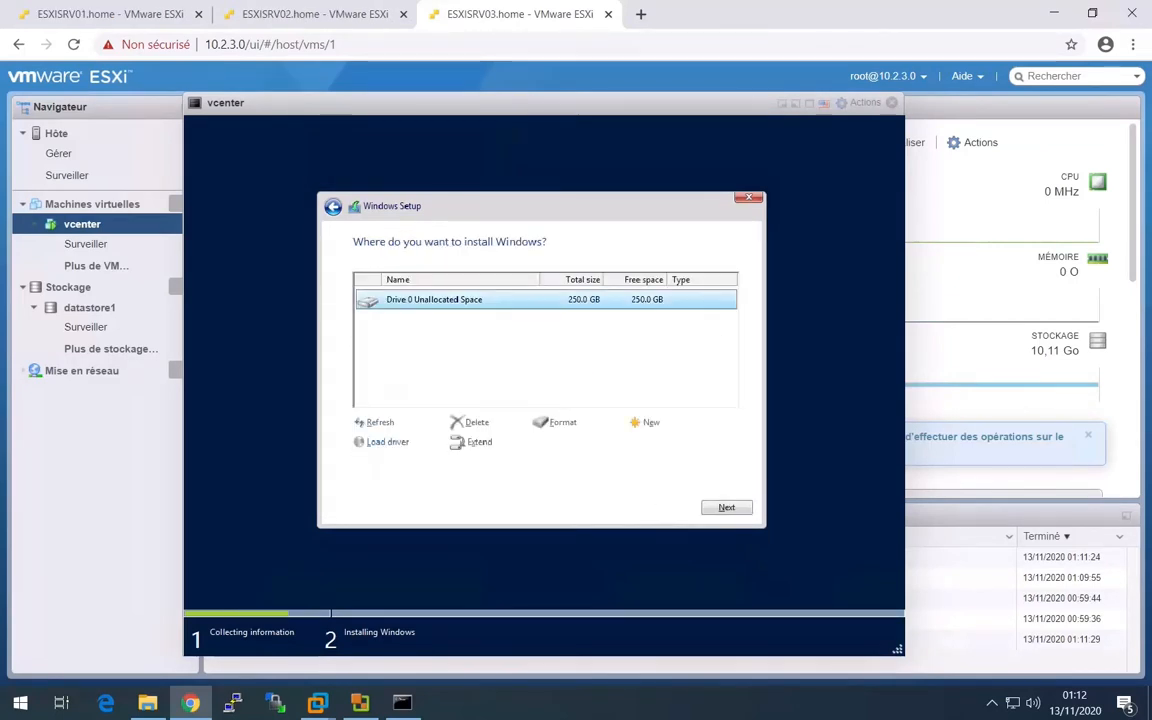
click(730, 509)
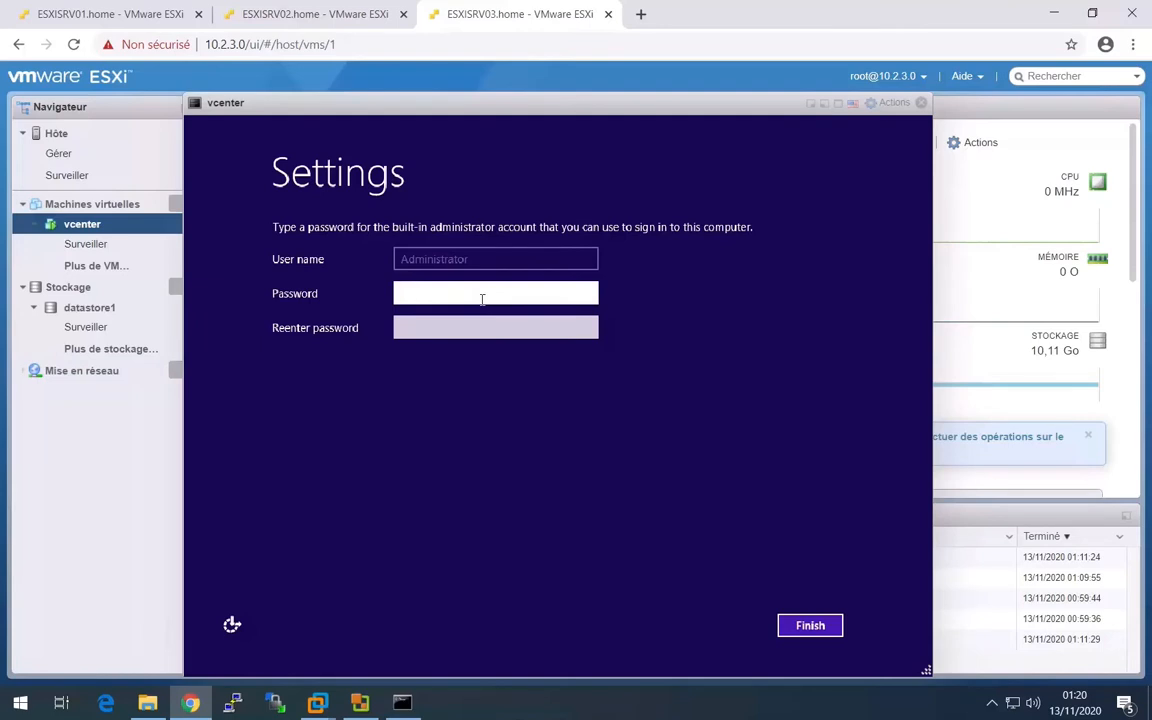
- Set and confirm the password of the built-in Administrator account, then finish the Windows settings
text(P@ssw0rd)
key(Tab)
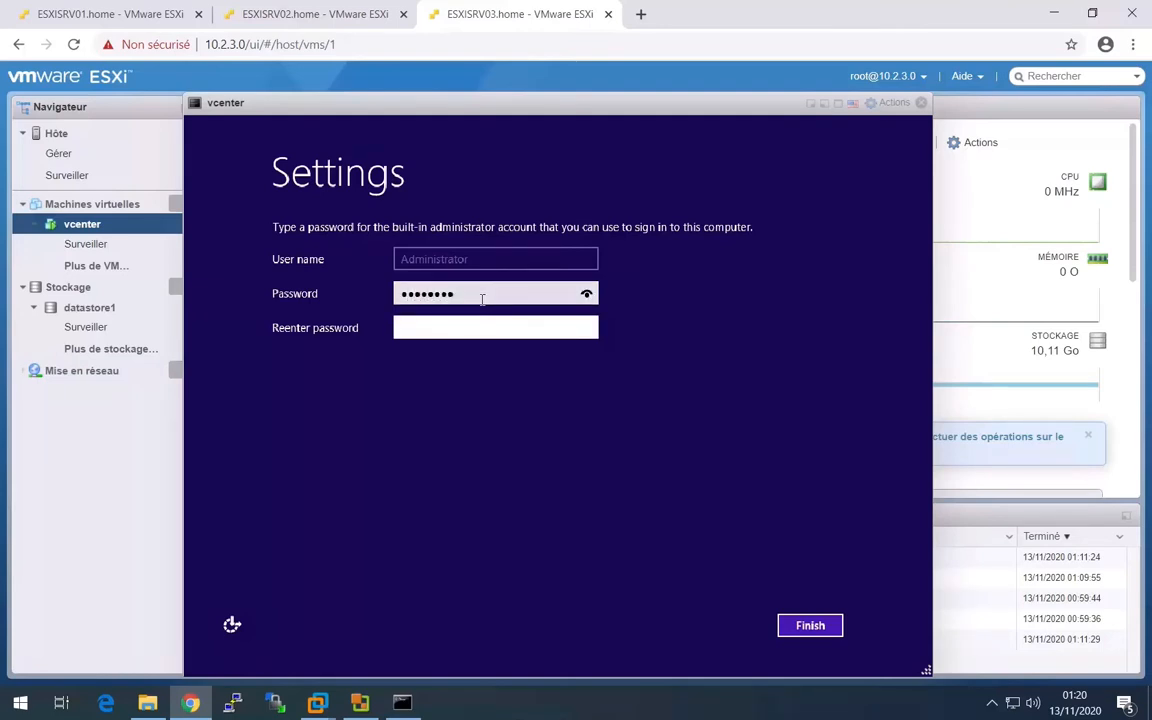
text(P@ssw0rd)
key(Return)
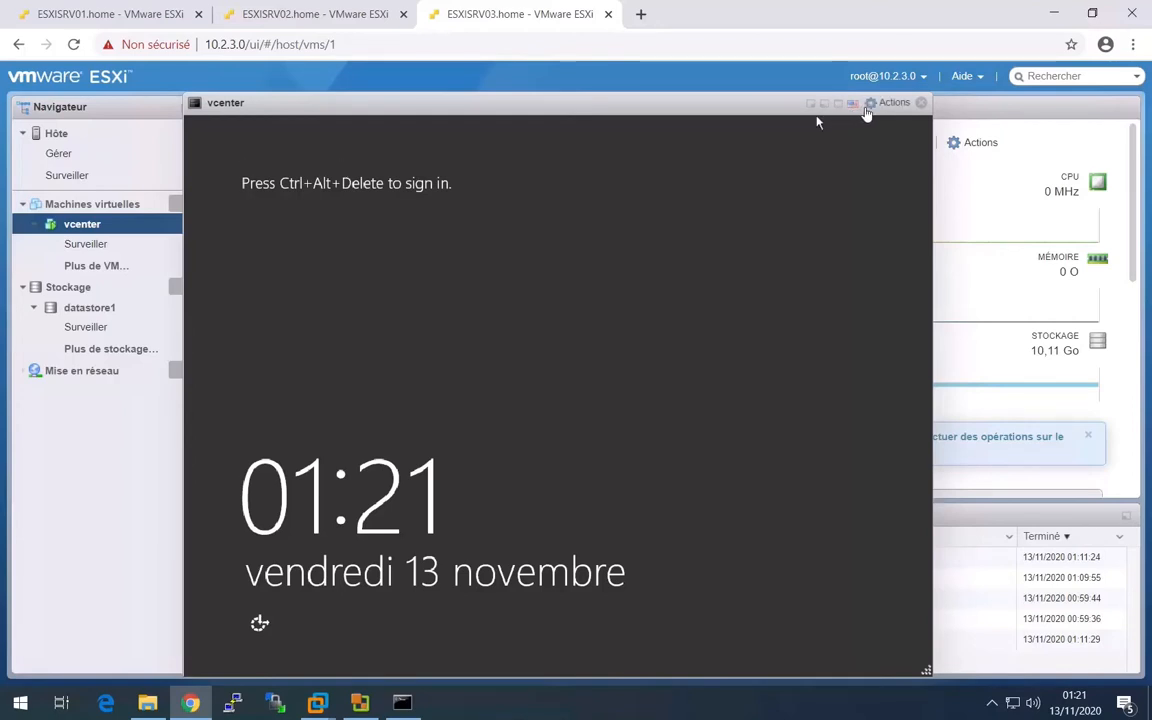
- Send Ctrl-Alt-Suppr to the vcenter guest, sign in with the Administrator password, and allow device discovery on the network
click(890, 103)
mouse_move(920, 249)
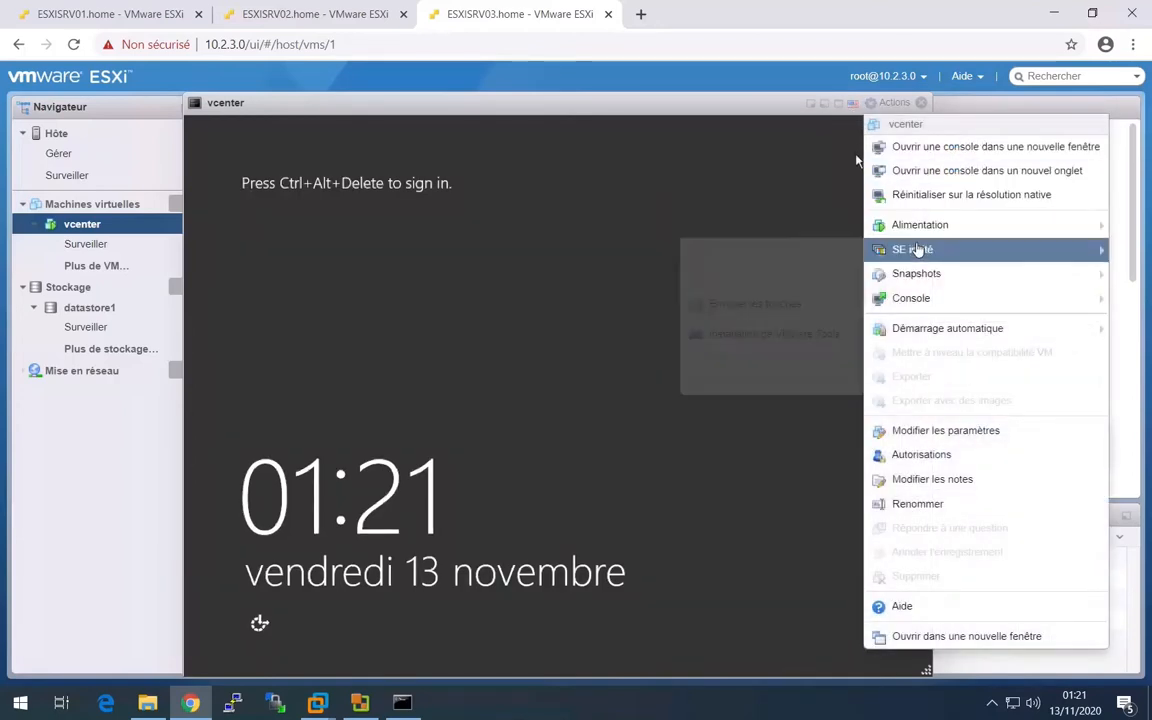
mouse_move(760, 303)
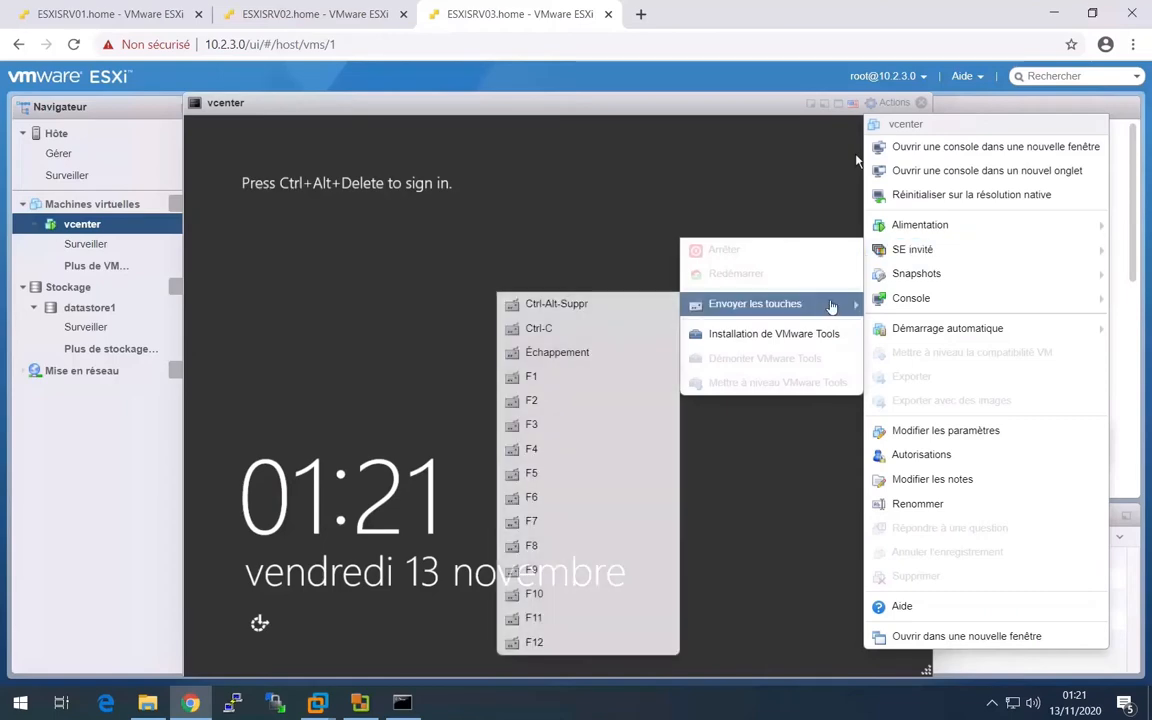
click(657, 304)
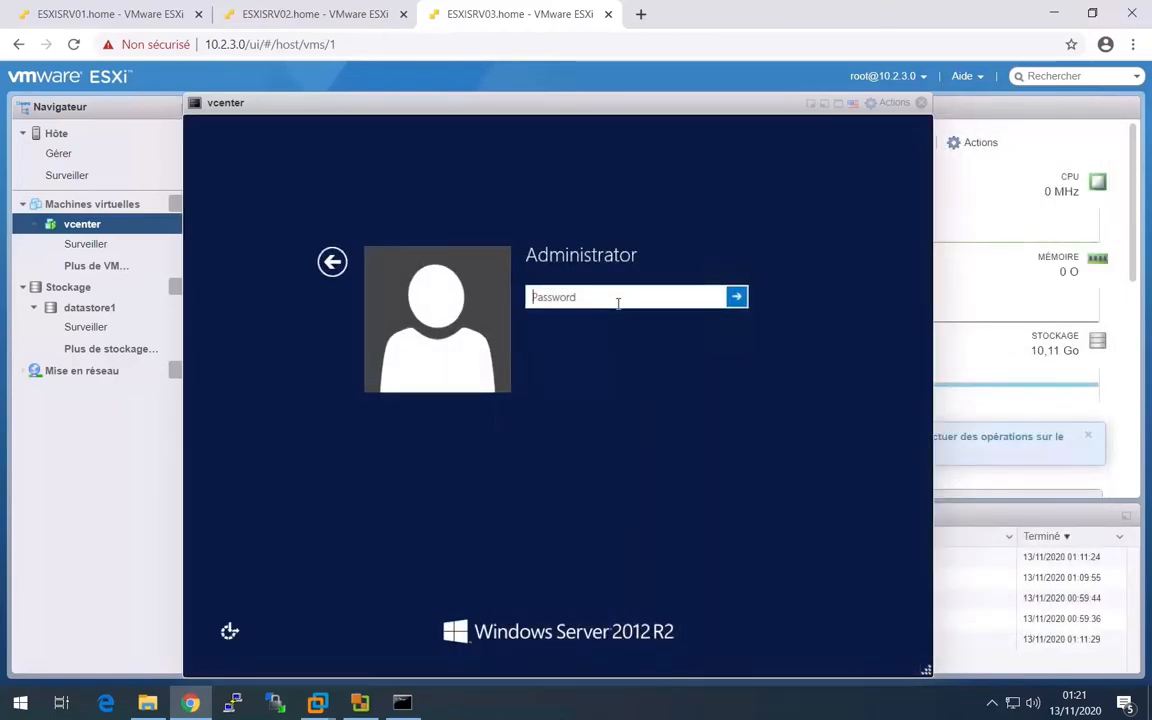
text(••••••••)
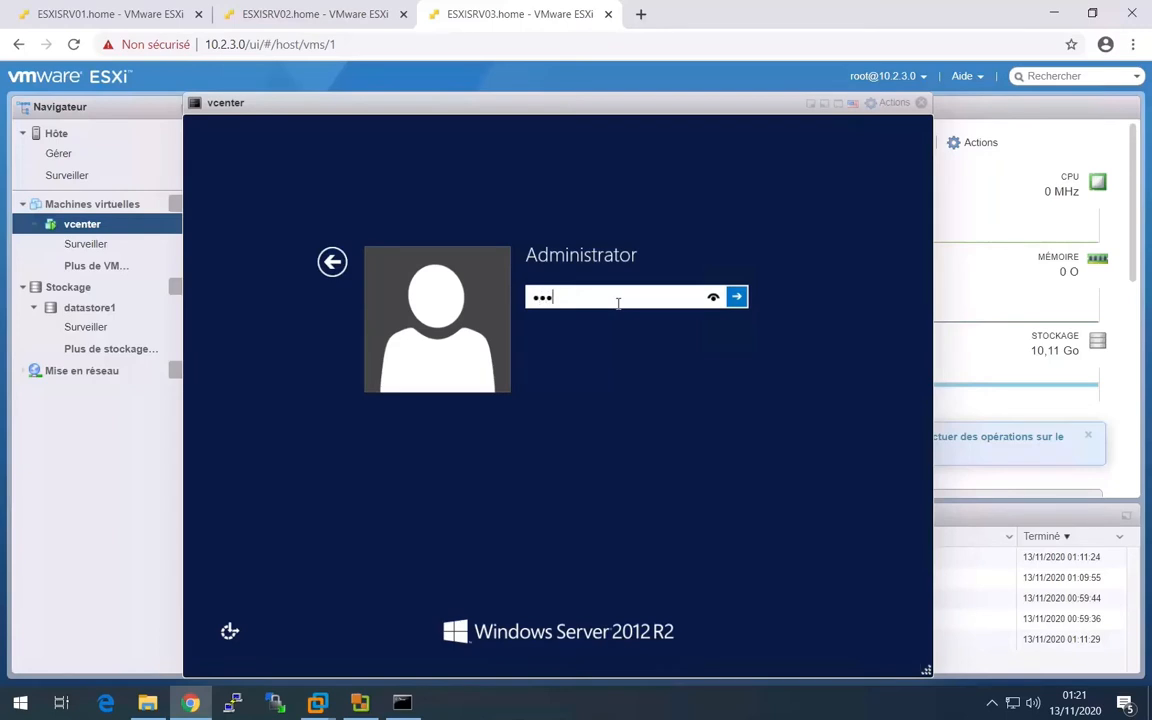
key(Return)
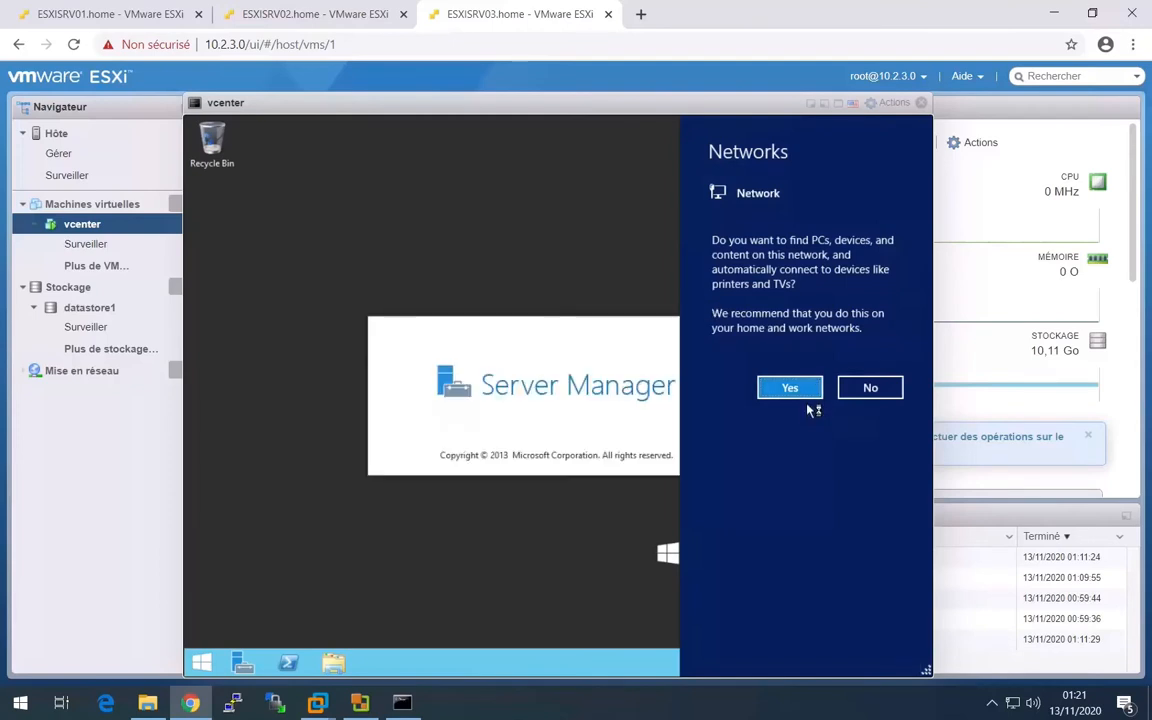
click(812, 387)
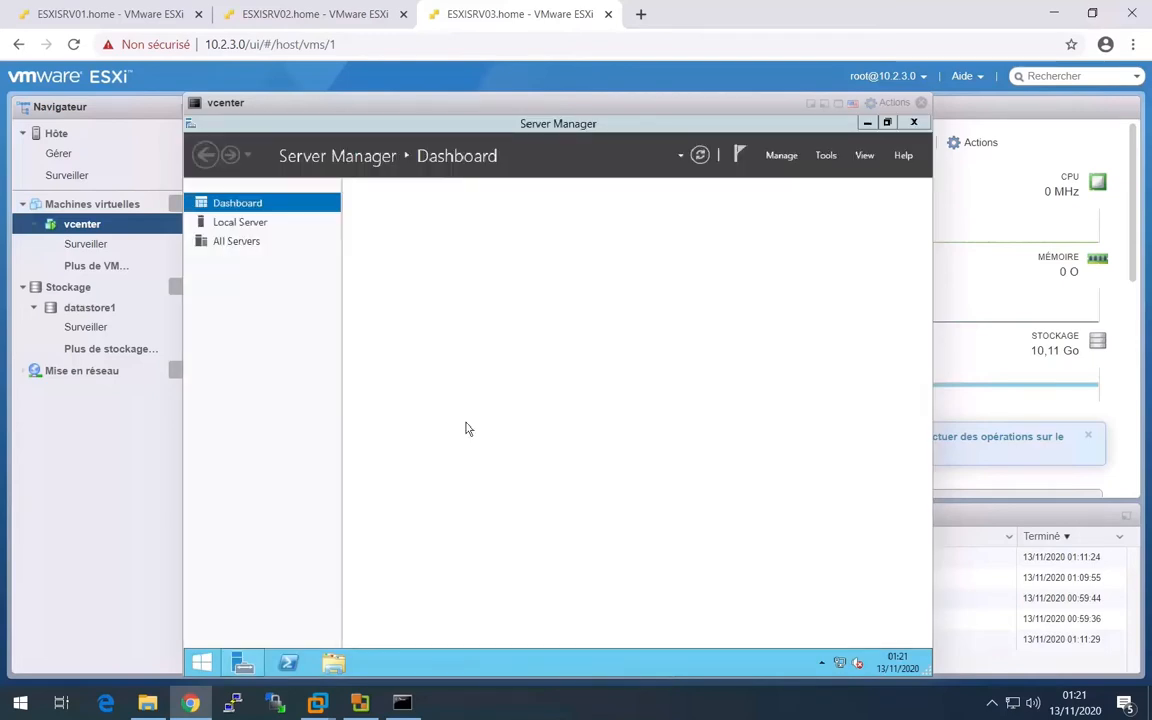
- Mount the VMware Tools installer in the vcenter guest and launch it from DVD Drive (D:)
click(892, 103)
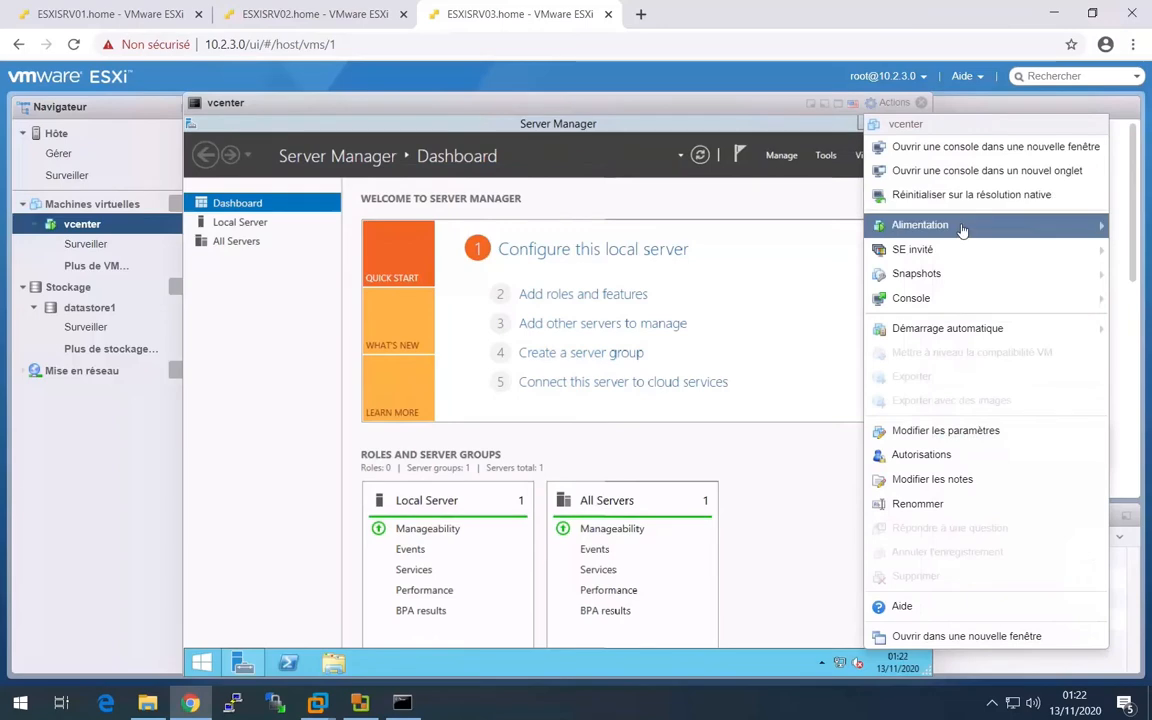
mouse_move(910, 250)
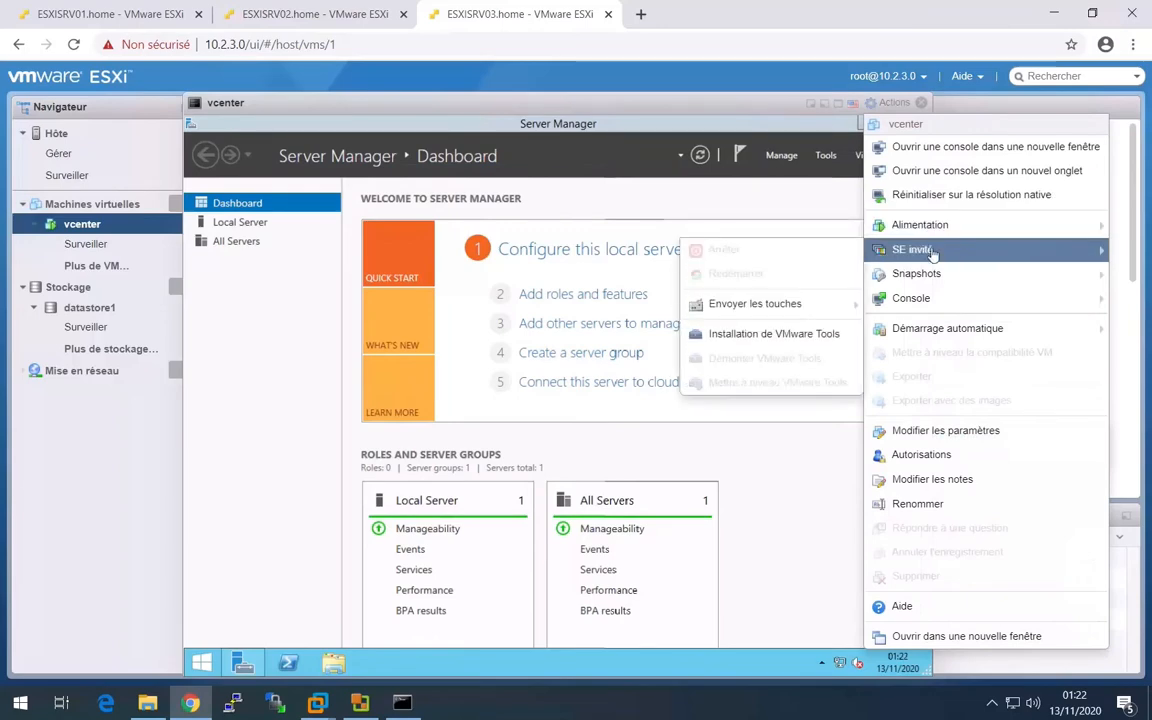
click(781, 333)
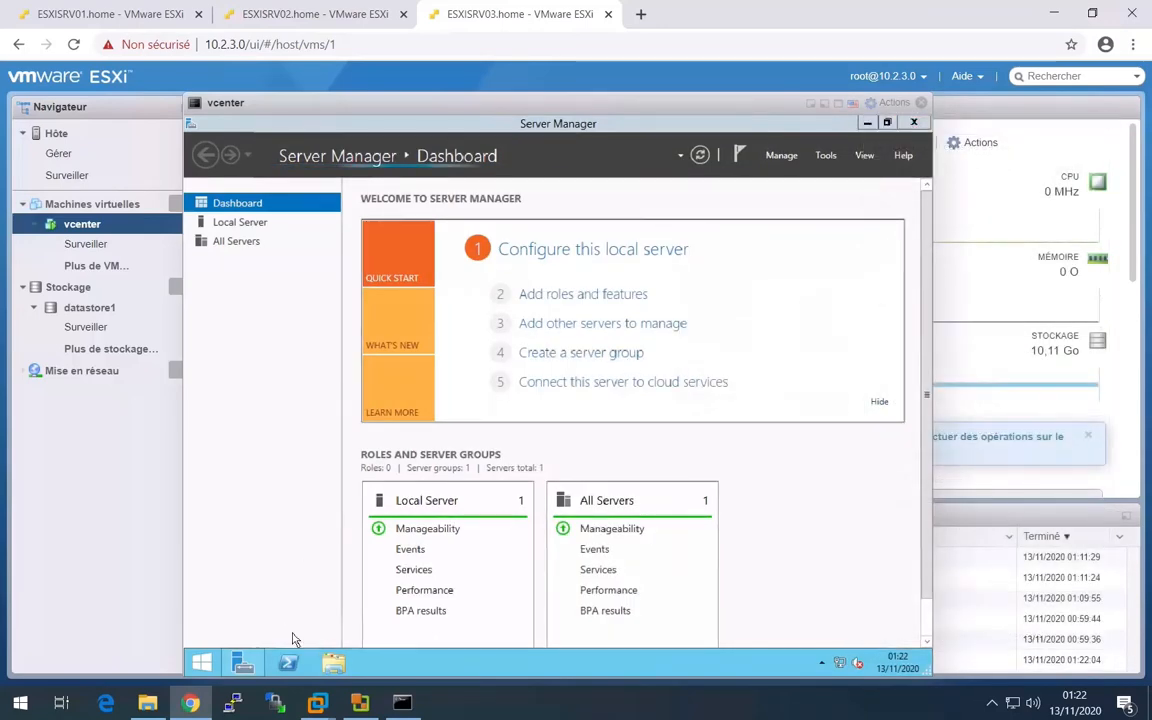
click(329, 663)
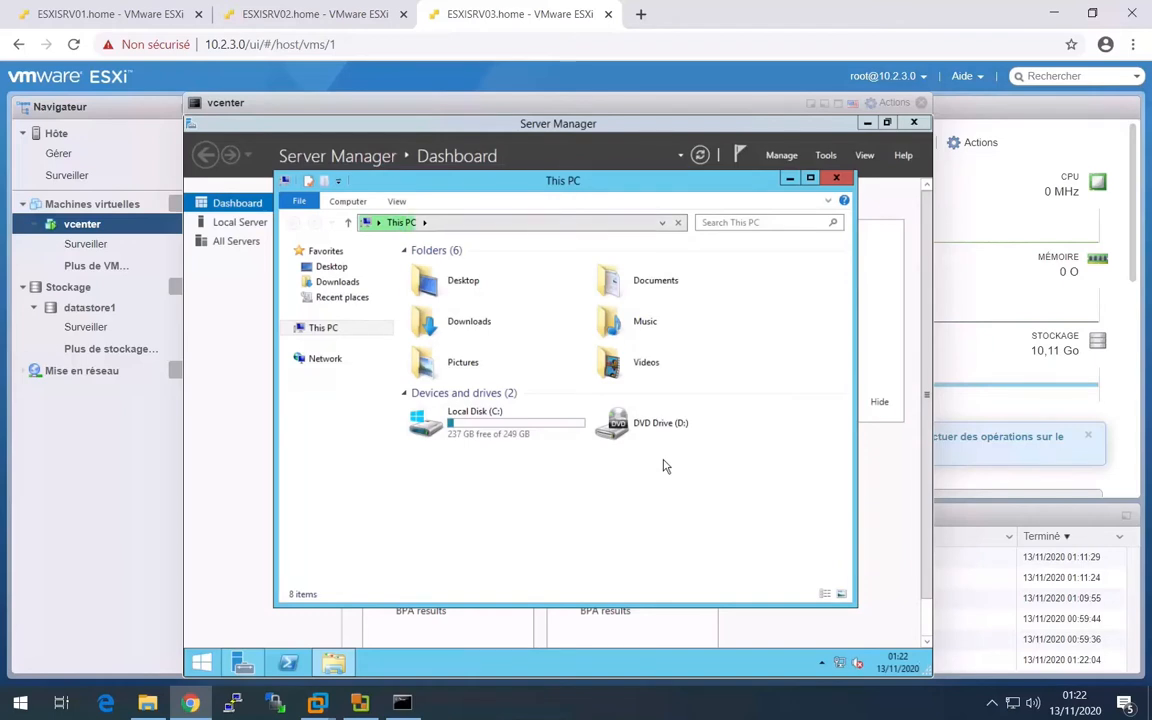
right_click(665, 465)
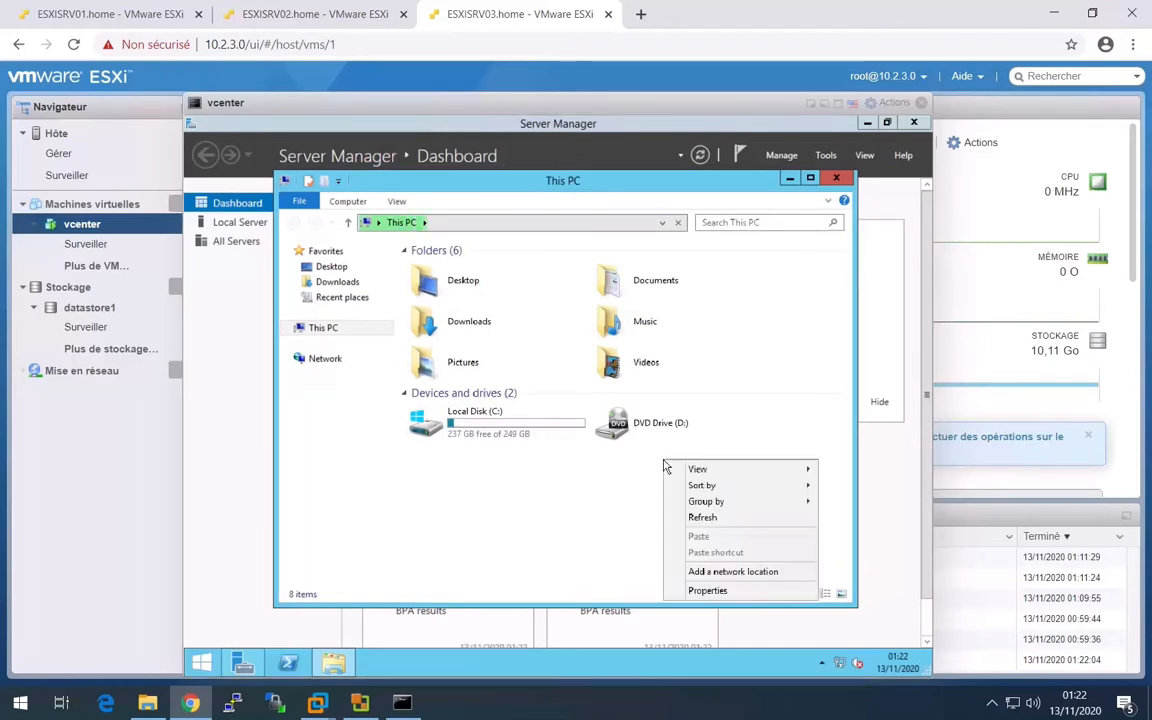
click(691, 520)
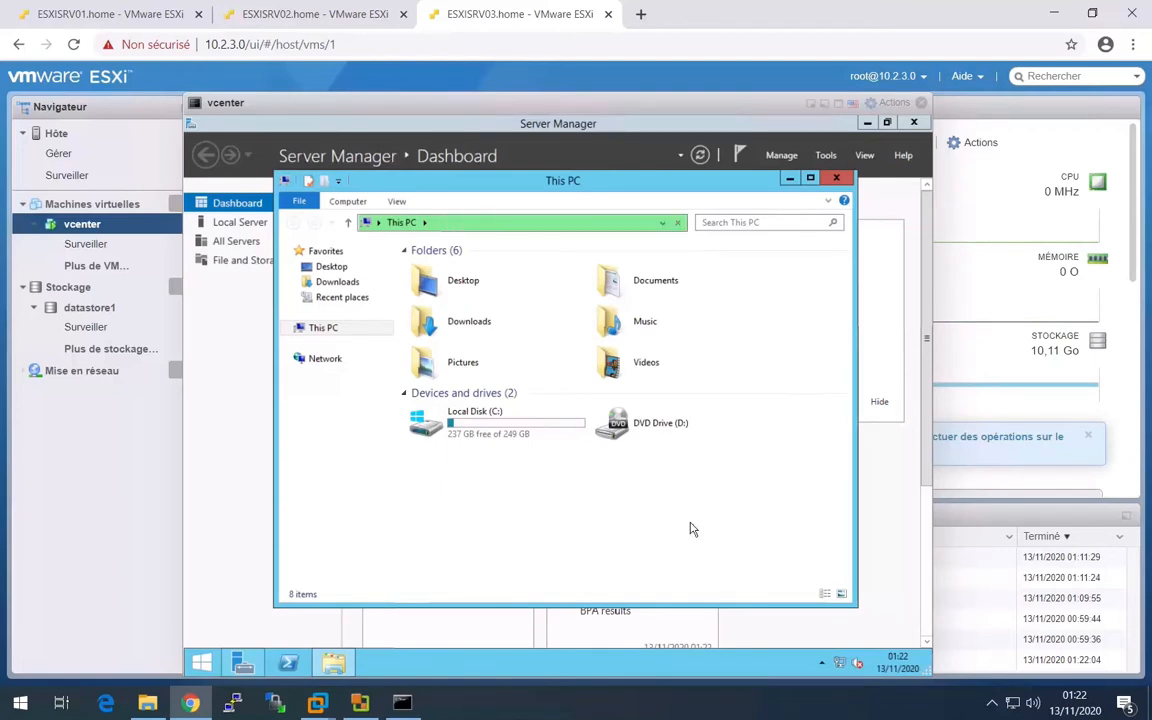
double_click(657, 421)
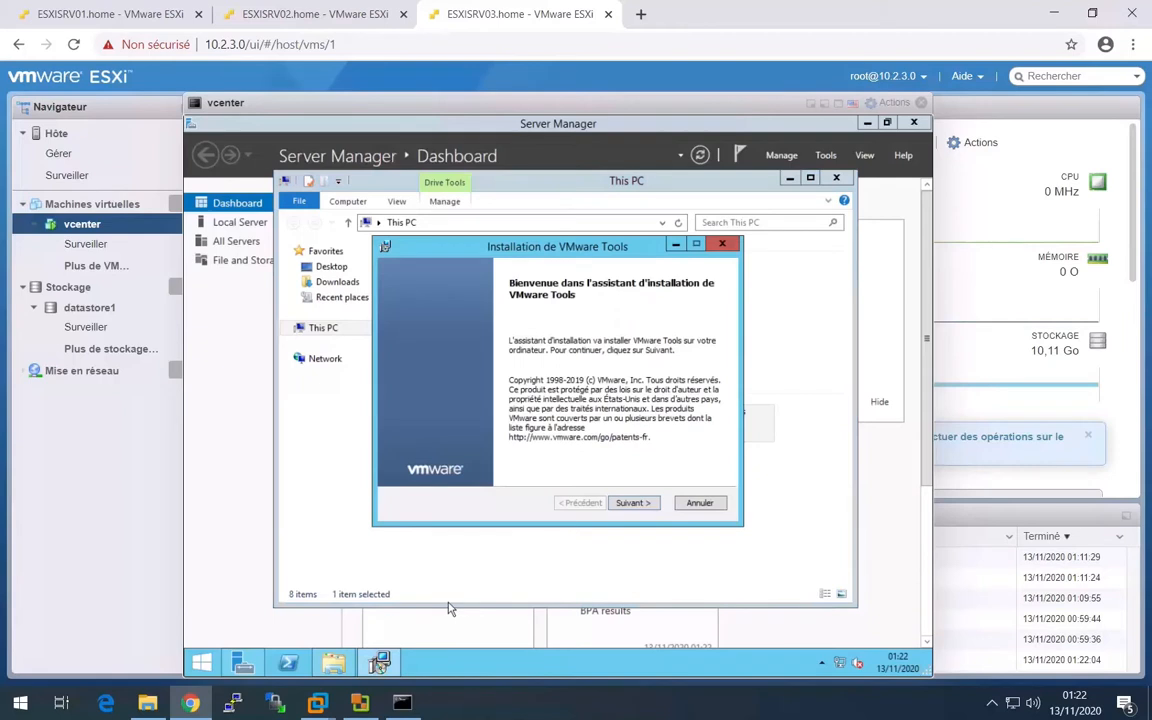
- Install VMware Tools with the Complète installation type and restart the guest
key(Return)
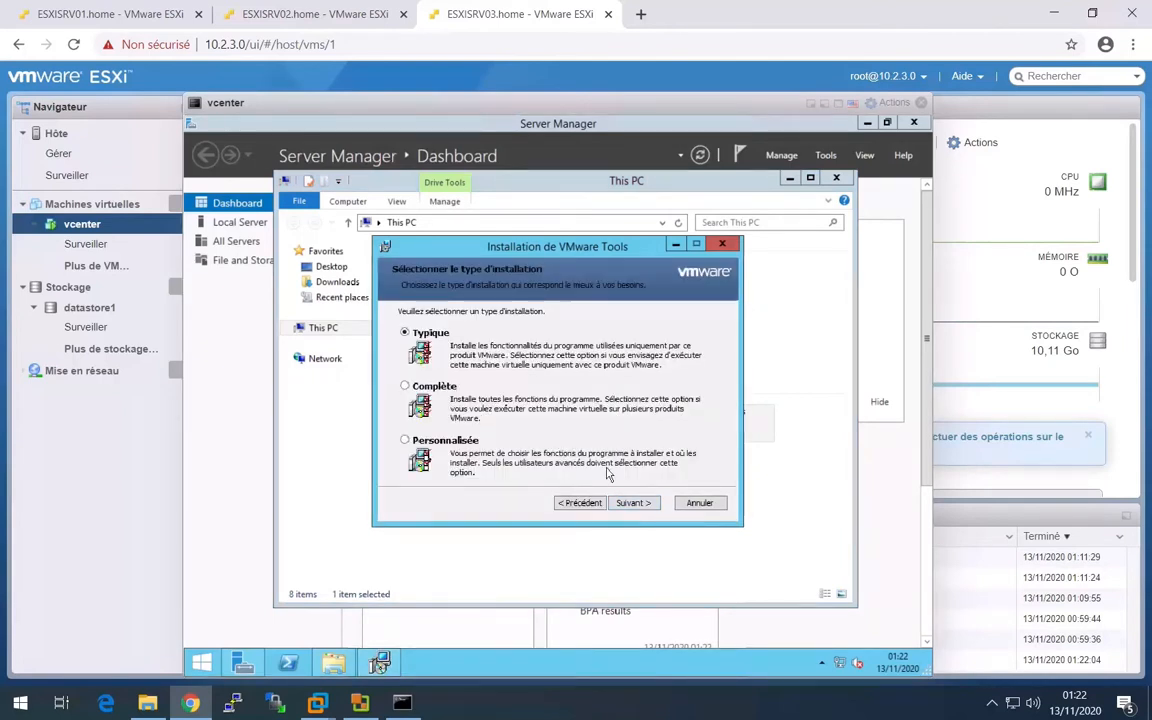
click(414, 391)
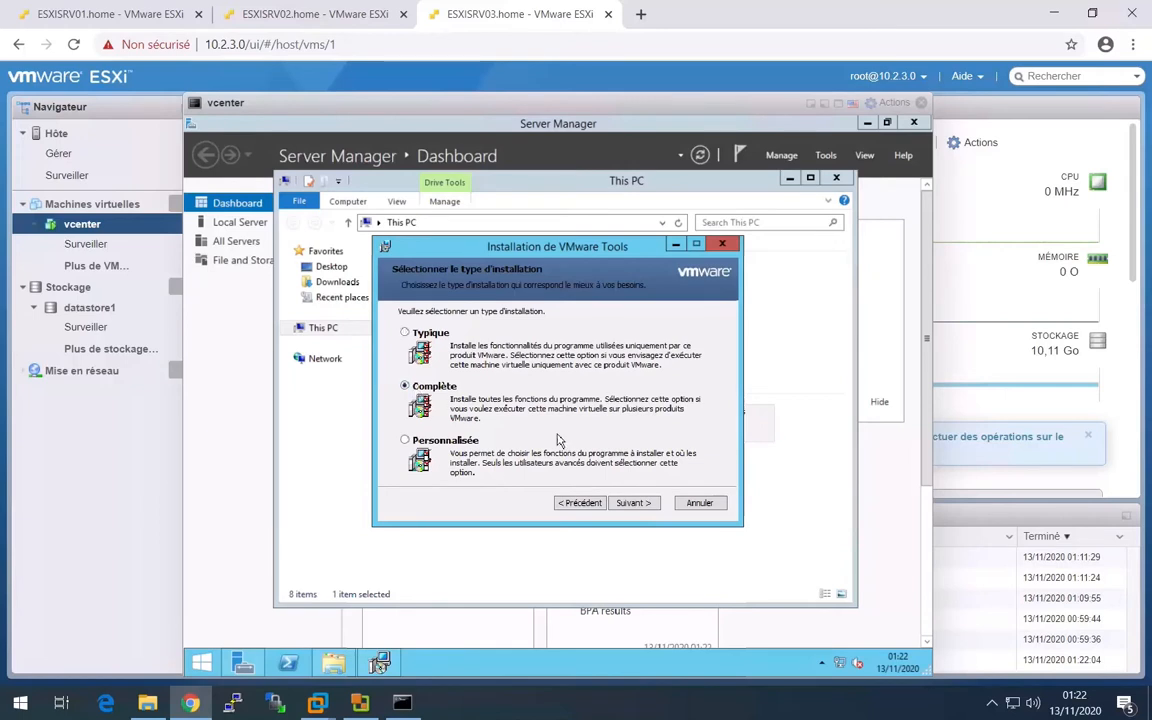
click(634, 504)
click(640, 509)
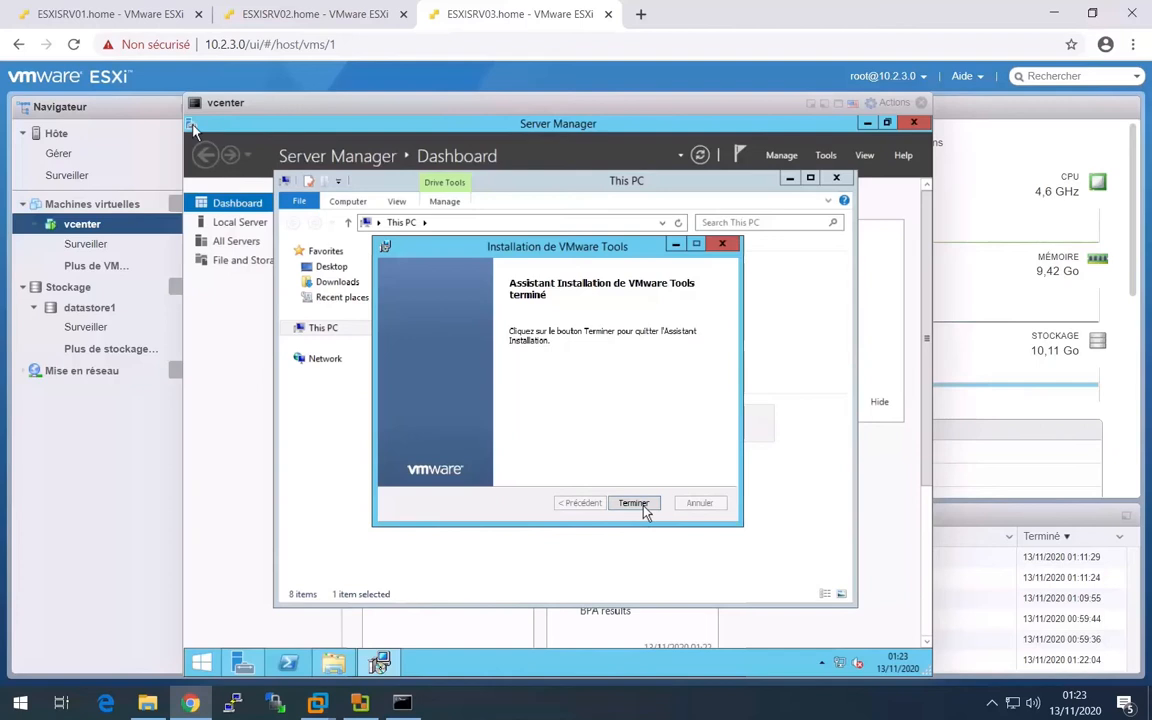
click(632, 504)
click(528, 427)
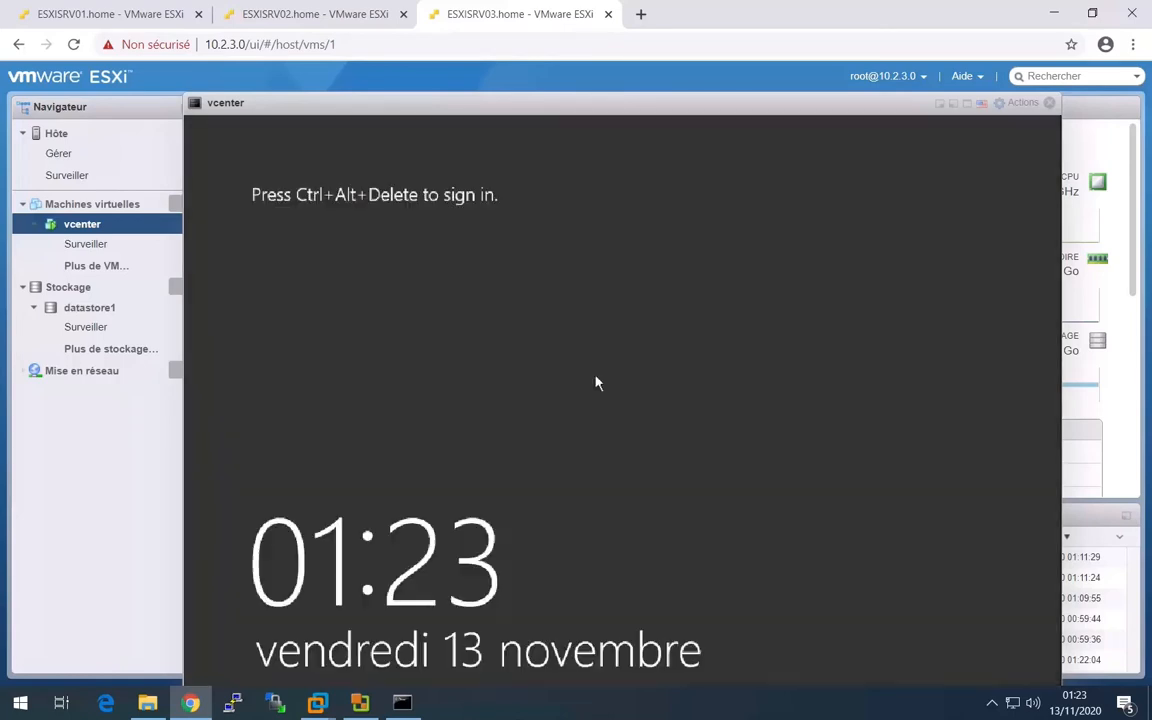
- Open the vcenter console in a new browser tab and close the embedded console on the host page
click(1022, 103)
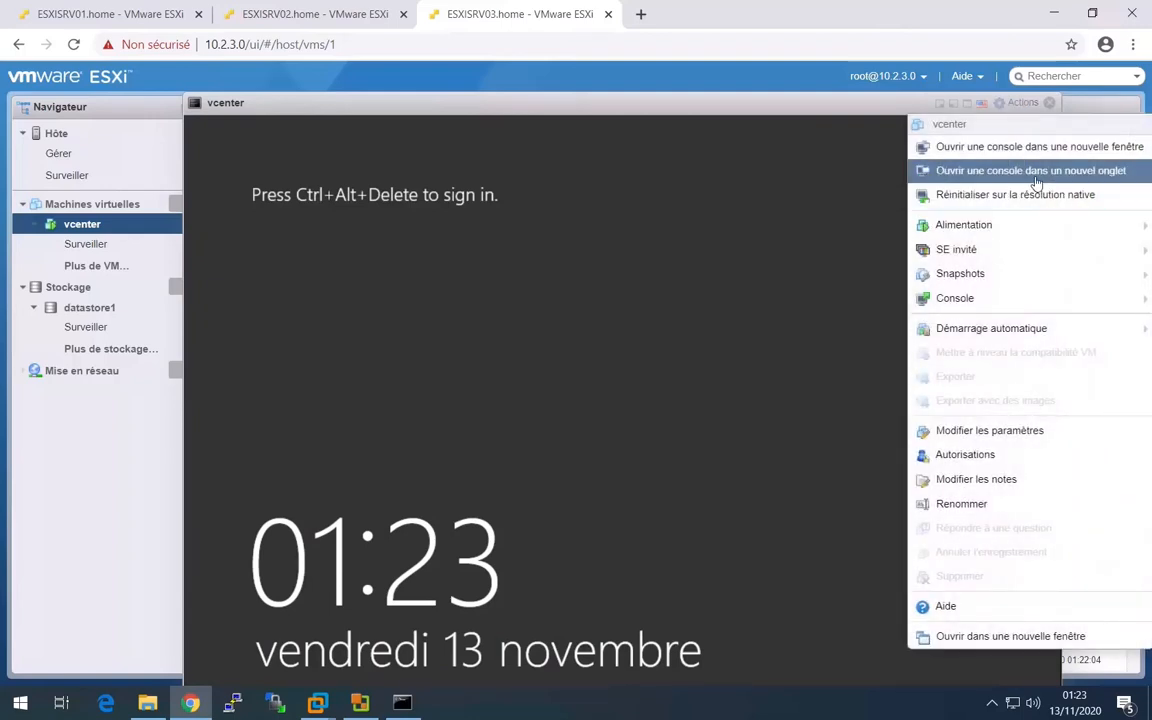
click(1030, 172)
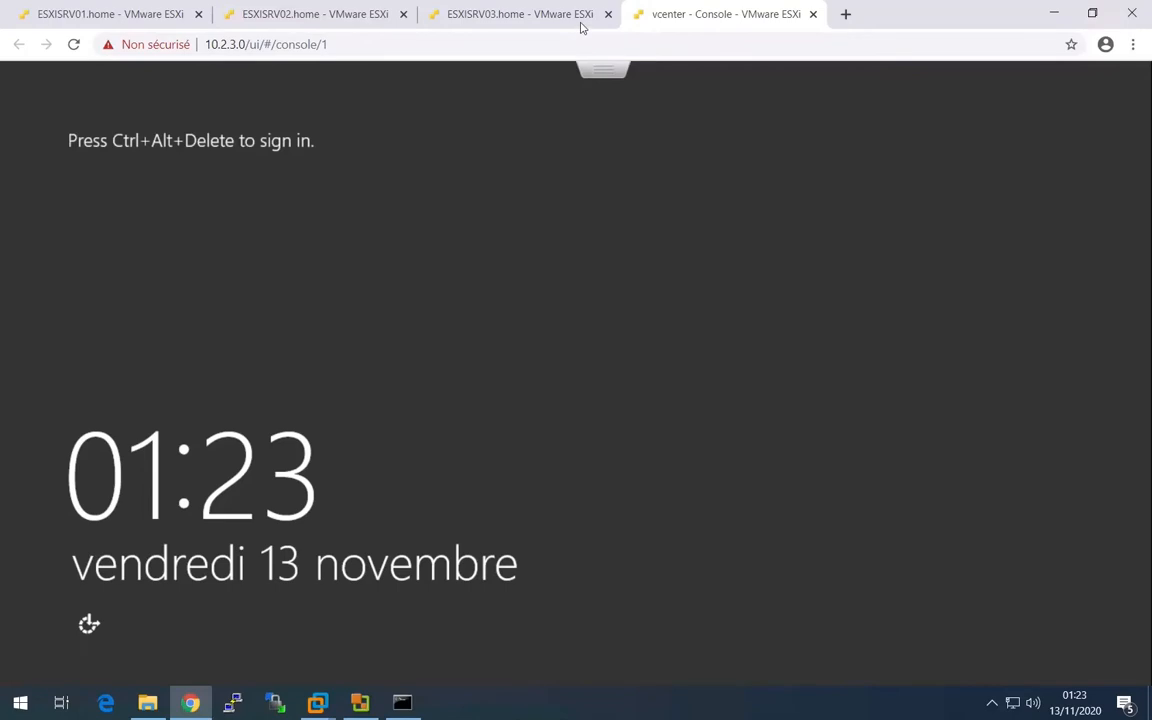
click(581, 27)
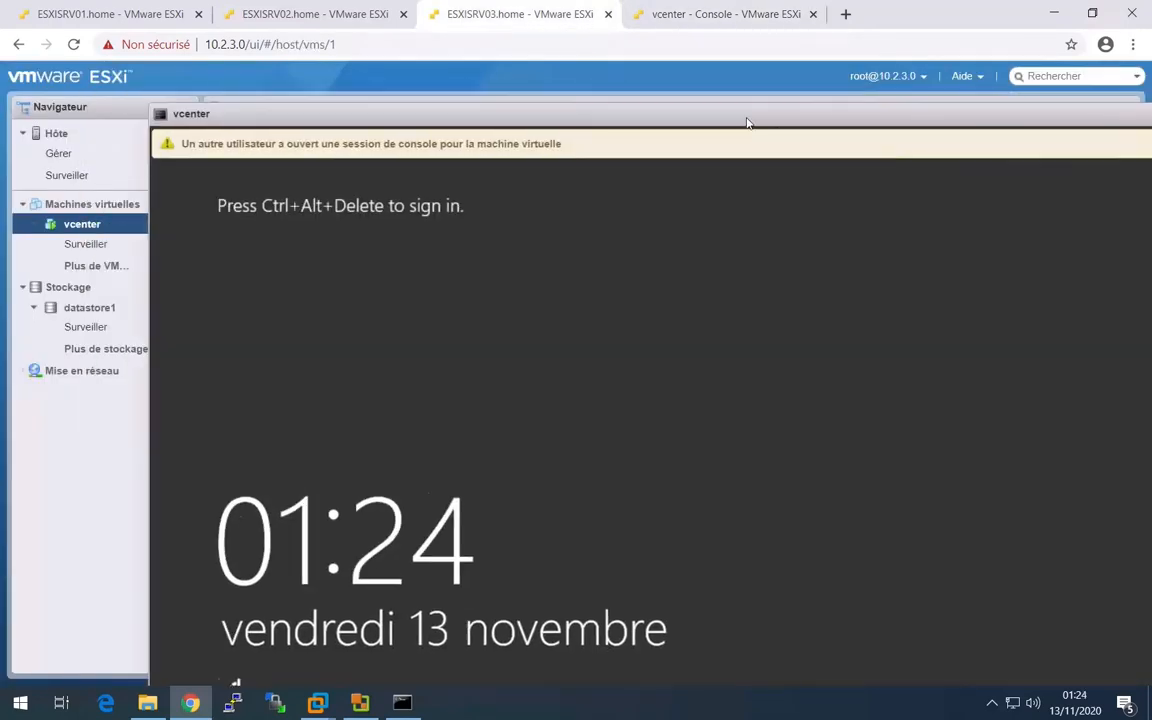
drag(1050, 126, 953, 127)
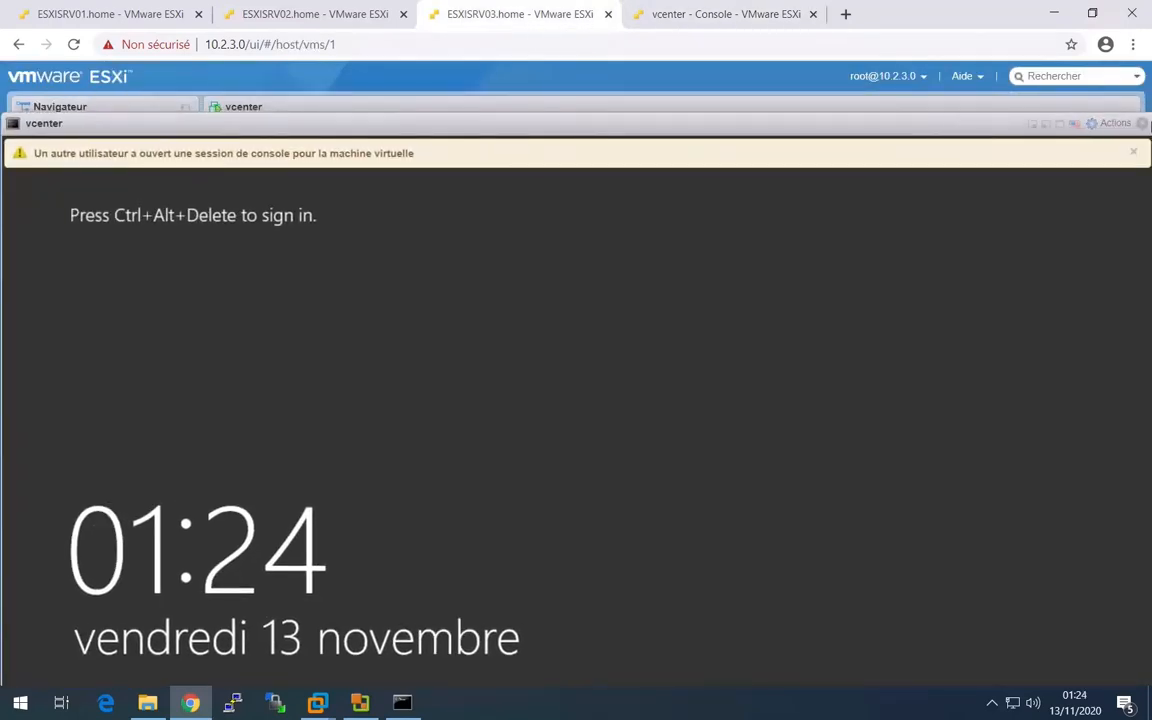
click(1143, 123)
click(734, 17)
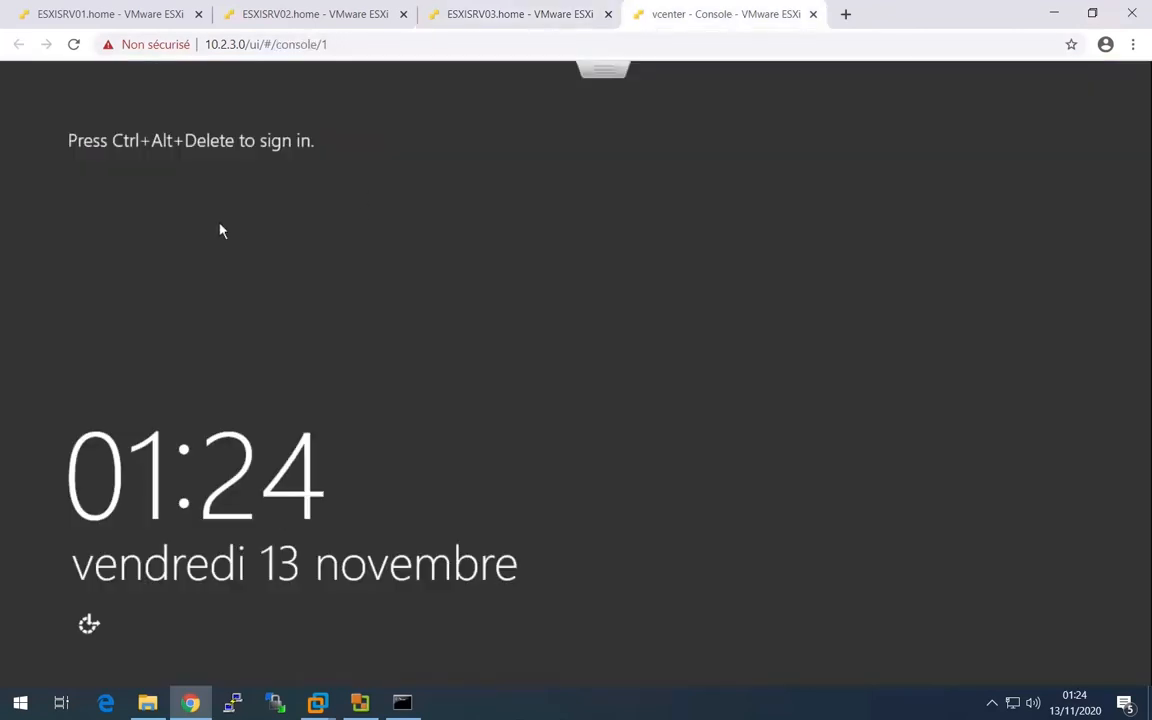
- Send Ctrl-Alt-Suppr from the full-tab console and sign in to Windows with the Administrator password
click(616, 73)
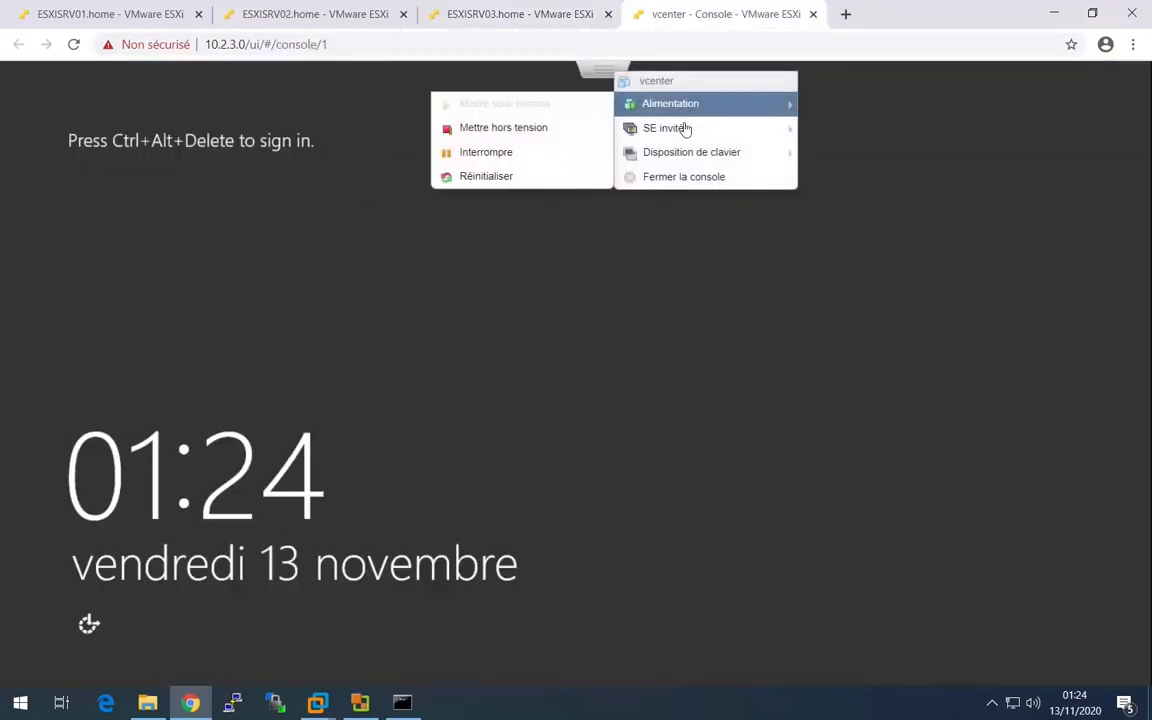
mouse_move(674, 150)
mouse_move(670, 103)
mouse_move(535, 183)
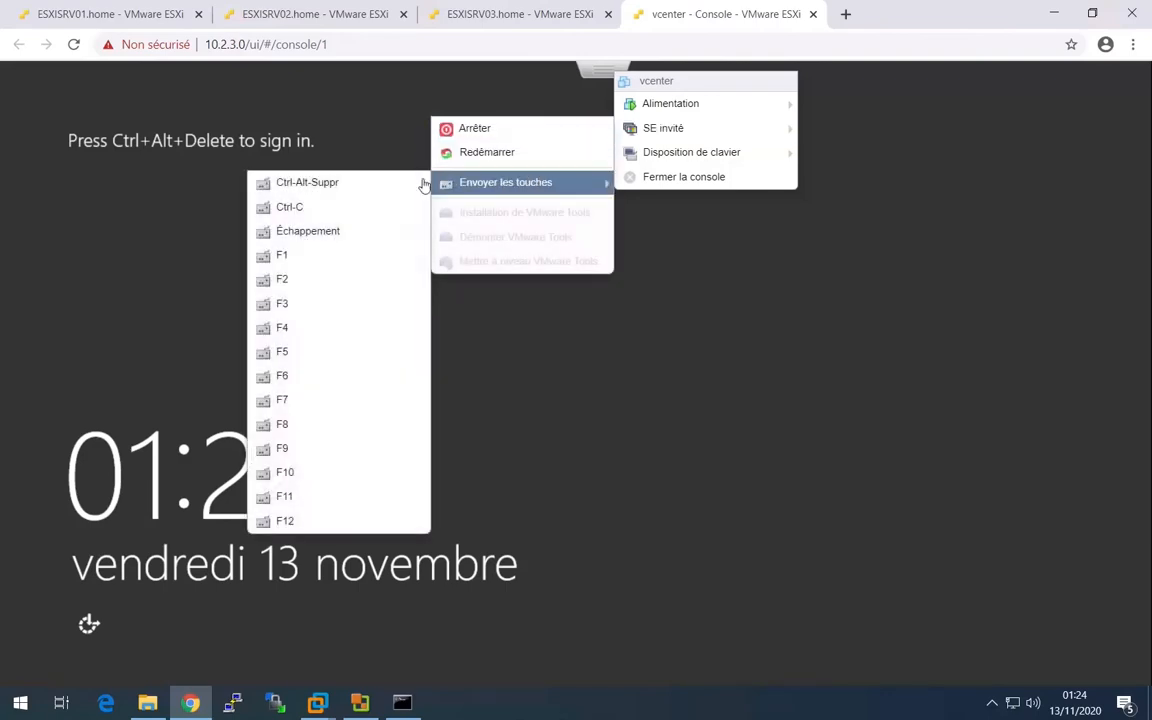
click(418, 184)
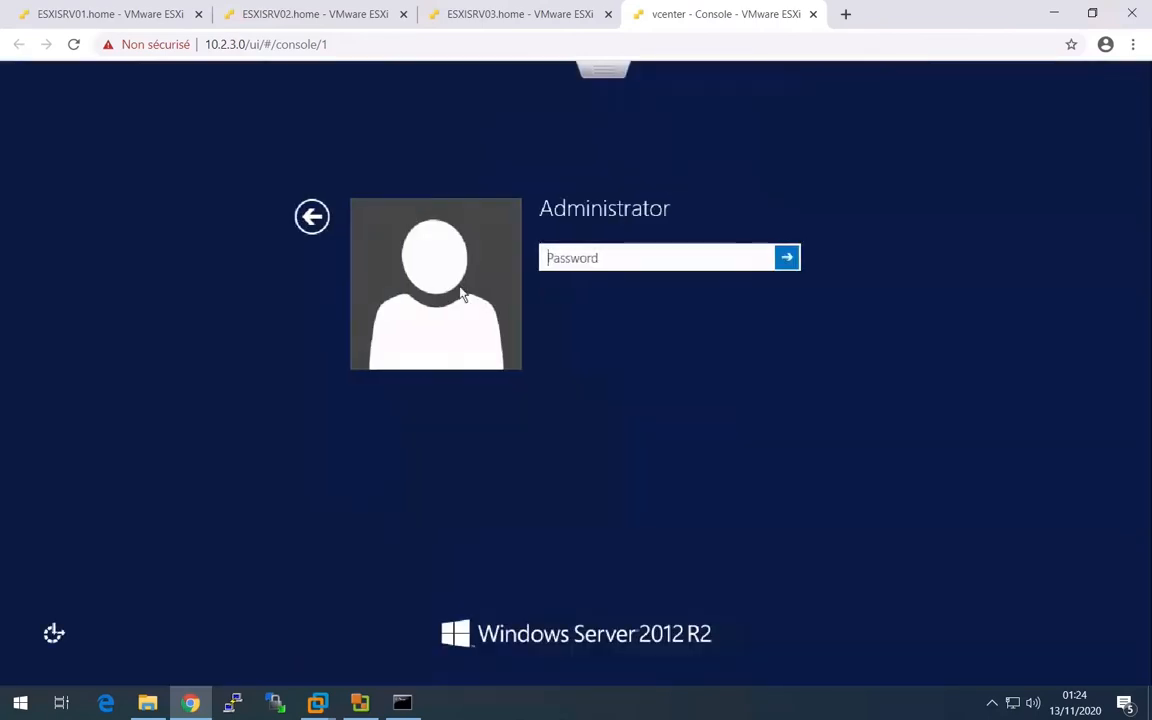
click(577, 266)
text(••••••)
key(Return)
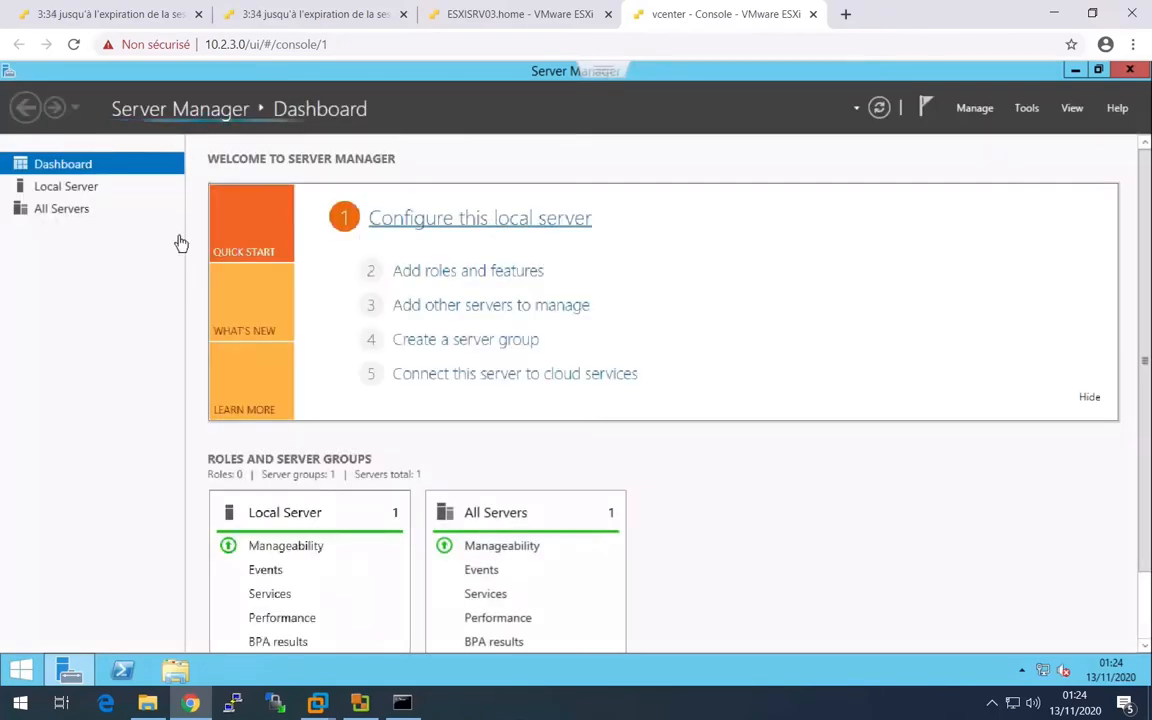
- Change the local server's computer name to SRV02VCENTER, keep it in WORKGROUP, and postpone the restart
click(63, 188)
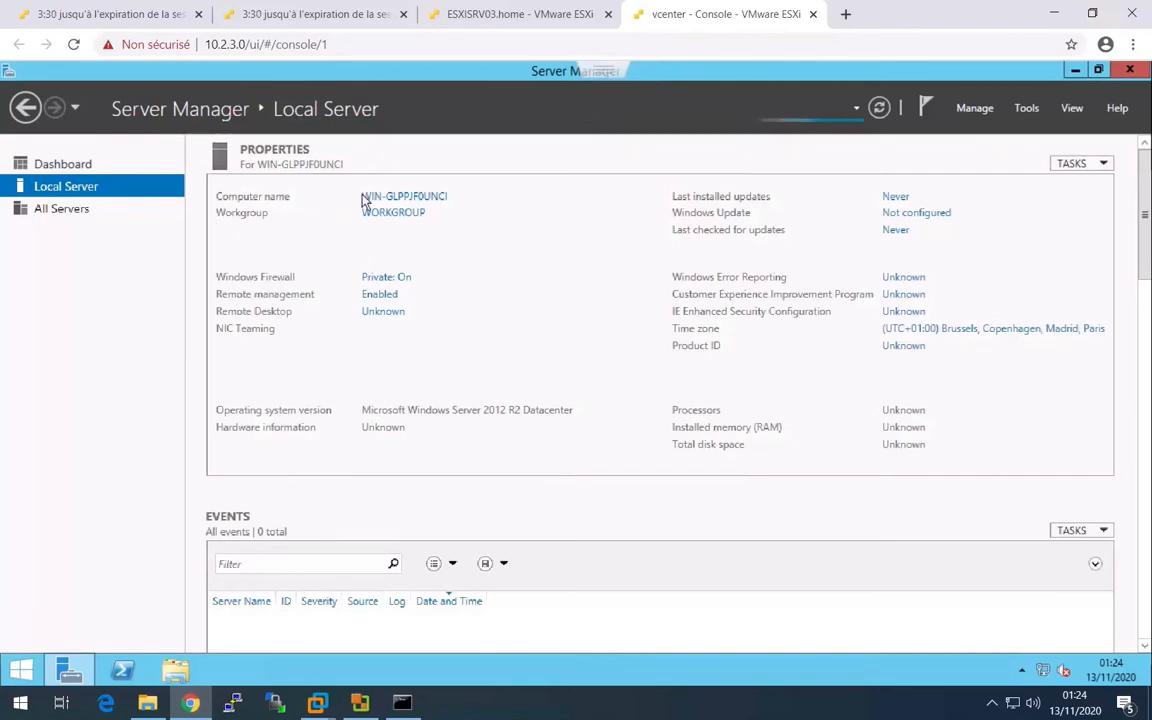
click(391, 196)
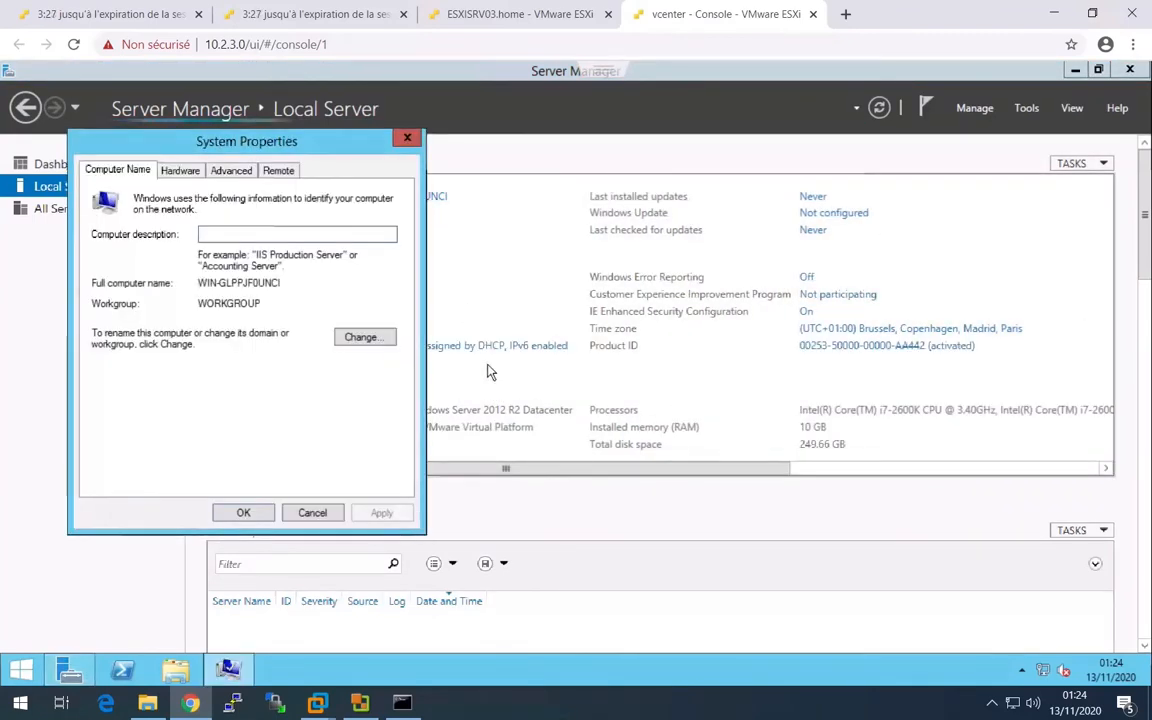
click(388, 337)
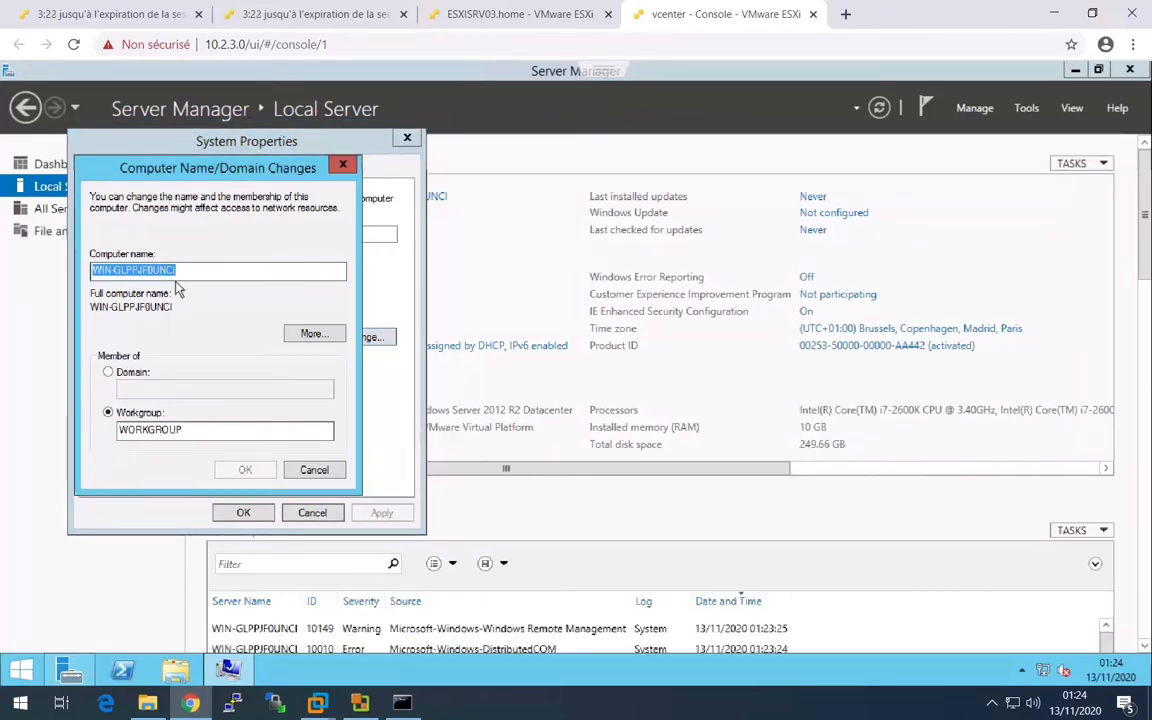
text(VCENTER)
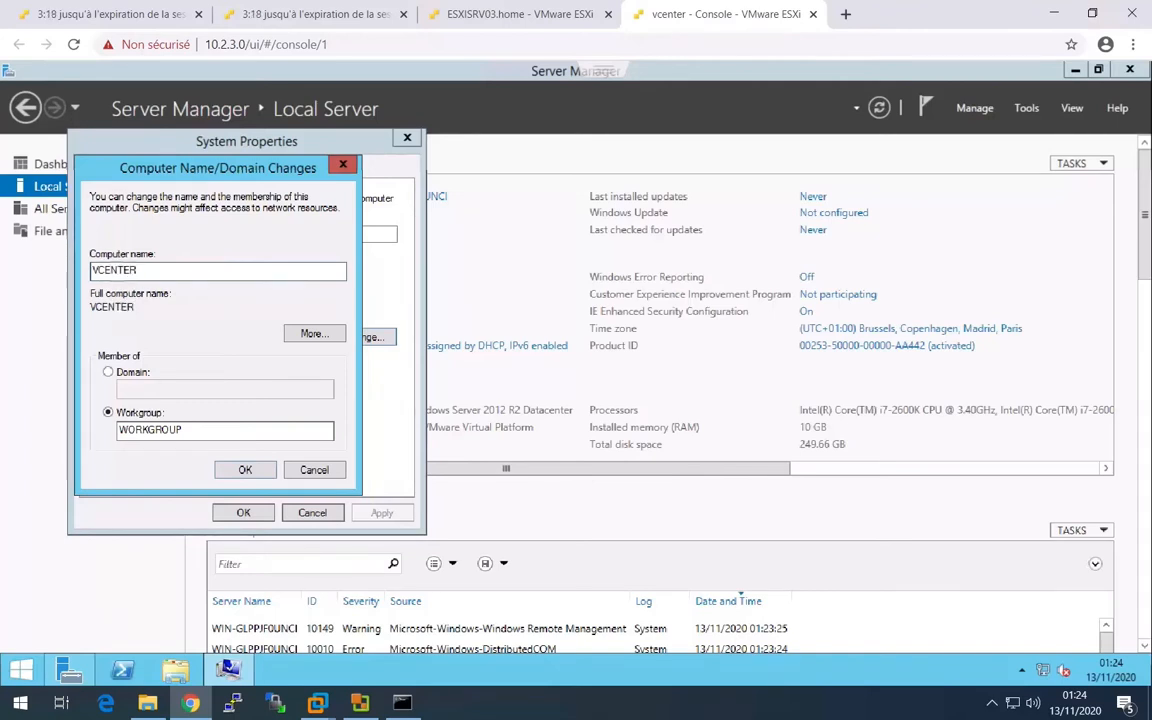
key(Home)
text(SRV02)
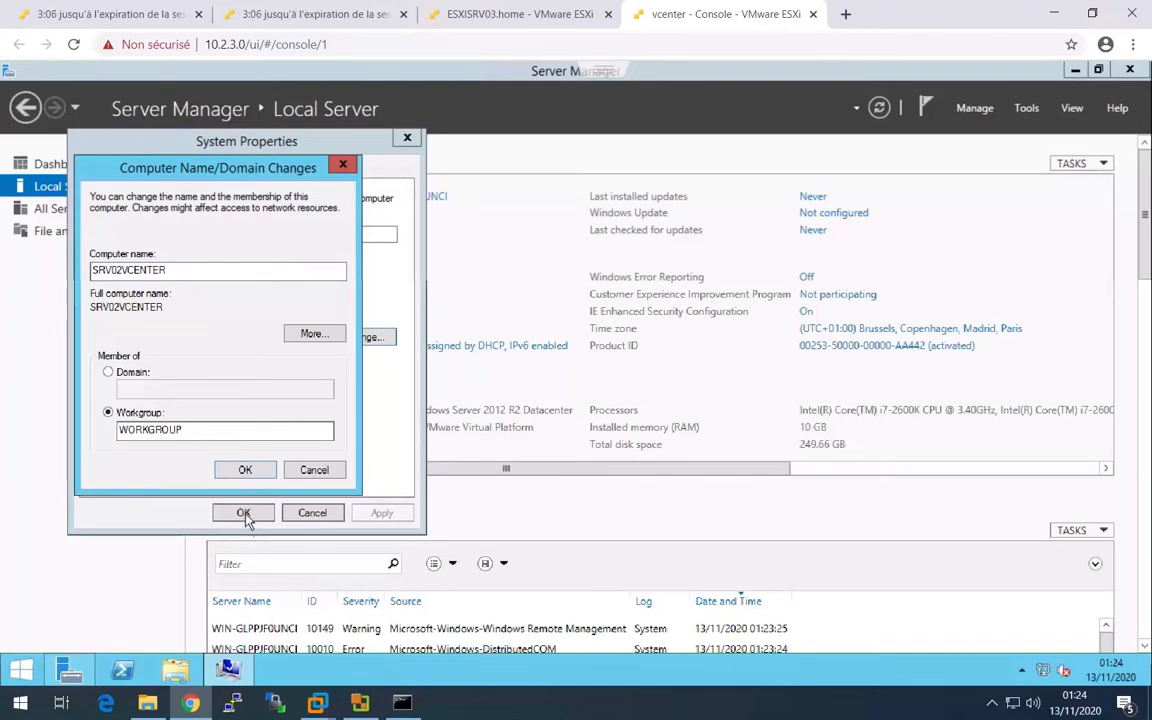
click(222, 467)
click(681, 388)
click(250, 512)
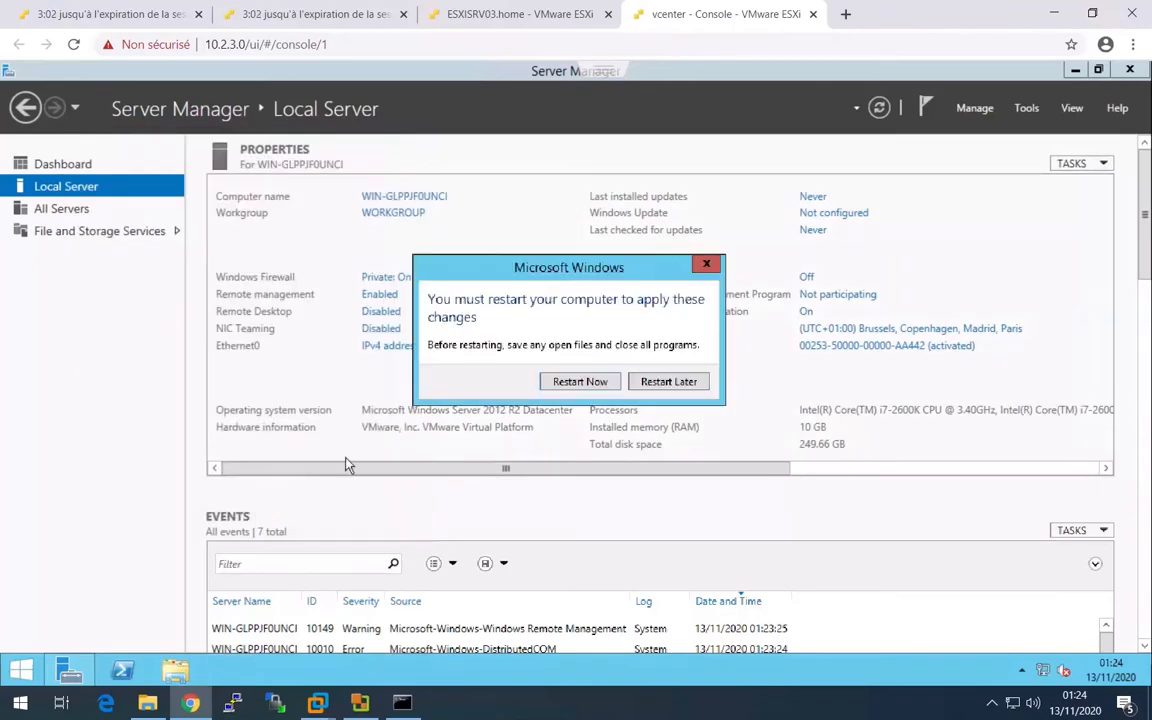
click(664, 382)
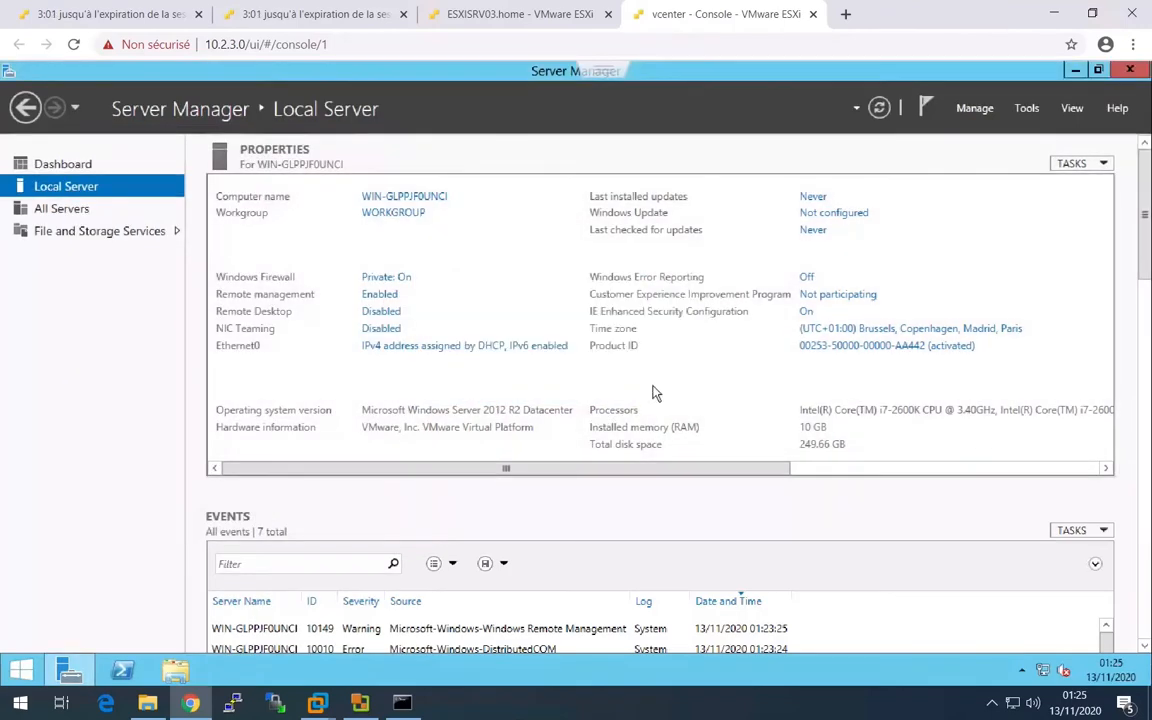
- Allow Remote Desktop connections to the server without requiring Network Level Authentication
click(384, 315)
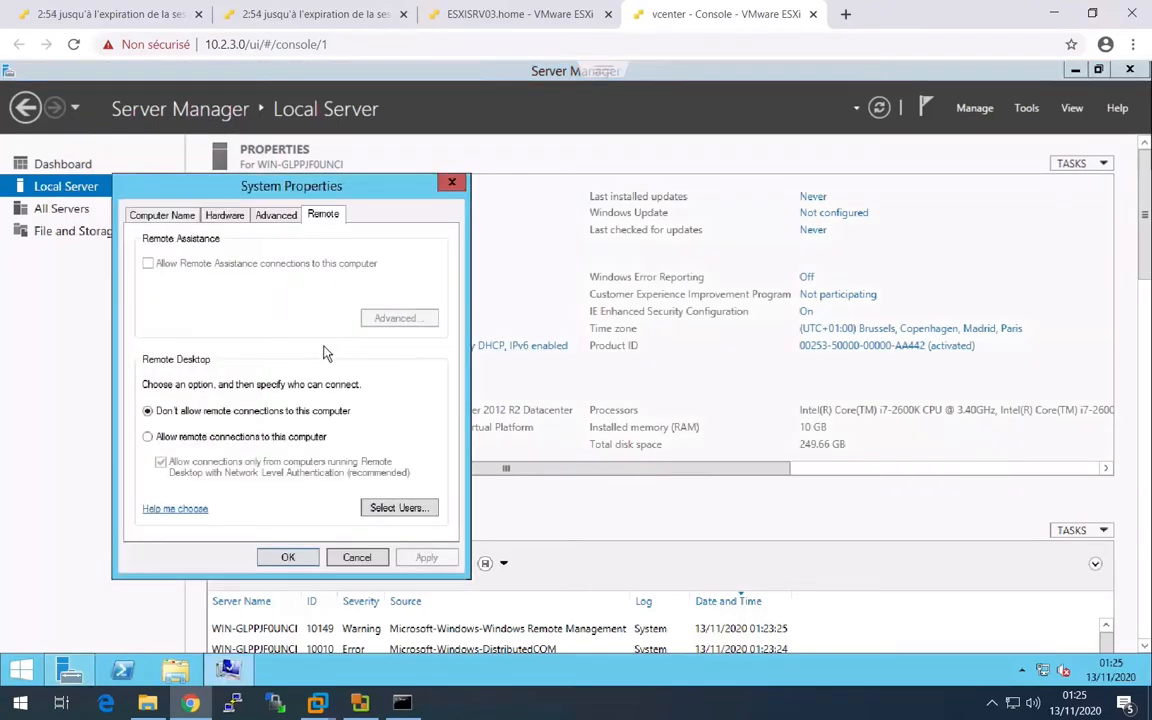
click(148, 437)
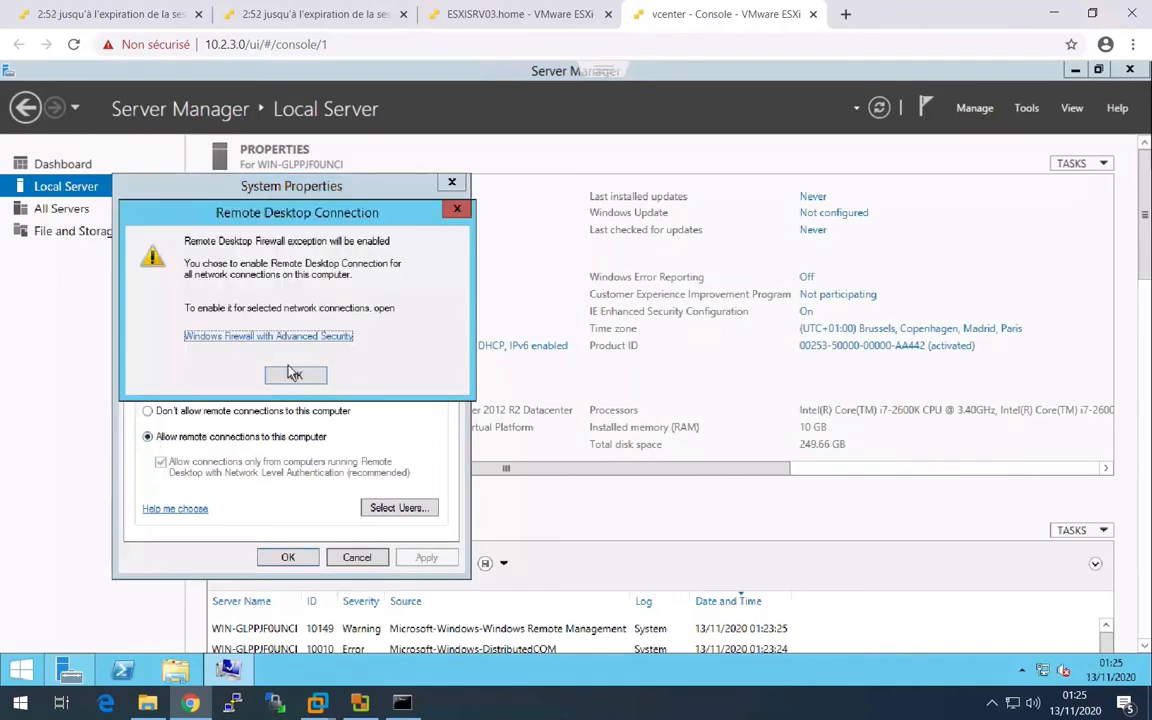
click(267, 337)
click(172, 466)
click(268, 556)
- Open the Internet Protocol Version 4 properties of Ethernet0 and switch to manual IP addressing
click(387, 350)
click(378, 248)
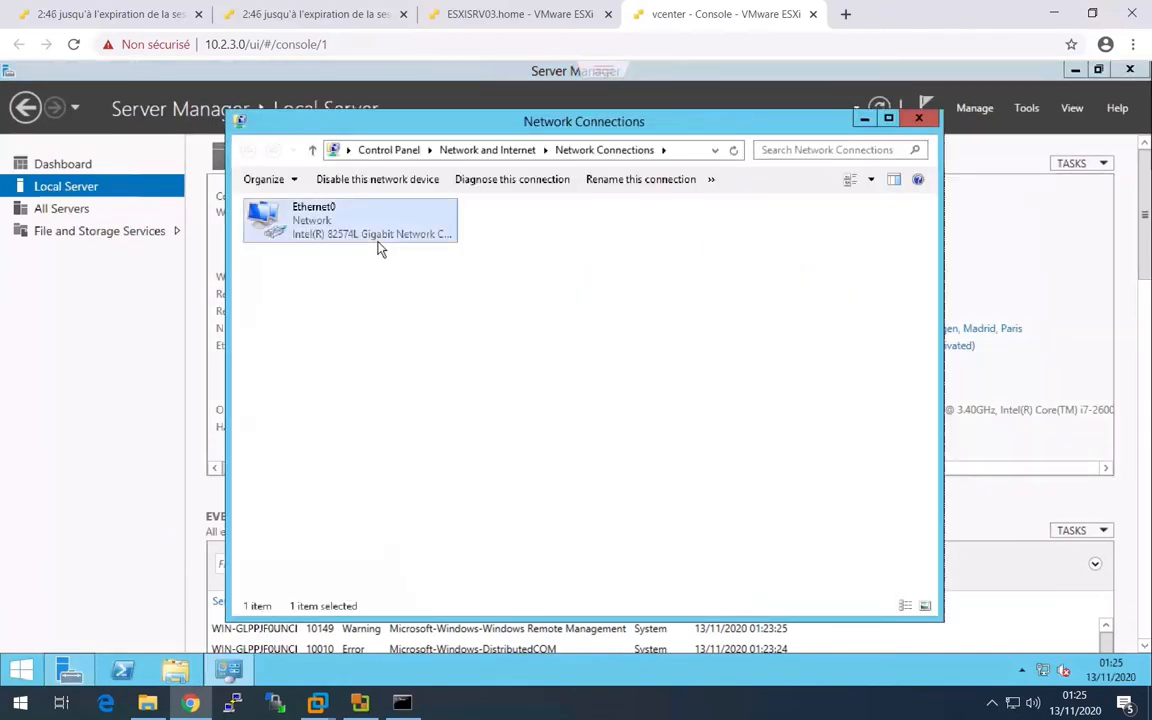
double_click(378, 248)
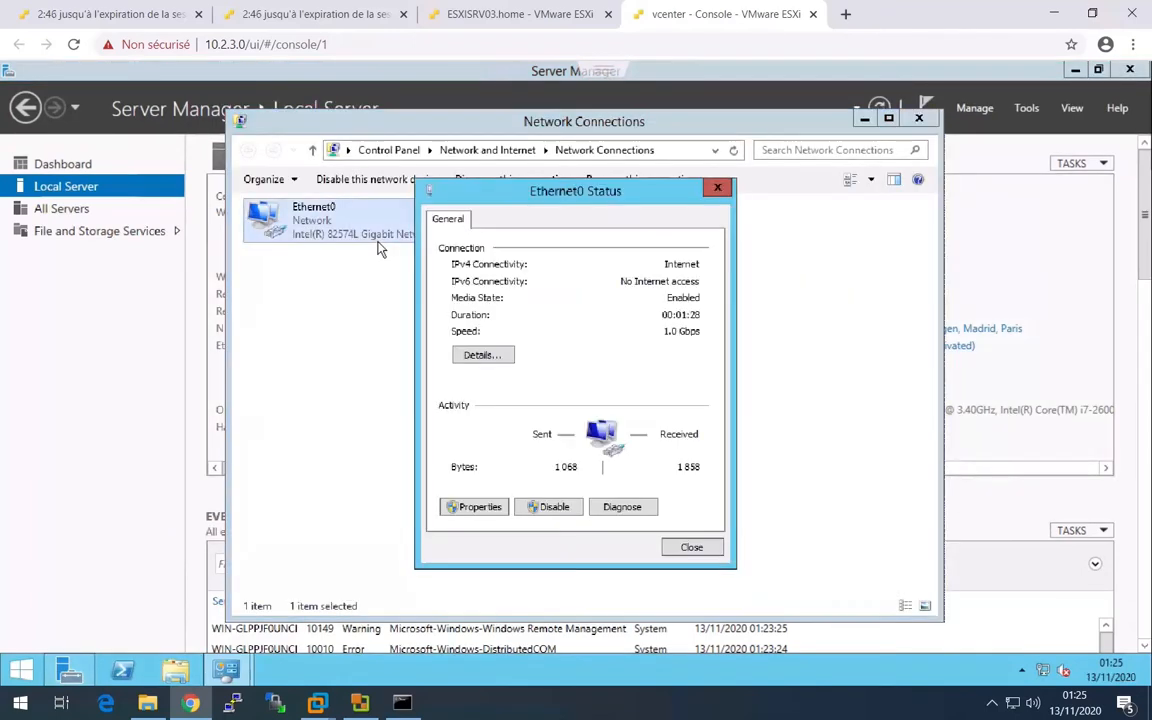
click(478, 507)
click(591, 446)
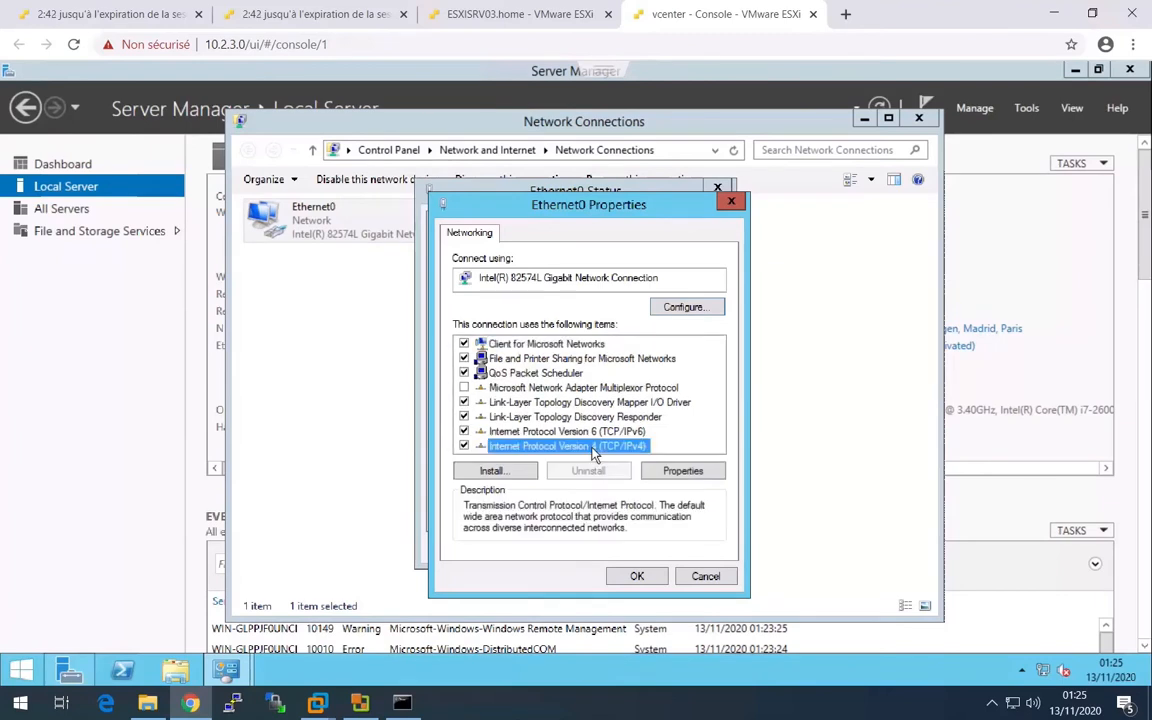
double_click(591, 447)
click(589, 391)
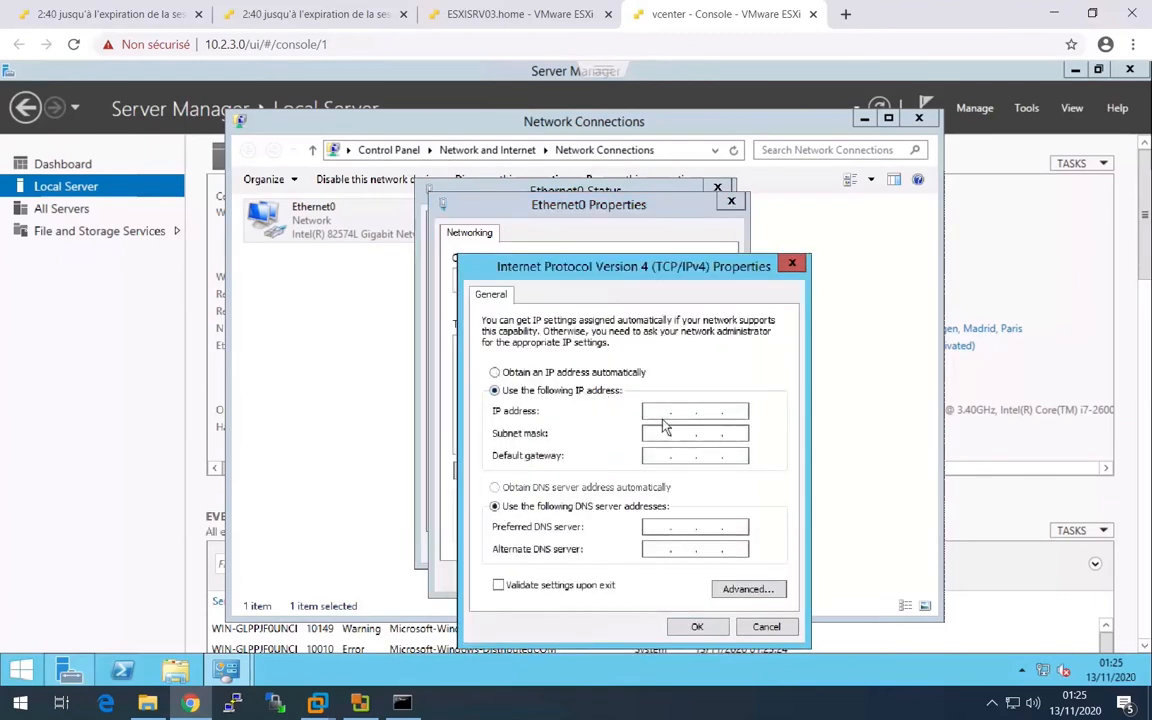
- Set the IP address to 10.2.1.2 with subnet mask 255.0.0.0 and default gateway 10.255.255.254
click(662, 410)
text(10.2.1)
key(Tab)
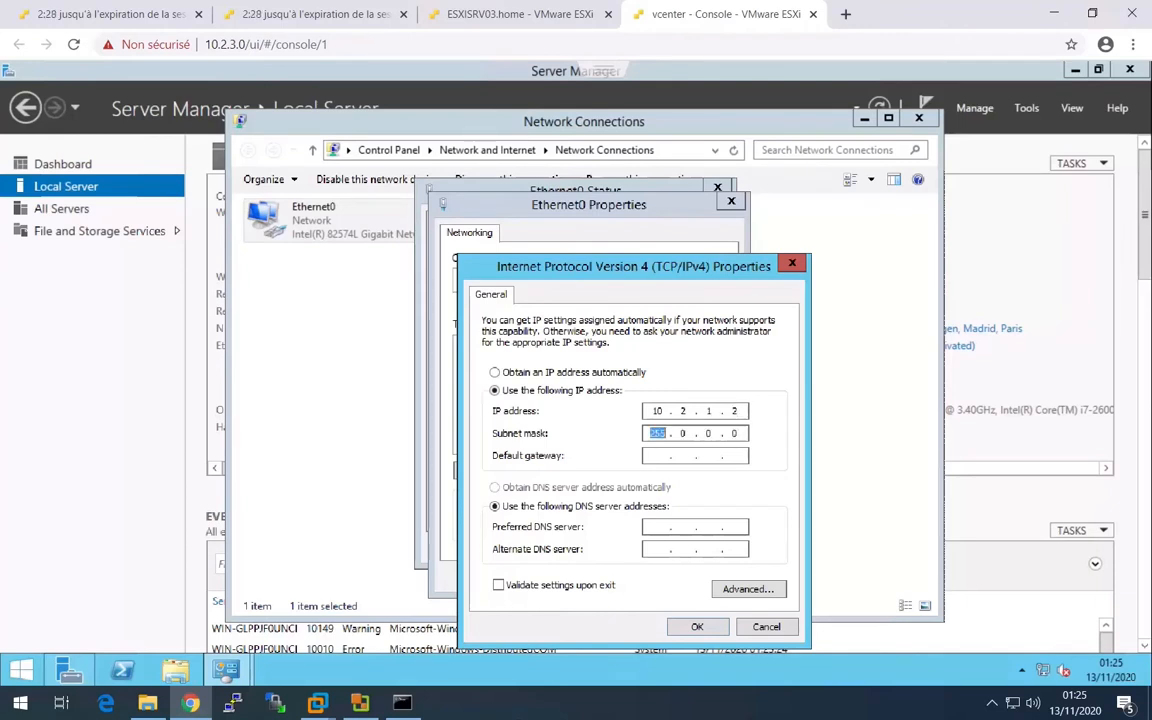
key(Tab)
text(10.255.255.254)
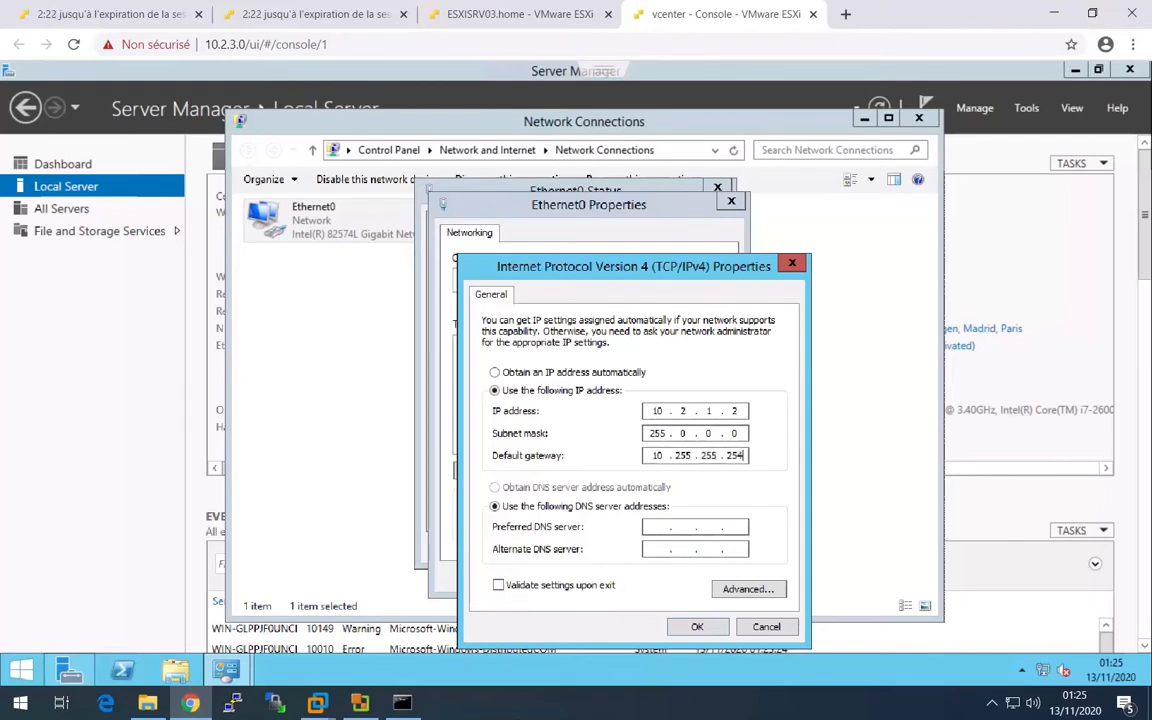
- Set the preferred DNS server to 10.2.1.1
key(Tab)
key(Tab)
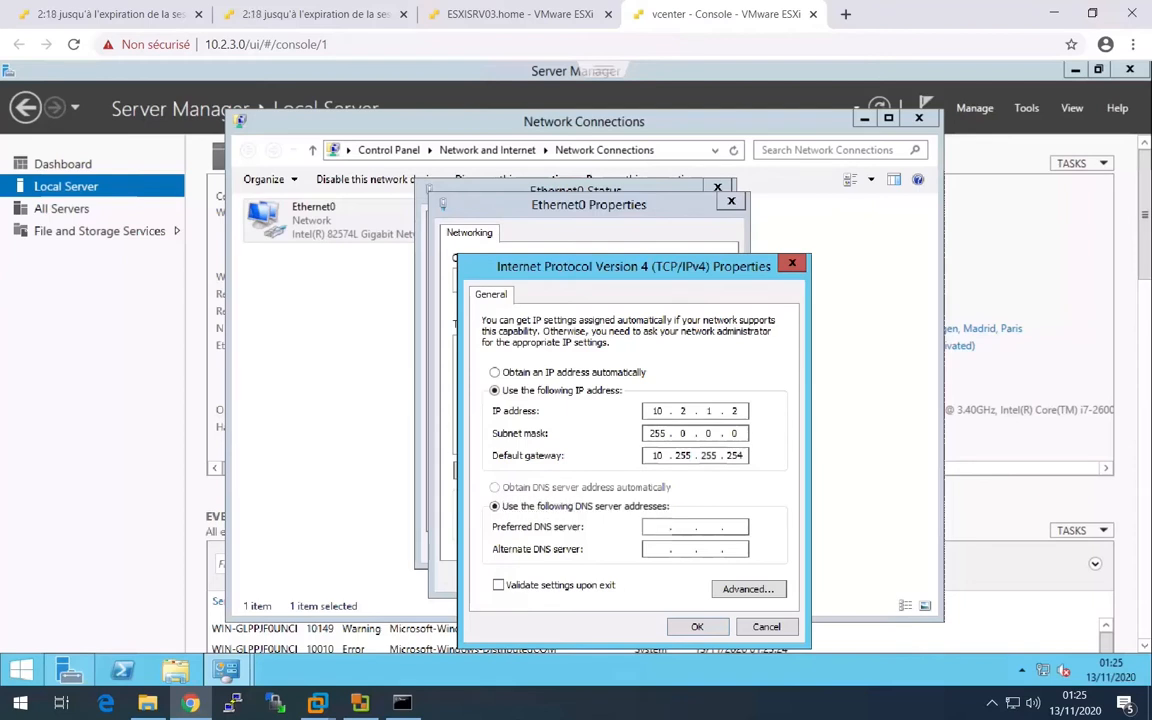
text(10 . 2 . 1 . 1)
- Correct the static IP address to 10.3.1.2, apply the Ethernet0 settings, and allow device discovery on Network 2
double_click(681, 412)
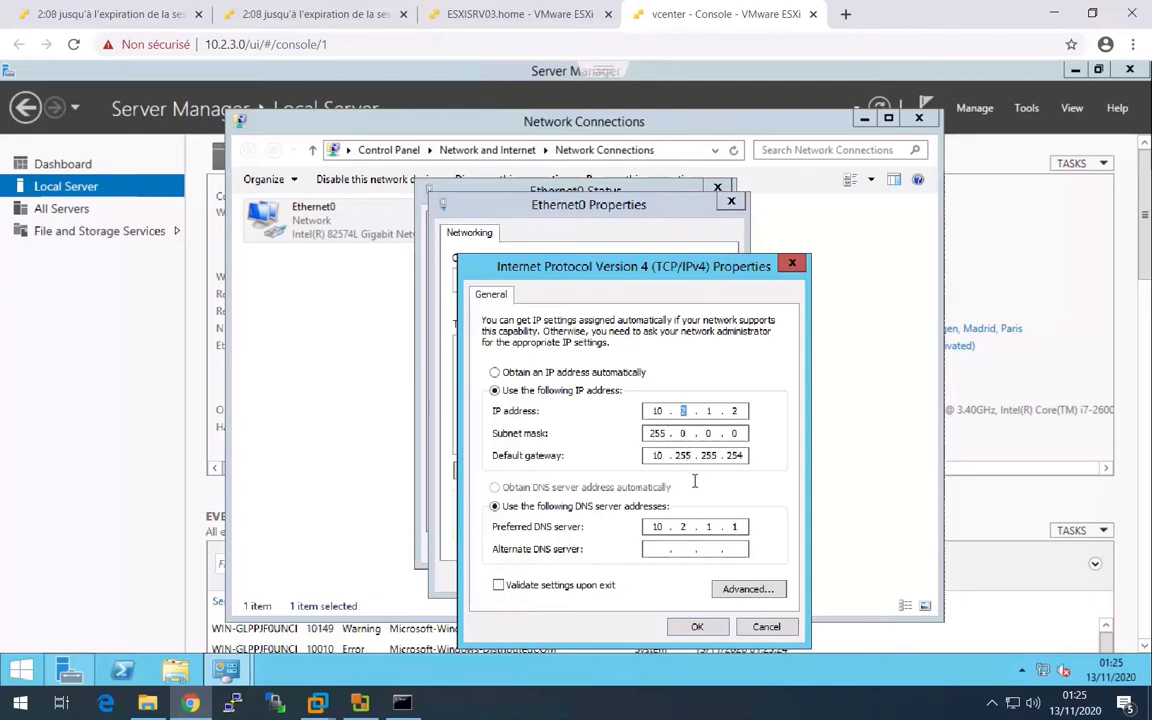
text(3)
text(3)
click(712, 630)
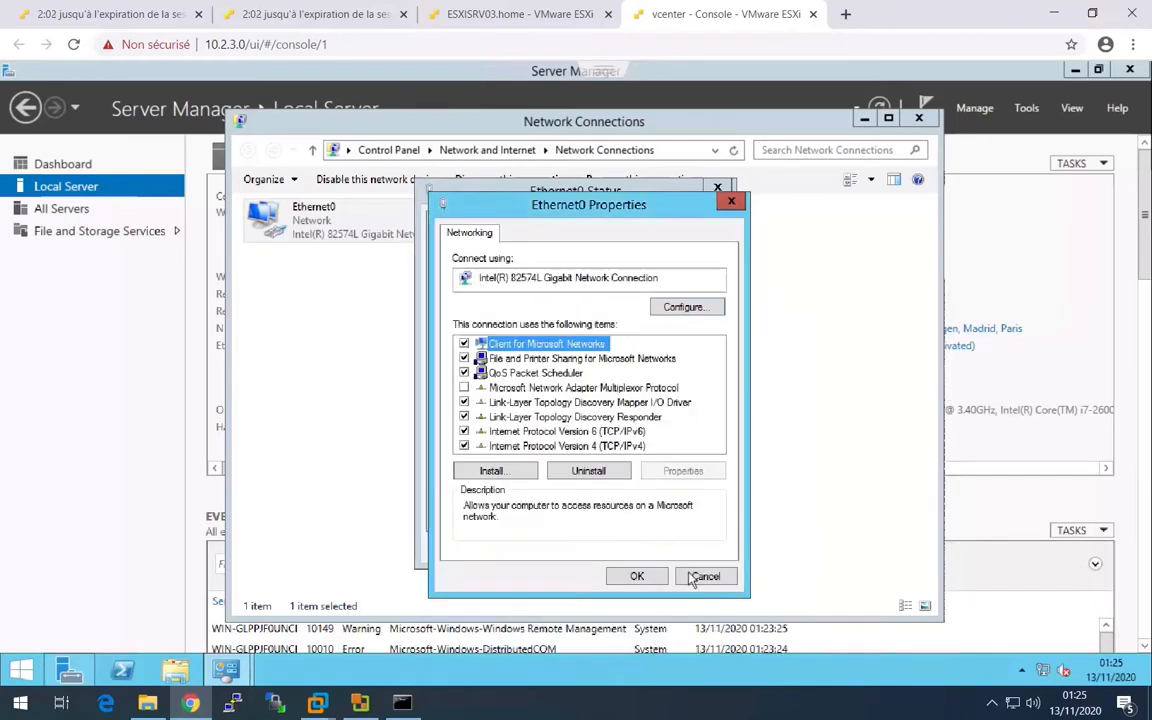
click(650, 578)
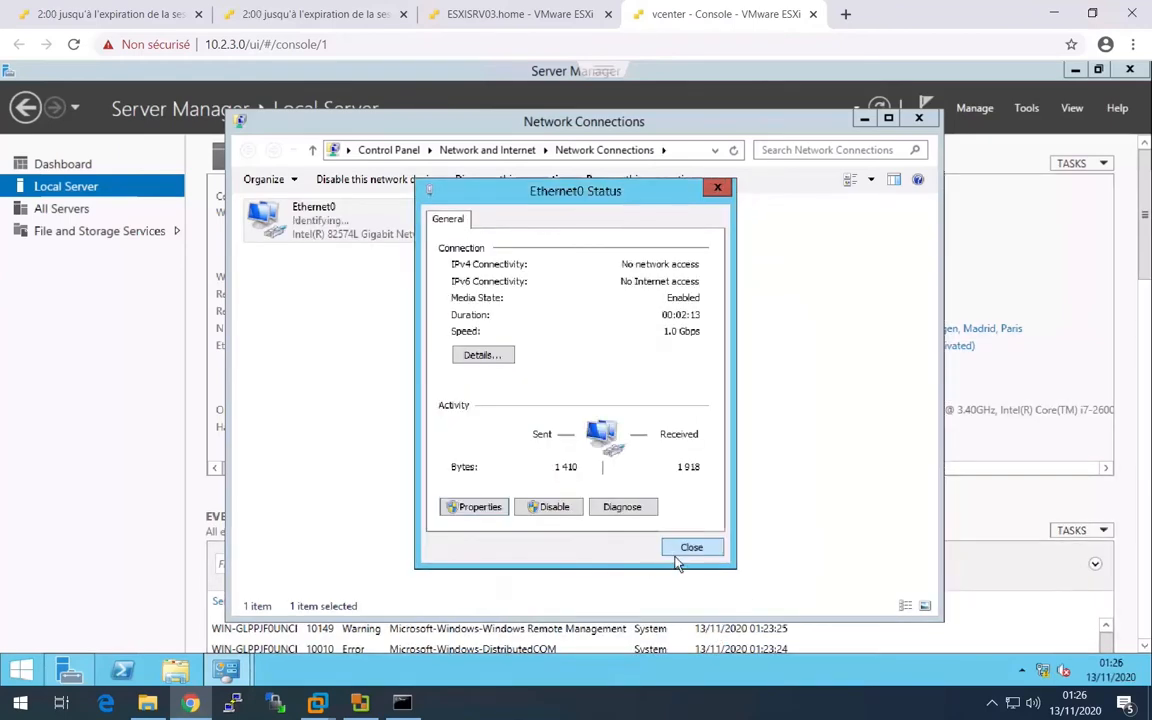
click(690, 549)
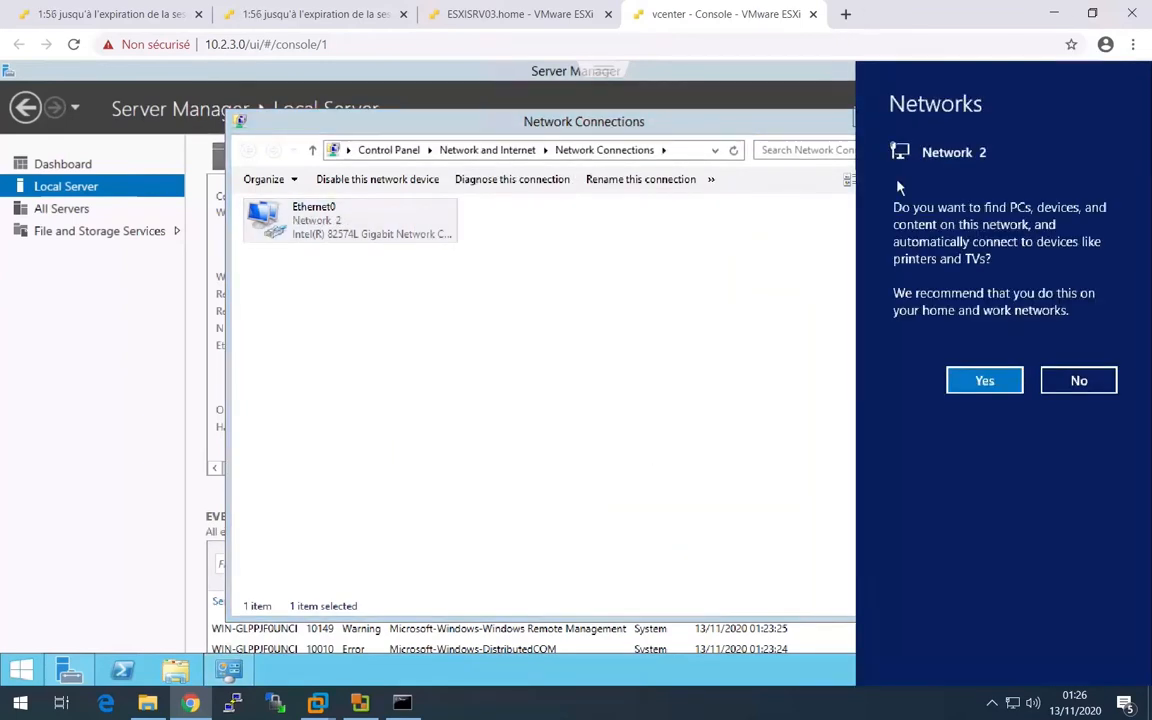
click(1000, 377)
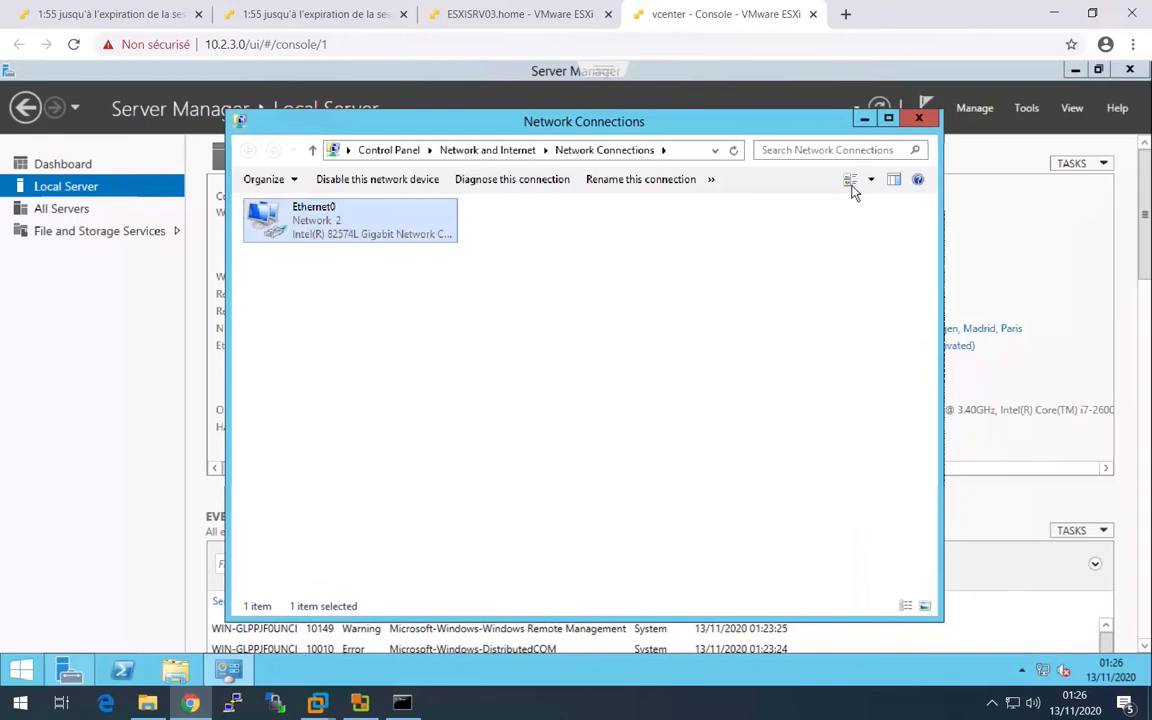
- Close the full-tab vcenter console and reopen the embedded console on the ESXi host page
click(812, 14)
click(284, 200)
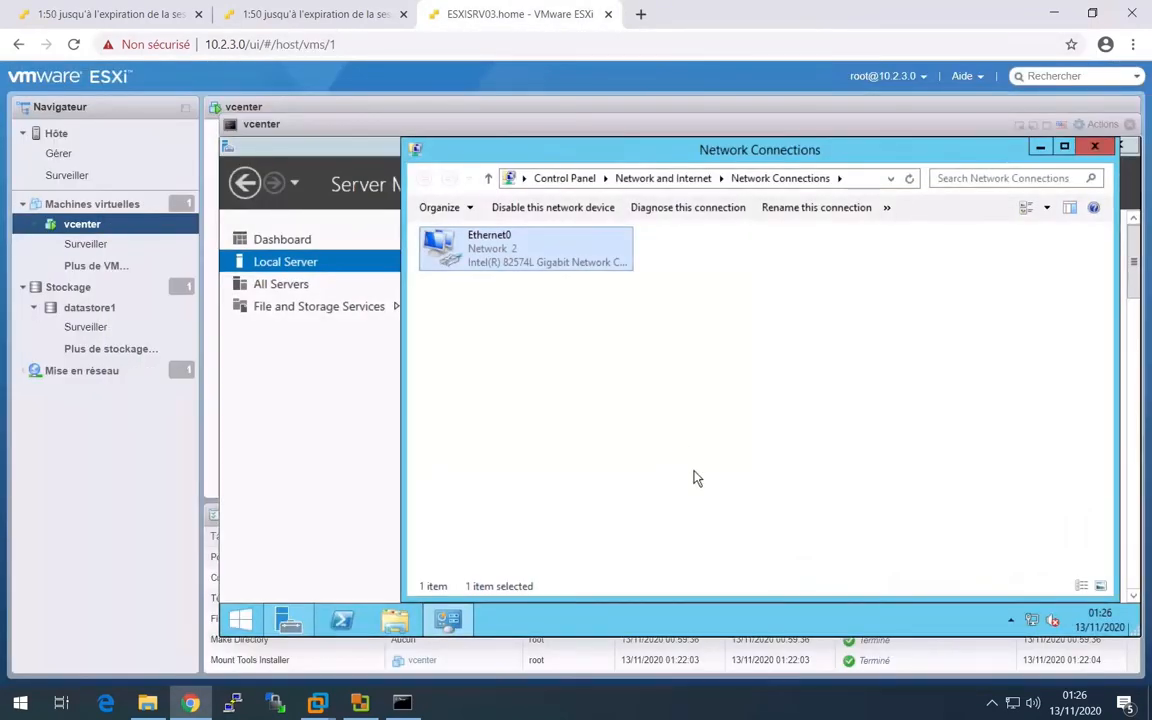
click(660, 463)
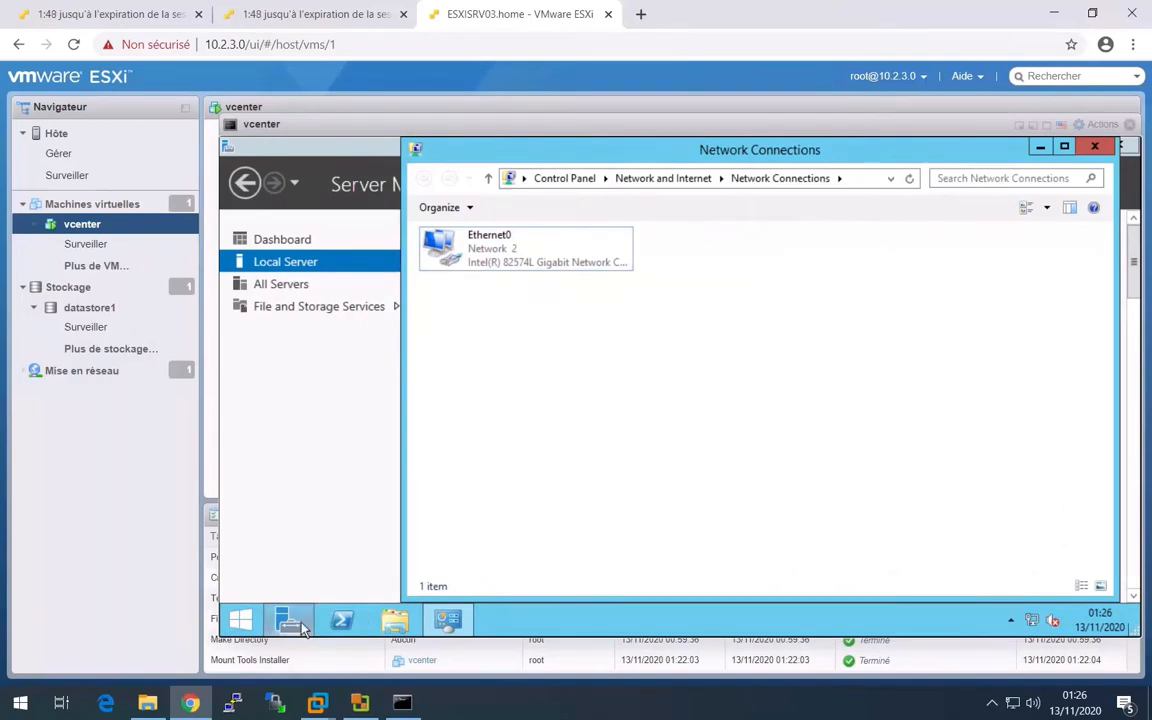
- Turn off IE Enhanced Security Configuration in Server Manager and refresh the Local Server properties
click(250, 621)
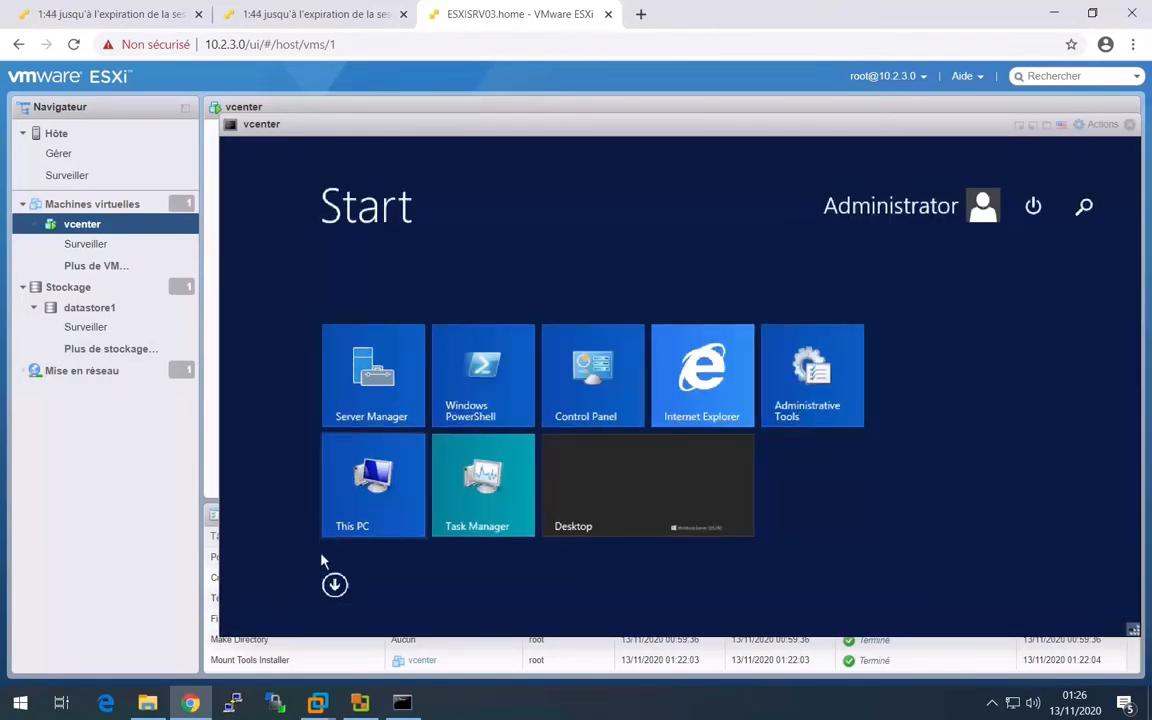
click(1045, 222)
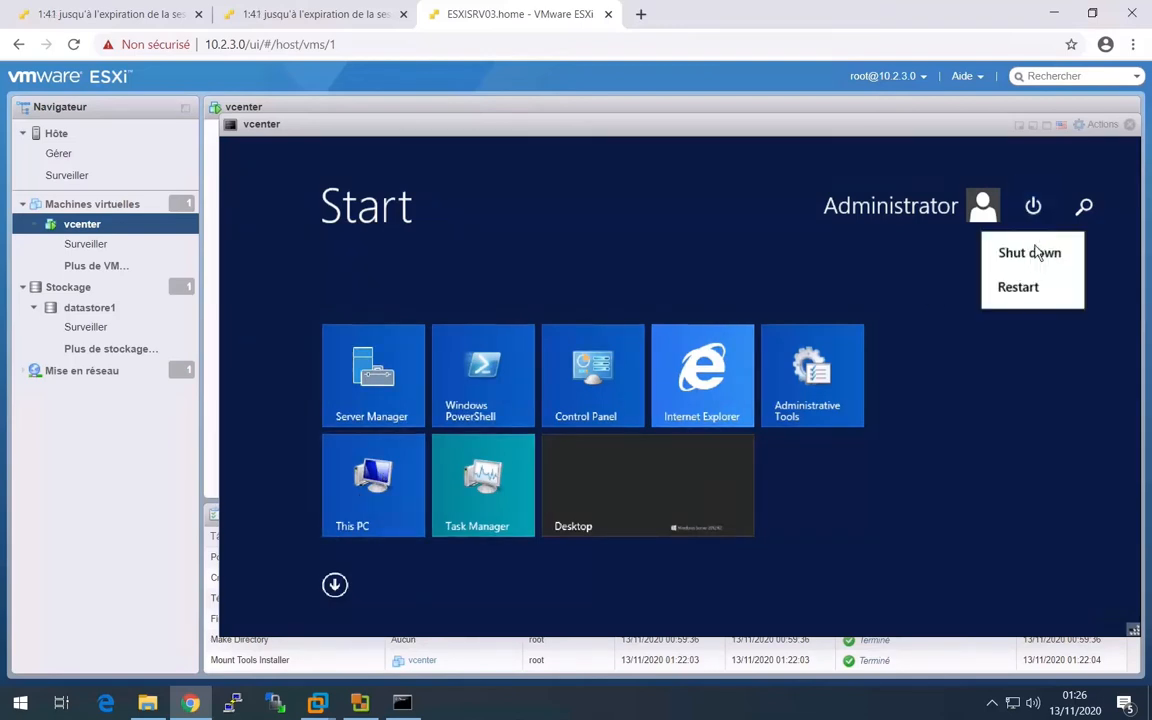
click(397, 402)
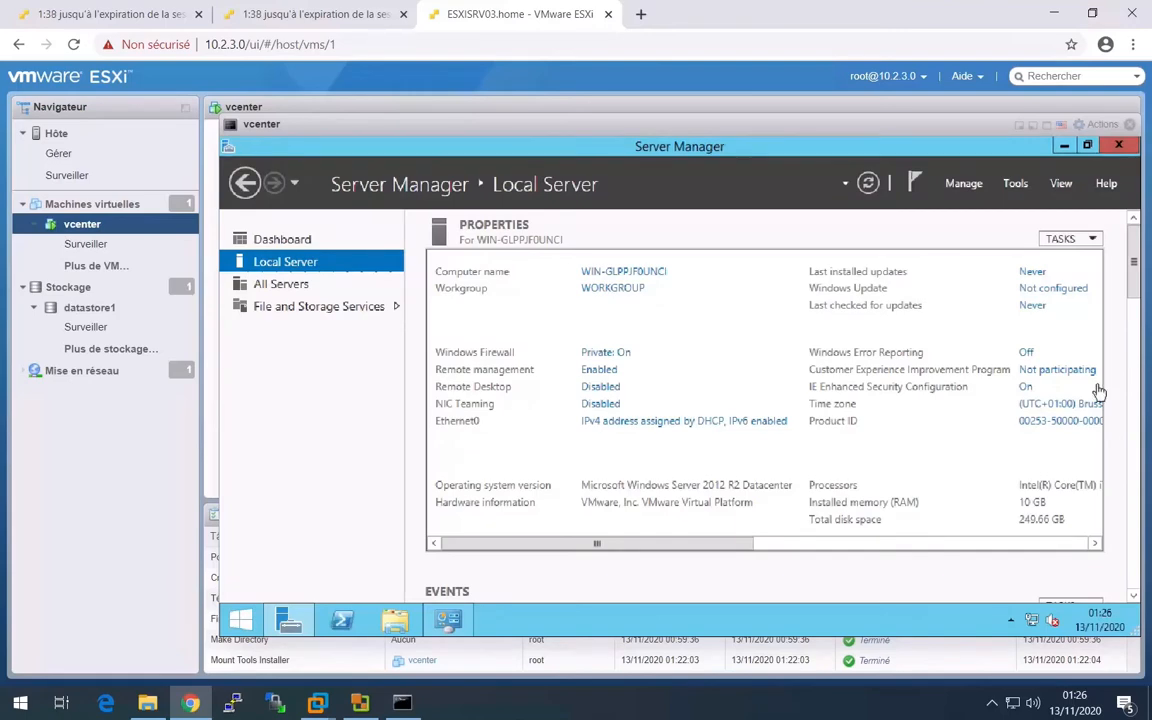
click(1027, 388)
click(578, 355)
click(743, 540)
click(867, 184)
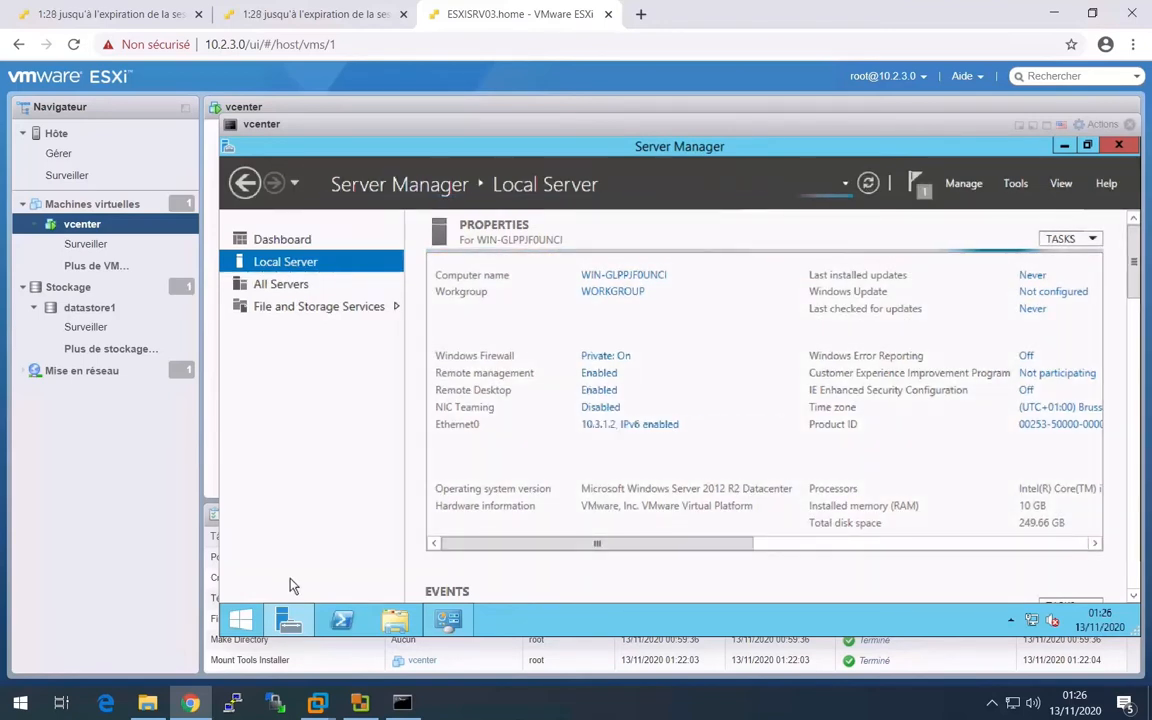
- Restart the Windows Server guest to apply the configuration changes
click(241, 619)
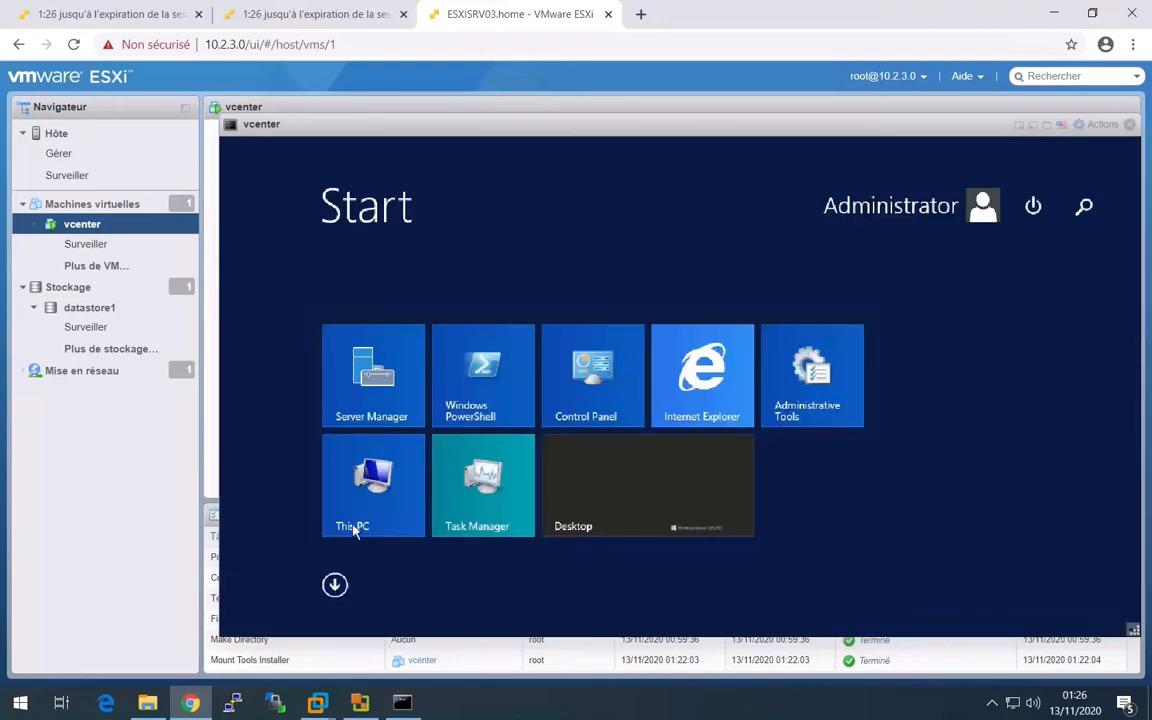
click(1033, 205)
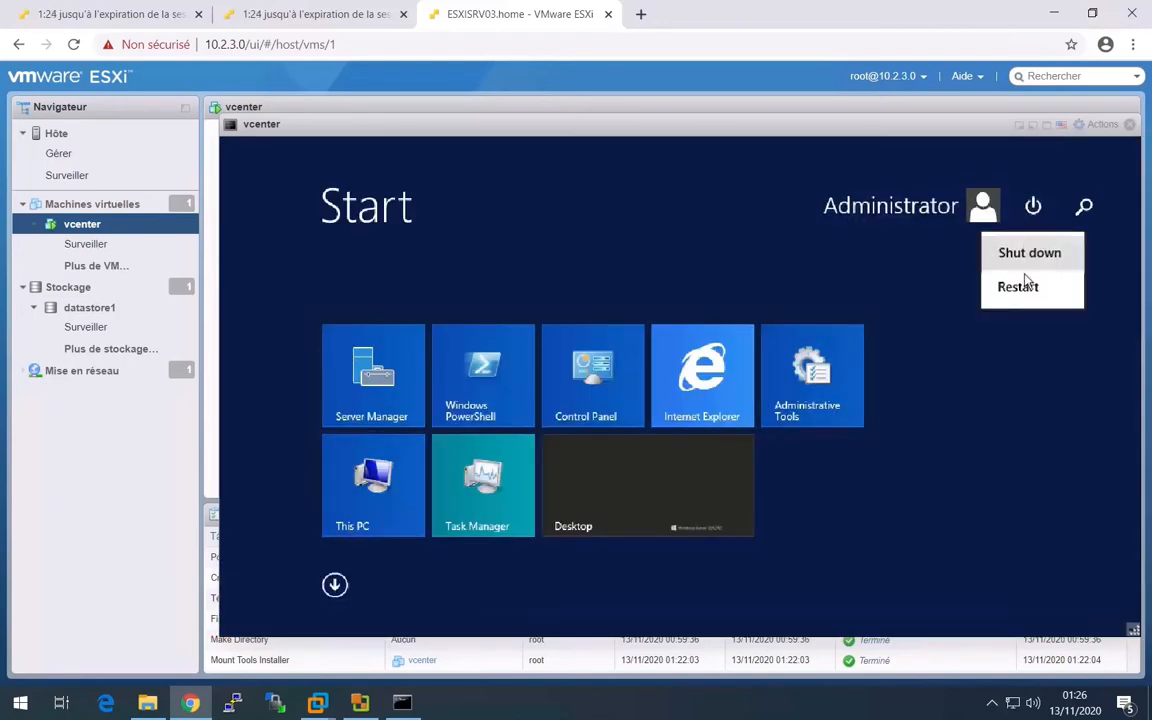
click(1019, 290)
click(1075, 344)
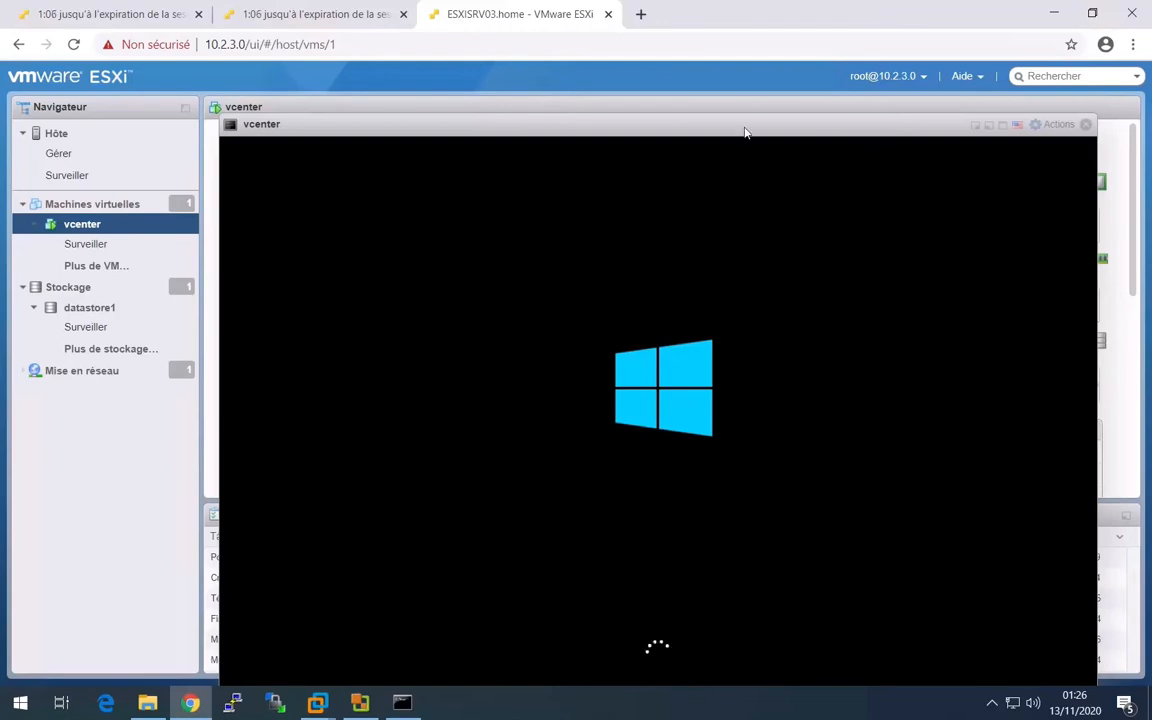
- Move the vcenter console window higher on the host page and send Ctrl-Alt-Suppr to the guest's lock screen
drag(711, 134, 717, 46)
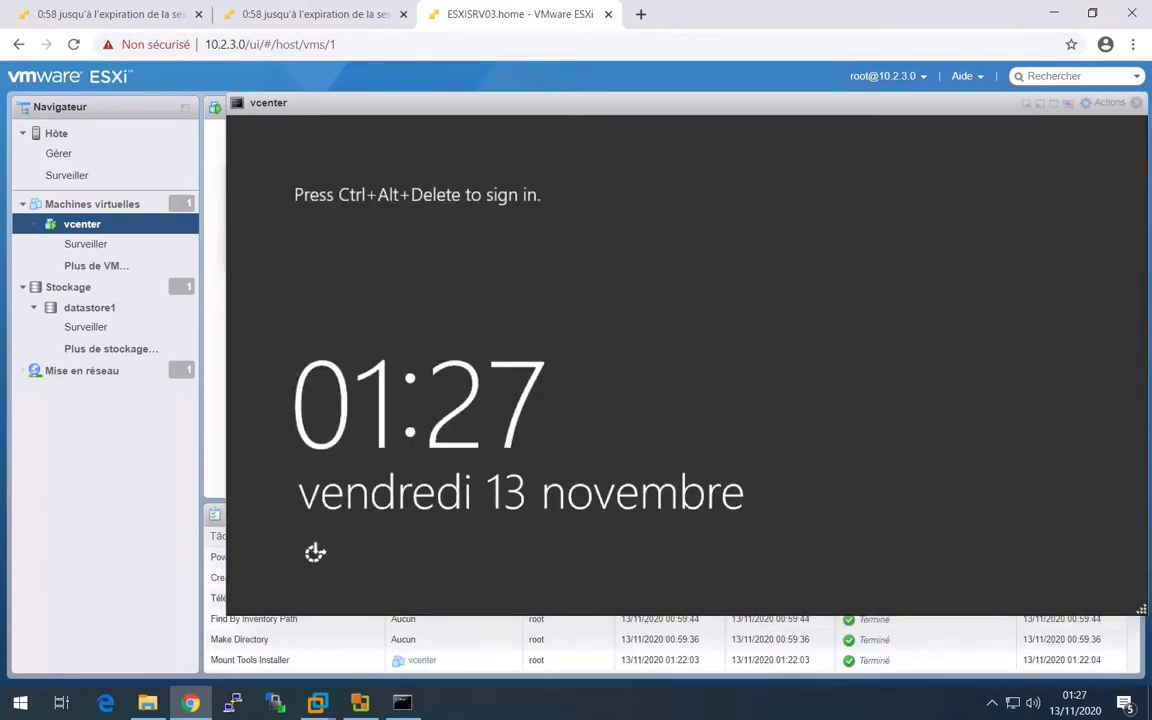
click(1103, 103)
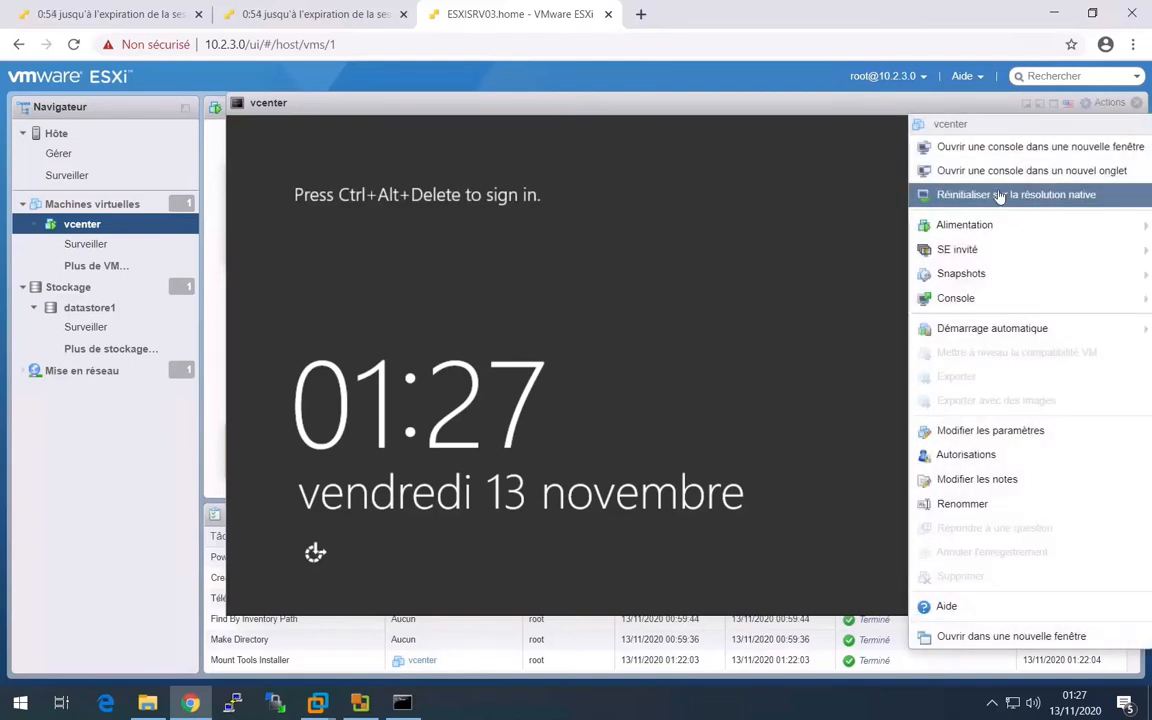
mouse_move(960, 249)
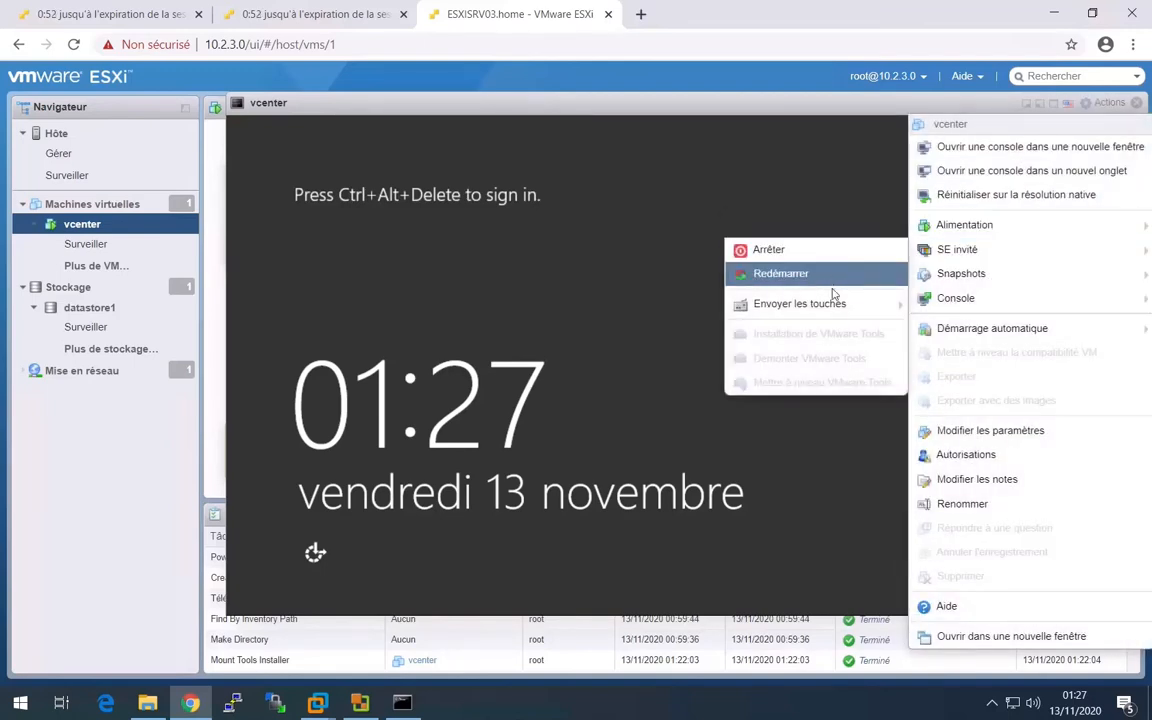
mouse_move(825, 306)
click(650, 302)
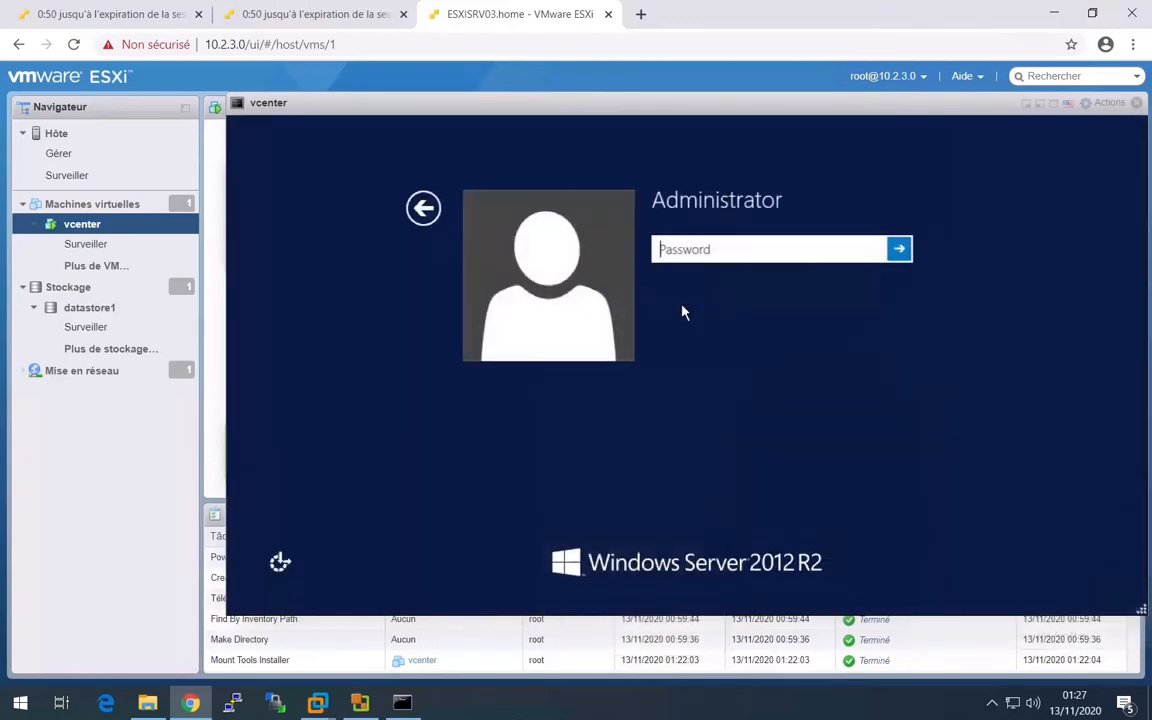
- Sign in to the Windows Server guest as Administrator by entering the account password
text(•••••••••)
key(Return)
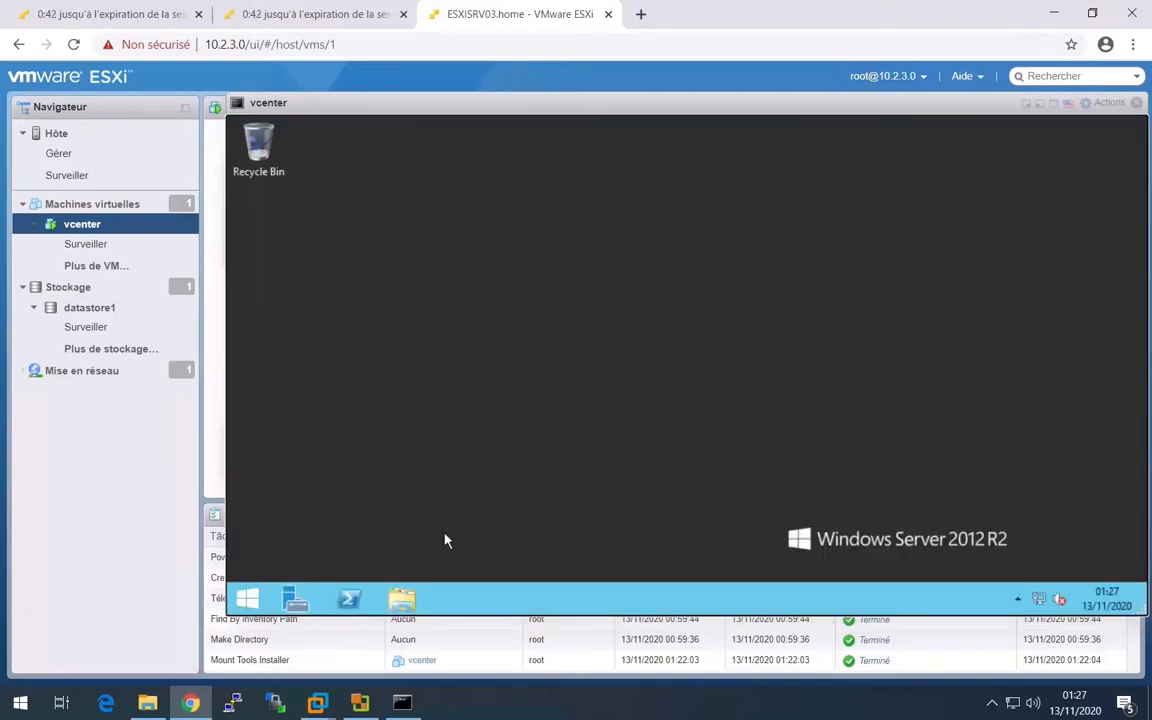
- Show the Local Server properties in Server Manager and open the computer name and domain membership settings from the workgroup entry
click(248, 594)
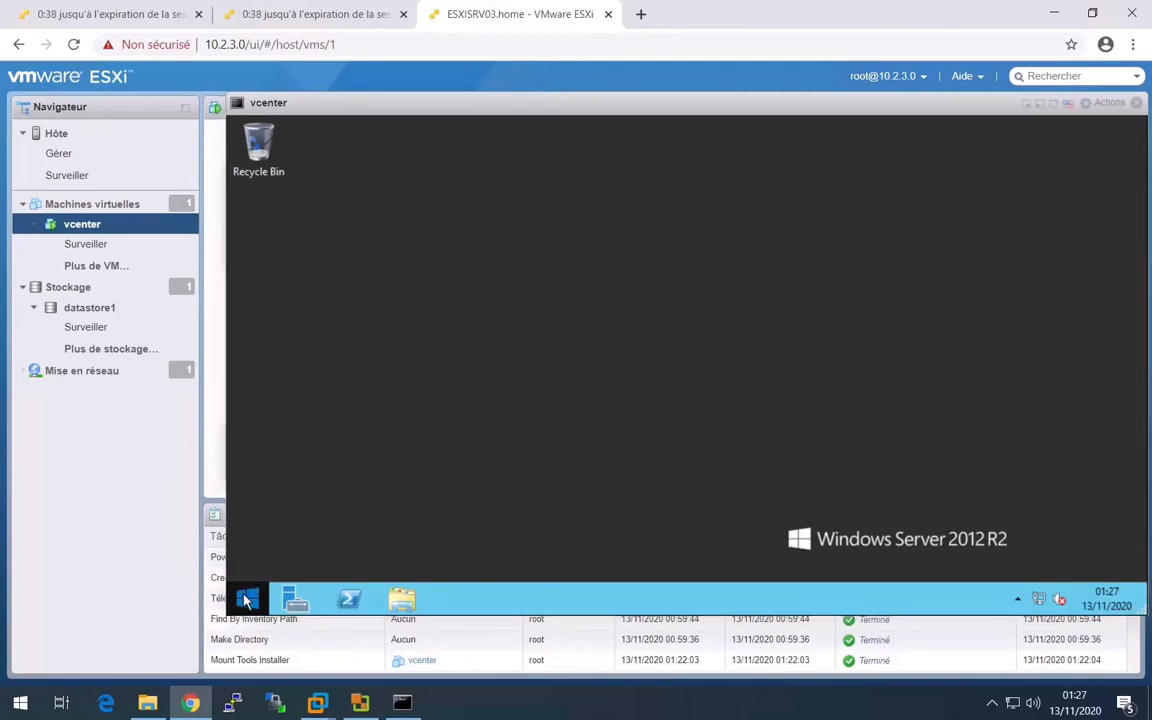
click(419, 393)
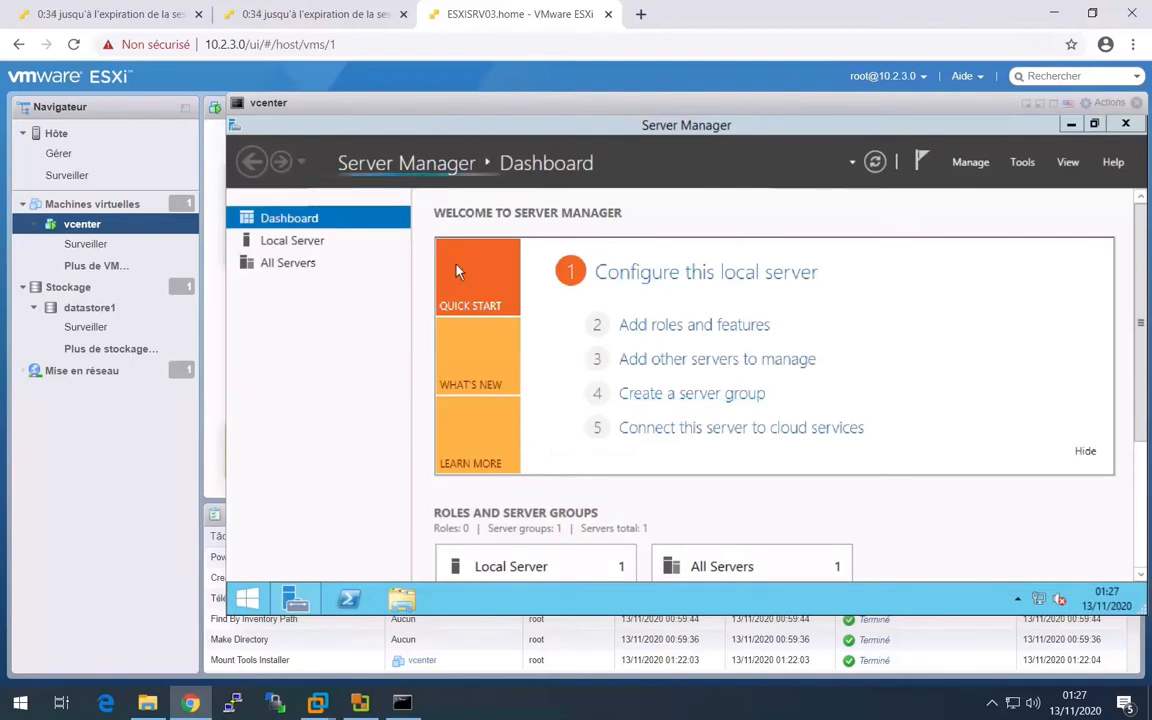
click(292, 240)
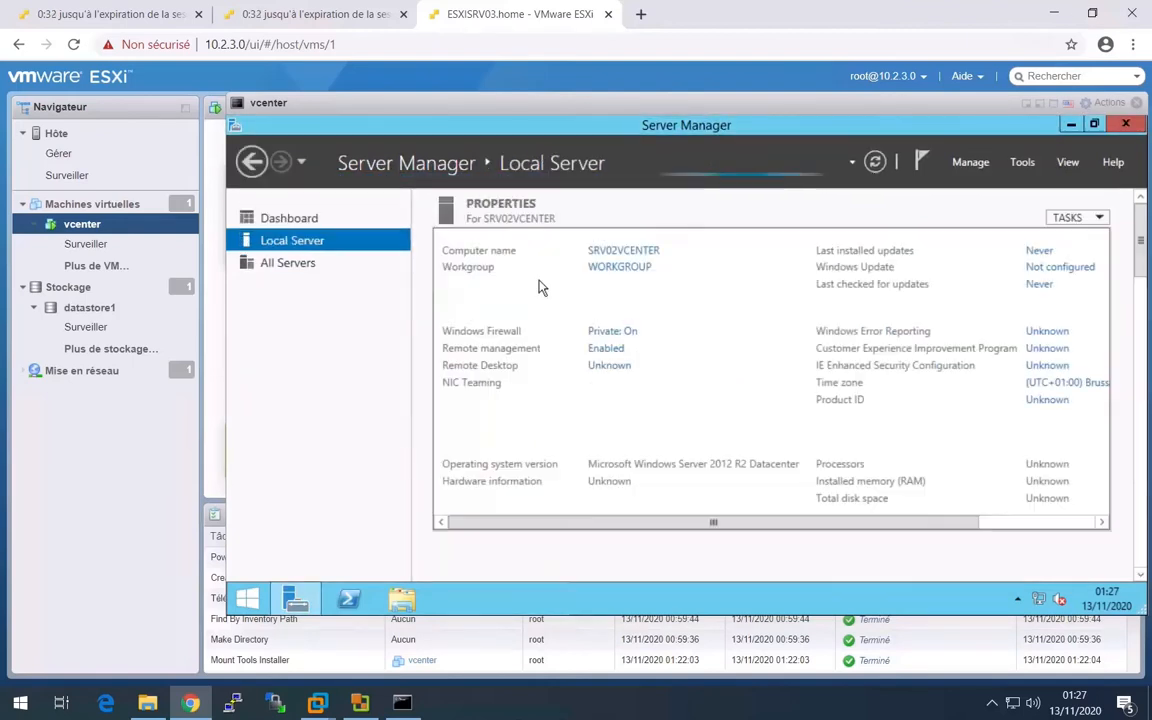
click(622, 268)
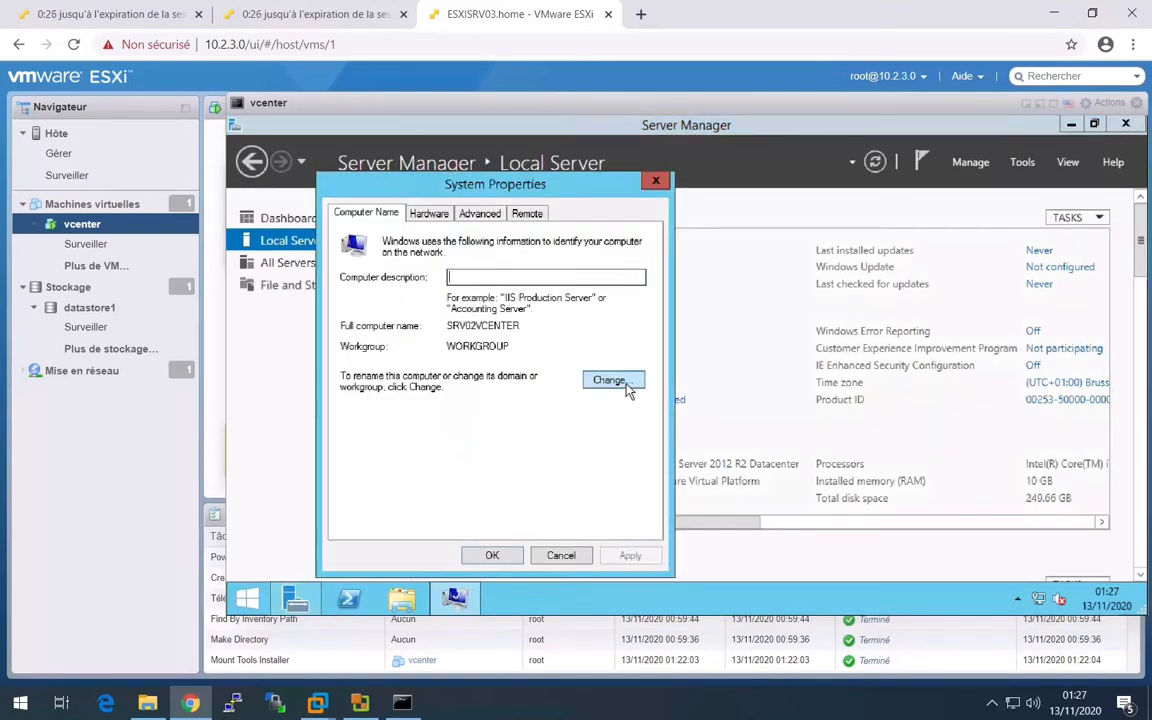
click(617, 381)
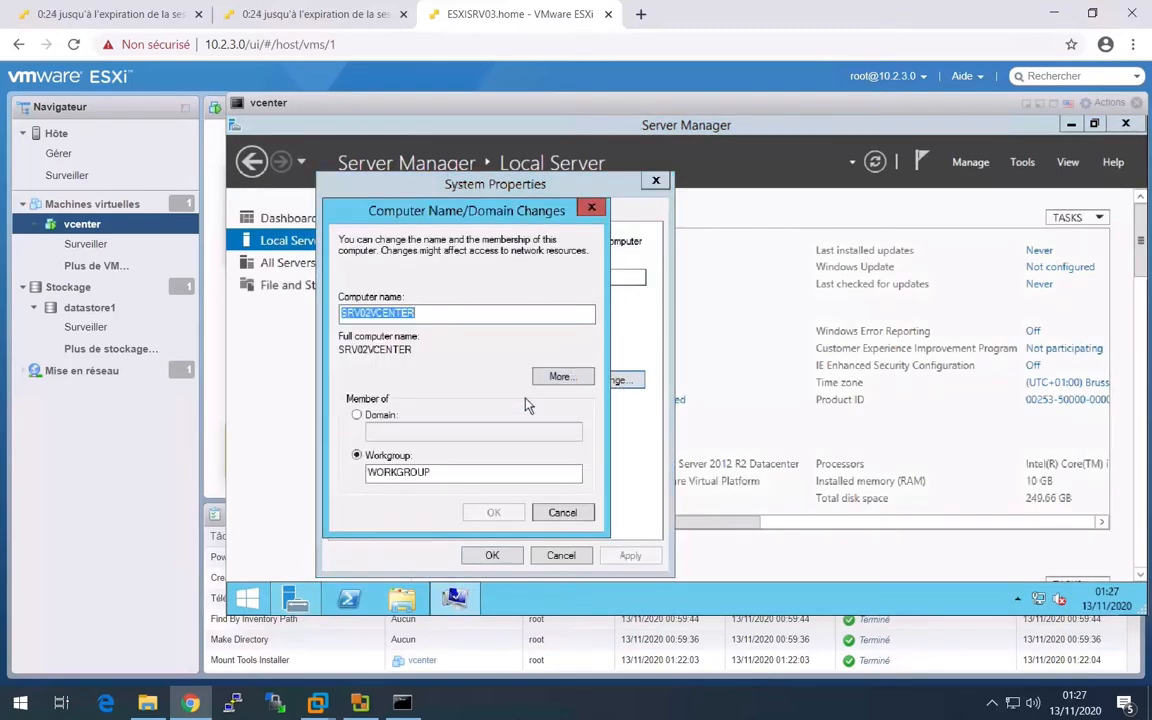
- Switch the computer's membership from workgroup to the domain UAS.PRIVATE and submit the change
click(360, 414)
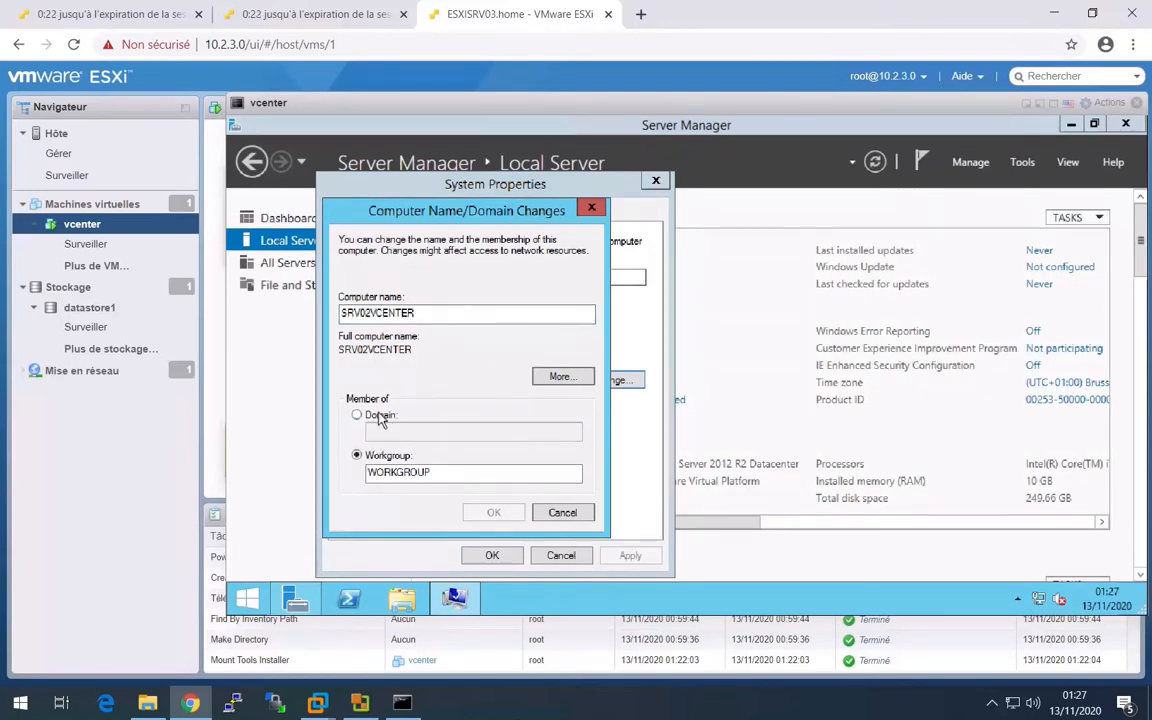
click(389, 430)
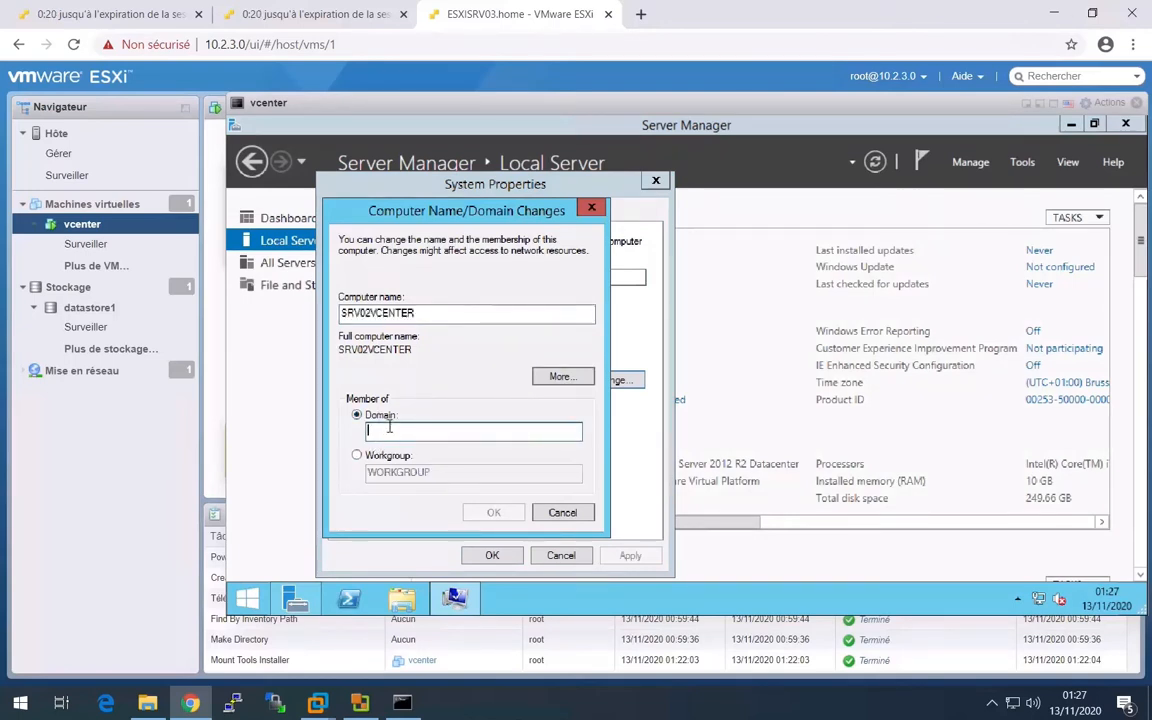
text(UAS.PRIVATE)
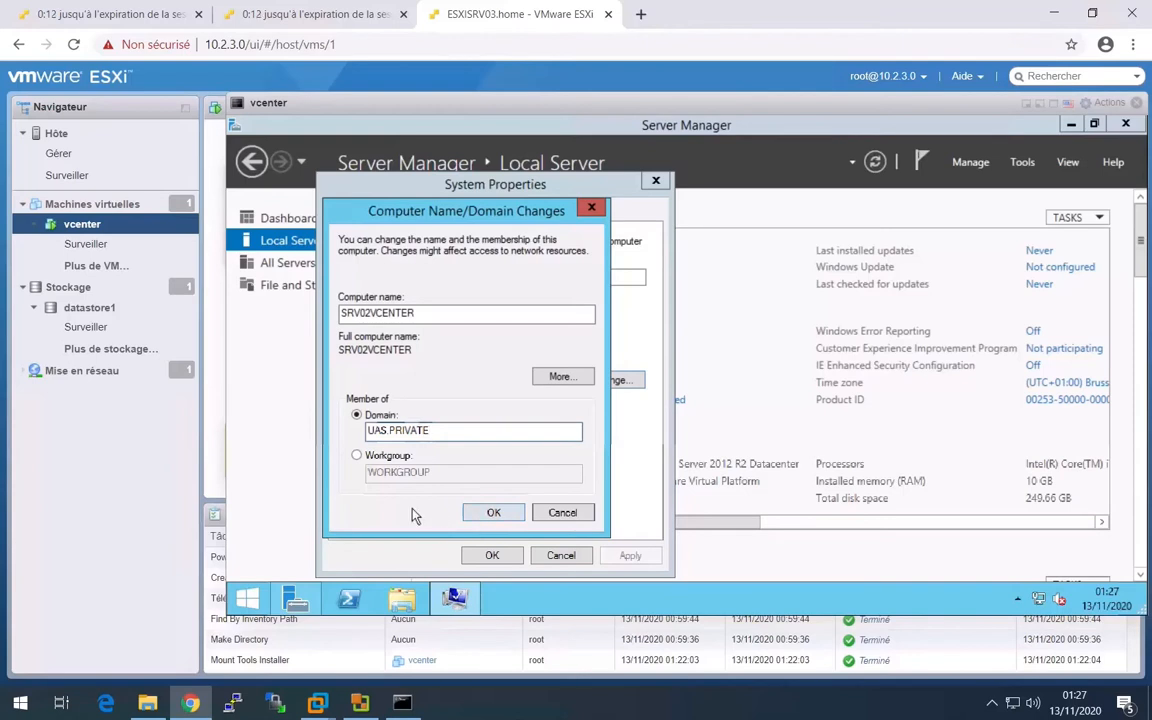
click(492, 511)
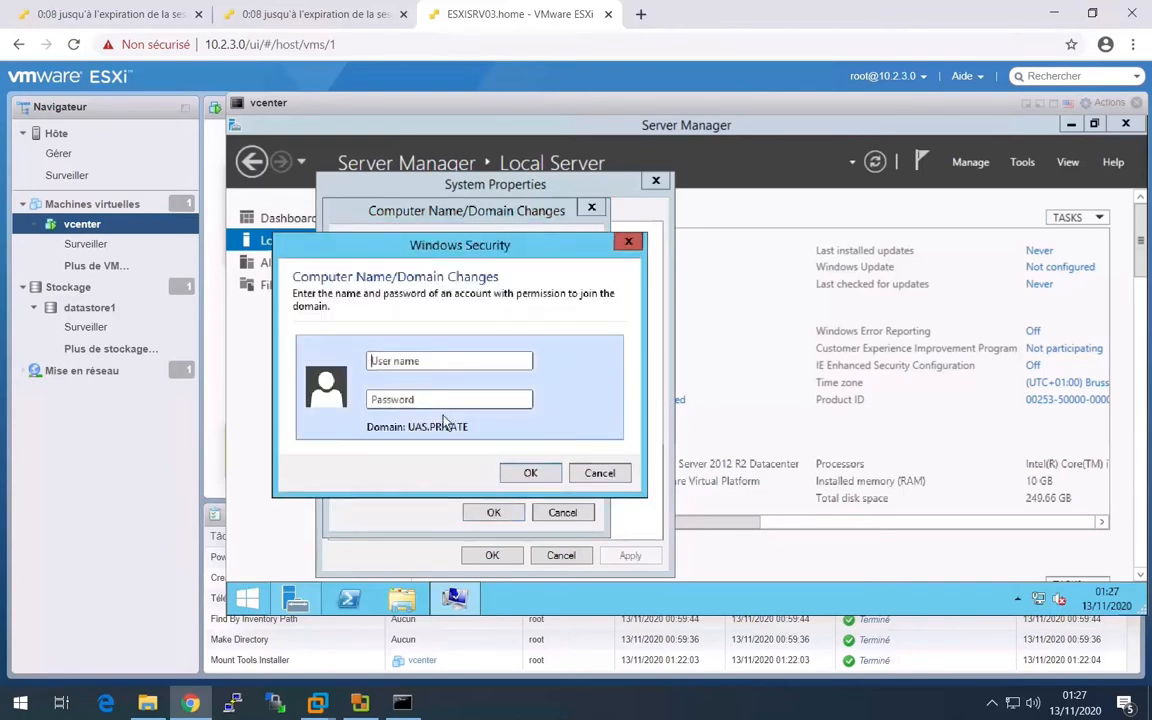
- Authorize the domain join with the account UAS\Administrator and its password
text(UAS\Ad)
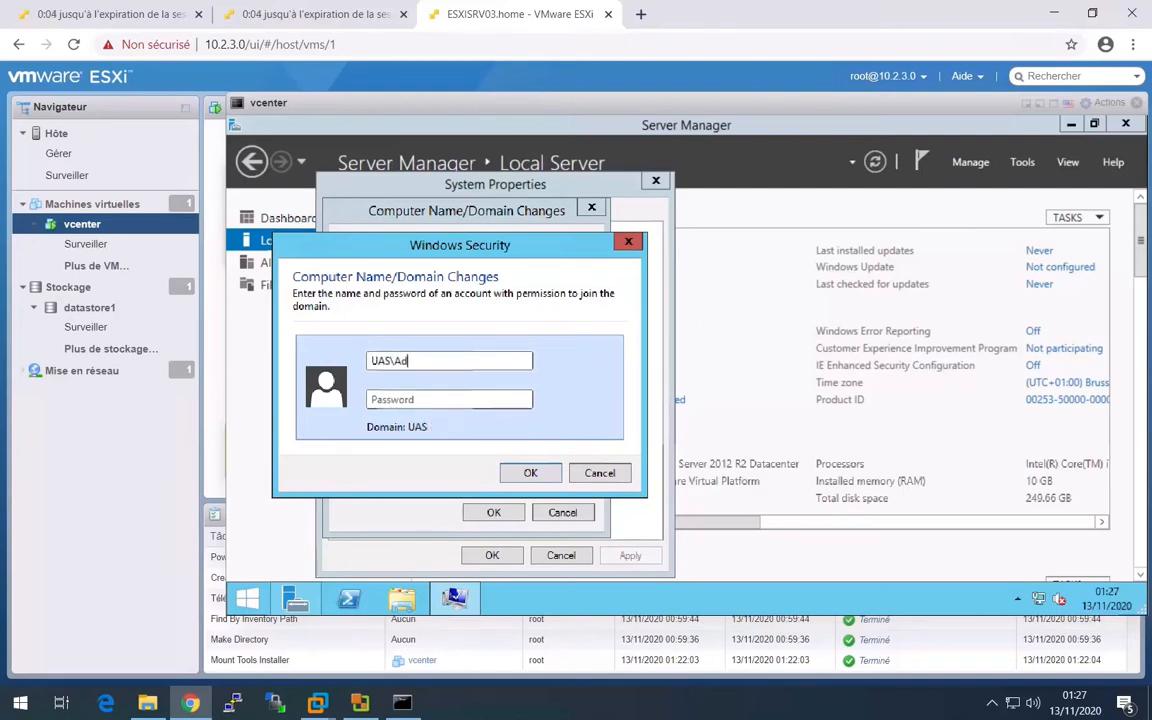
text(ministrator)
key(Tab)
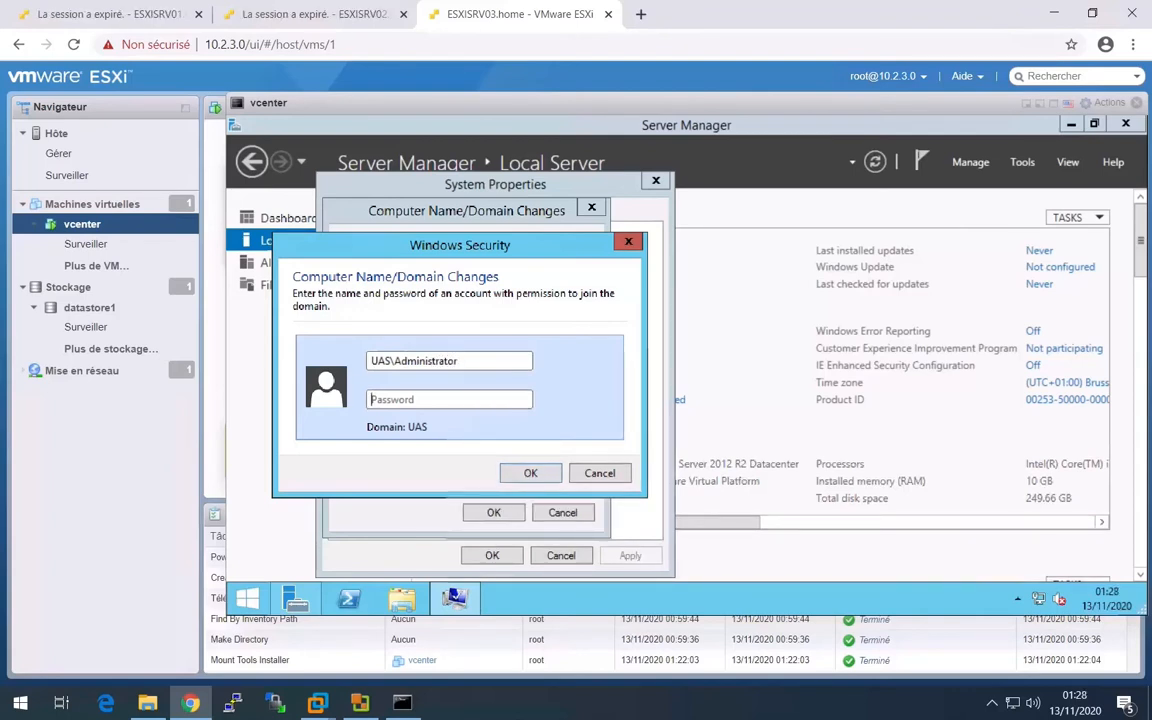
text(•••••)
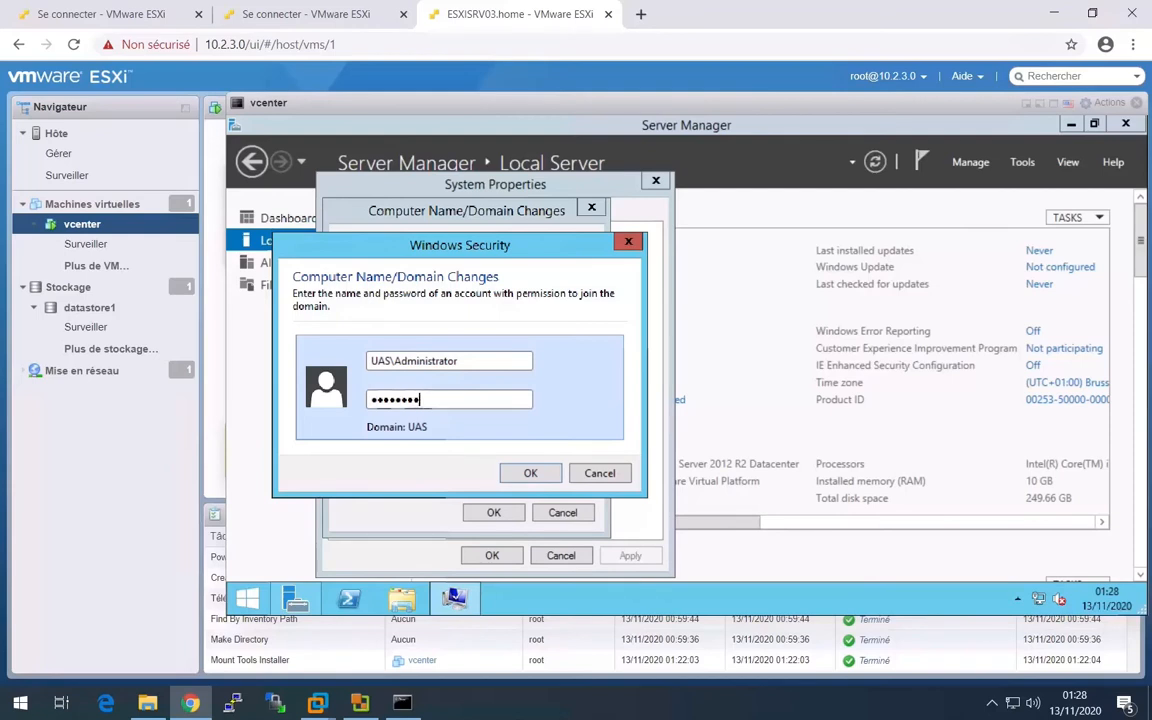
click(518, 472)
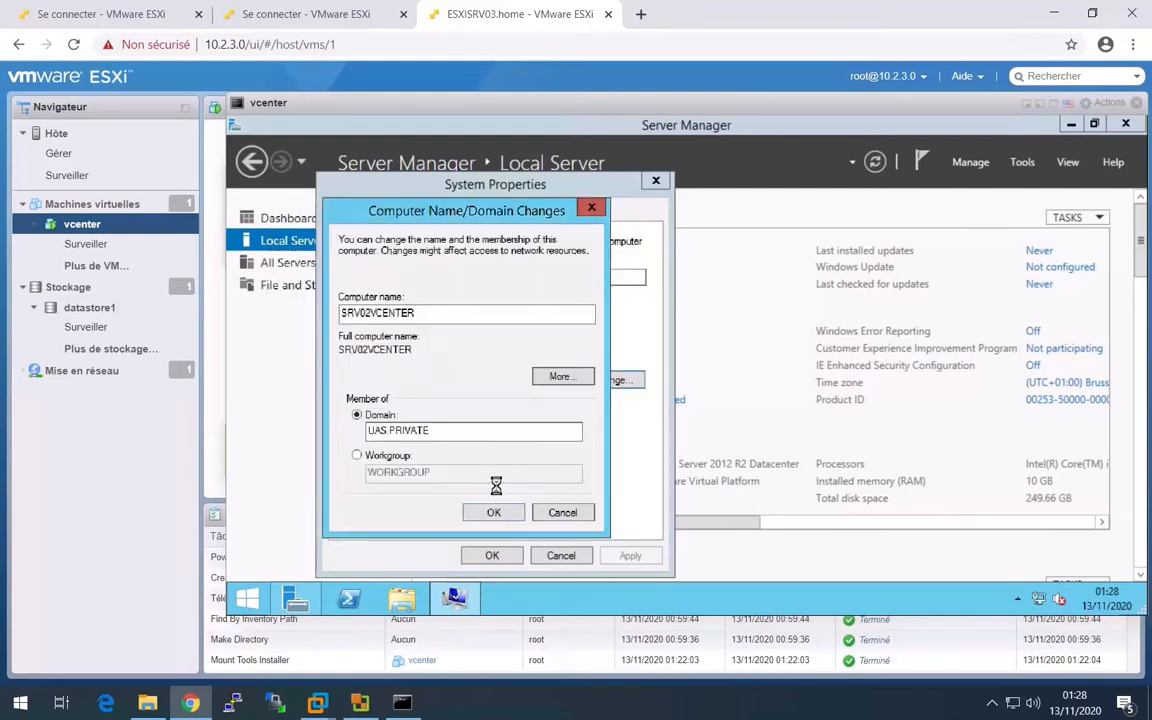
- Acknowledge the domain join messages, close System Properties and restart the guest
click(765, 424)
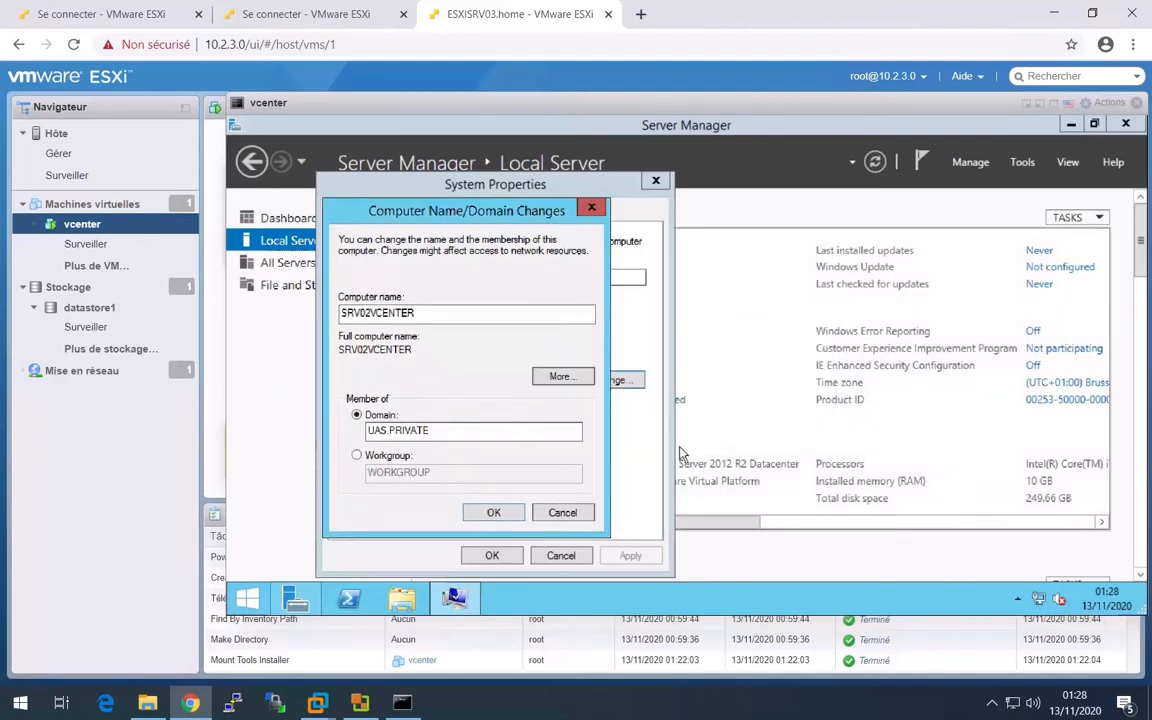
click(494, 513)
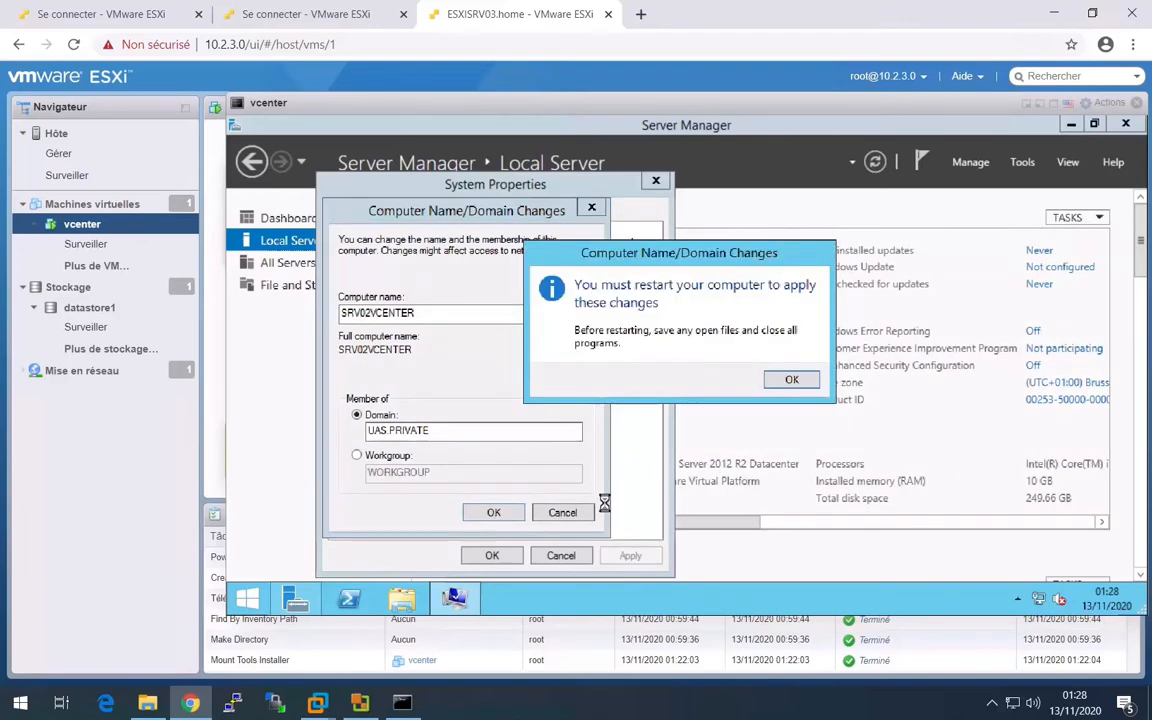
click(785, 379)
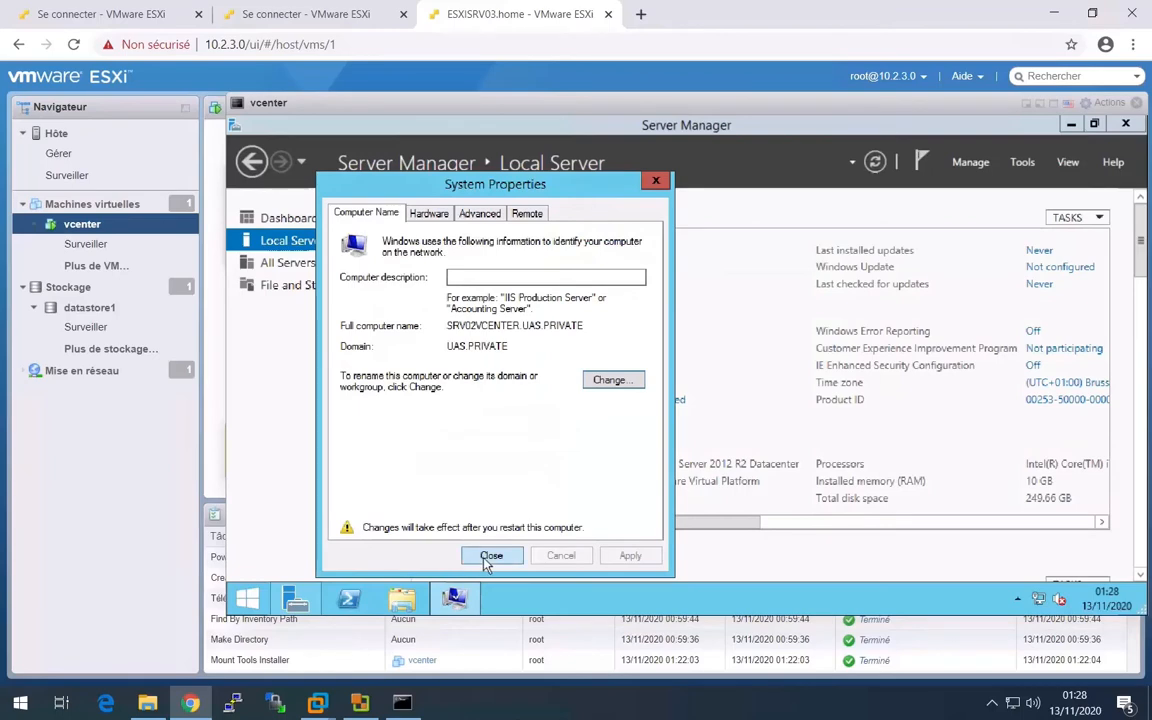
click(480, 553)
click(686, 376)
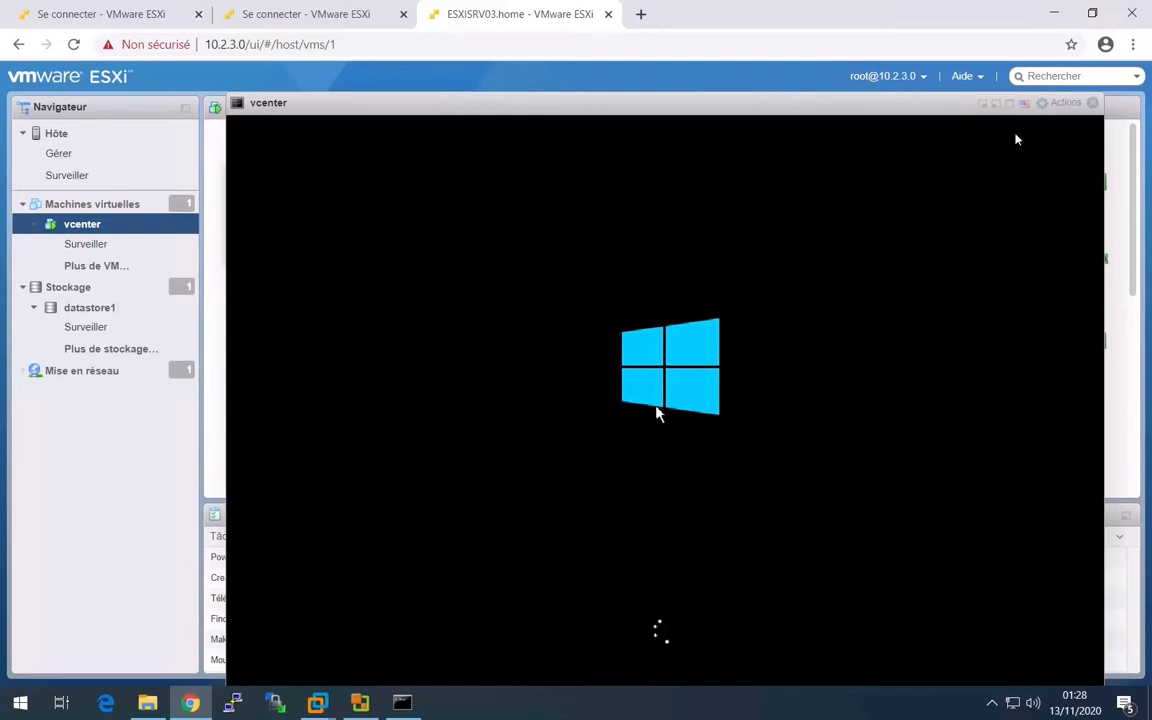
- Open the vcenter console in a new browser tab, check the VM on the host page and return to the console
click(1058, 104)
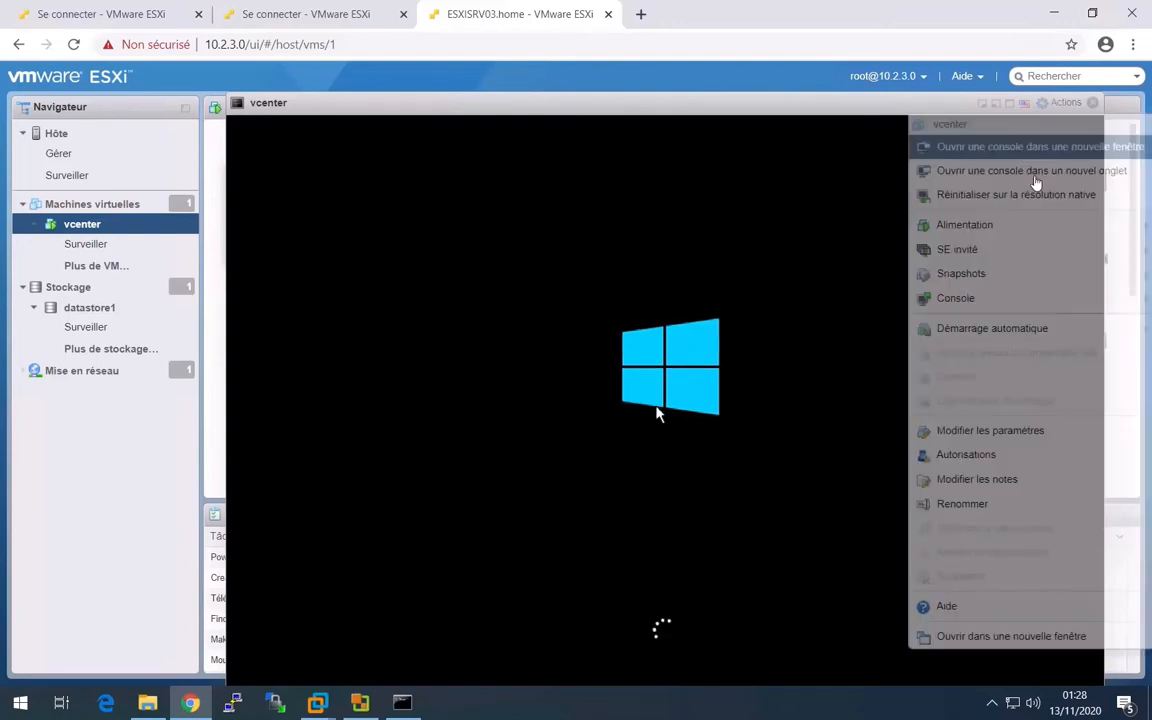
mouse_move(1000, 258)
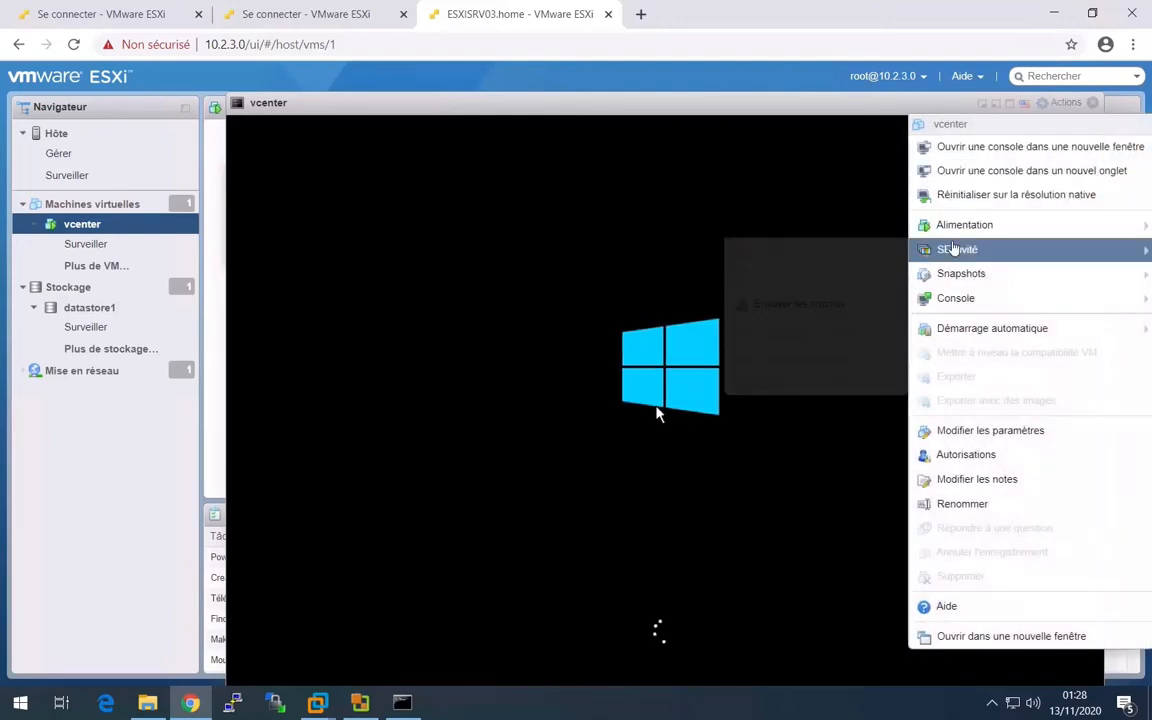
mouse_move(972, 218)
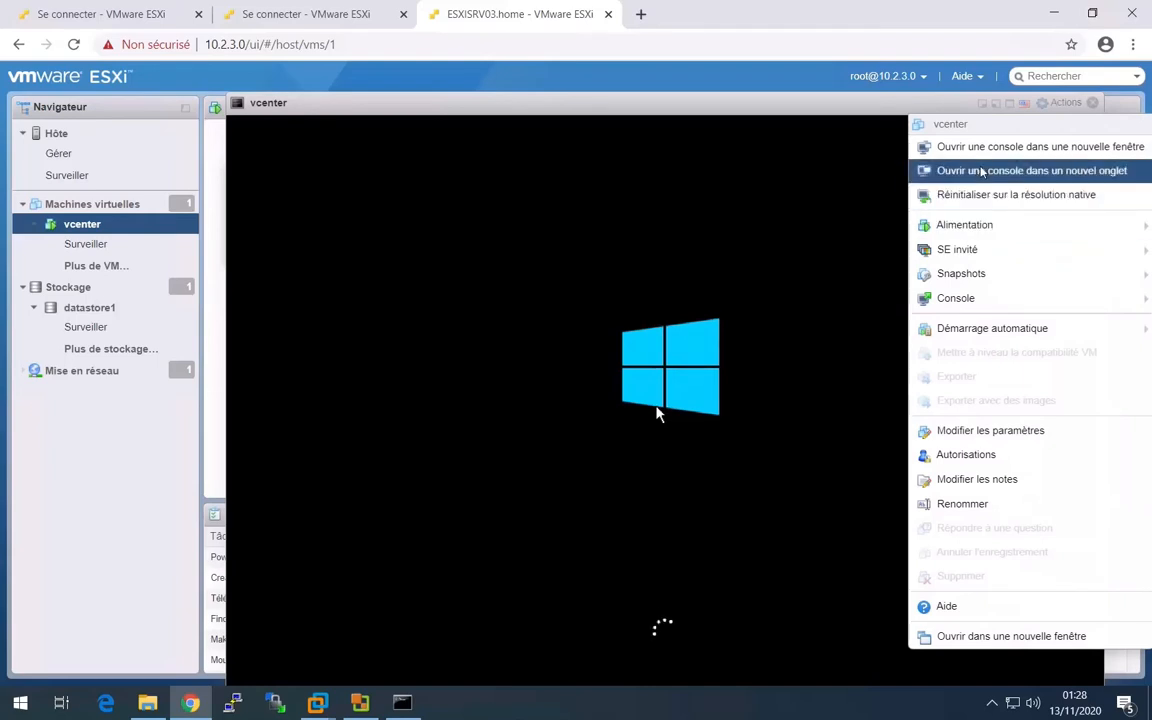
click(975, 171)
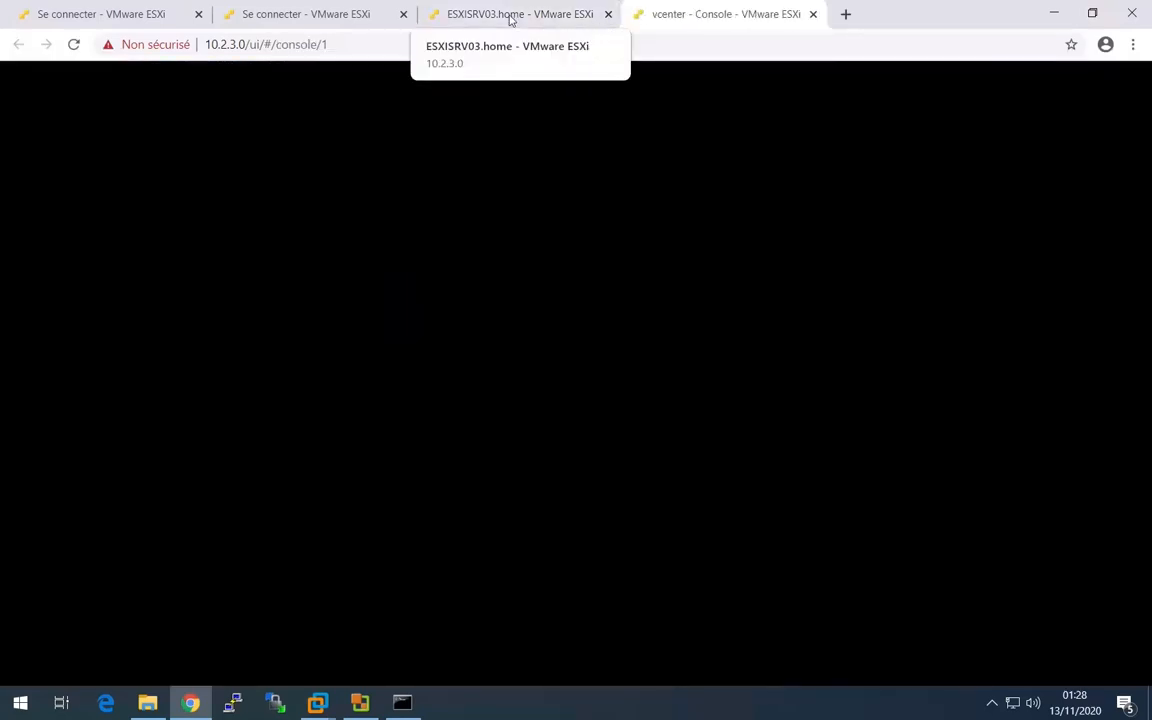
click(511, 15)
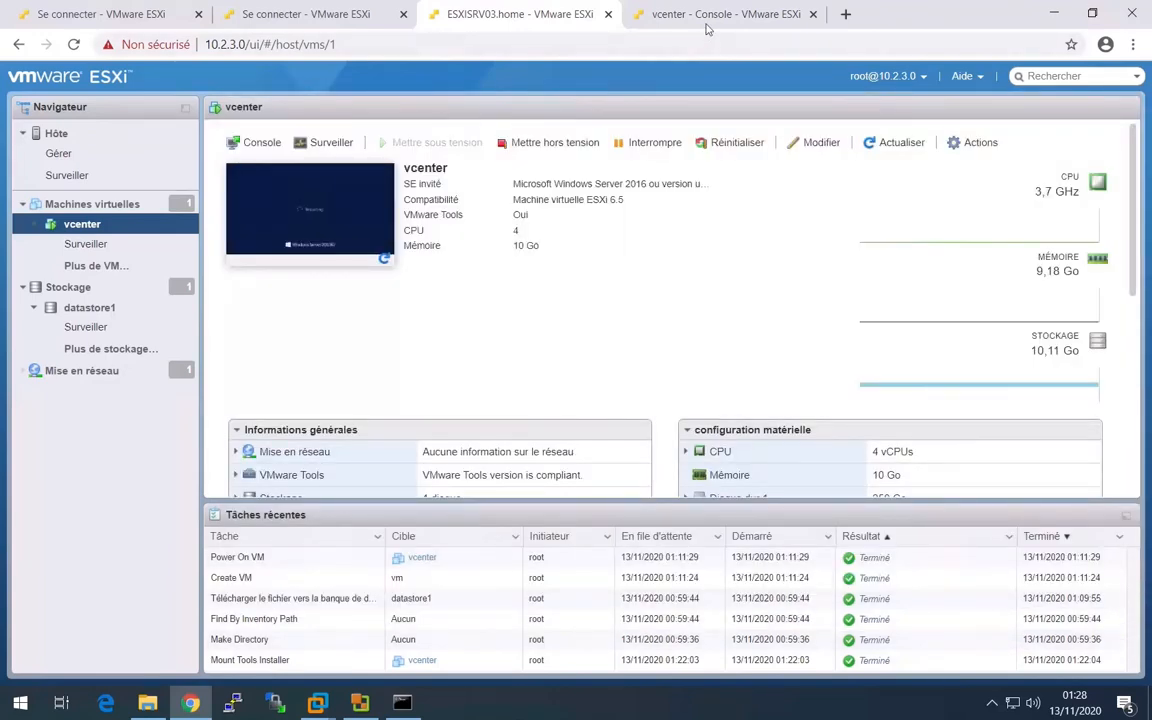
click(717, 14)
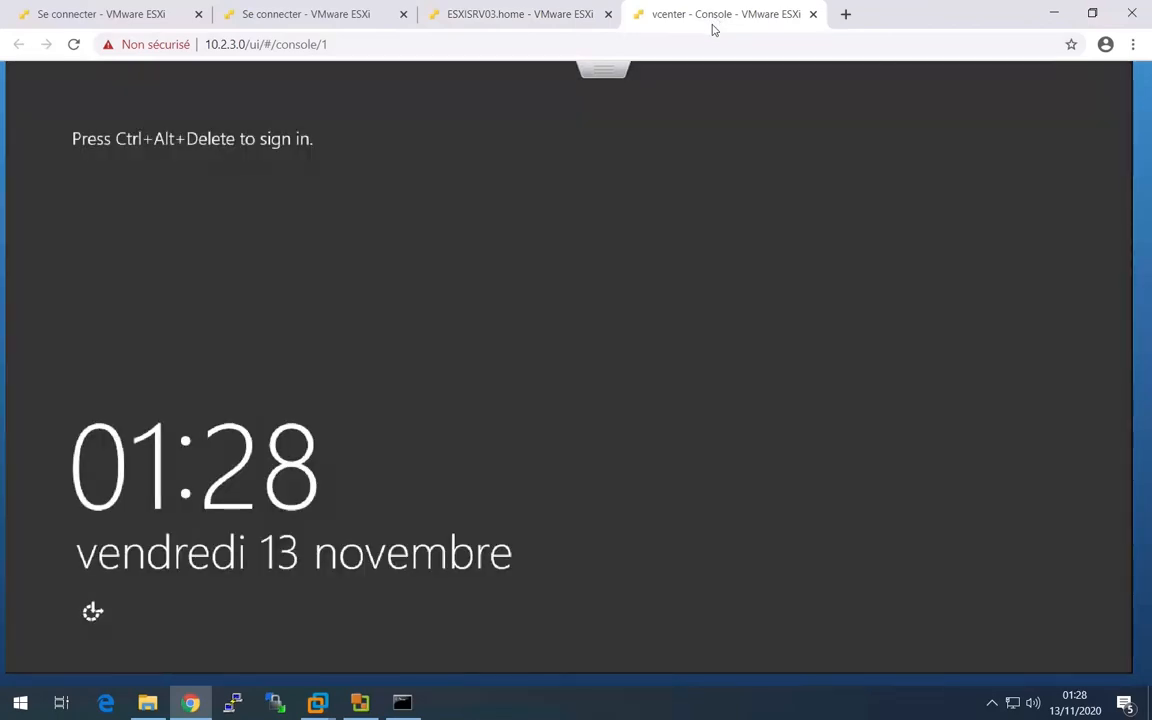
- Send Ctrl-Alt-Suppr to the vcenter guest to bring up its sign-in screen
click(603, 70)
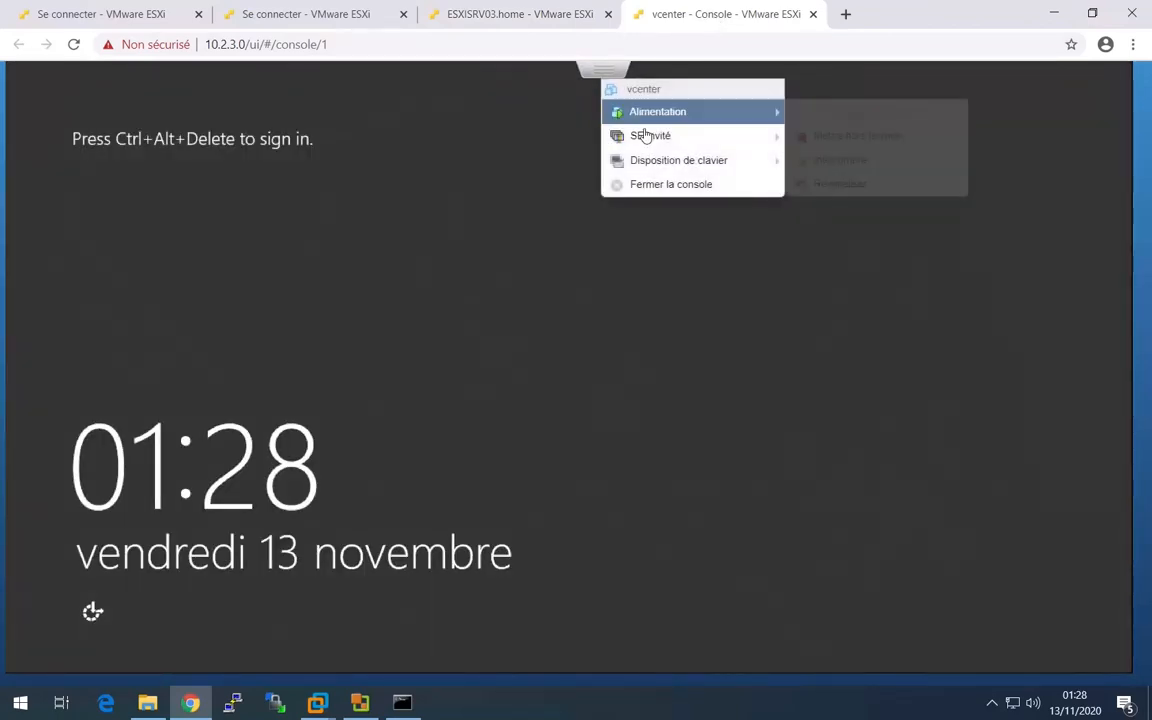
mouse_move(660, 140)
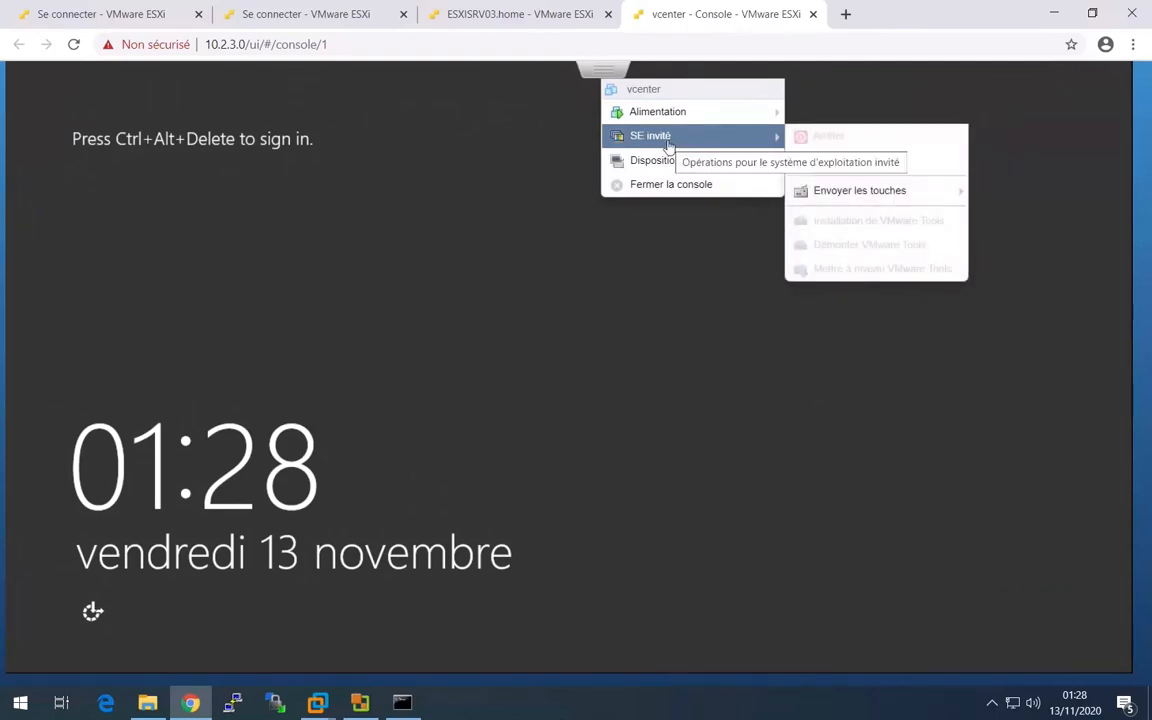
mouse_move(844, 190)
click(972, 187)
mouse_move(660, 135)
mouse_move(864, 192)
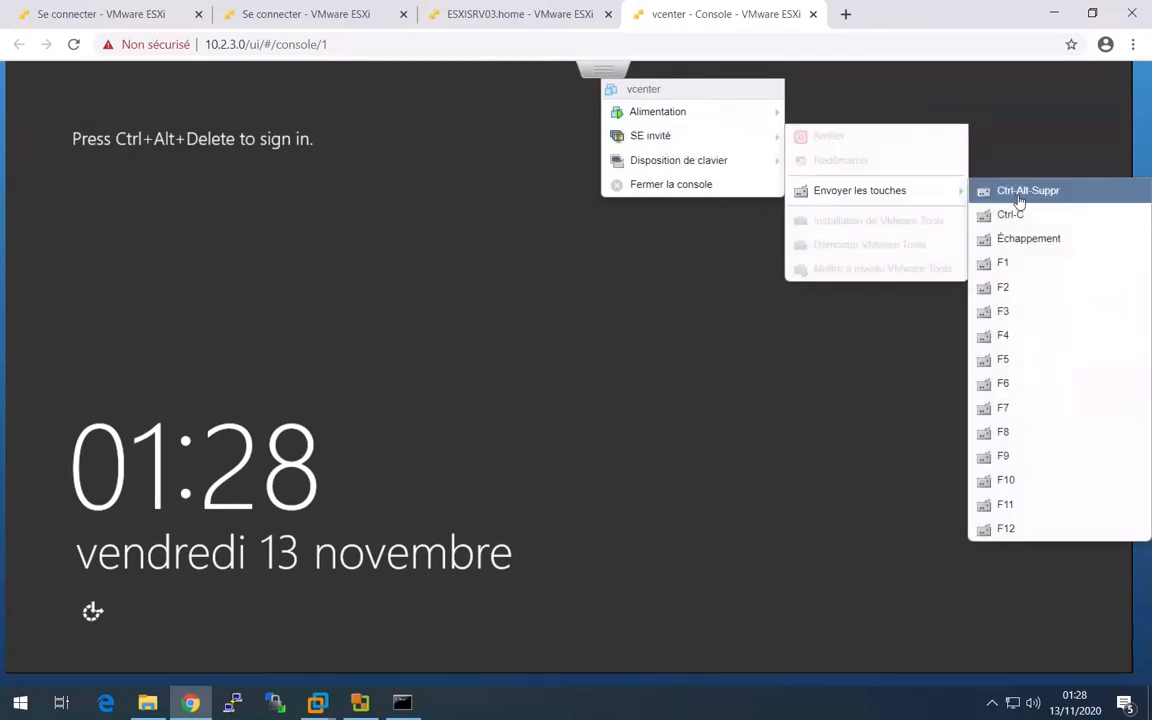
click(1016, 192)
click(658, 244)
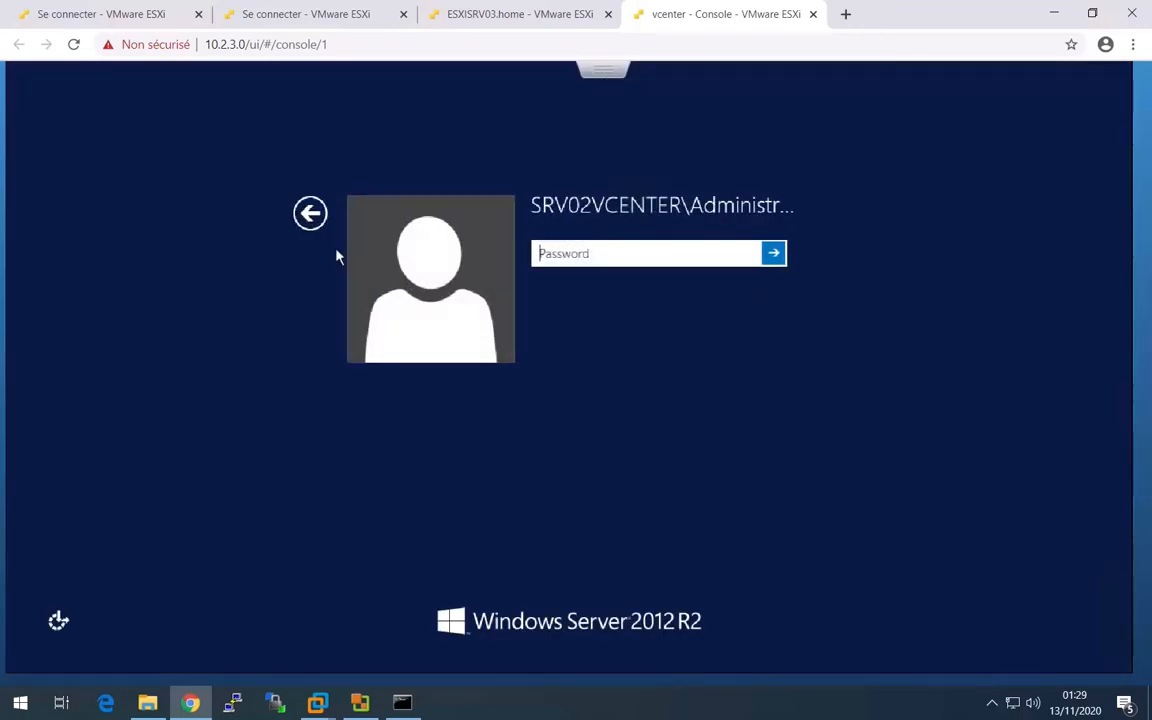
- Switch to another user and sign in as UAS\Administrator with the domain account's password
click(310, 213)
click(648, 296)
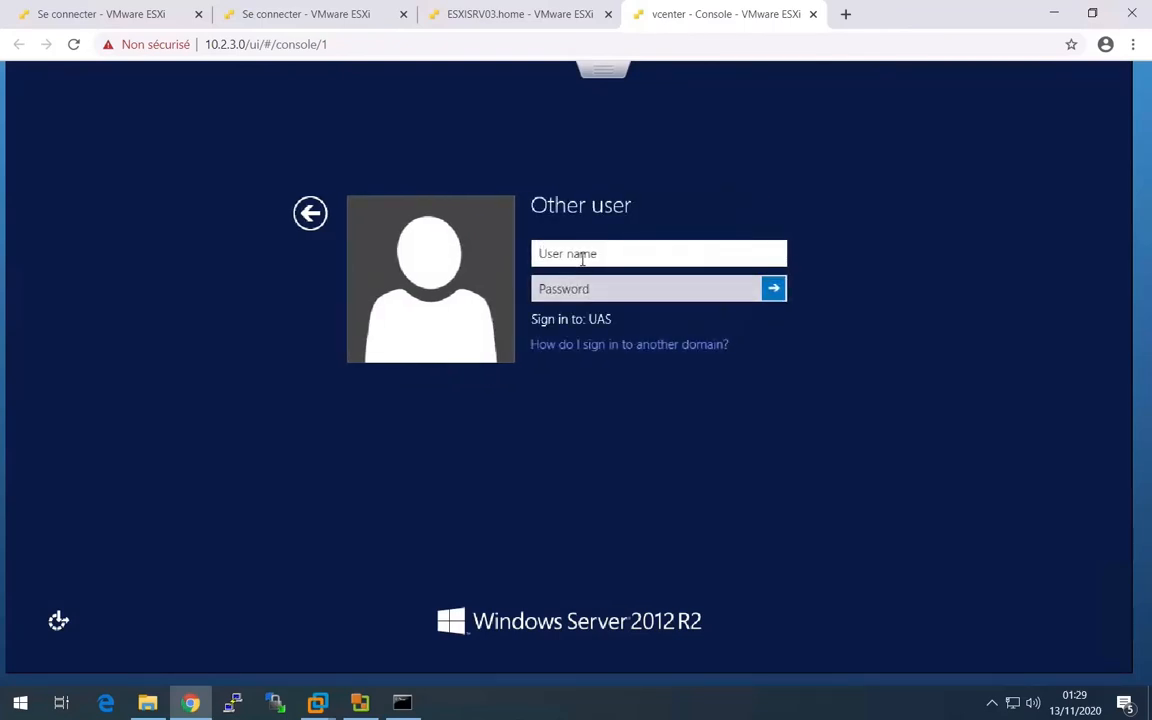
text(UAS\Adminisy)
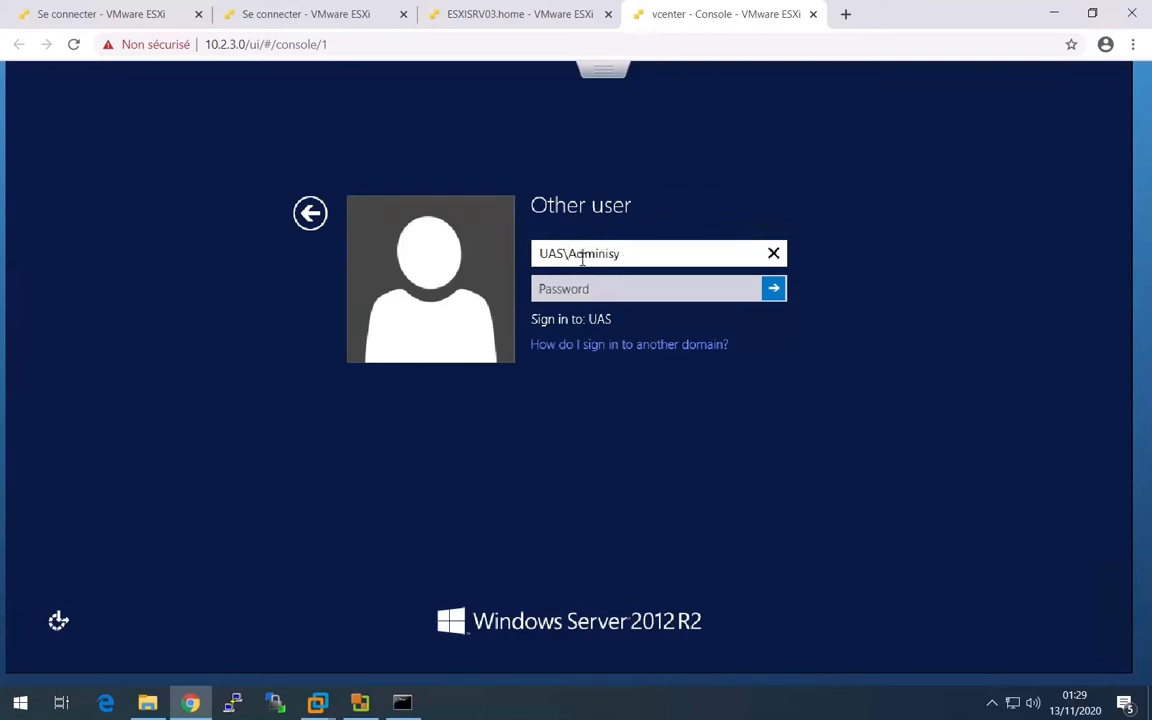
key(BackSpace)
text(trator)
key(Tab)
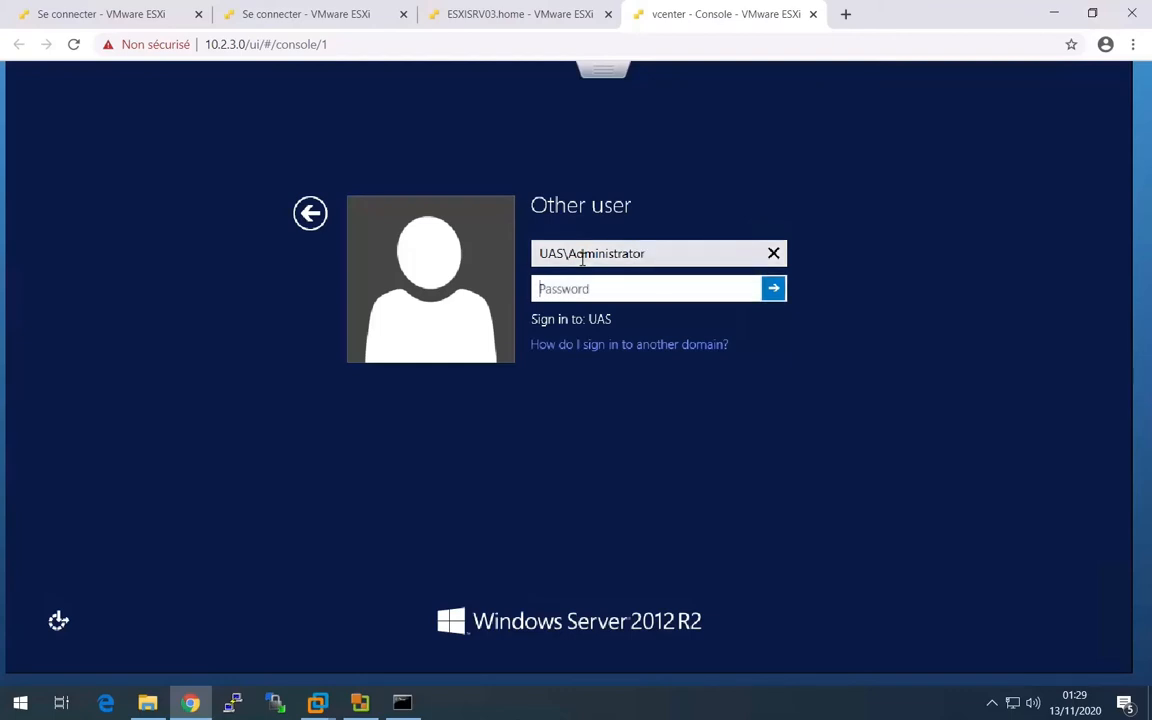
text(••••••••)
key(Return)
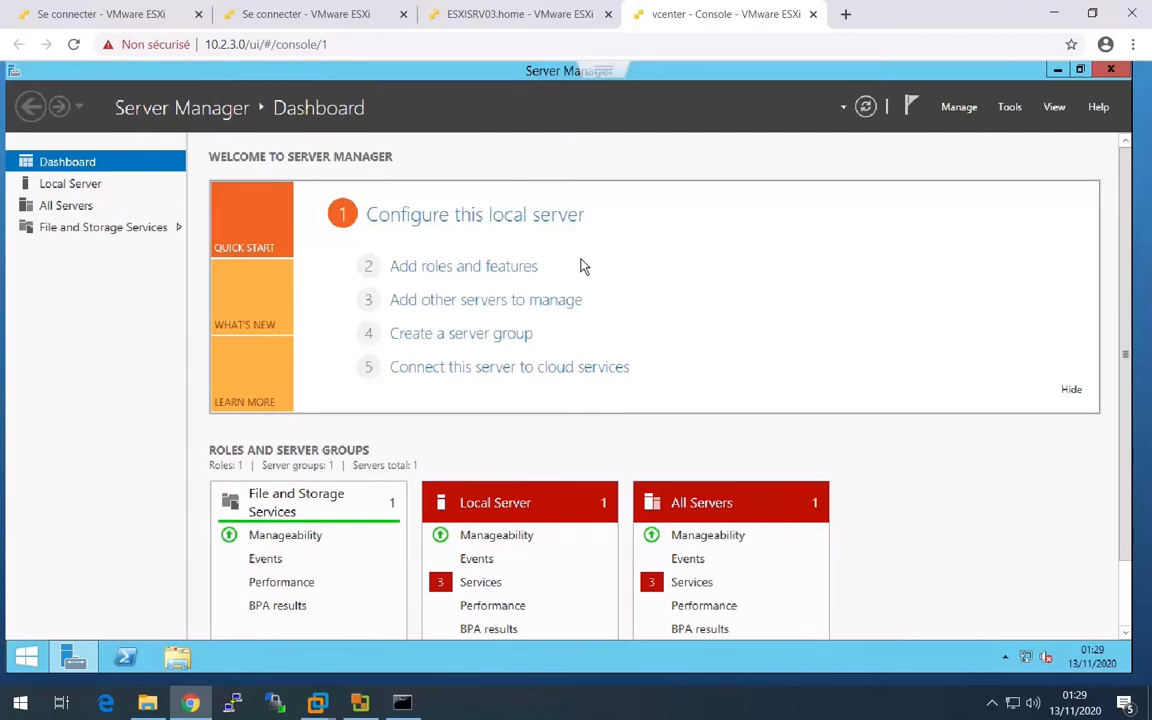
- Open the vcenter VM's settings on the host page, keep Fichier ISO banque de données for CD/DVD drive 1 and expand its details
click(557, 16)
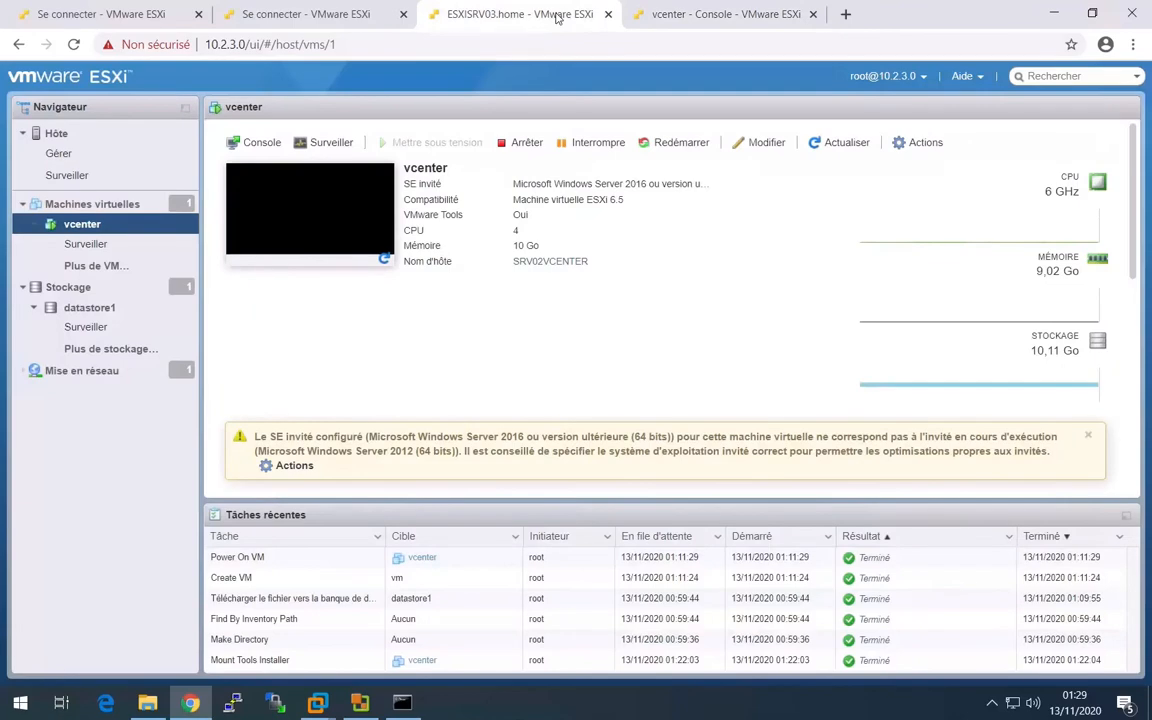
click(912, 141)
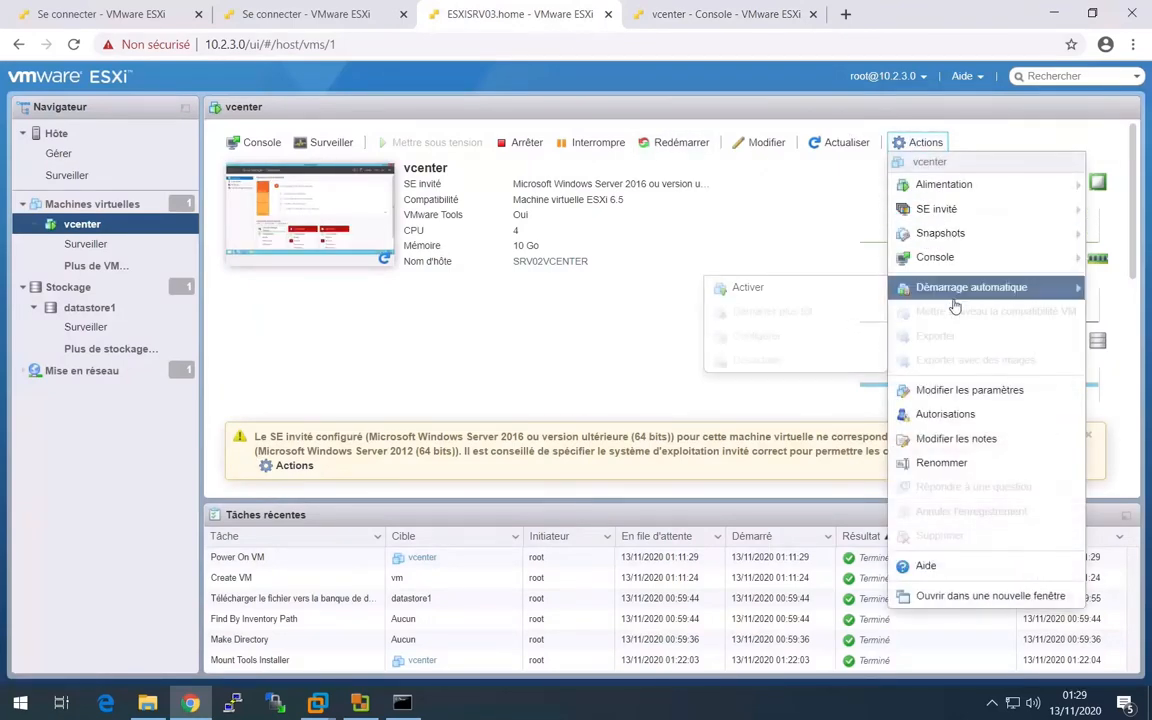
click(965, 391)
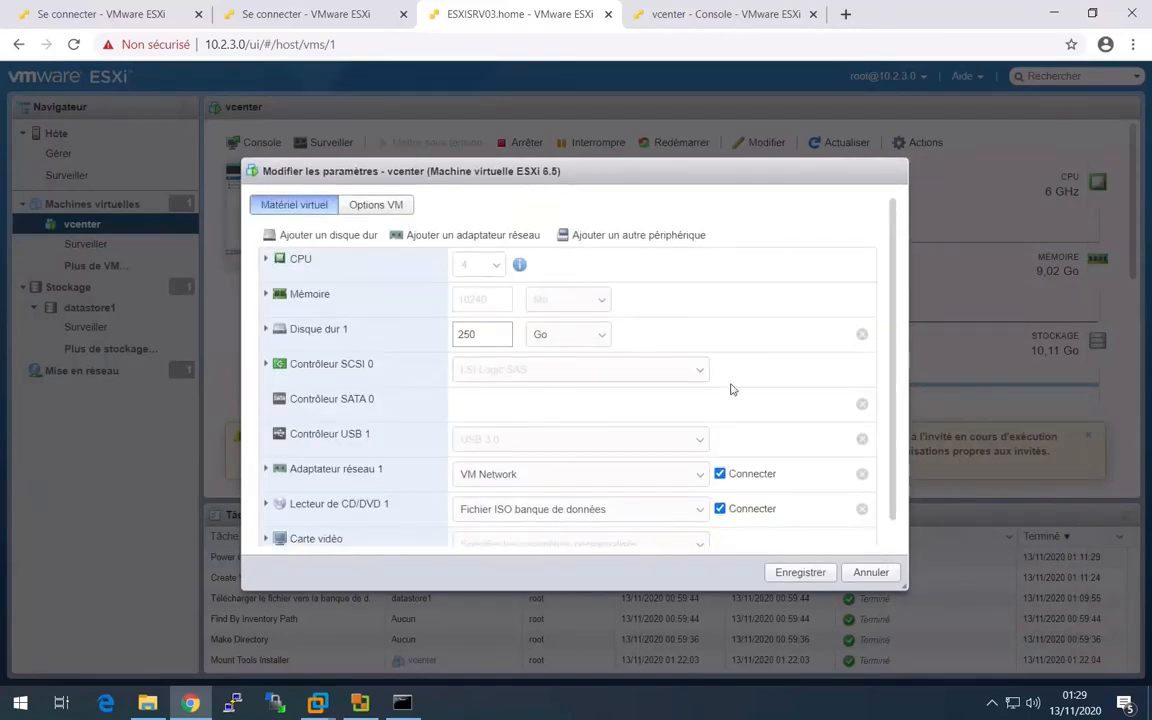
click(600, 509)
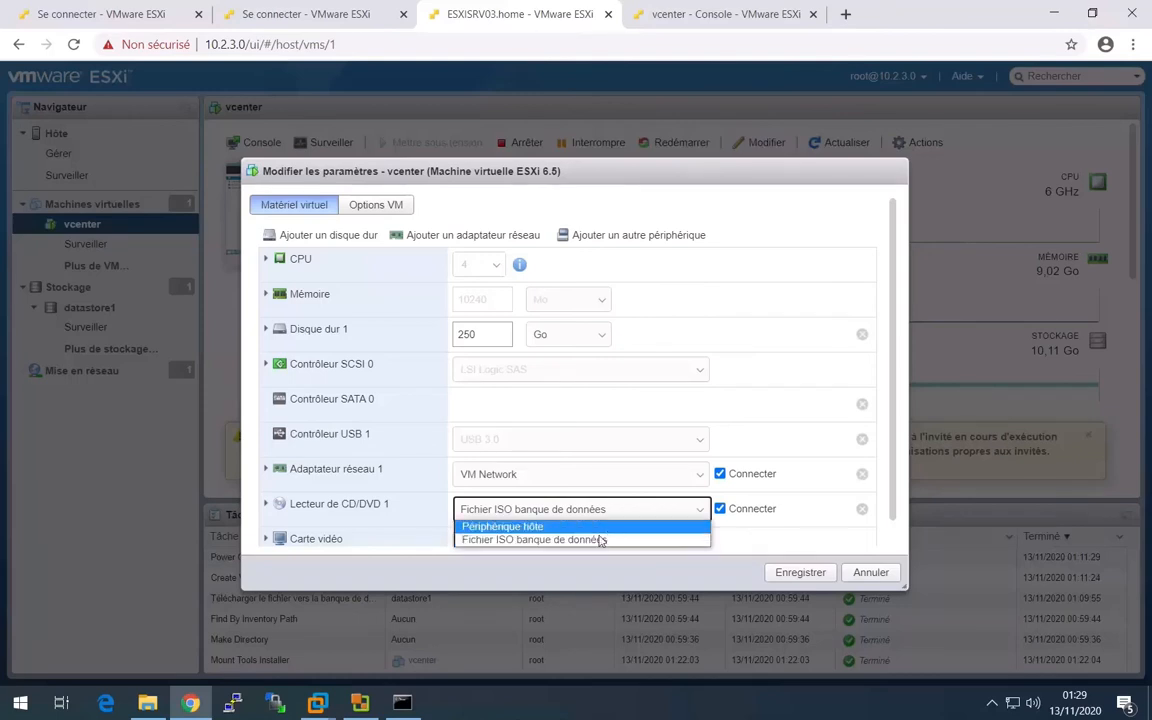
click(593, 540)
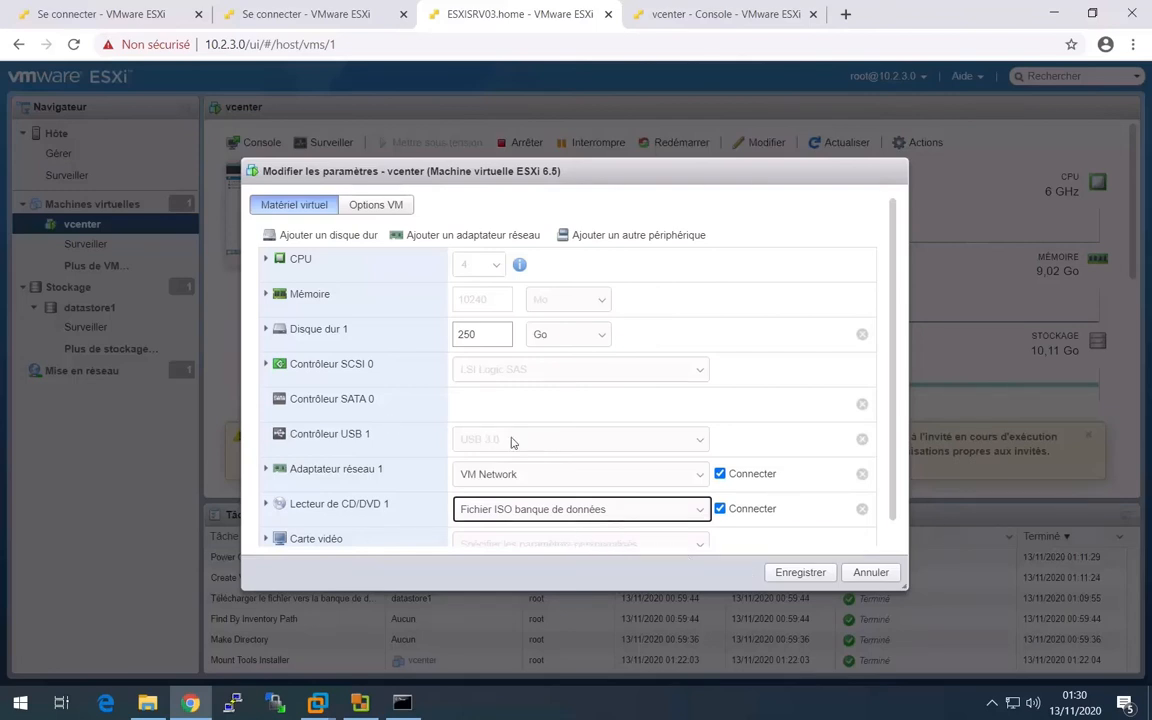
click(625, 510)
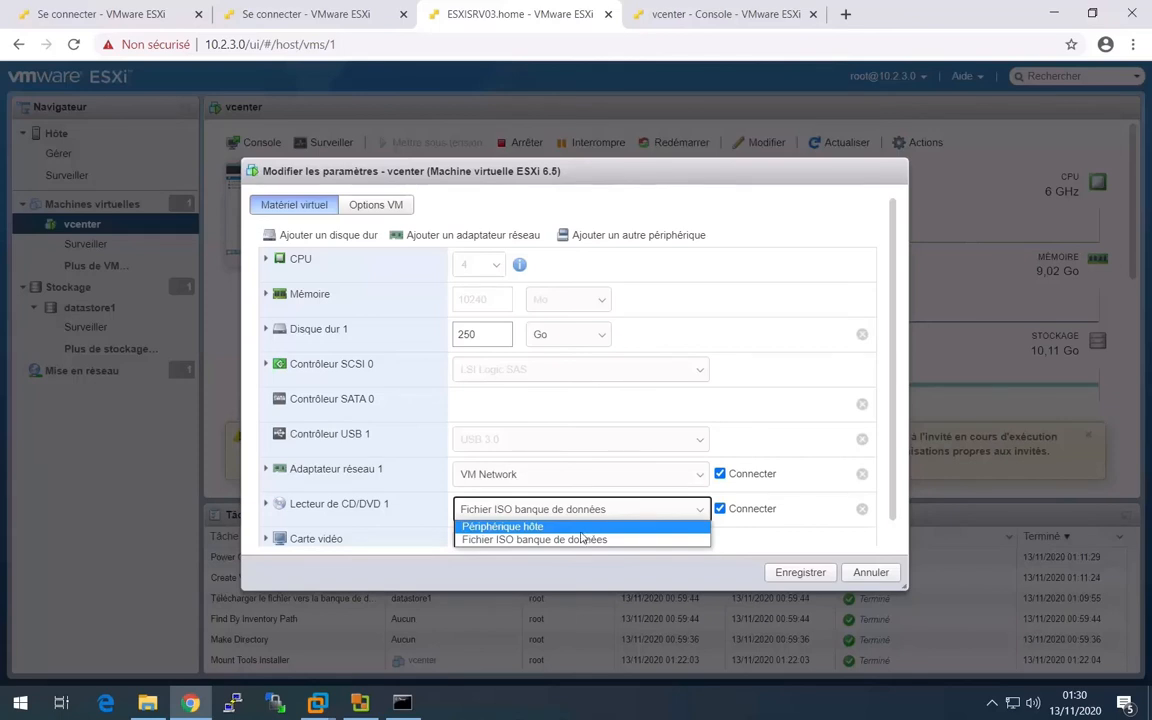
click(267, 504)
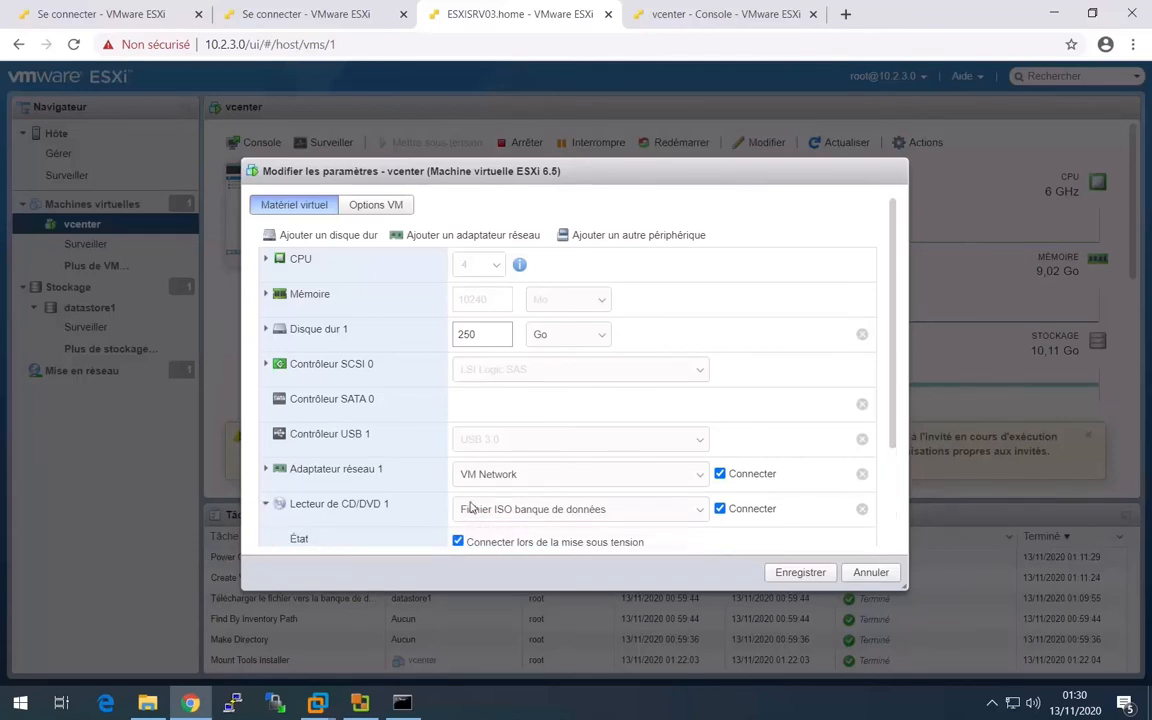
scroll(888, 426, down, 1)
scroll(888, 426, down, 2)
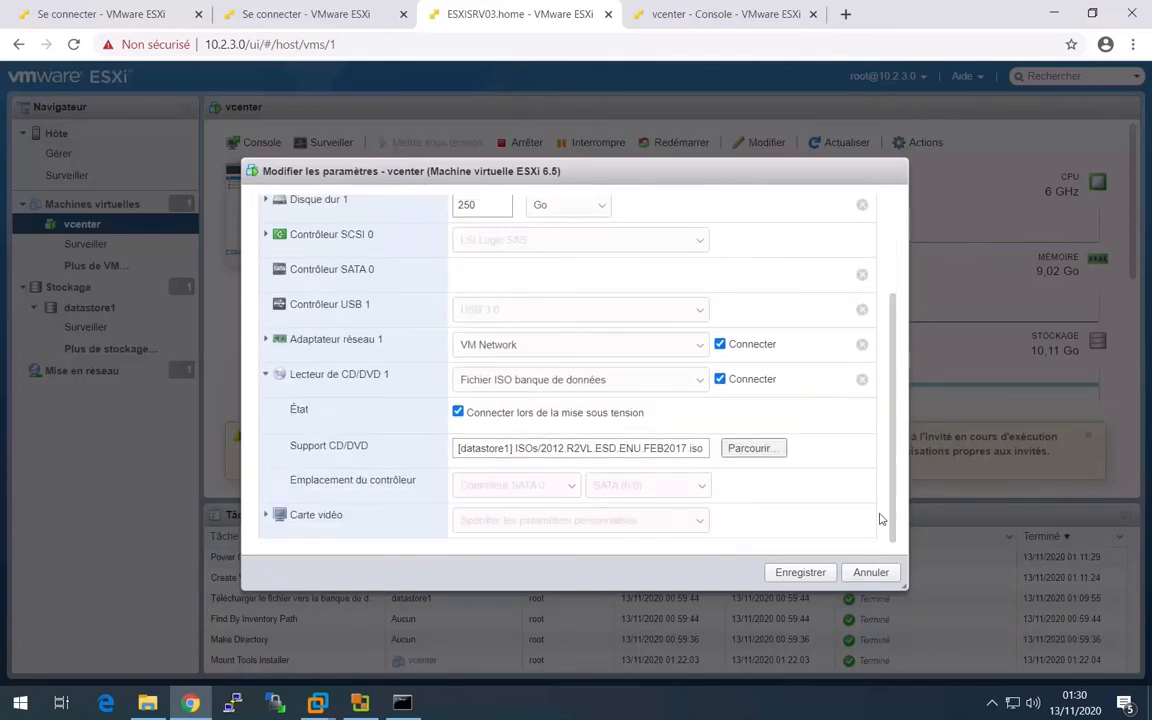
- Upload VMware-VIM-all-6.5.0-15259038.iso from the VMware operating-systems share into the ISOs folder of datastore1
click(760, 451)
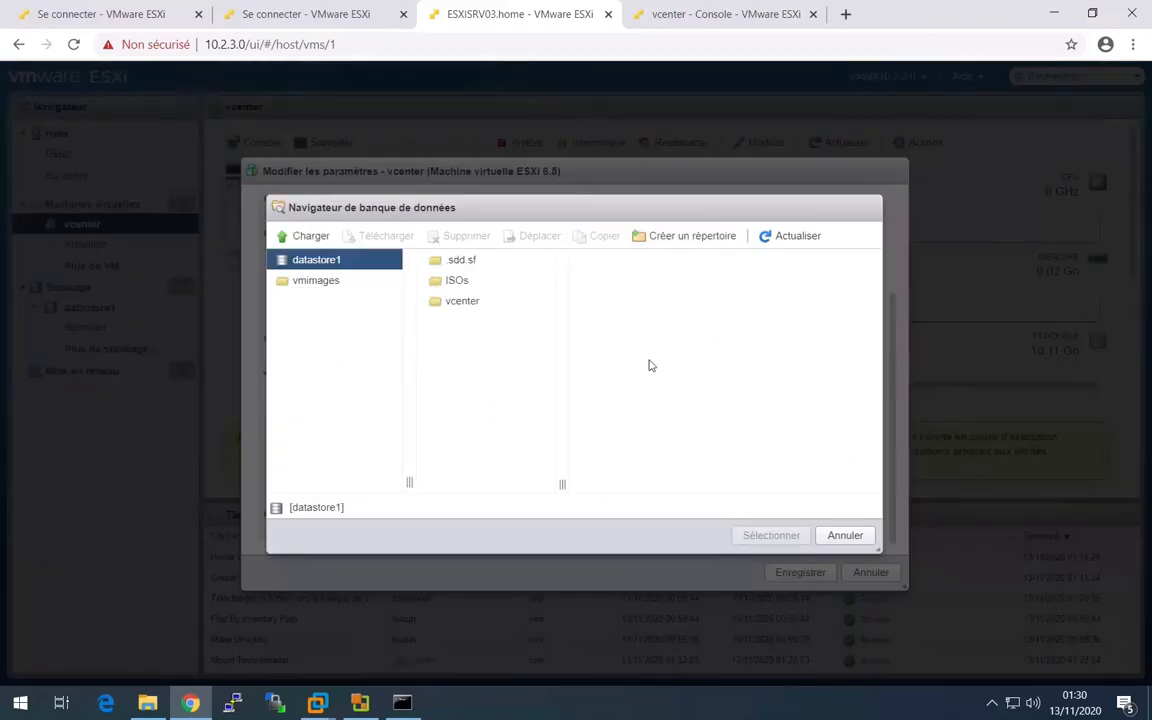
click(468, 284)
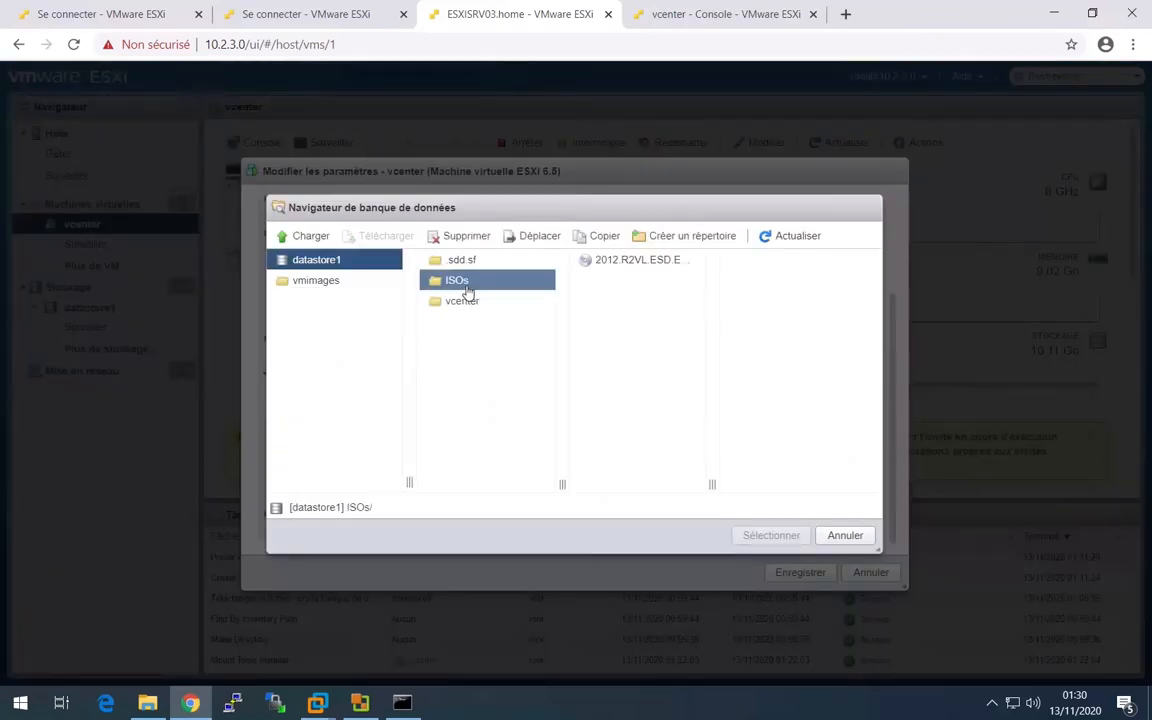
click(309, 236)
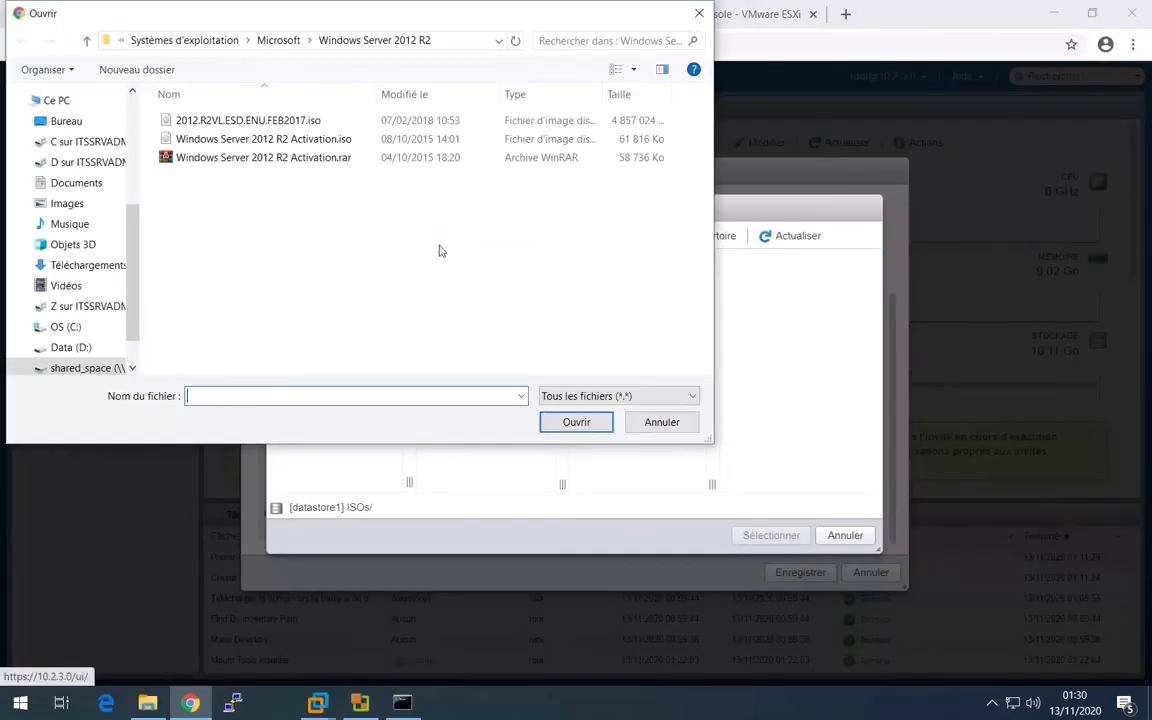
click(281, 44)
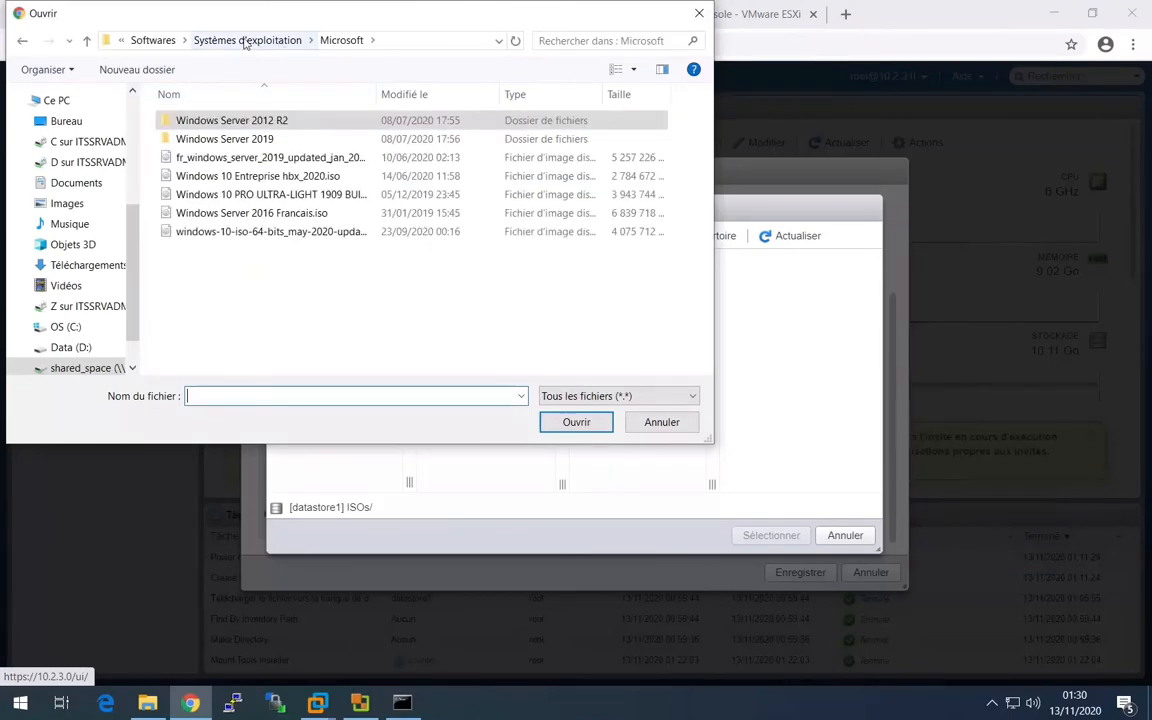
click(244, 40)
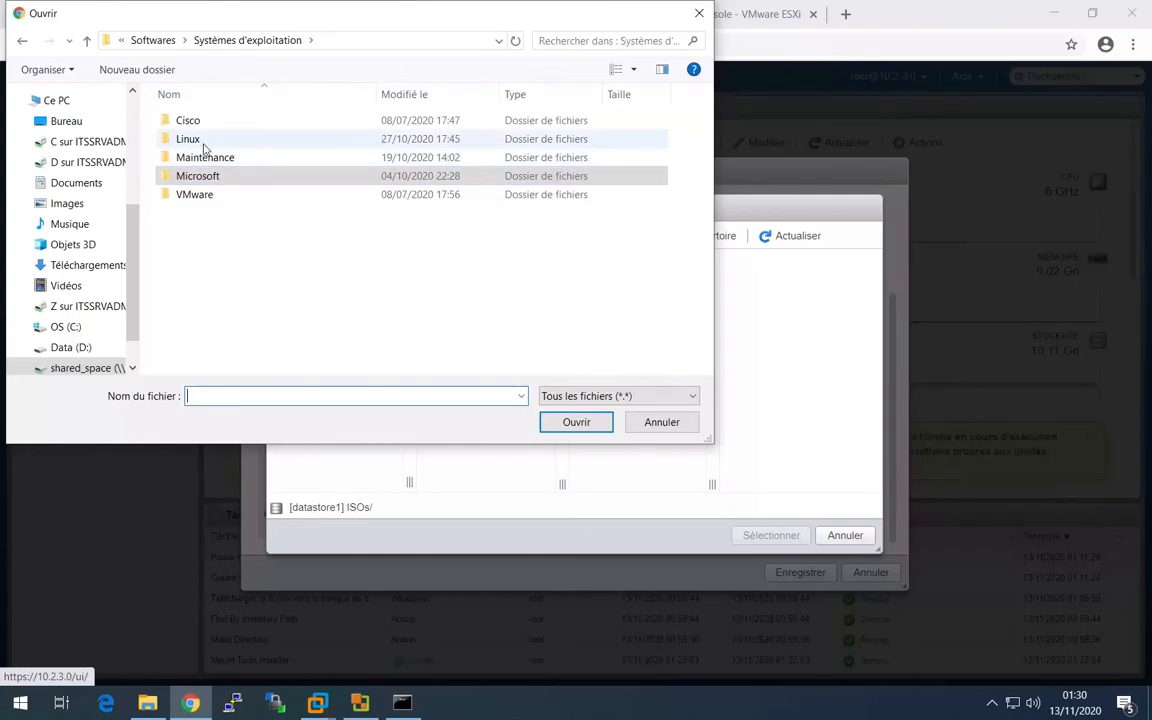
double_click(199, 195)
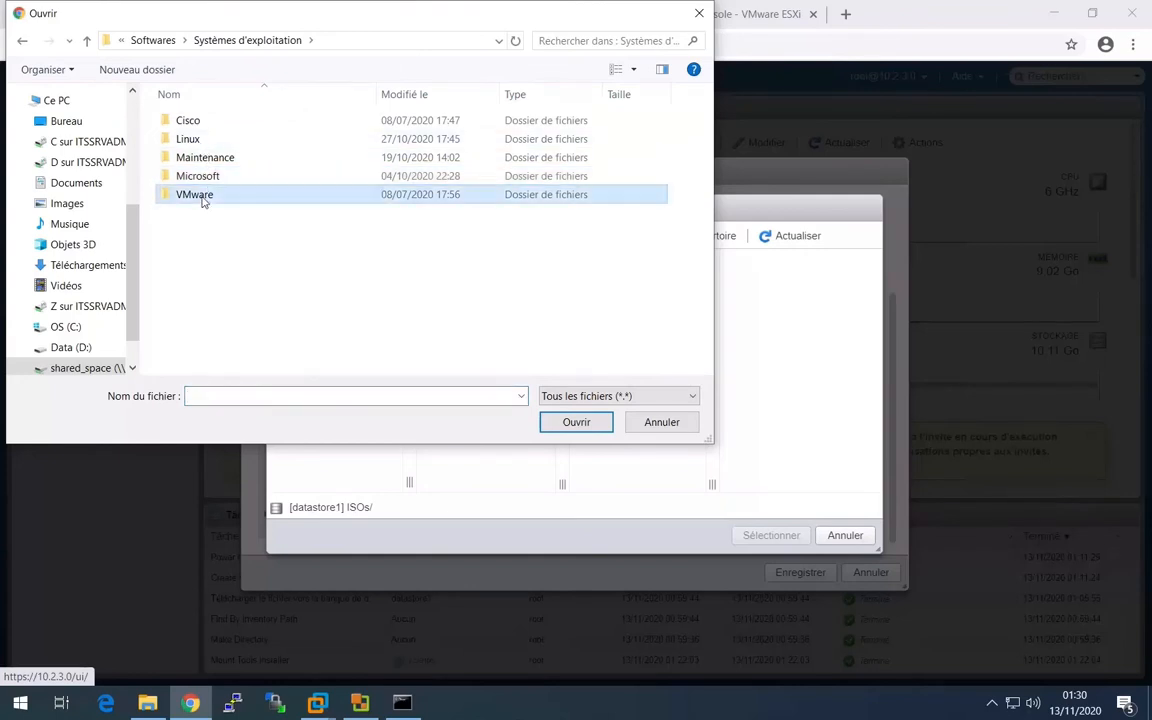
click(290, 146)
double_click(290, 146)
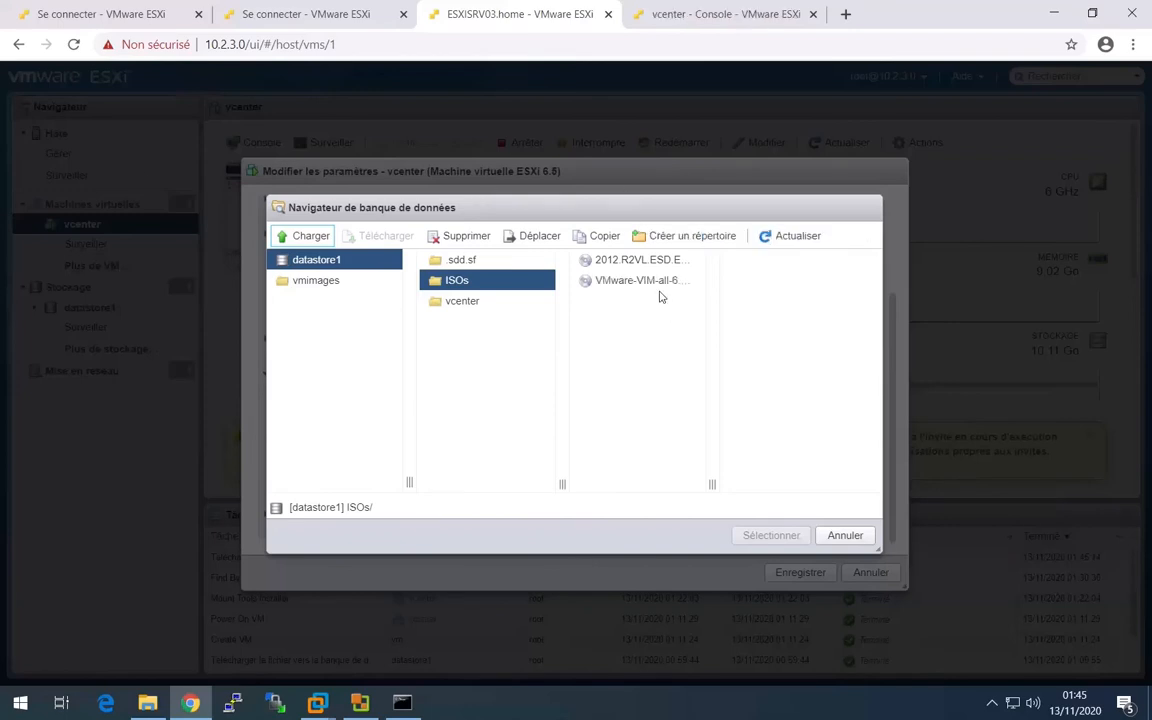
- Mount VMware-VIM-all-6.5.0-15259038.iso in the VM's CD/DVD drive 1 and save the settings
click(655, 284)
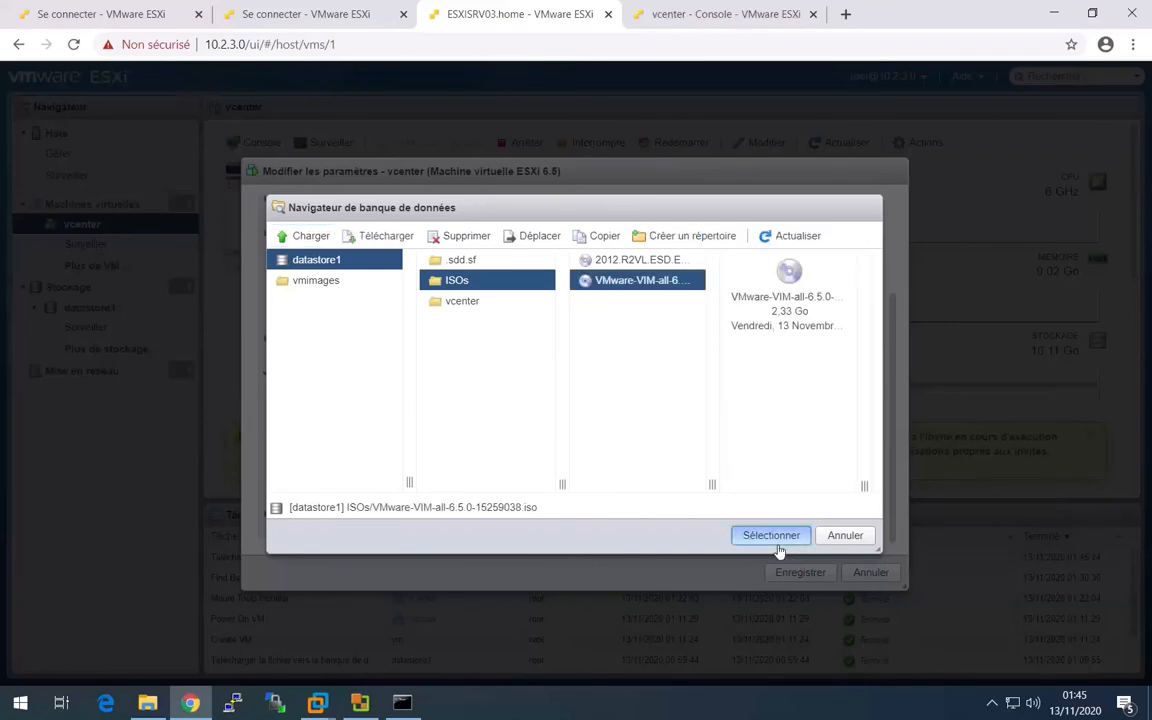
click(771, 536)
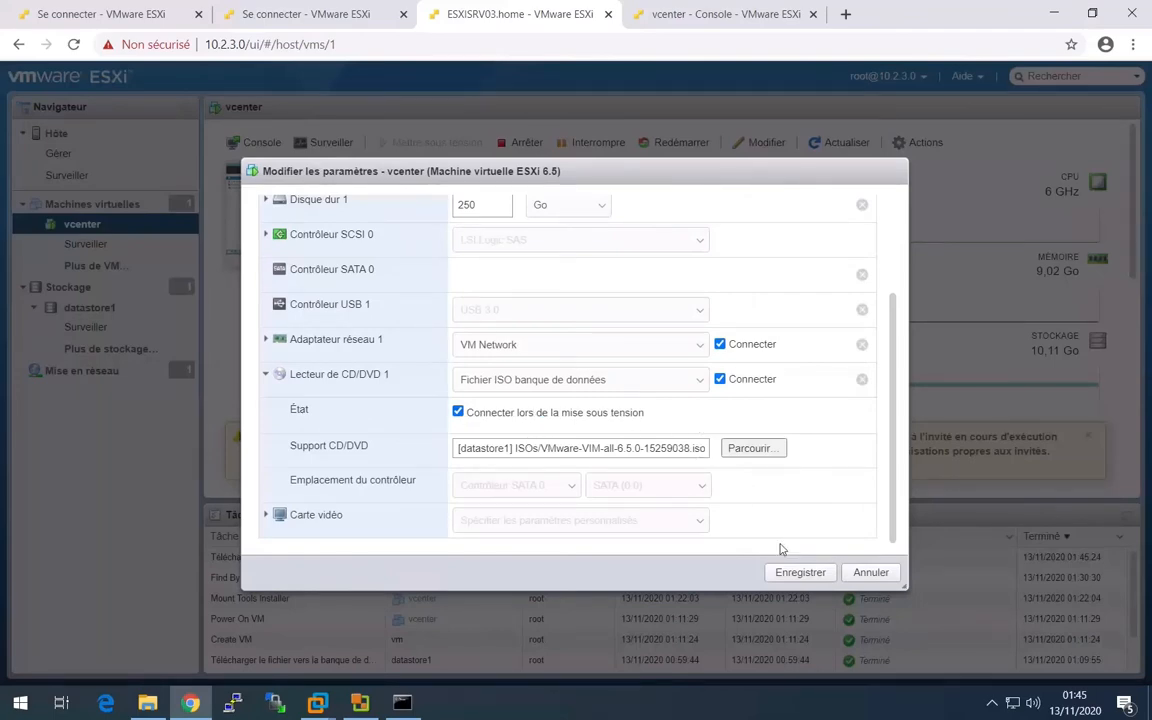
click(800, 572)
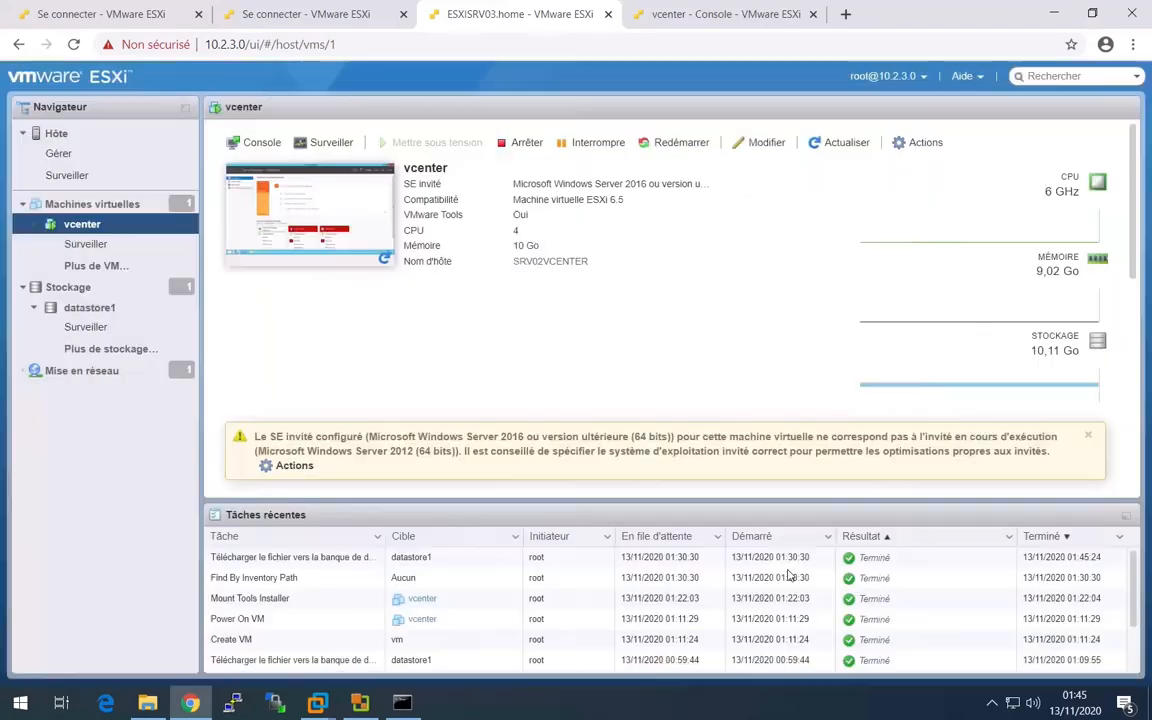
- Return to the vcenter console in its own browser tab, switch user and send Ctrl-Alt-Suppr to the locked guest
click(365, 231)
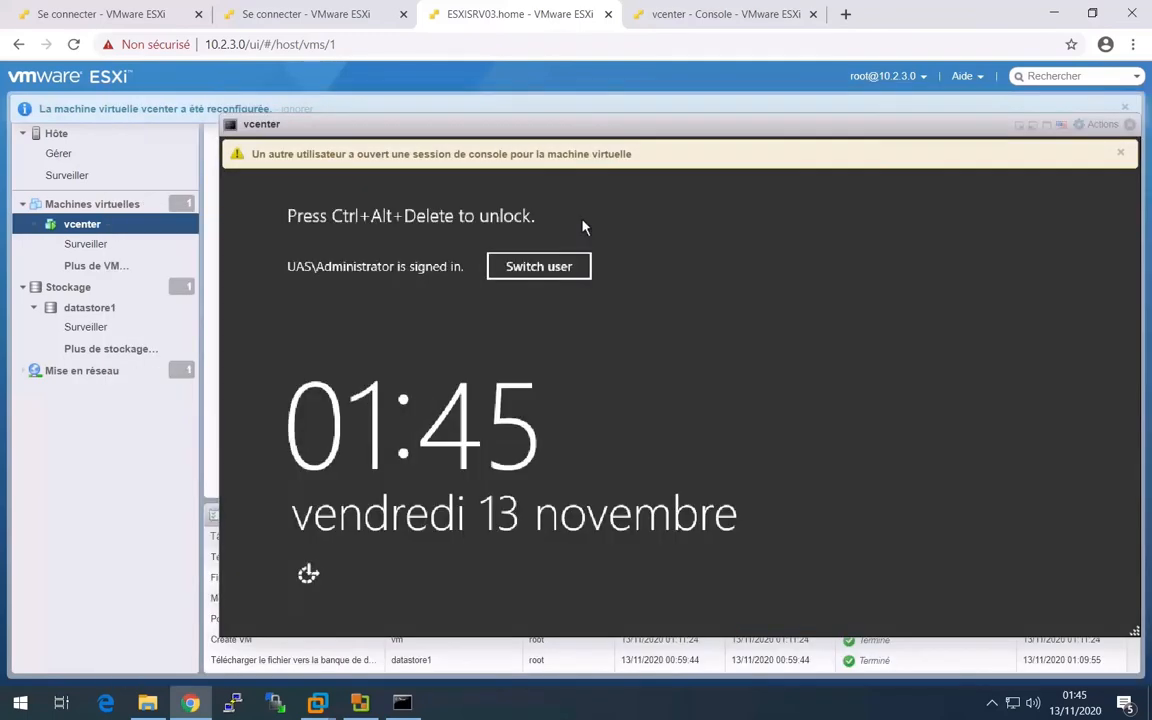
click(1130, 125)
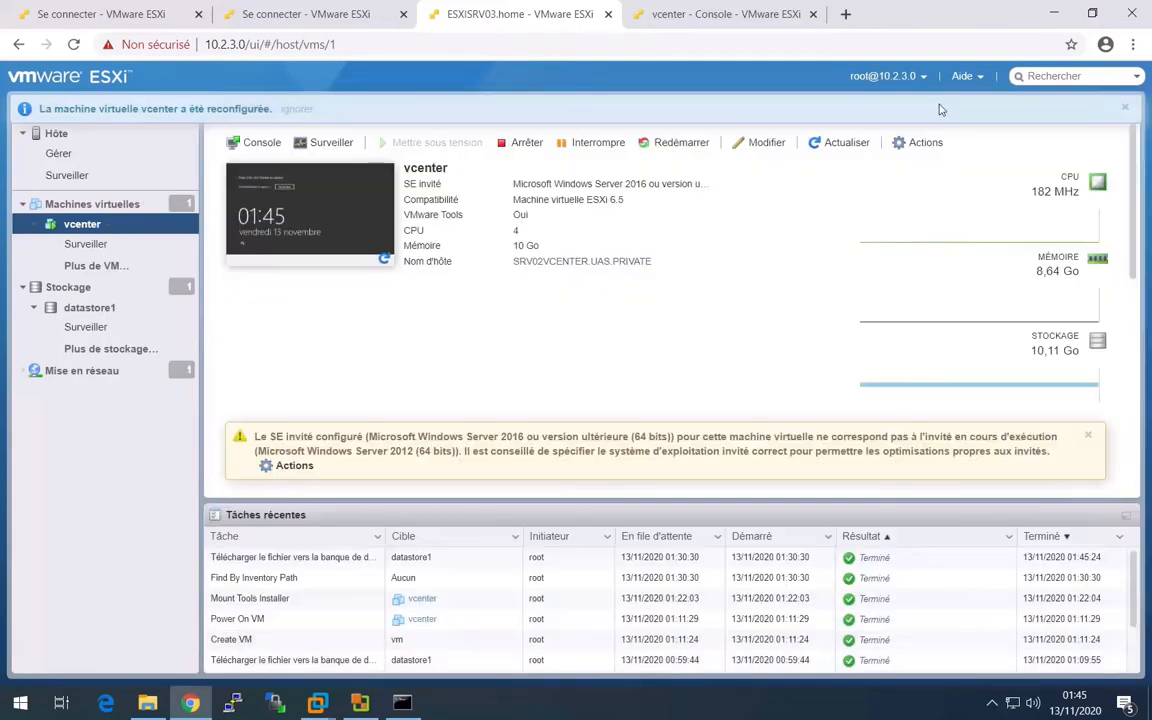
click(643, 27)
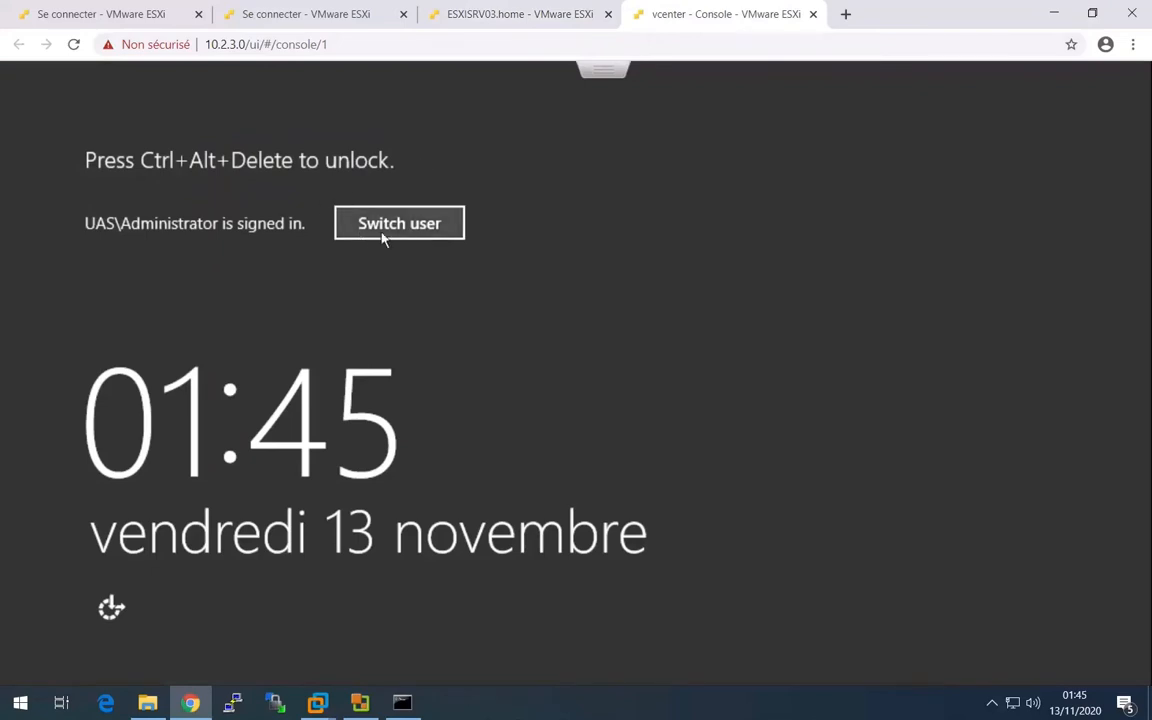
click(450, 221)
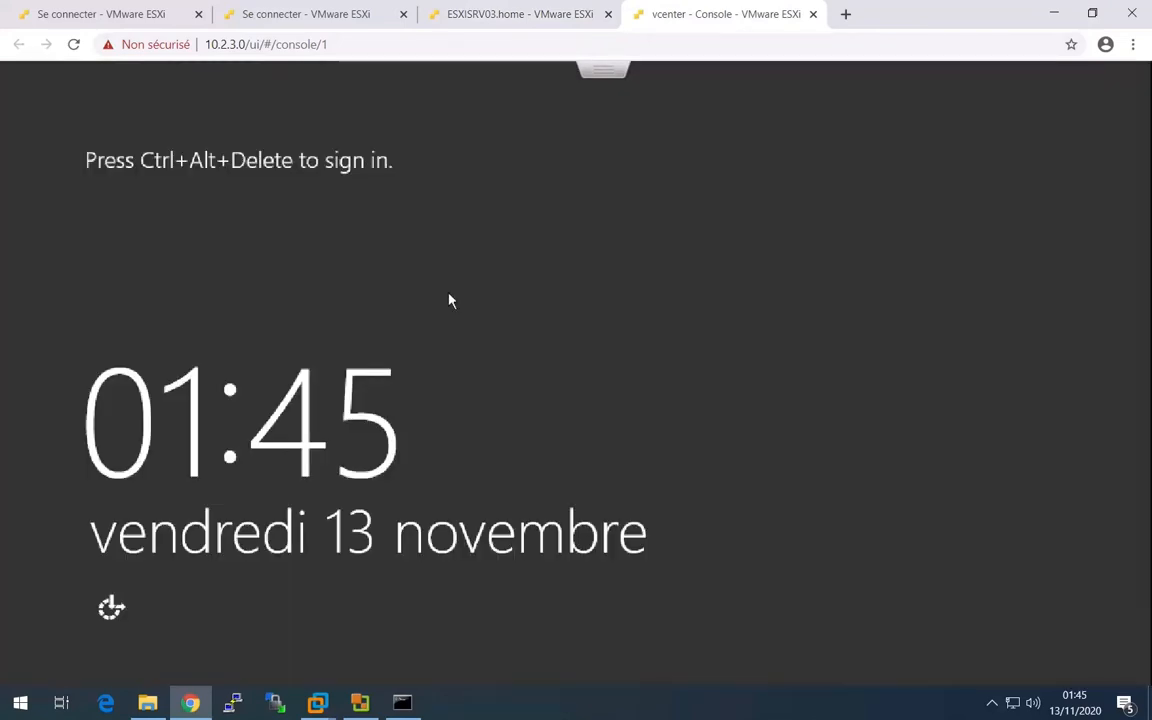
click(612, 72)
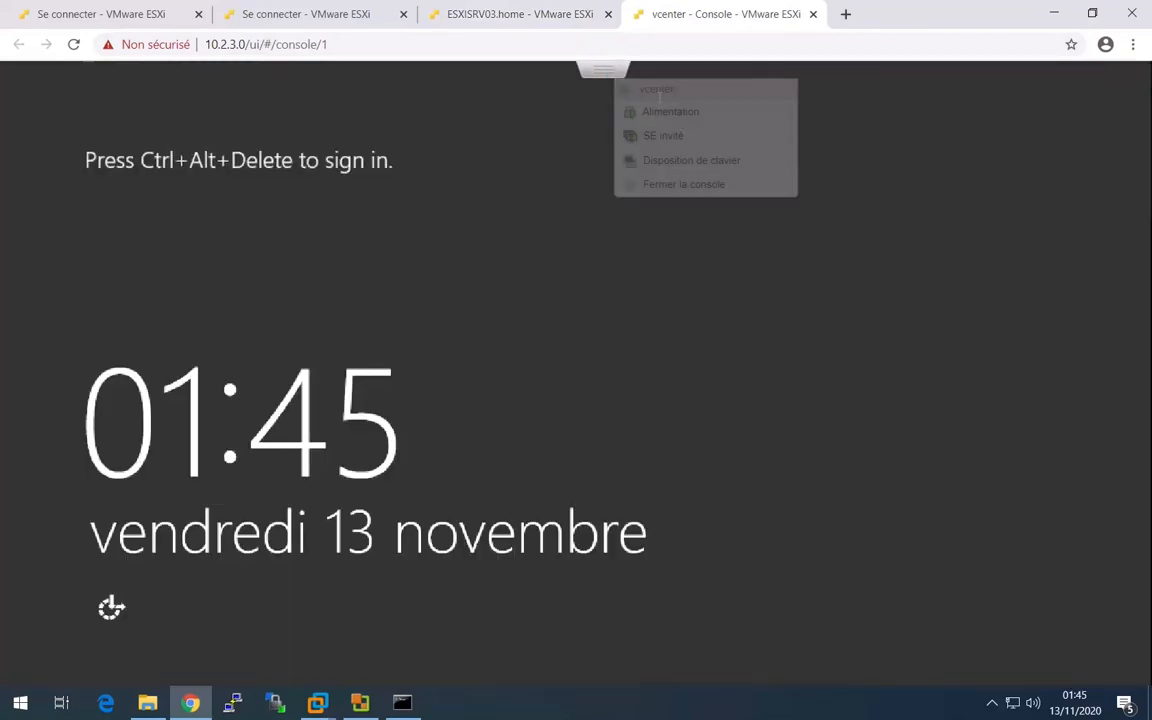
mouse_move(727, 148)
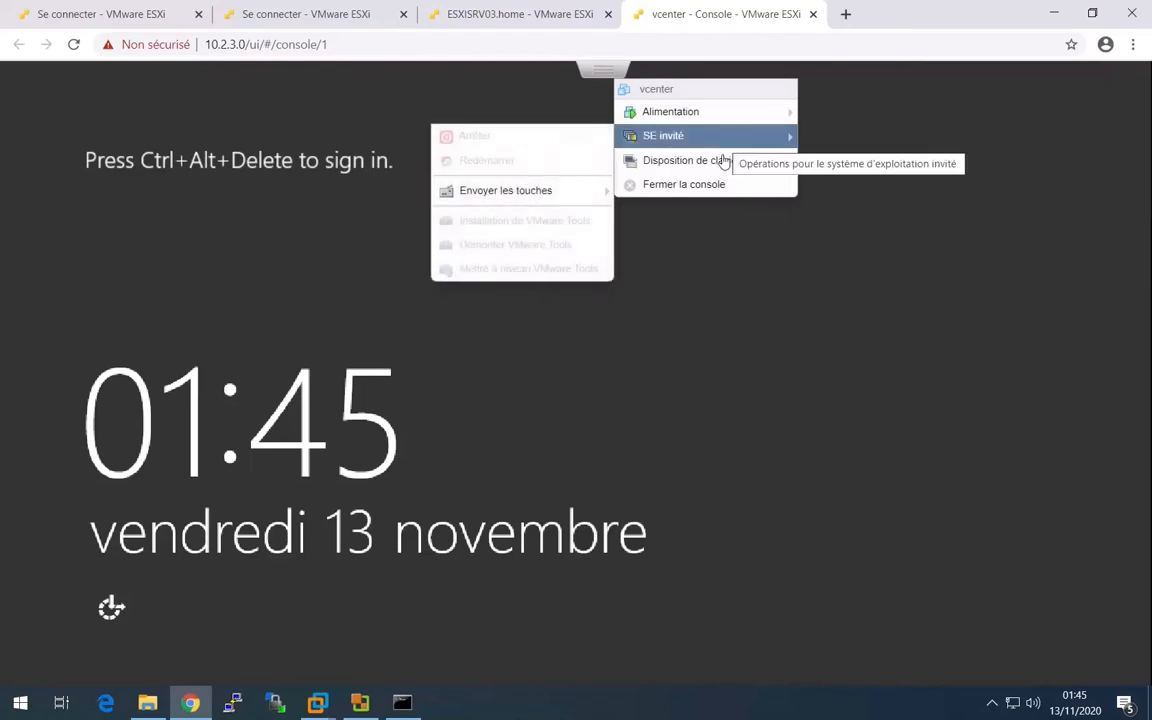
mouse_move(524, 198)
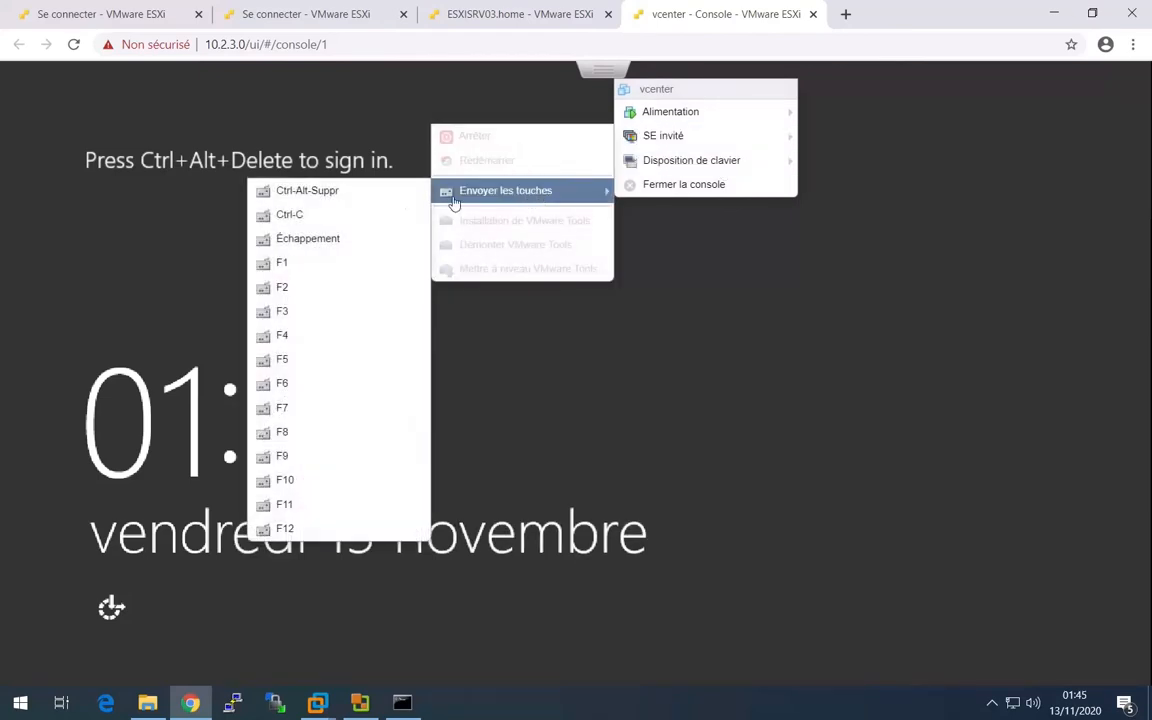
click(371, 192)
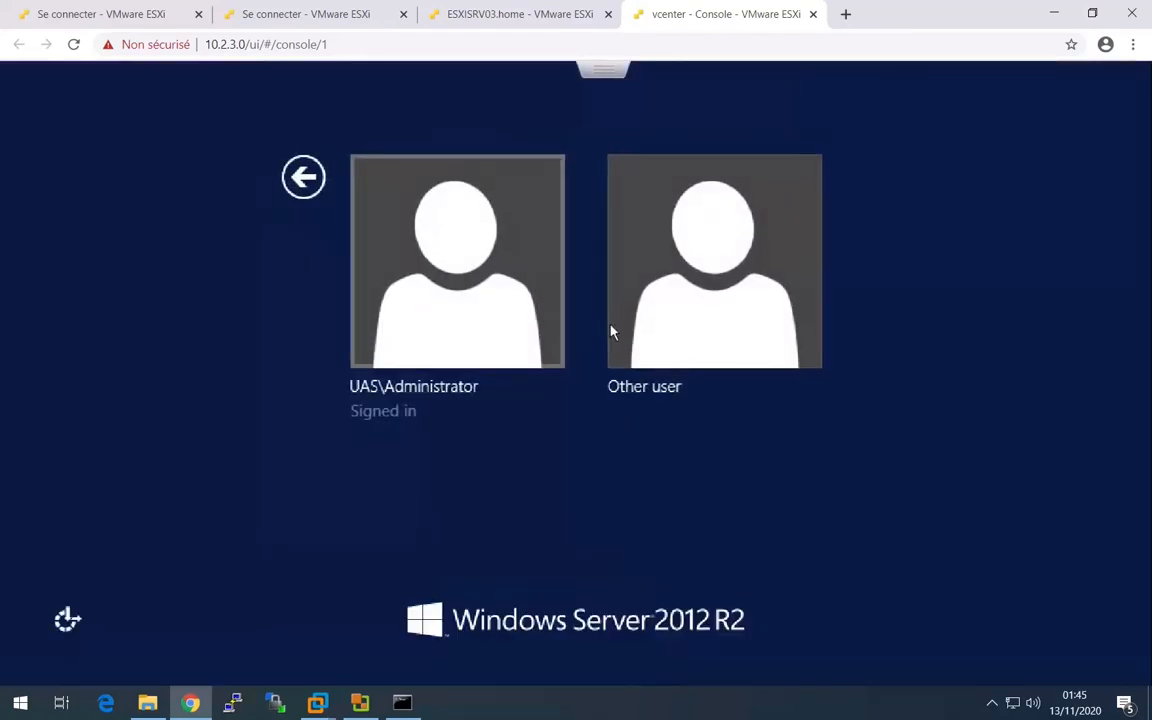
- Sign back in to the guest as UAS\Administrator with the account password
click(514, 337)
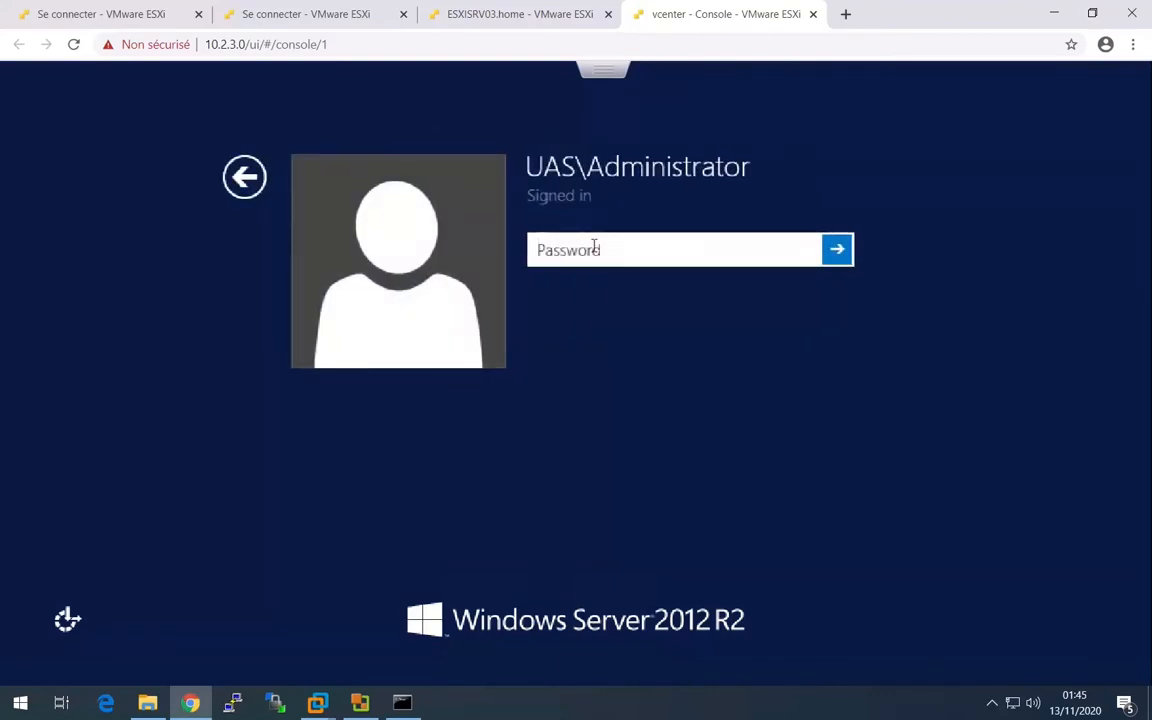
text(•••••)
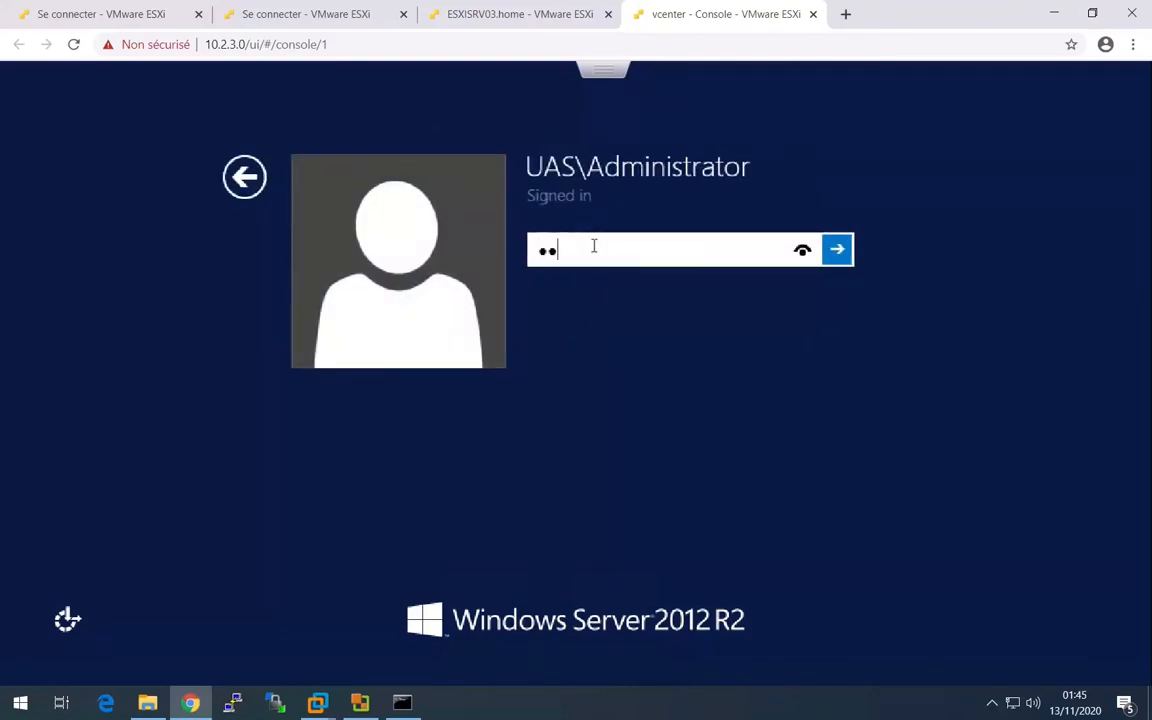
text(•••)
key(Return)
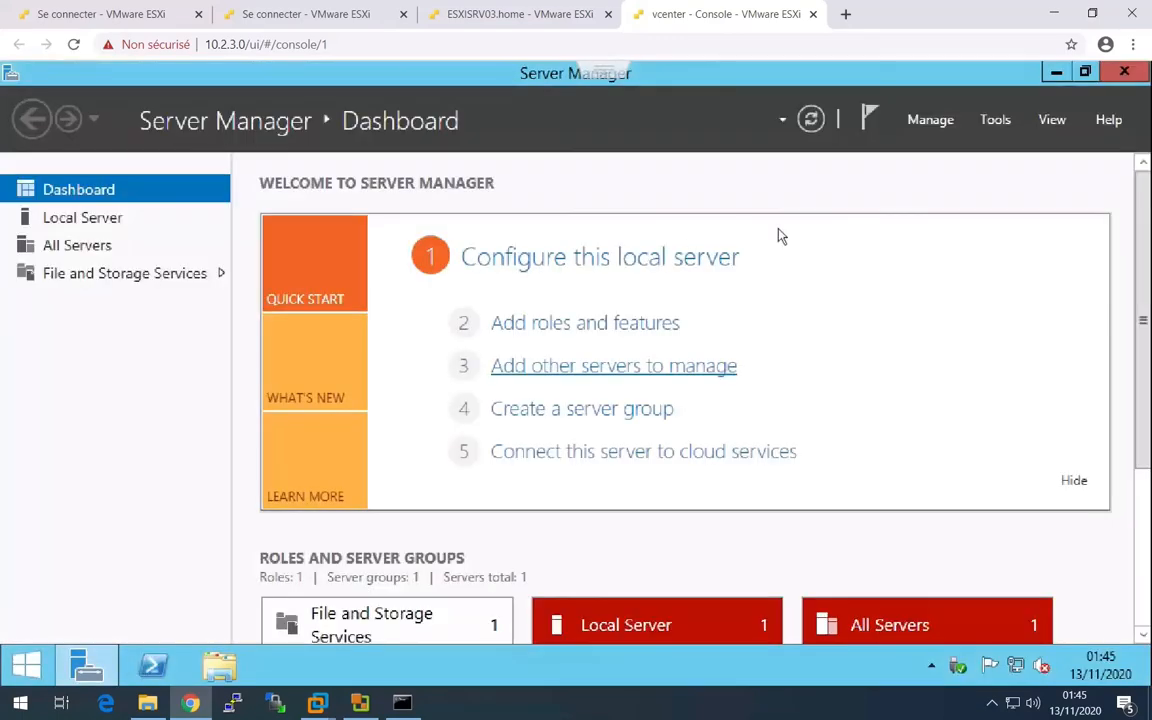
- Minimize Server Manager and replace the separate console tab with the vcenter console embedded in the host page
click(1056, 74)
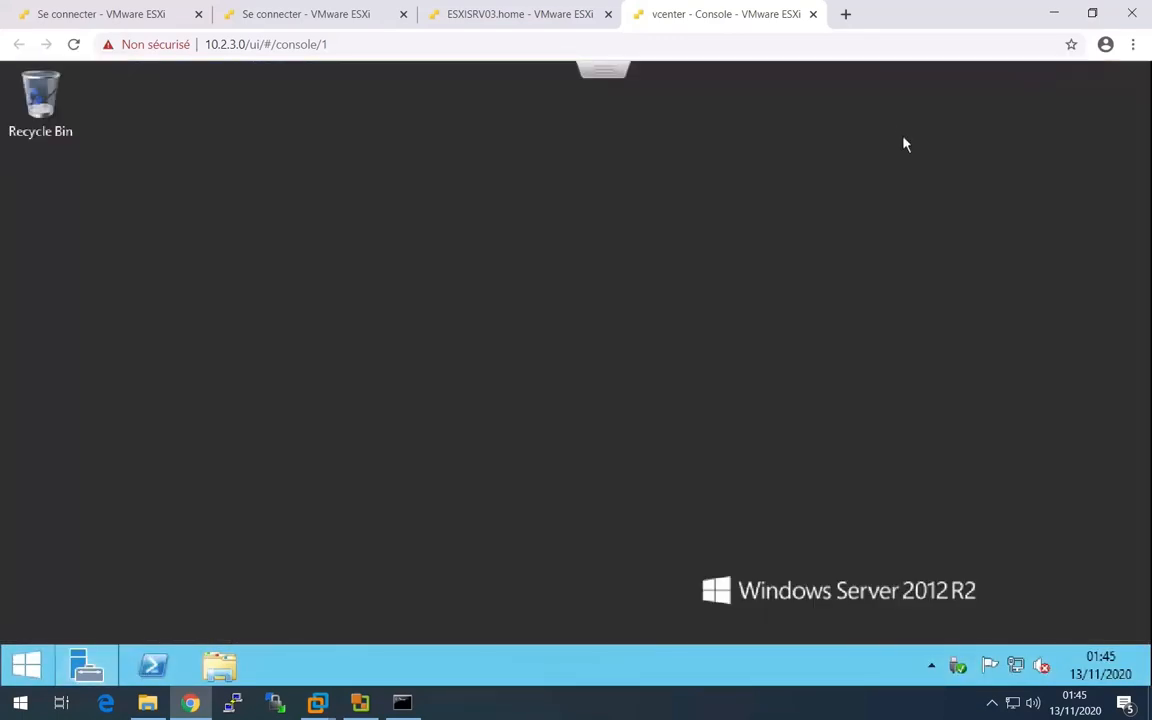
click(812, 16)
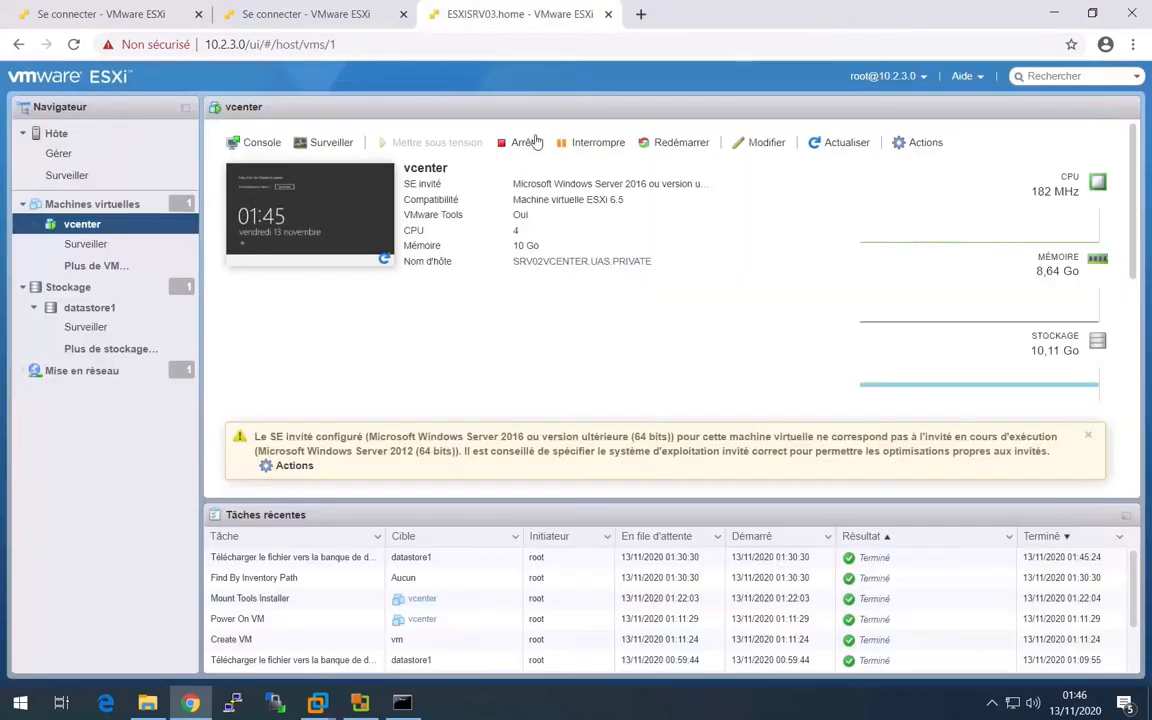
click(291, 213)
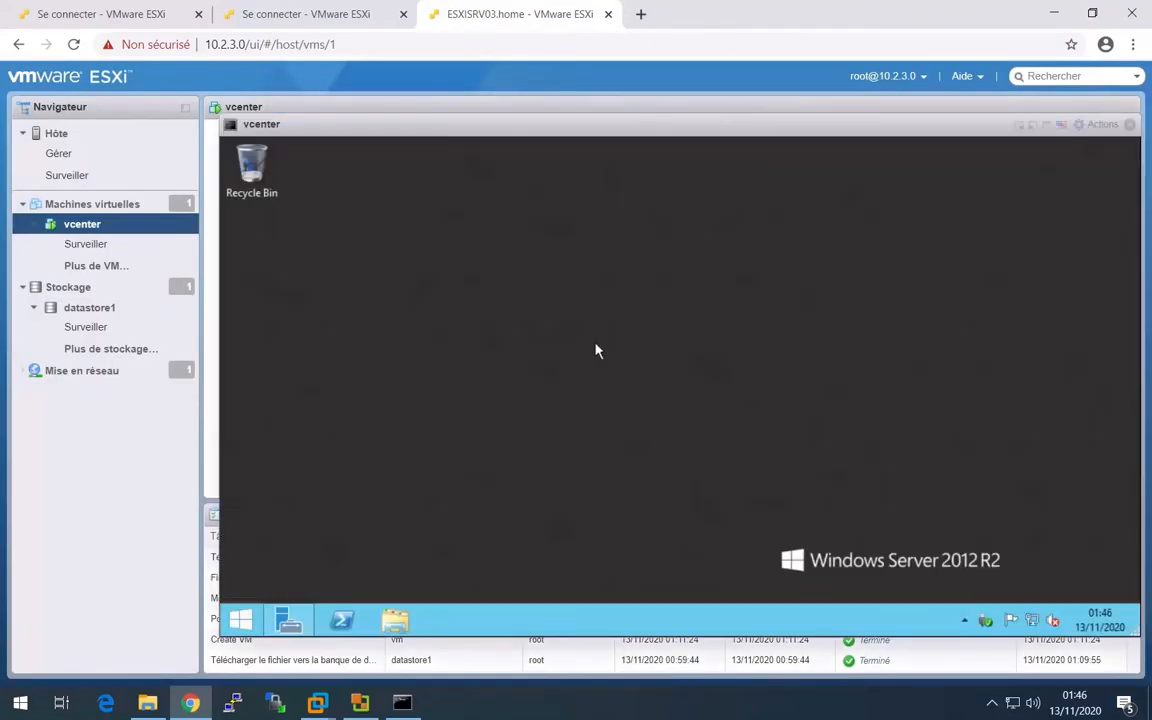
- Run the vSphere installer from the guest's DVD Drive (D:) and start the vCenter Server pour Windows installation
click(400, 624)
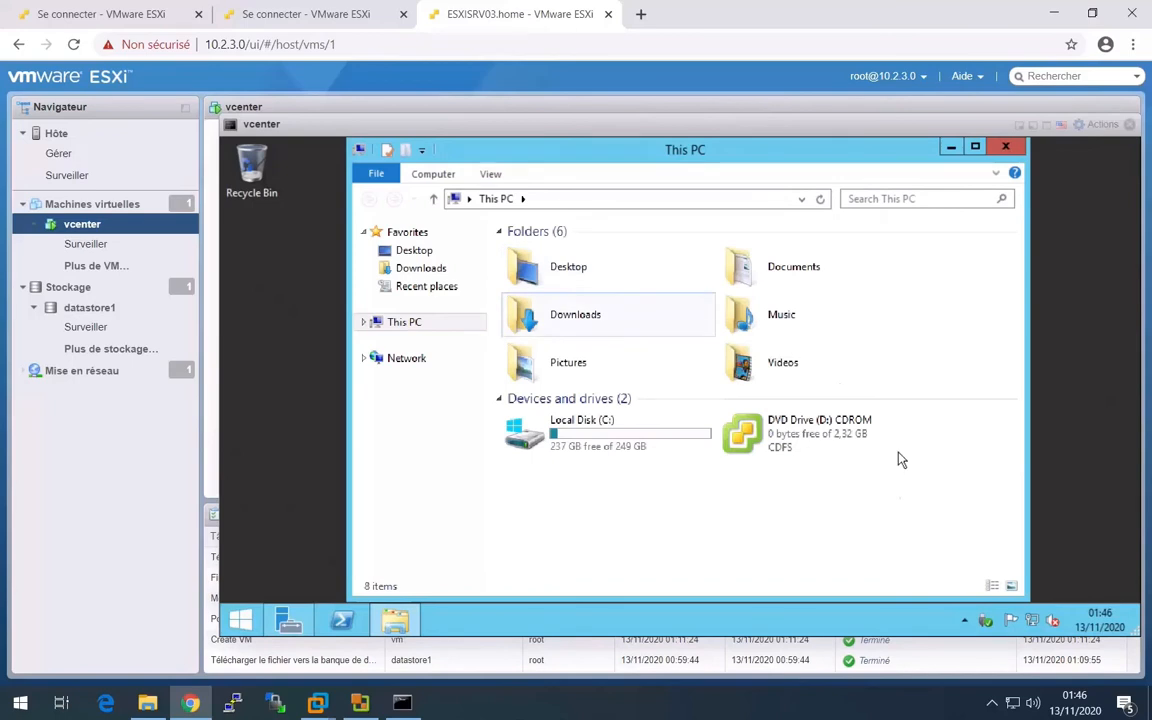
click(828, 440)
double_click(828, 440)
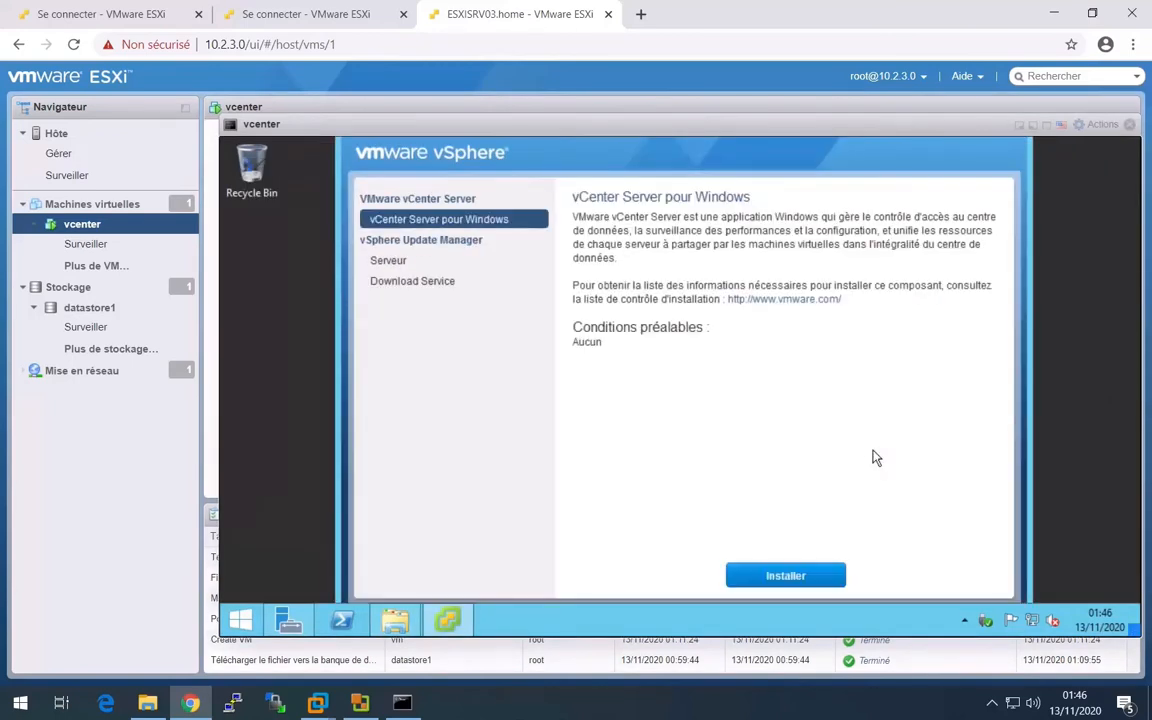
click(815, 577)
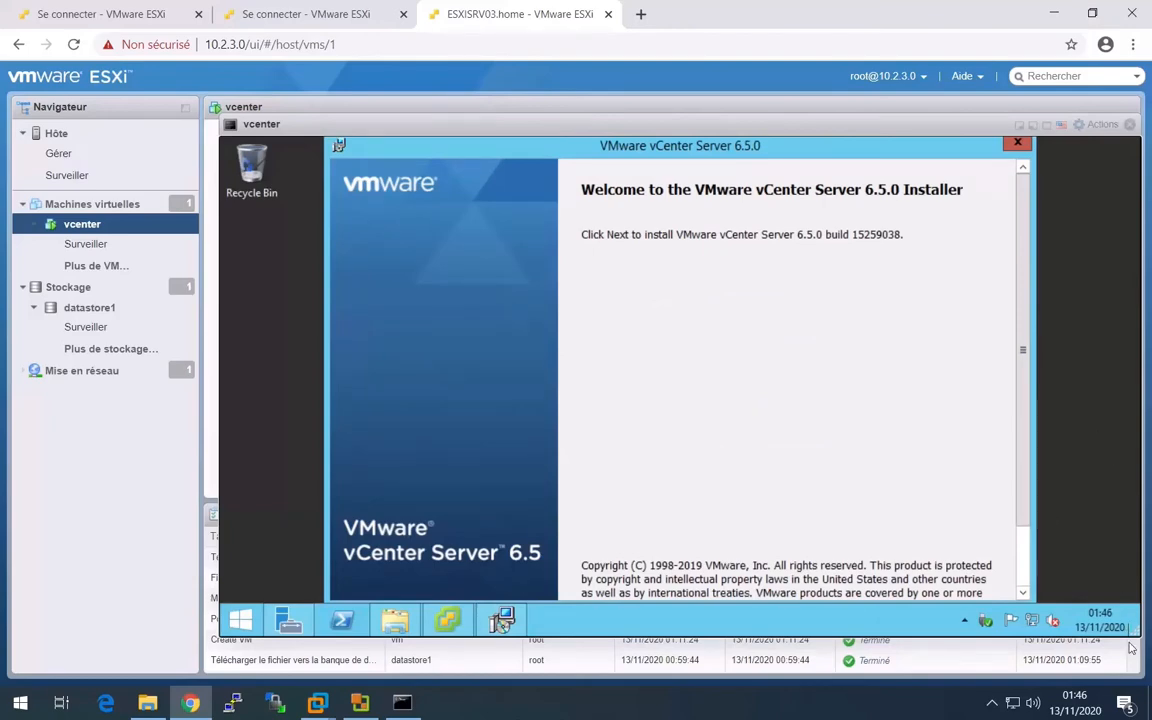
- Open the vcenter VM's console in a new browser tab
mouse_move(1134, 631)
right_click(1080, 201)
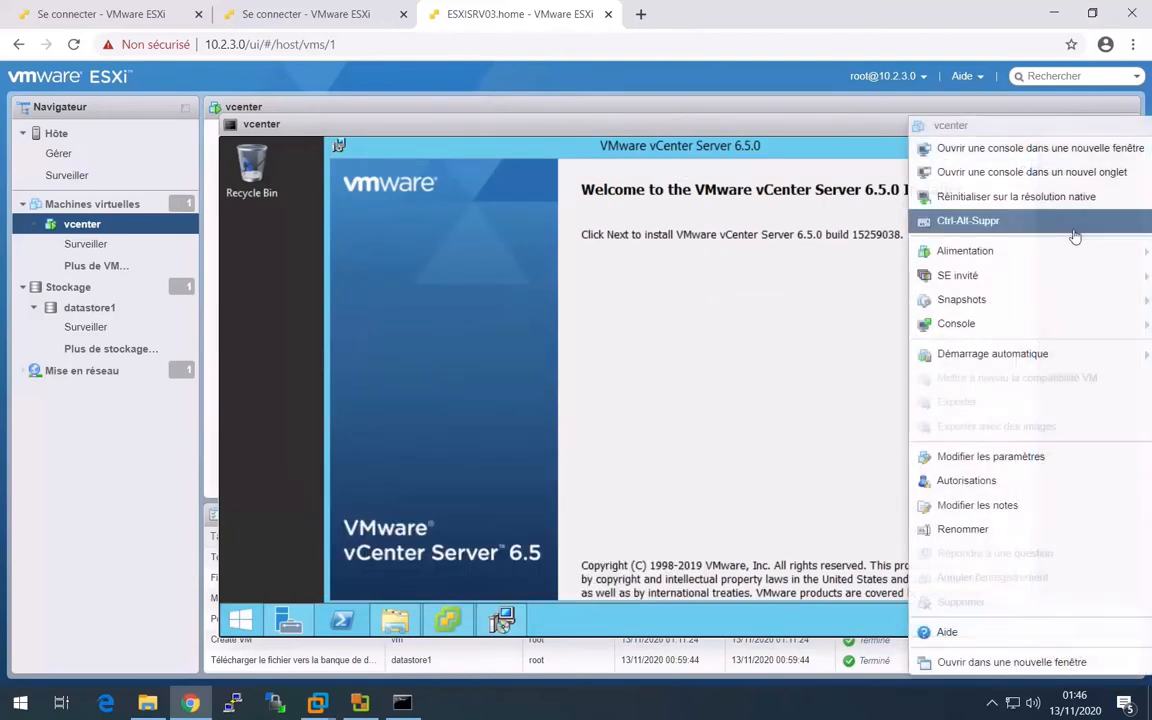
click(1042, 174)
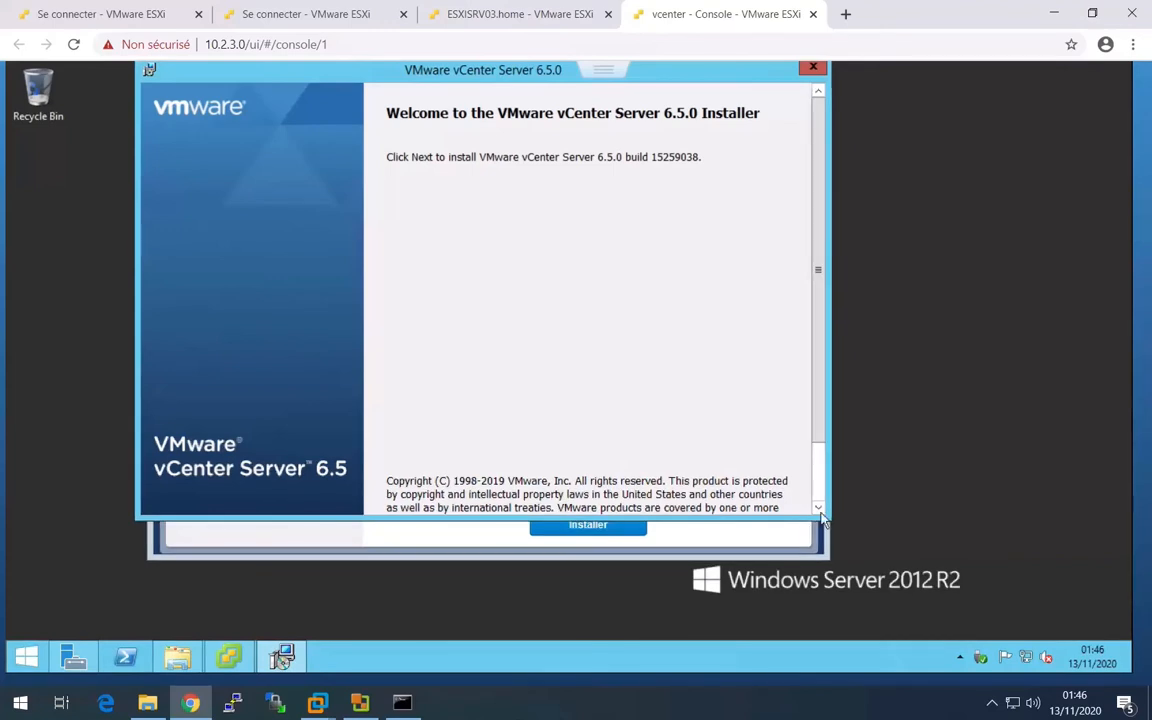
- Proceed past the VMware vCenter Server 6.5.0 installer's welcome page and accept the license agreement
scroll(740, 451, down, 2)
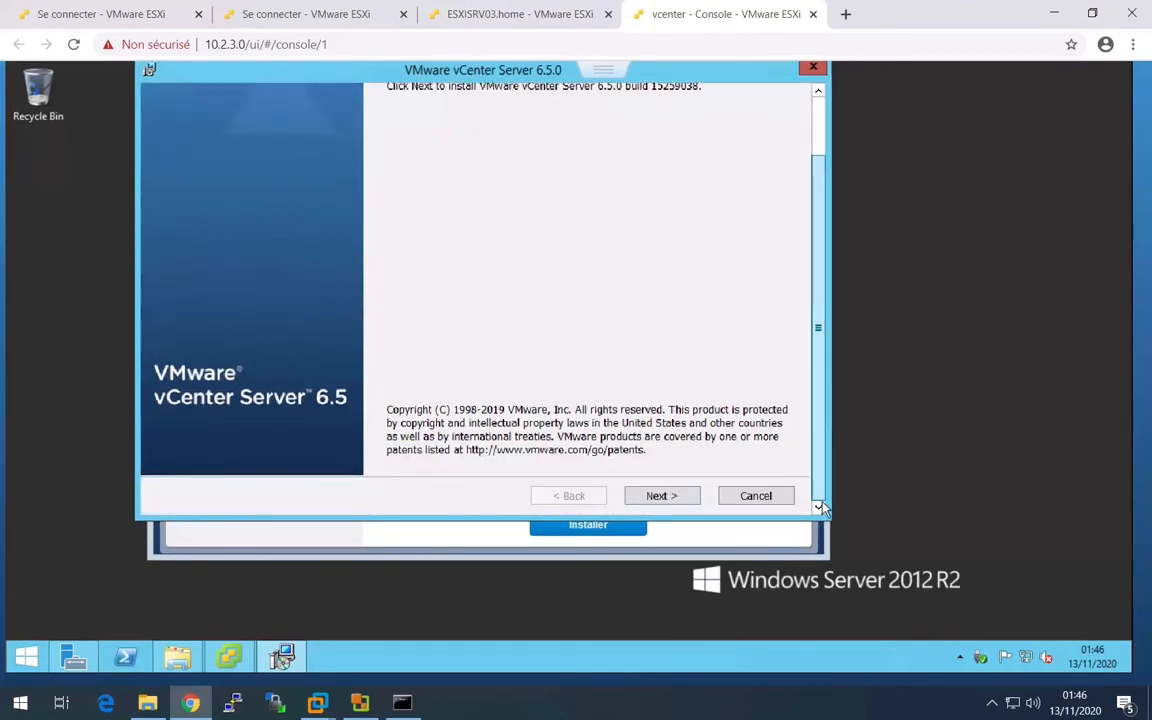
click(664, 497)
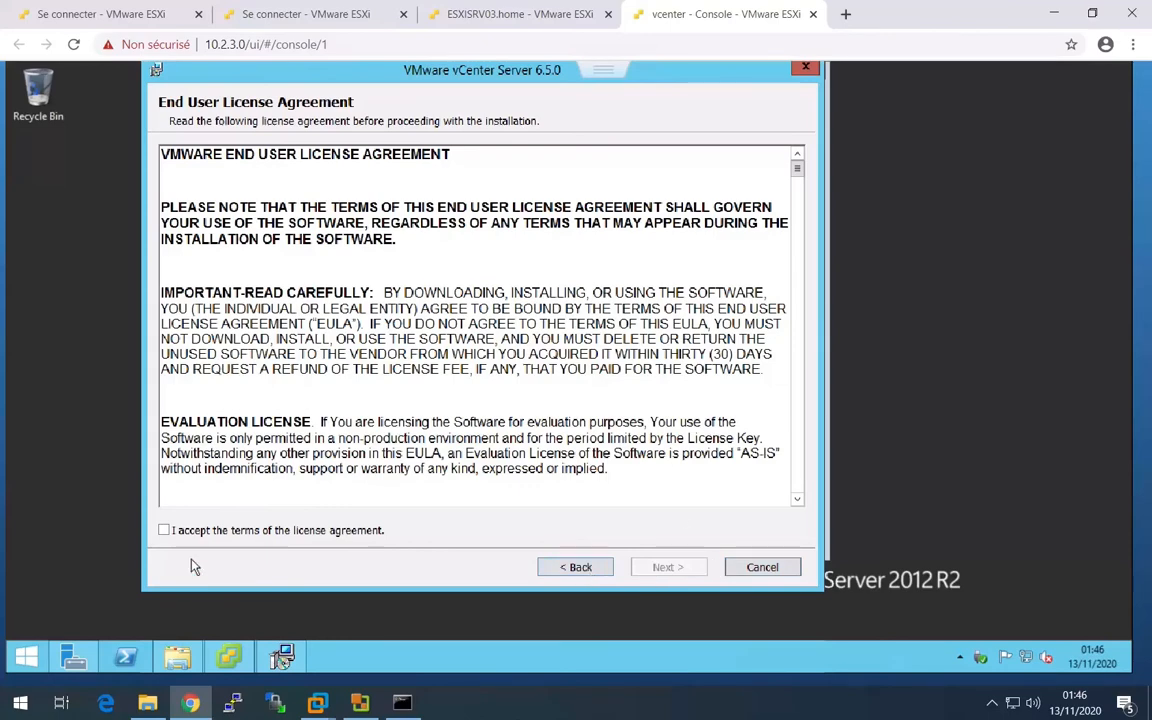
click(168, 530)
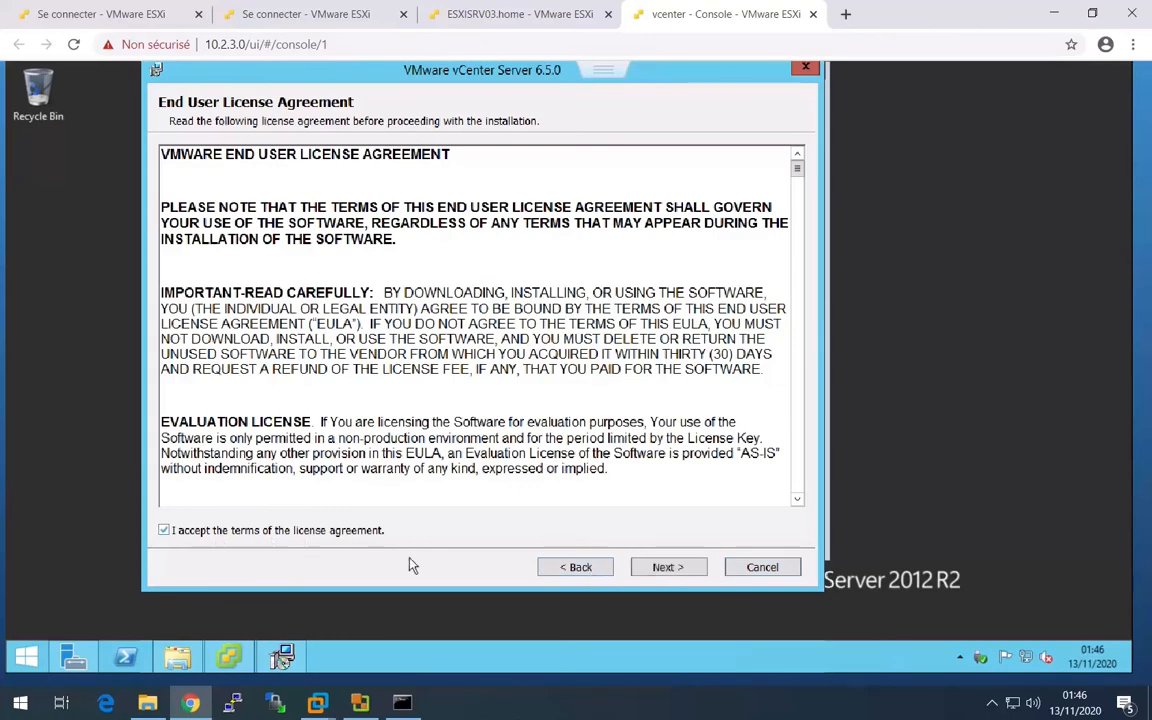
click(664, 568)
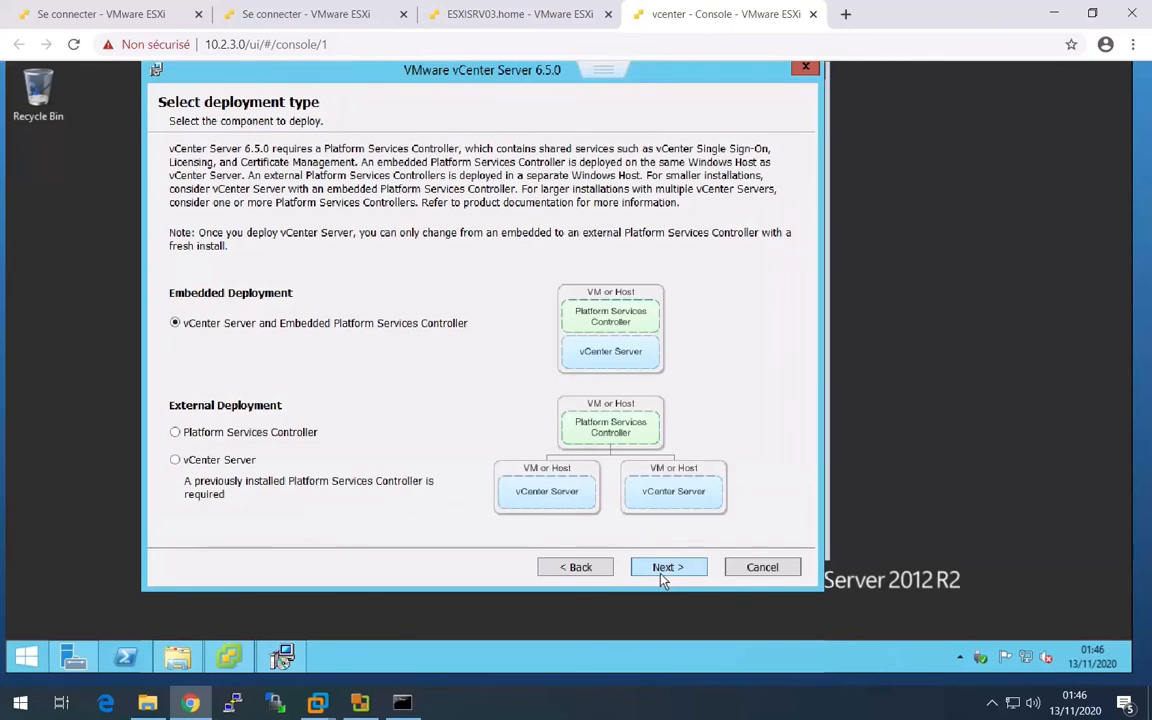
click(604, 73)
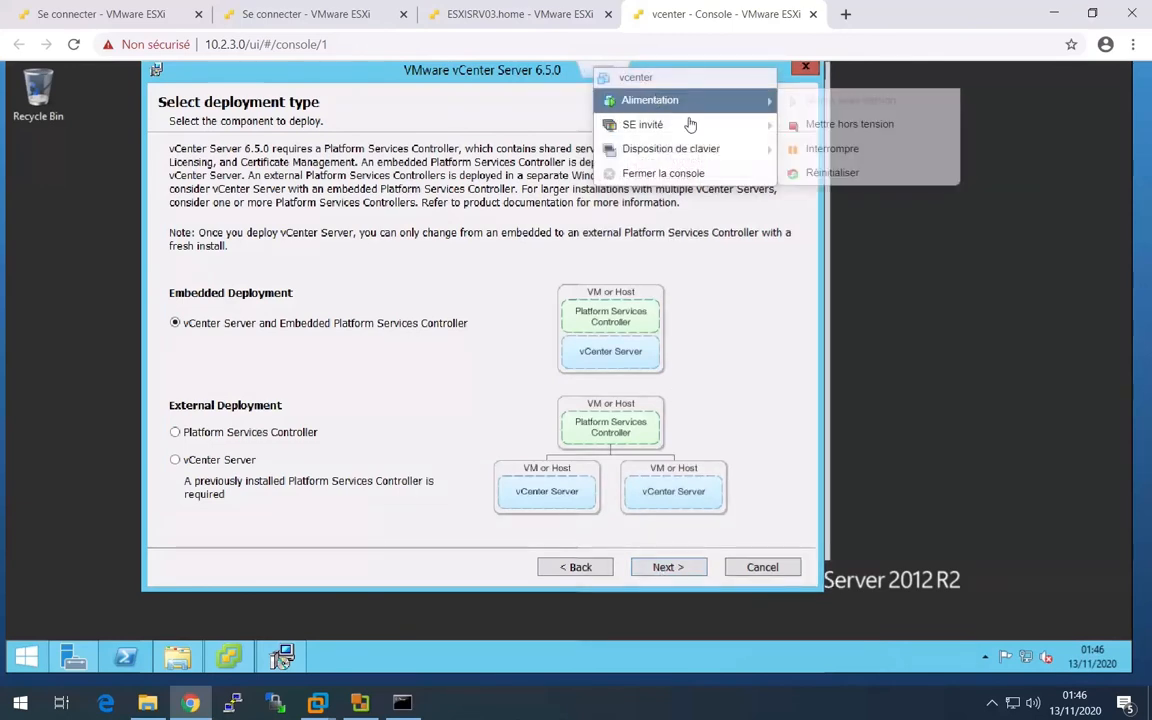
mouse_move(727, 130)
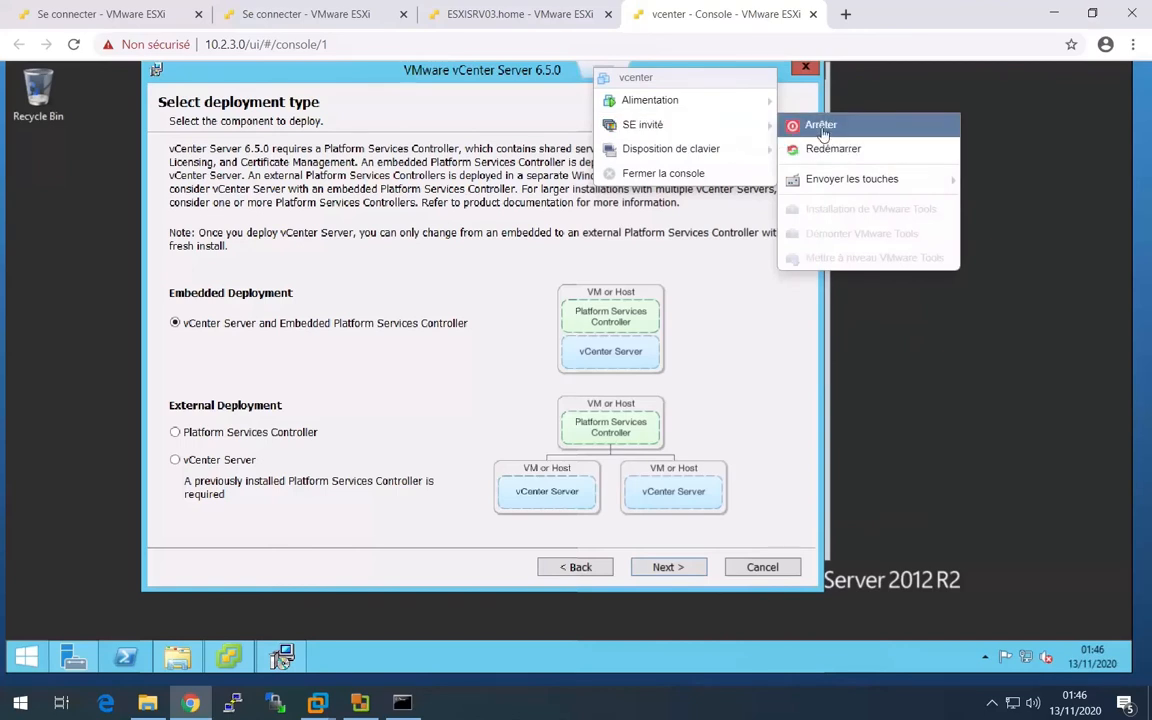
mouse_move(733, 155)
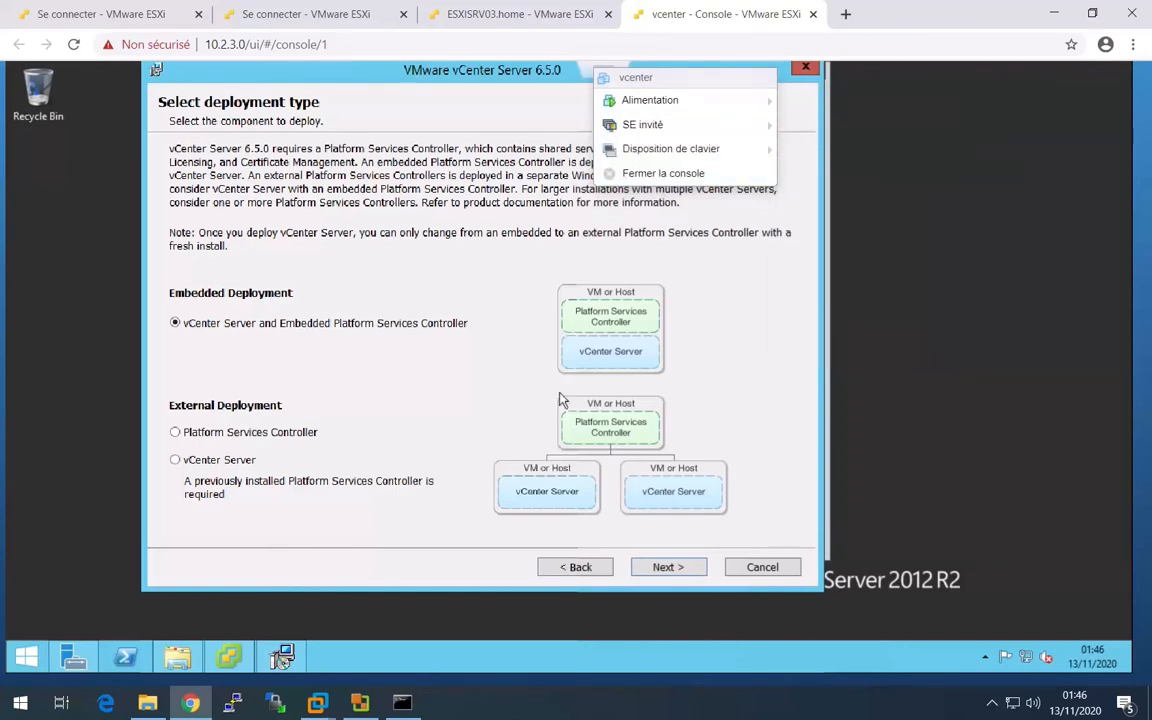
click(502, 416)
- Keep the embedded Platform Services Controller deployment and the system name SRV02VCENTER.UAS.PRIVATE, and acknowledge the IPv6 name warning
click(669, 569)
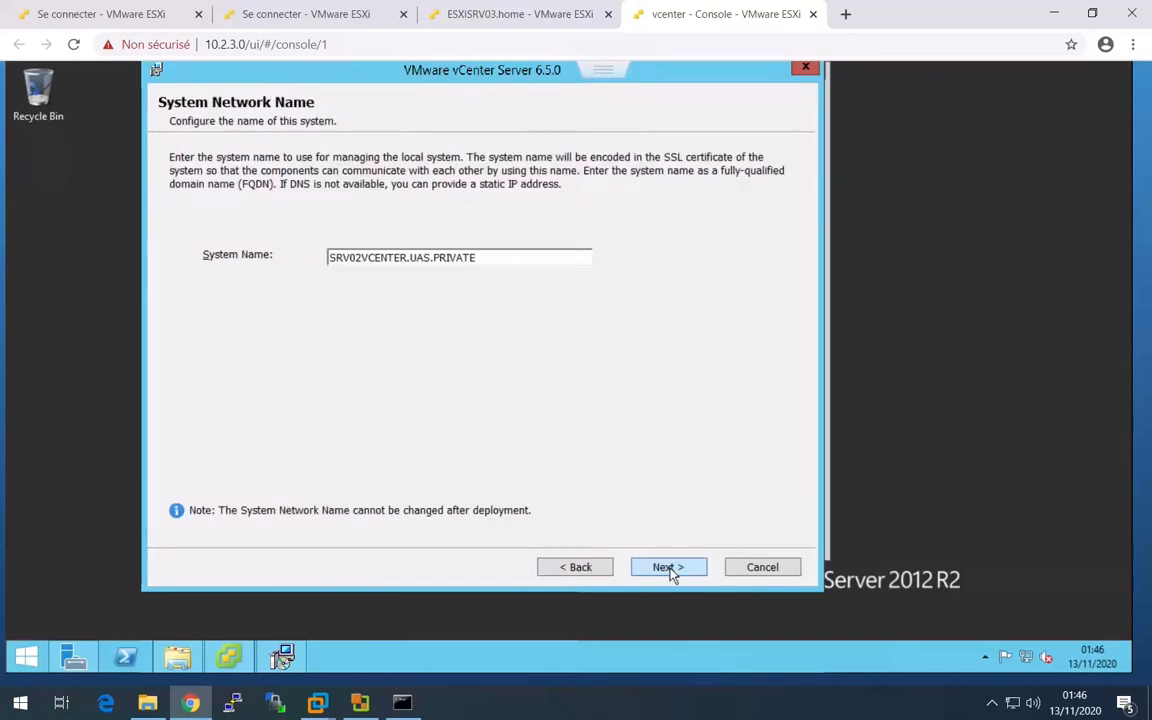
click(669, 569)
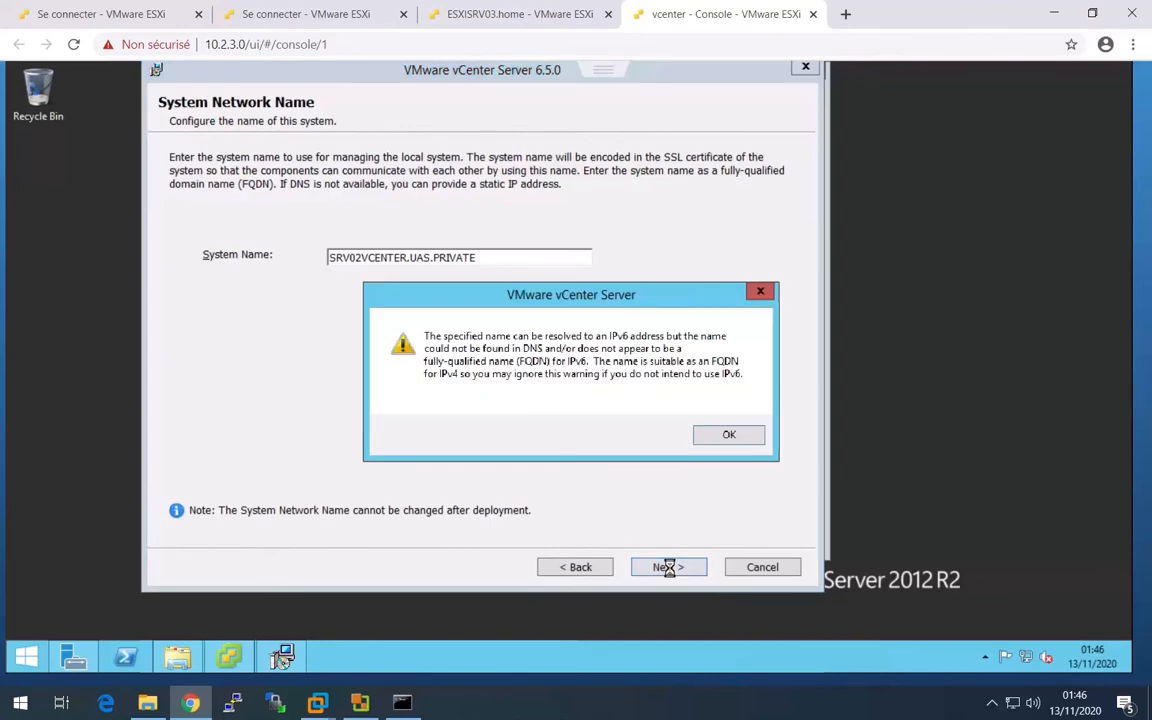
click(722, 433)
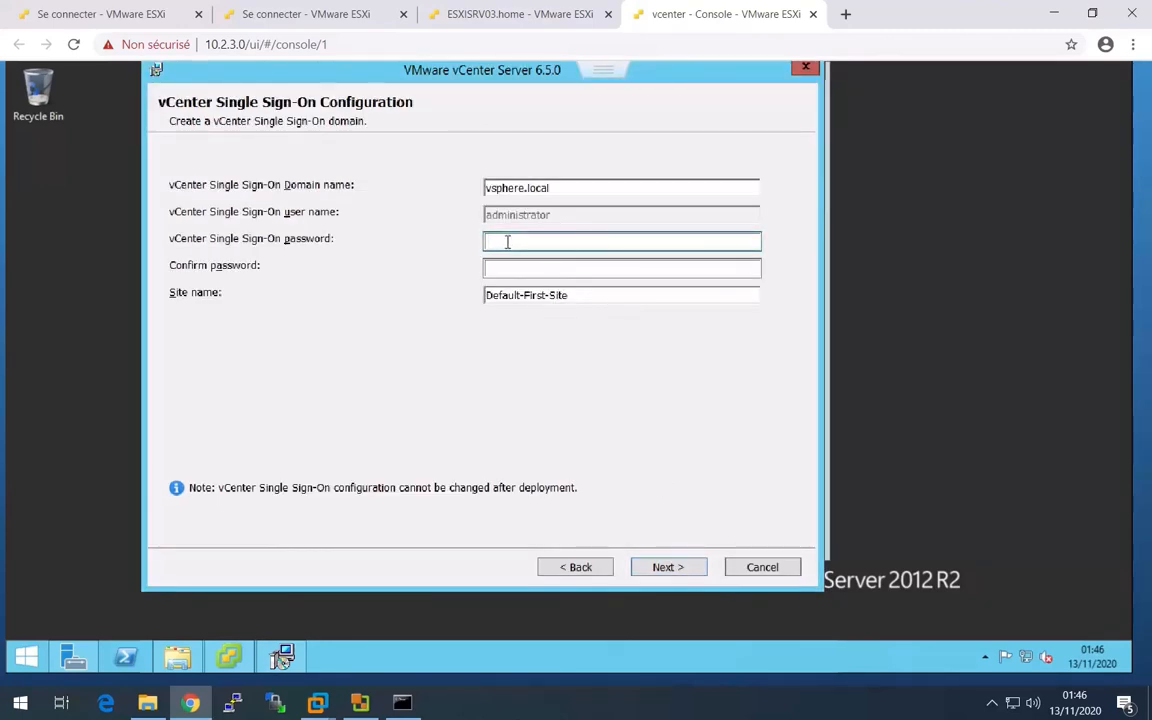
- Enter and confirm the vCenter Single Sign-On password for the vsphere.local administrator
text(******)
key(Tab)
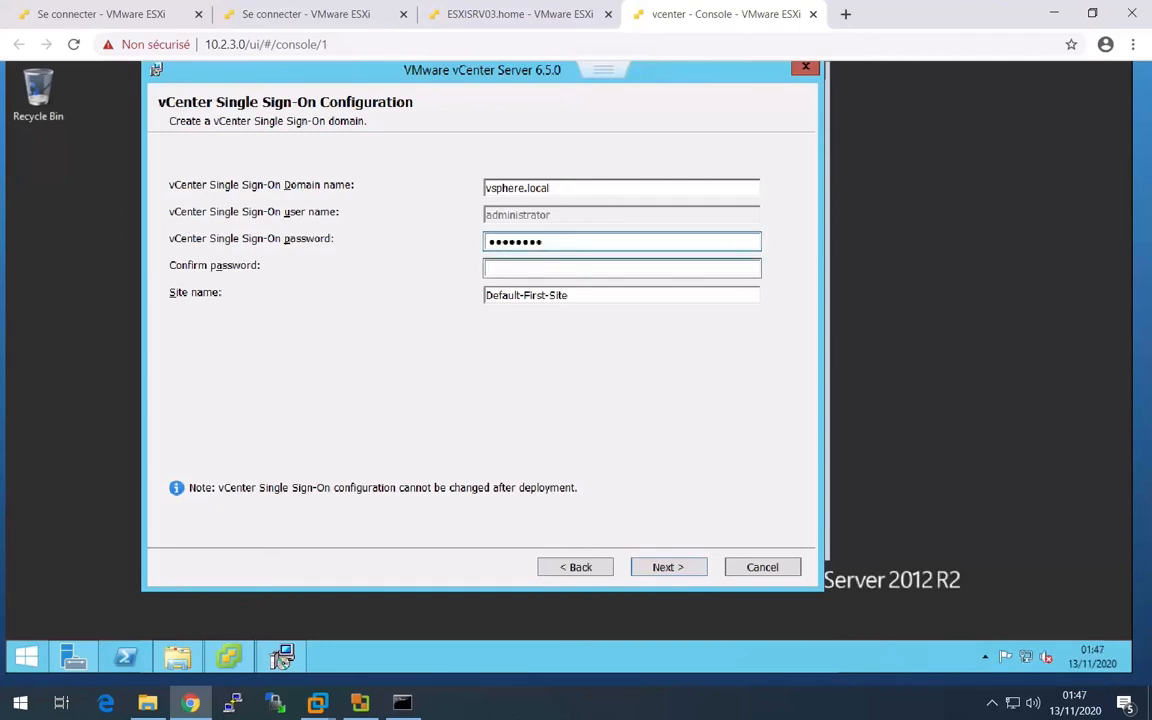
text(*******)
- Return to the ESXi host page and launch VMware Remote Console for the vcenter VM, allowing the browser to open it
click(486, 18)
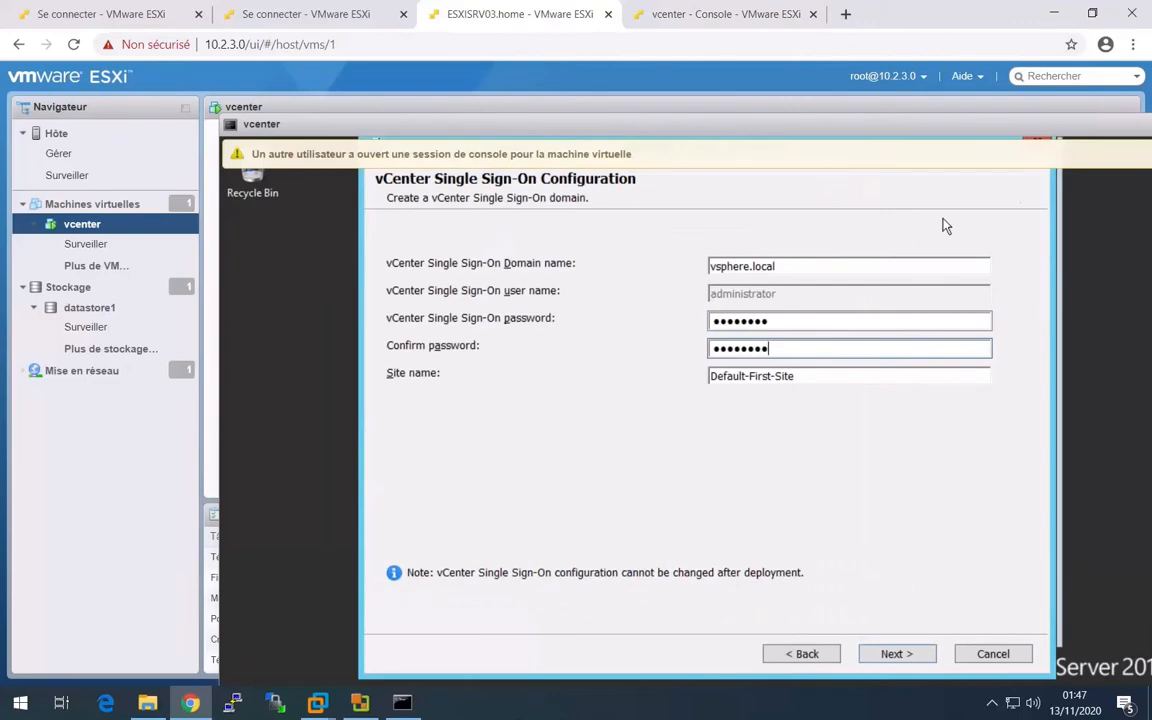
drag(980, 126, 533, 172)
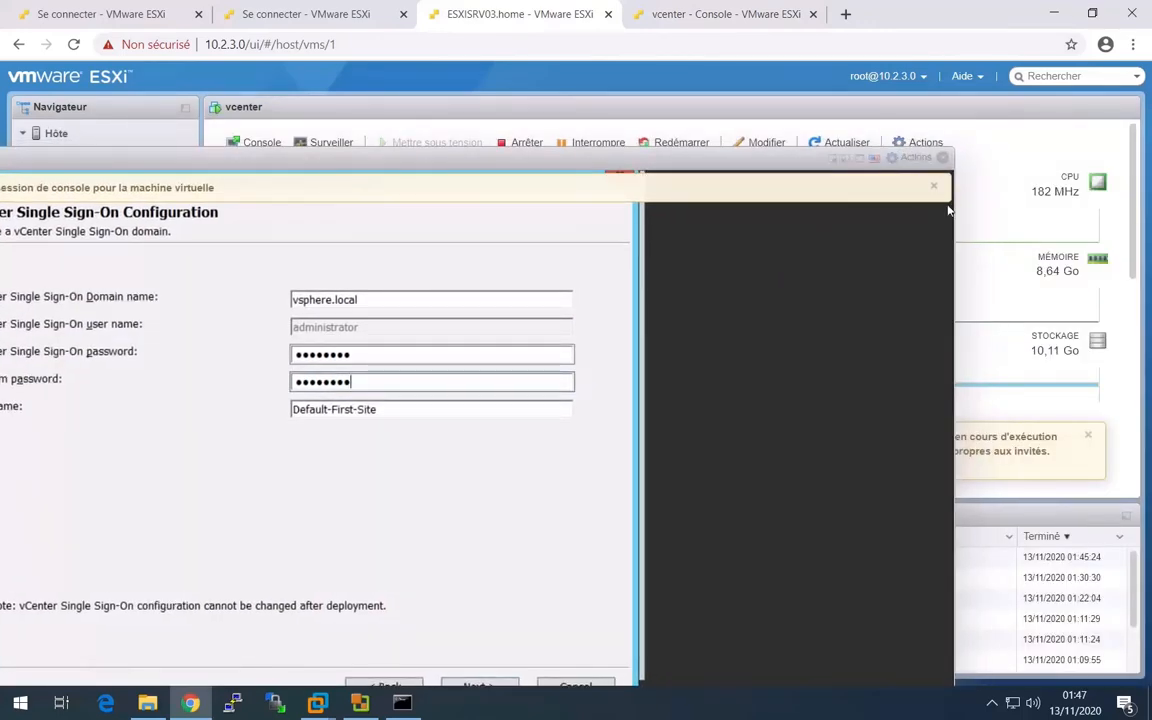
click(915, 157)
mouse_move(890, 272)
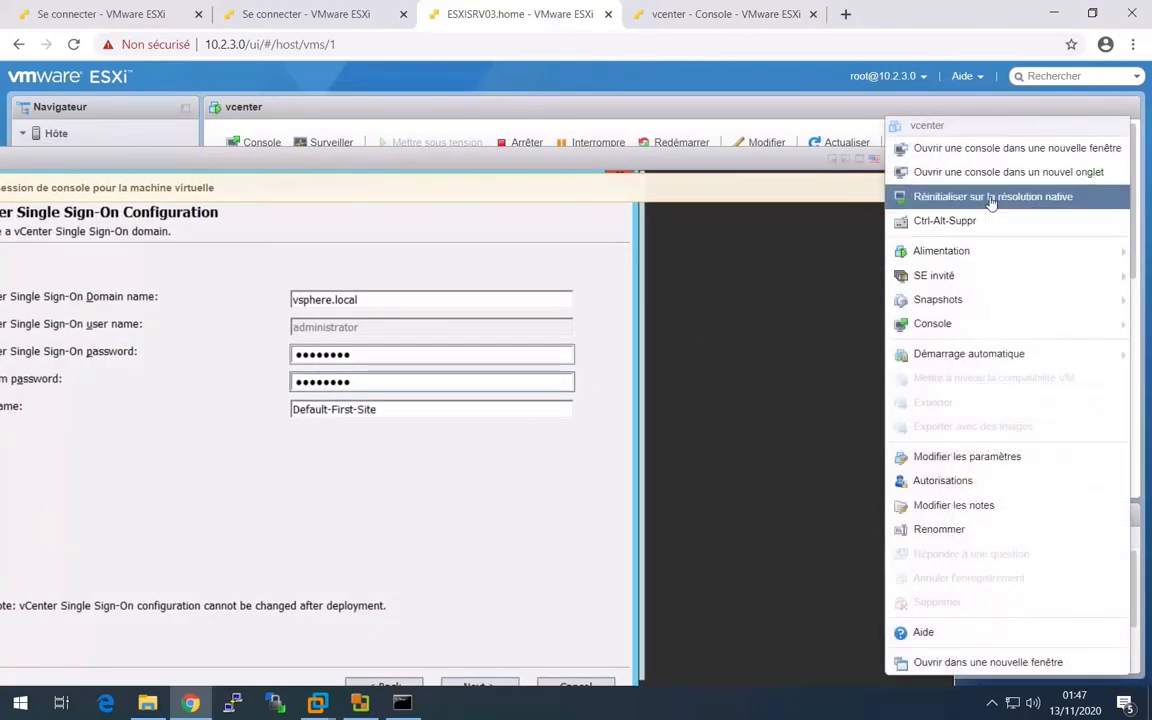
mouse_move(991, 290)
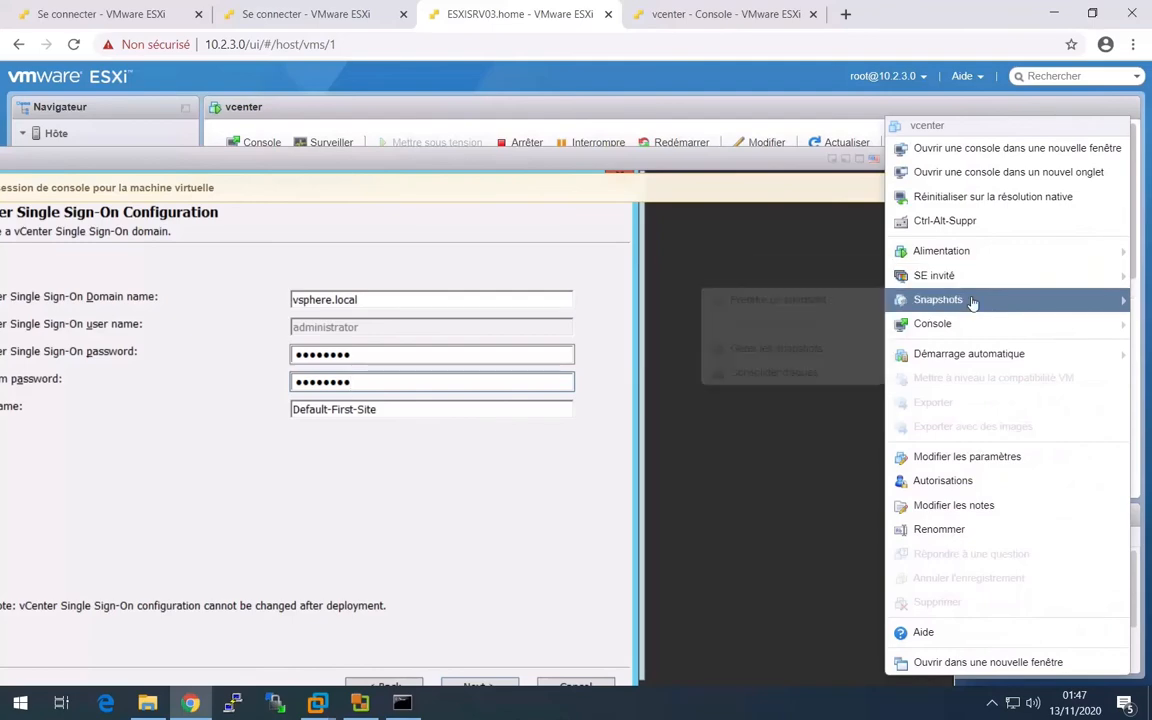
mouse_move(962, 326)
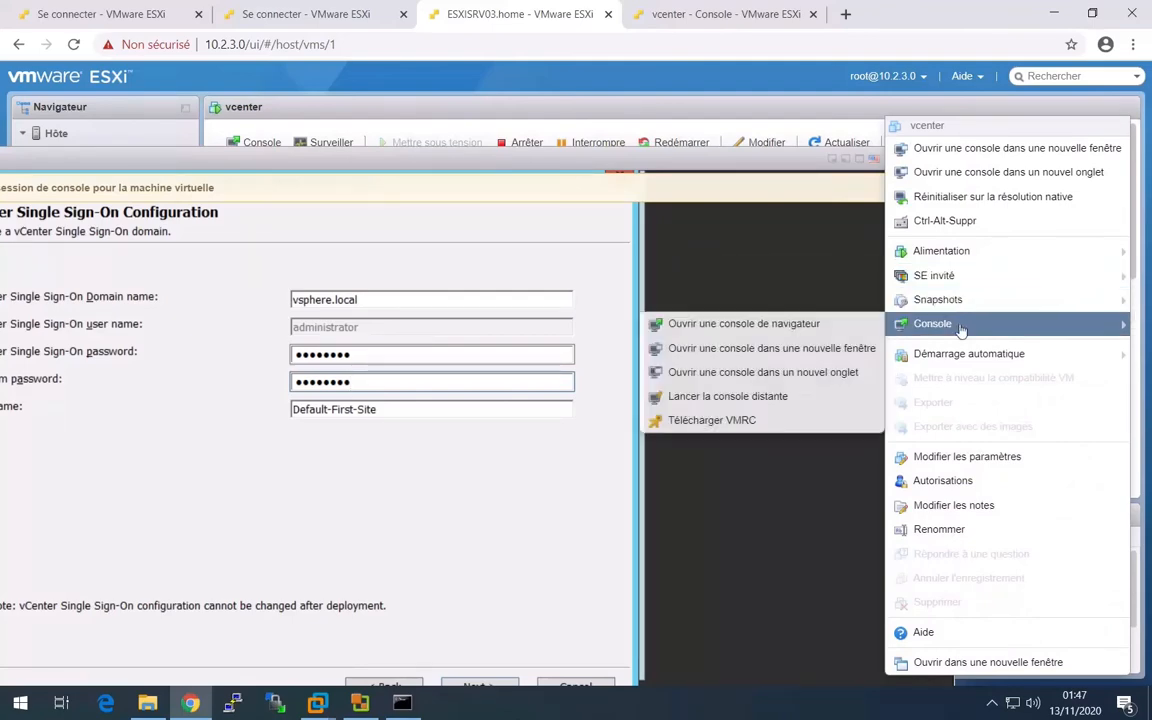
click(752, 397)
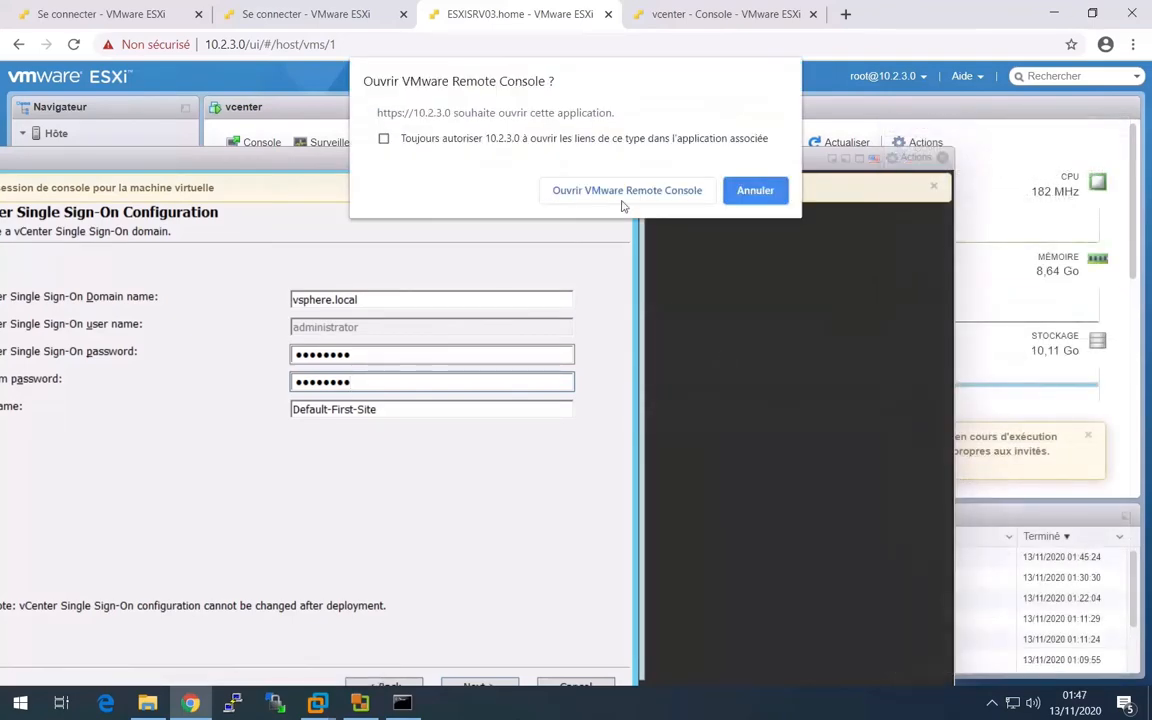
click(604, 192)
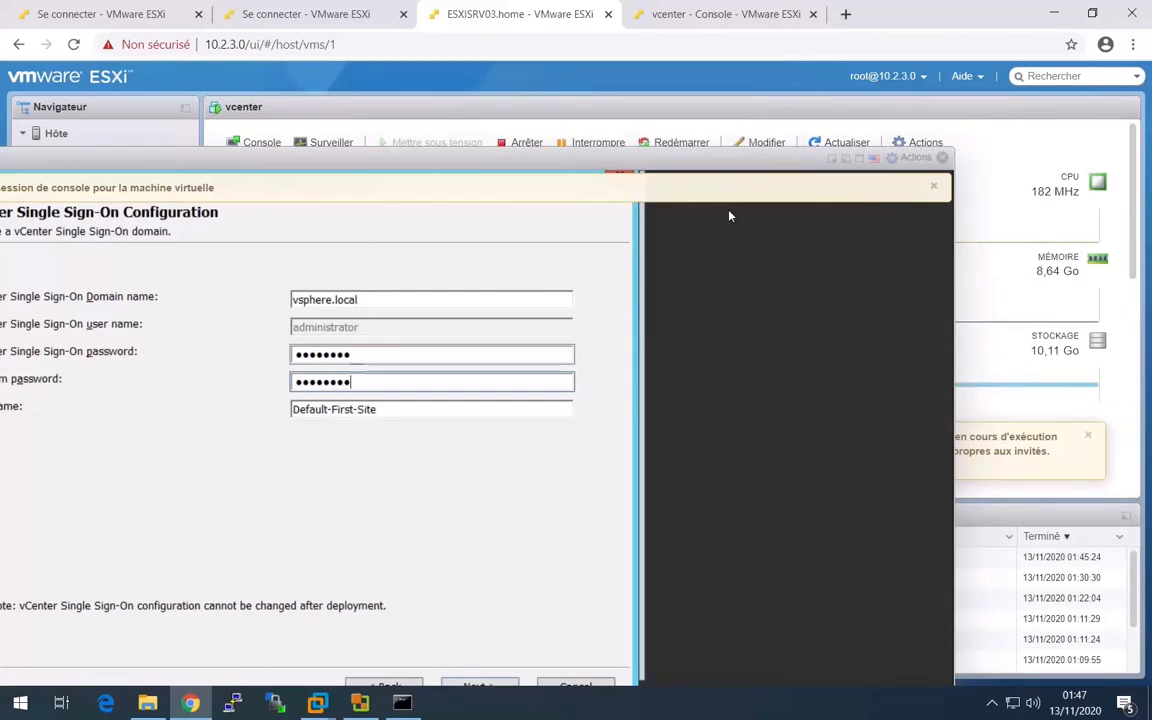
- Close the browser console tab, always trust the host's certificate in VMware Remote Console, connect anyway and maximize the console window
click(933, 185)
click(813, 14)
click(455, 705)
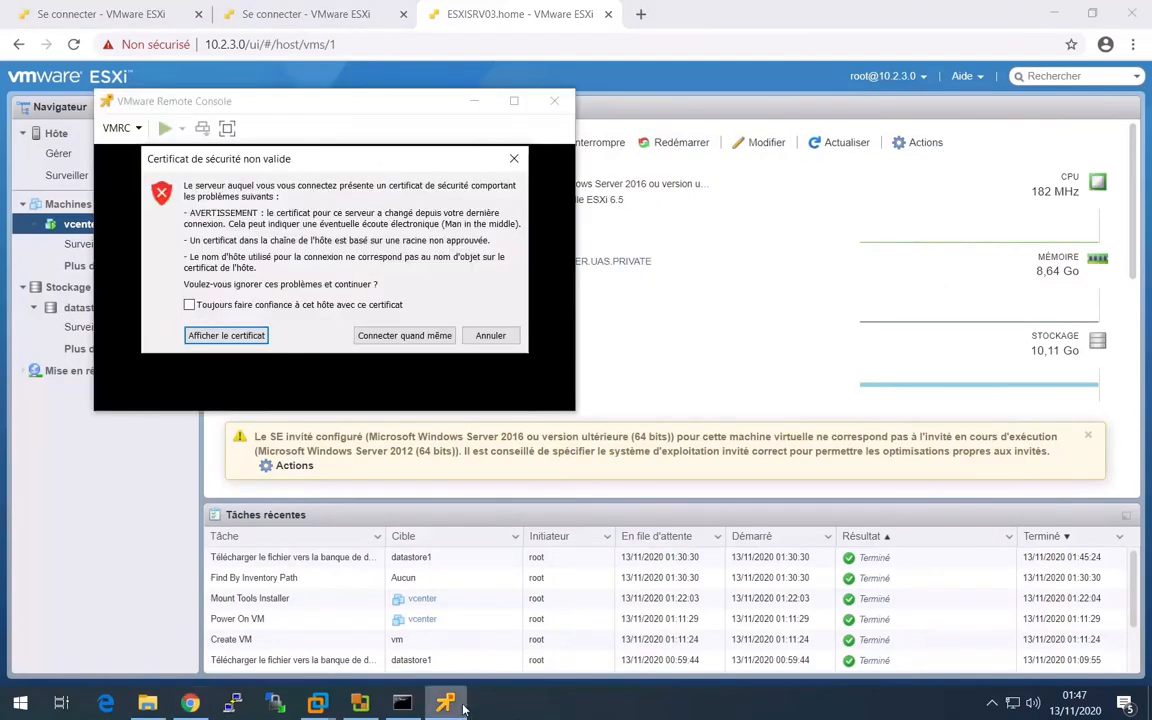
click(212, 308)
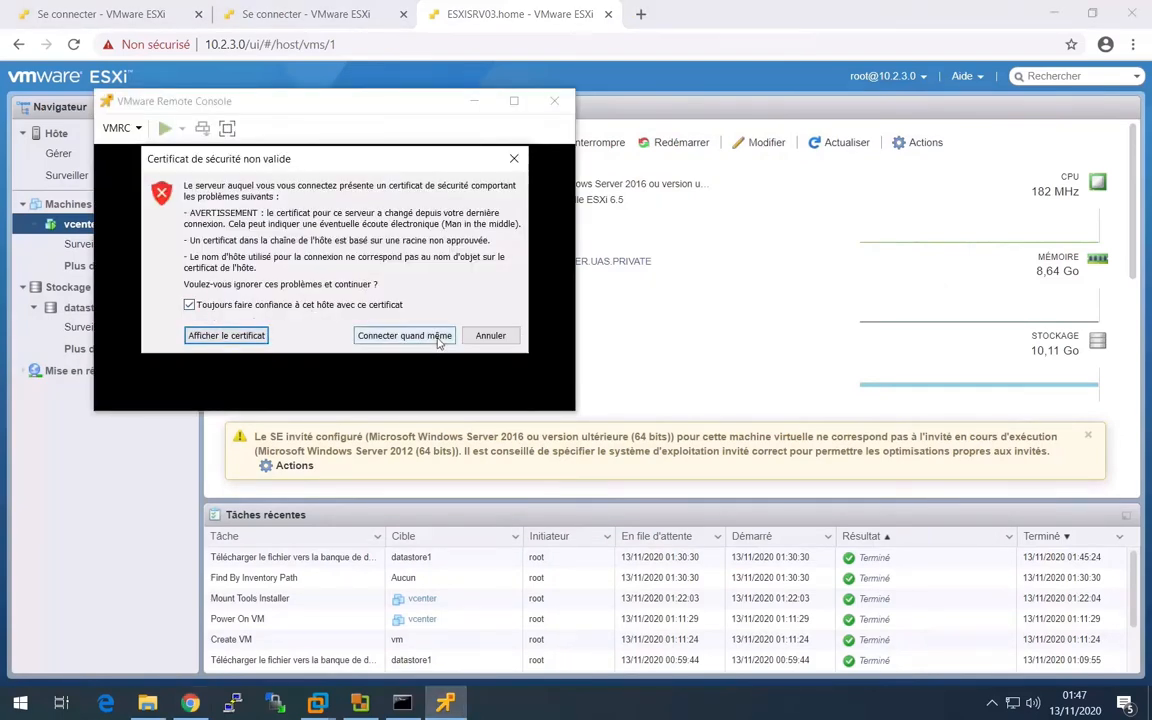
click(405, 335)
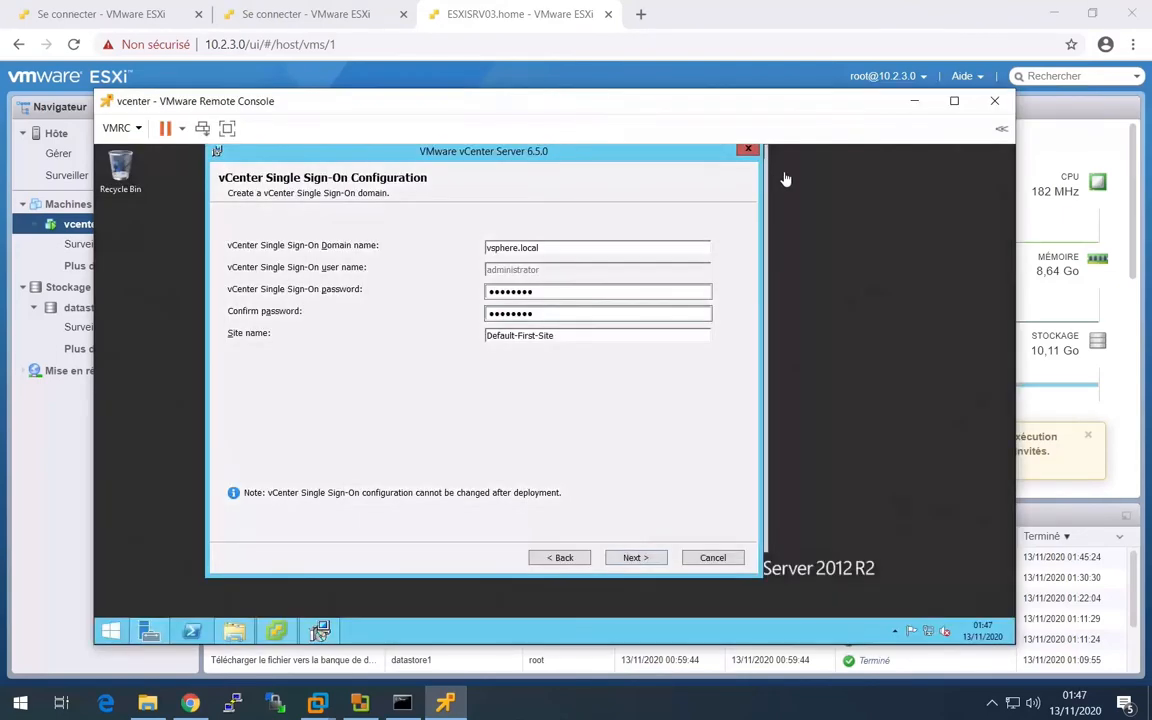
click(954, 100)
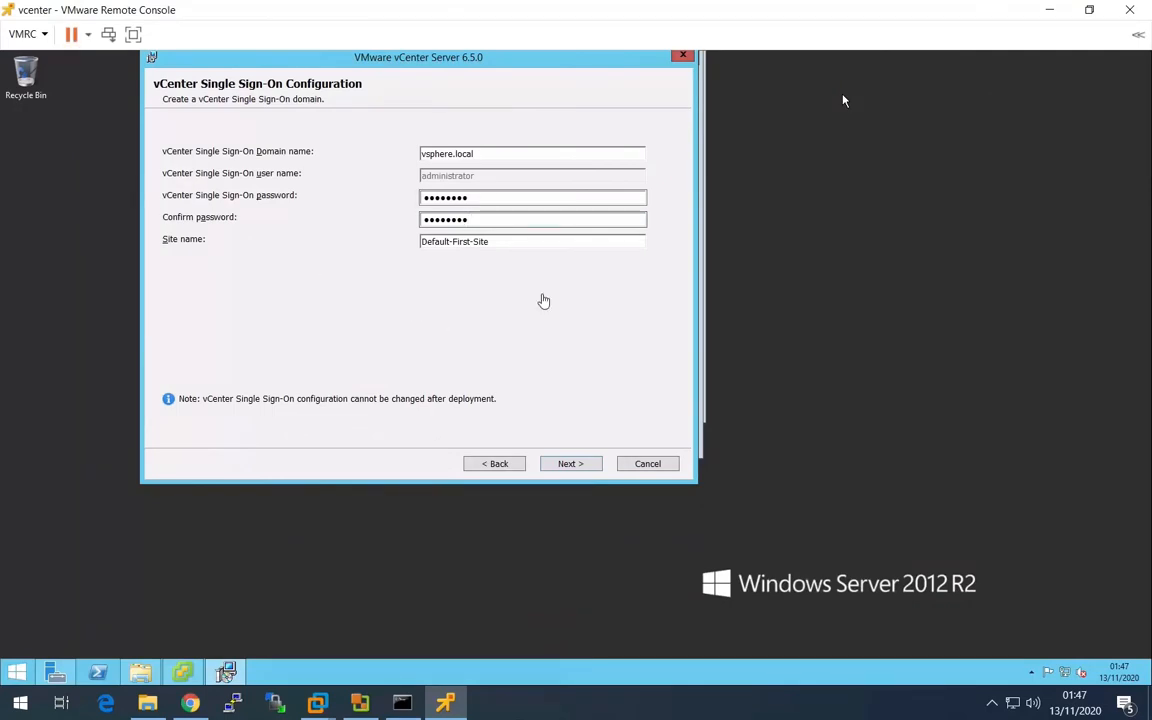
- Accept the Single Sign-On settings, keep the Windows Local System Account for the service and the embedded VMware Postgres database
click(569, 466)
click(569, 465)
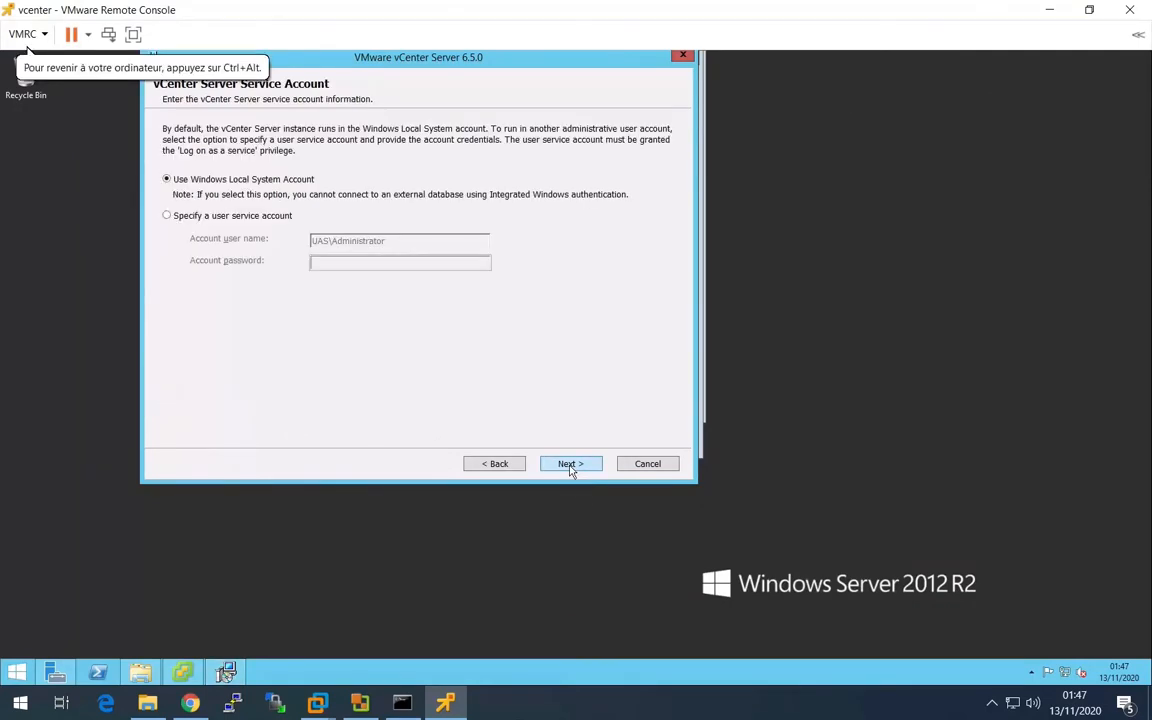
click(582, 467)
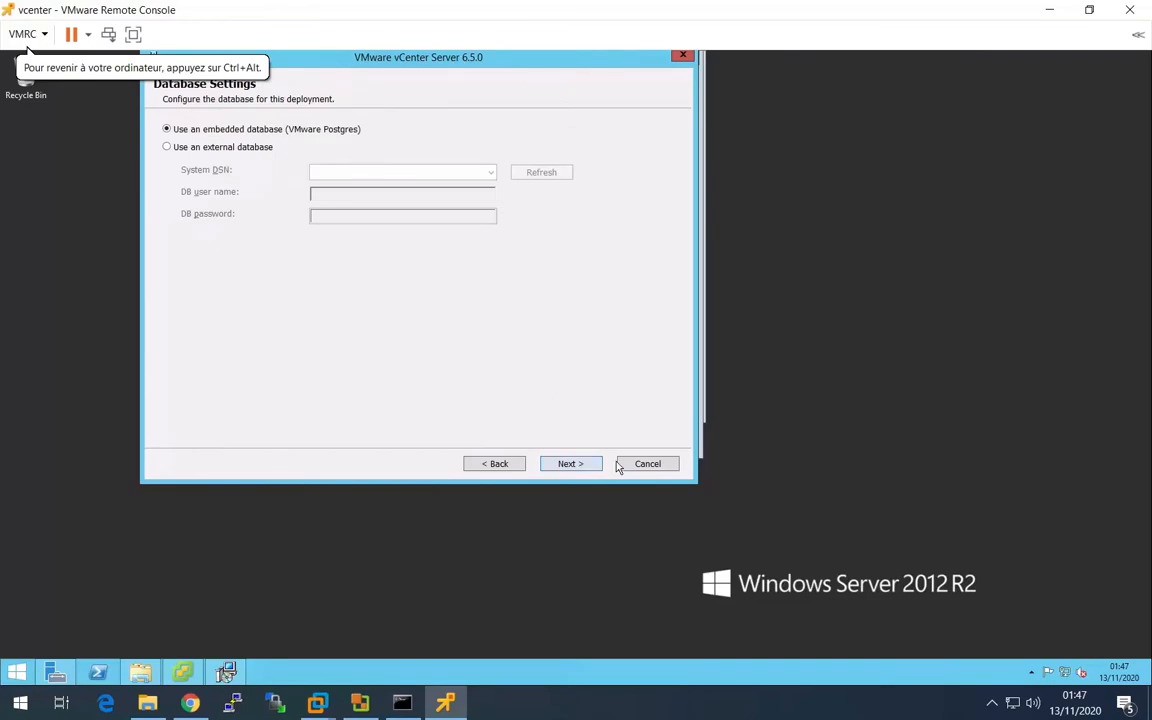
click(575, 467)
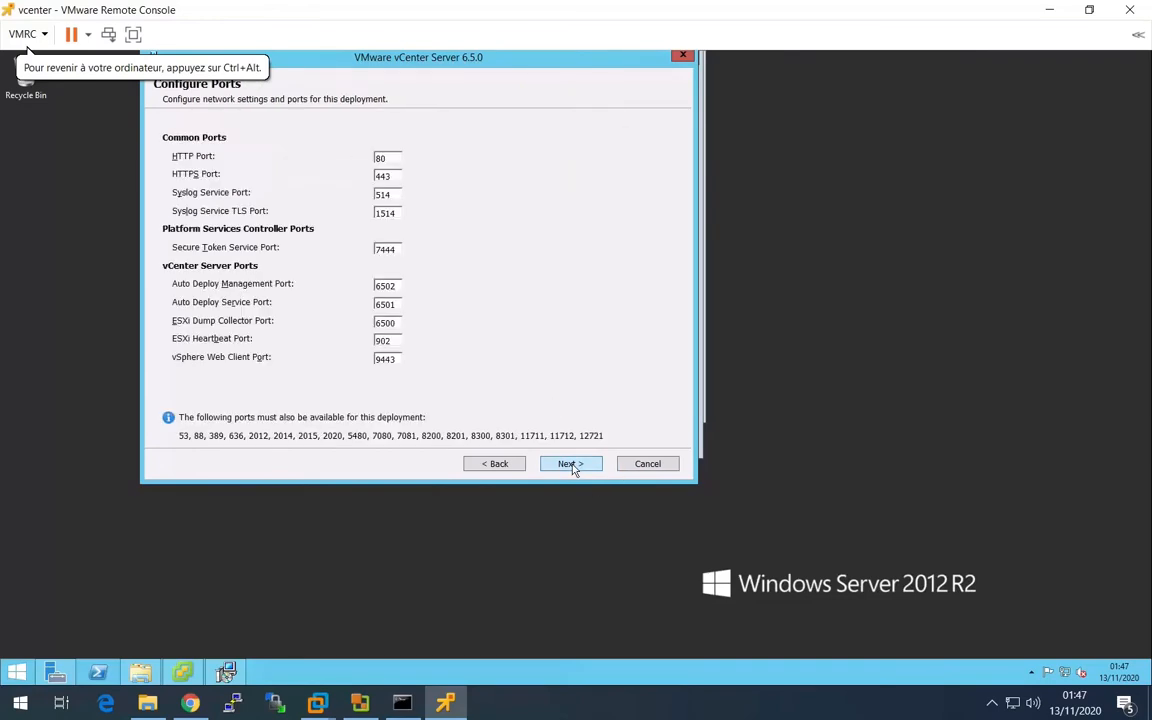
- Keep the default ports, directories and Customer Experience Improvement Program participation, and start the vCenter Server installation
click(569, 465)
click(574, 468)
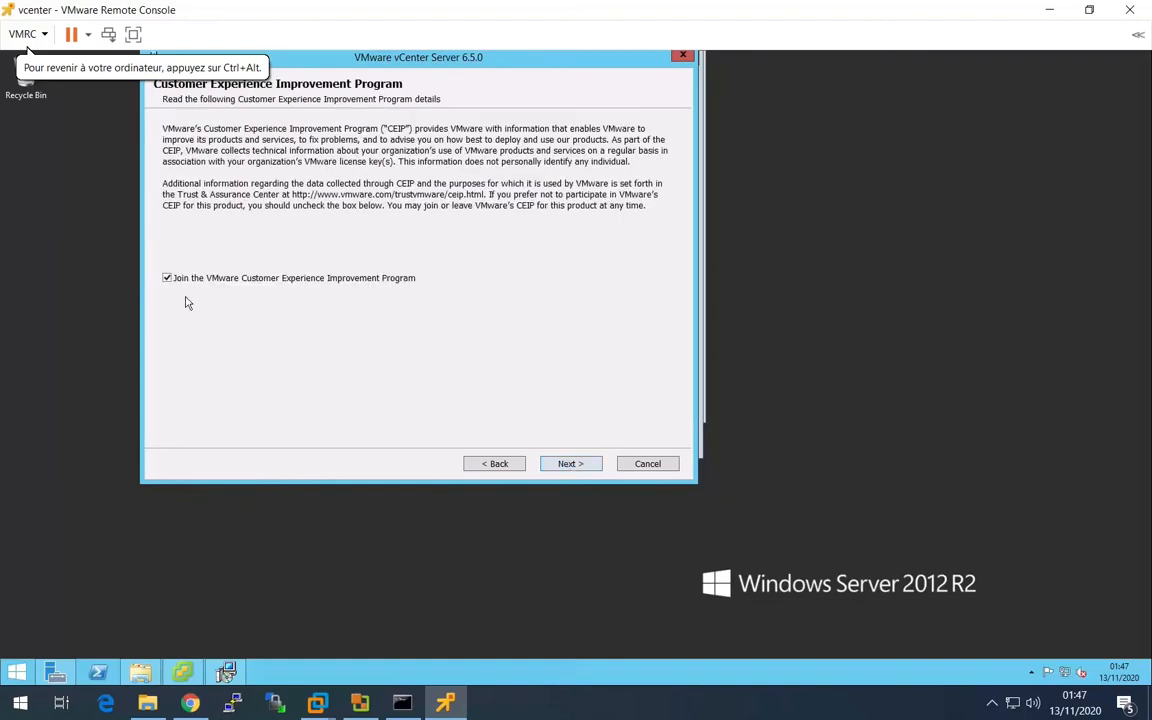
click(569, 465)
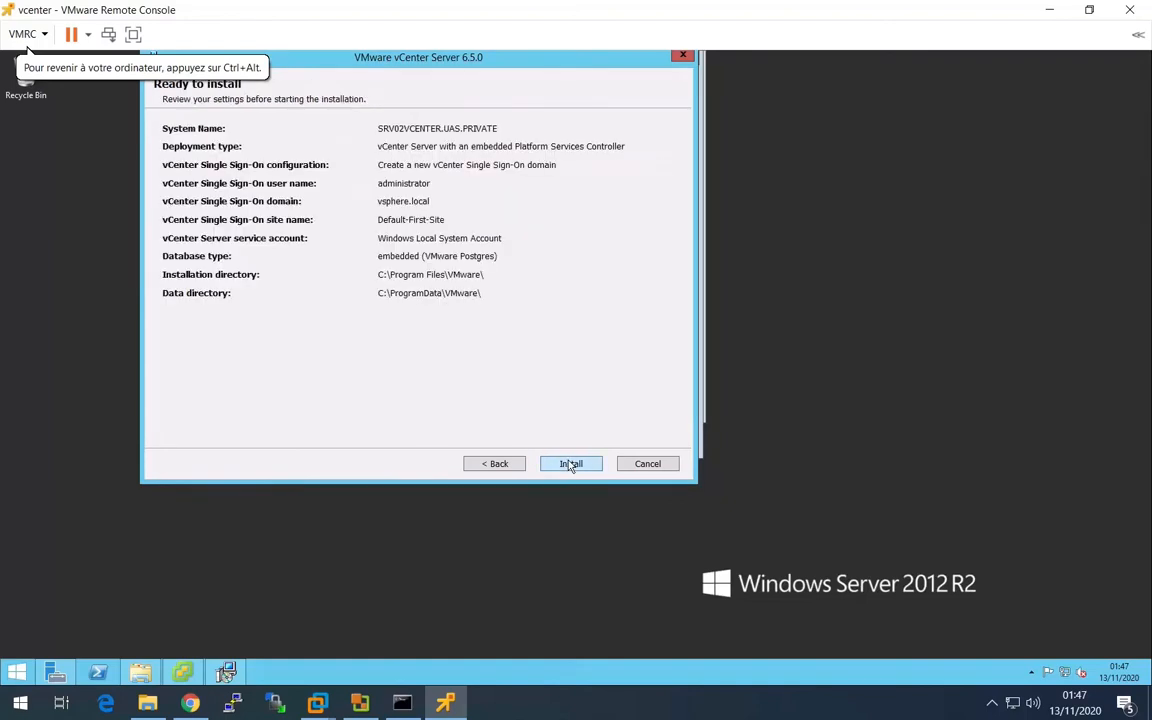
click(570, 465)
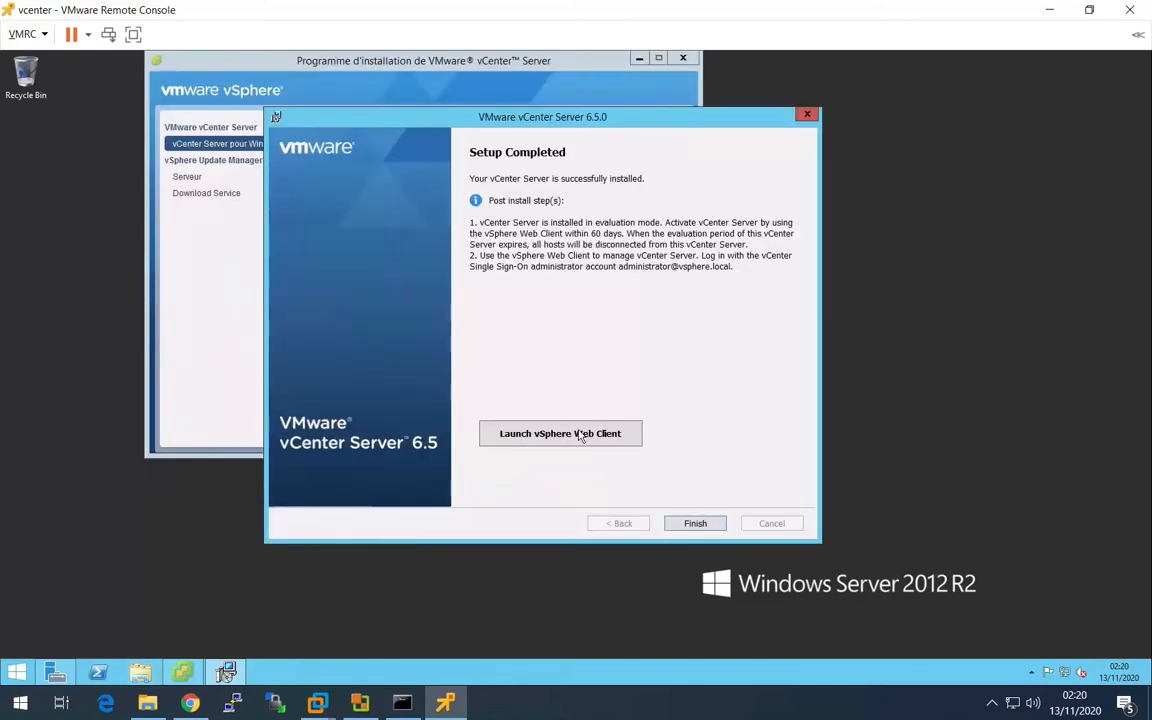
- Launch the vSphere Web Client in Internet Explorer without recommended settings, continue past the certificate warning and maximize the browser
click(582, 436)
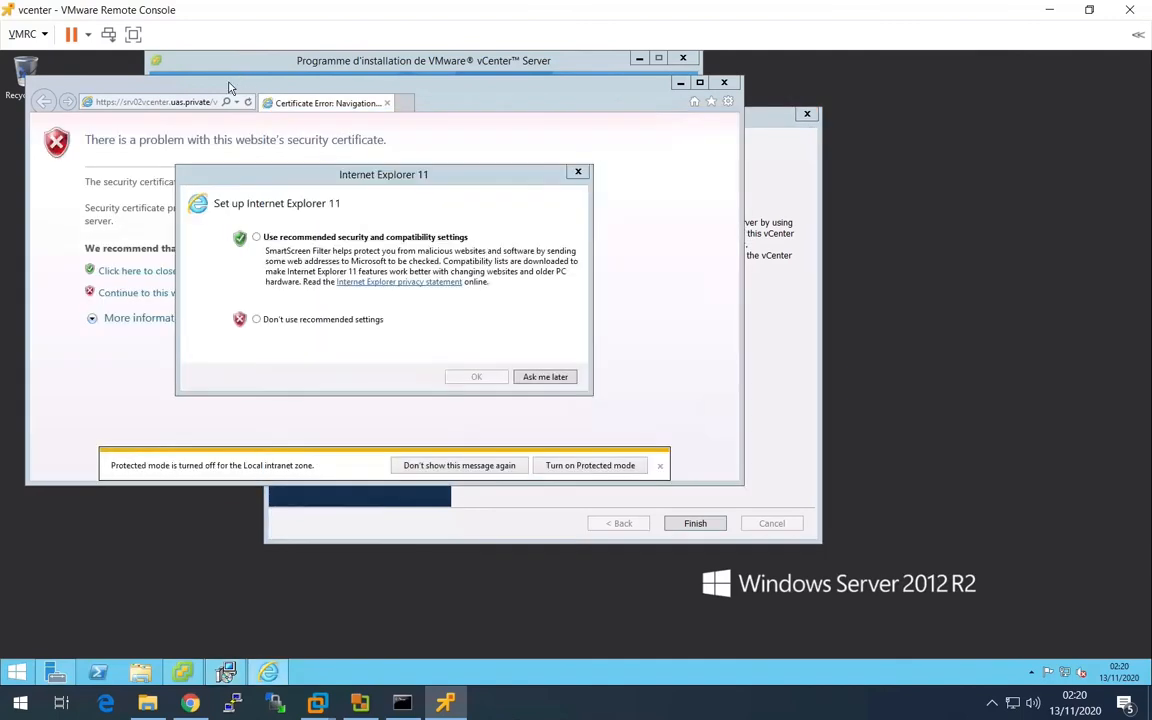
click(345, 319)
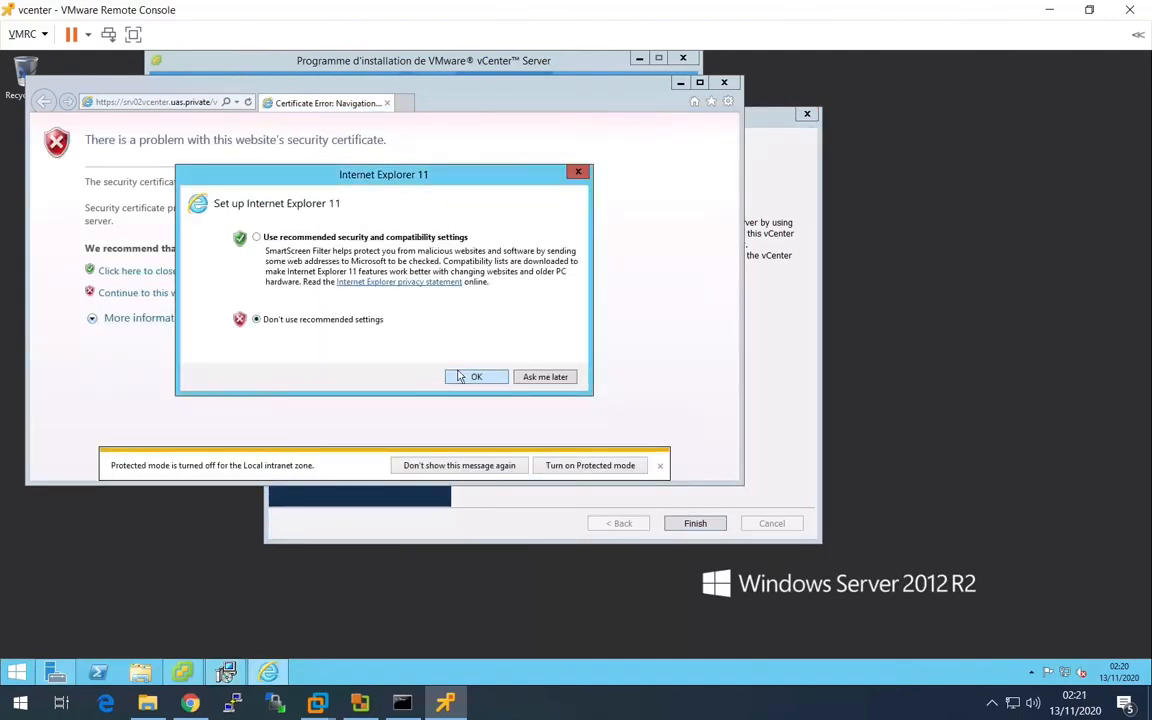
click(473, 377)
click(212, 293)
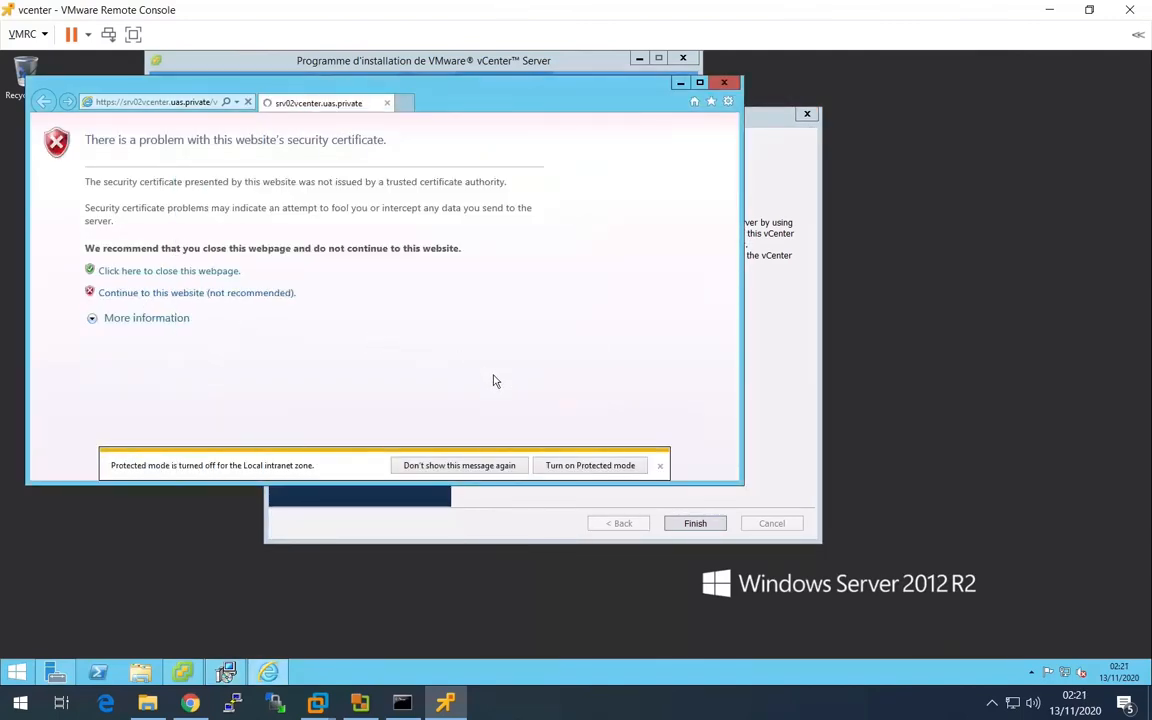
click(700, 83)
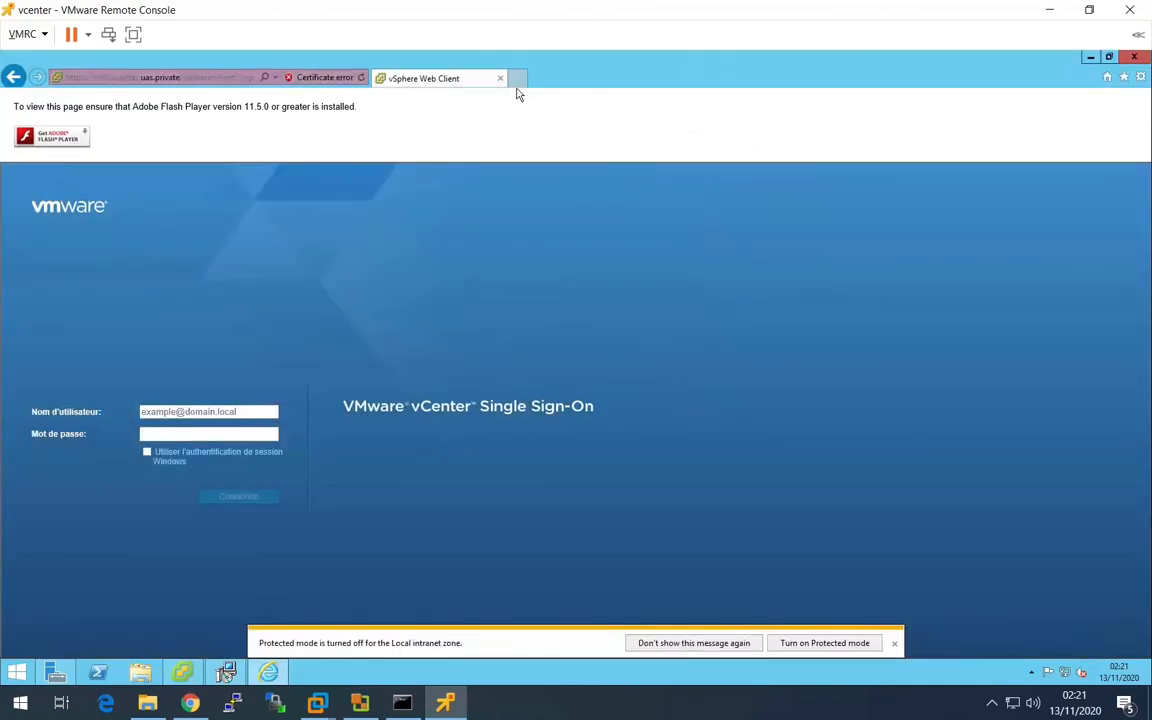
- Sign in to vCenter Single Sign-On as the vsphere.local domain's administrator with the account password
click(185, 411)
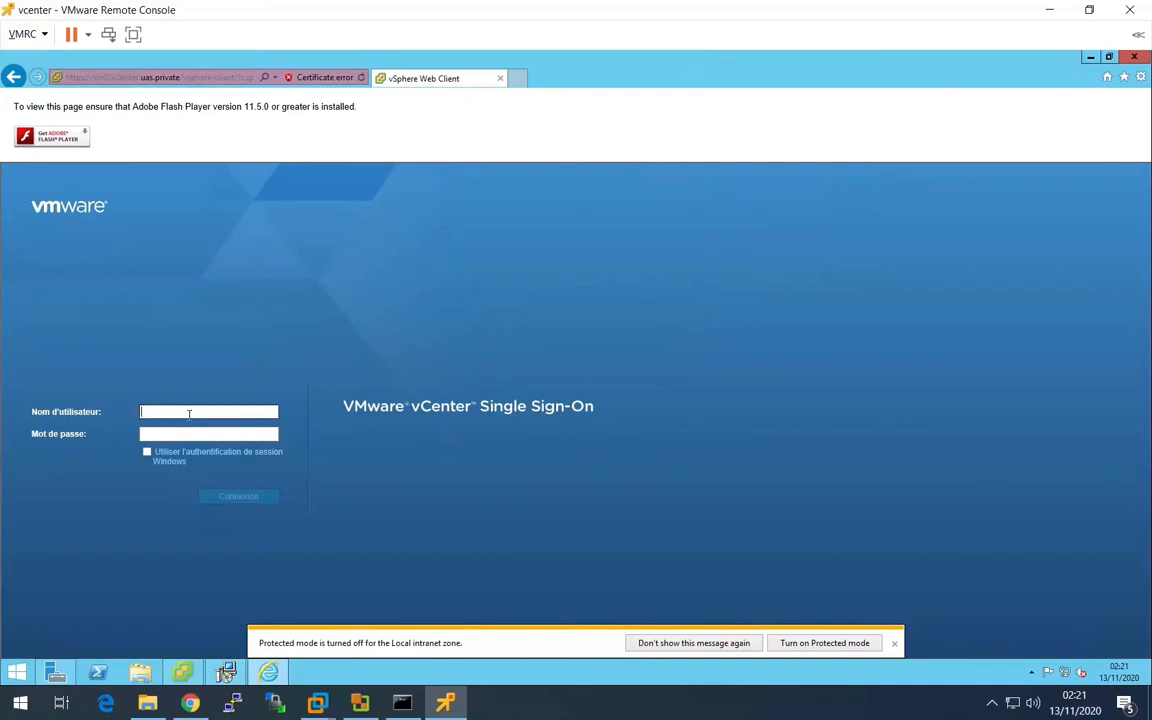
text(ad)
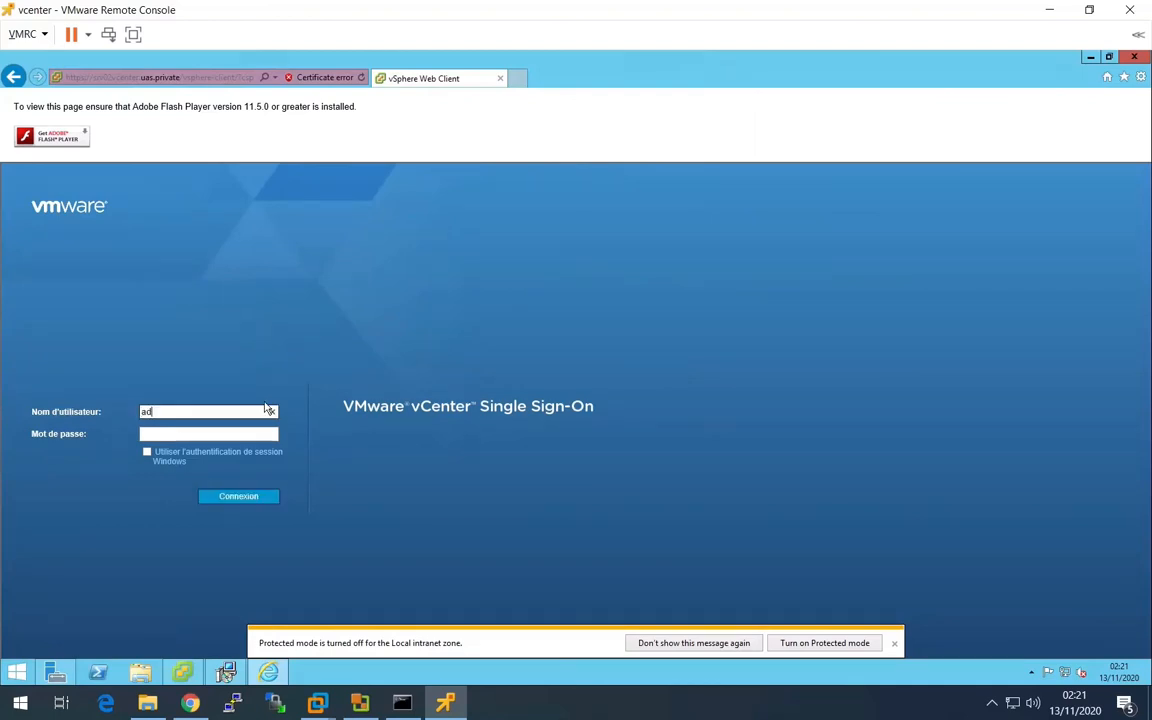
text(ministrator@v)
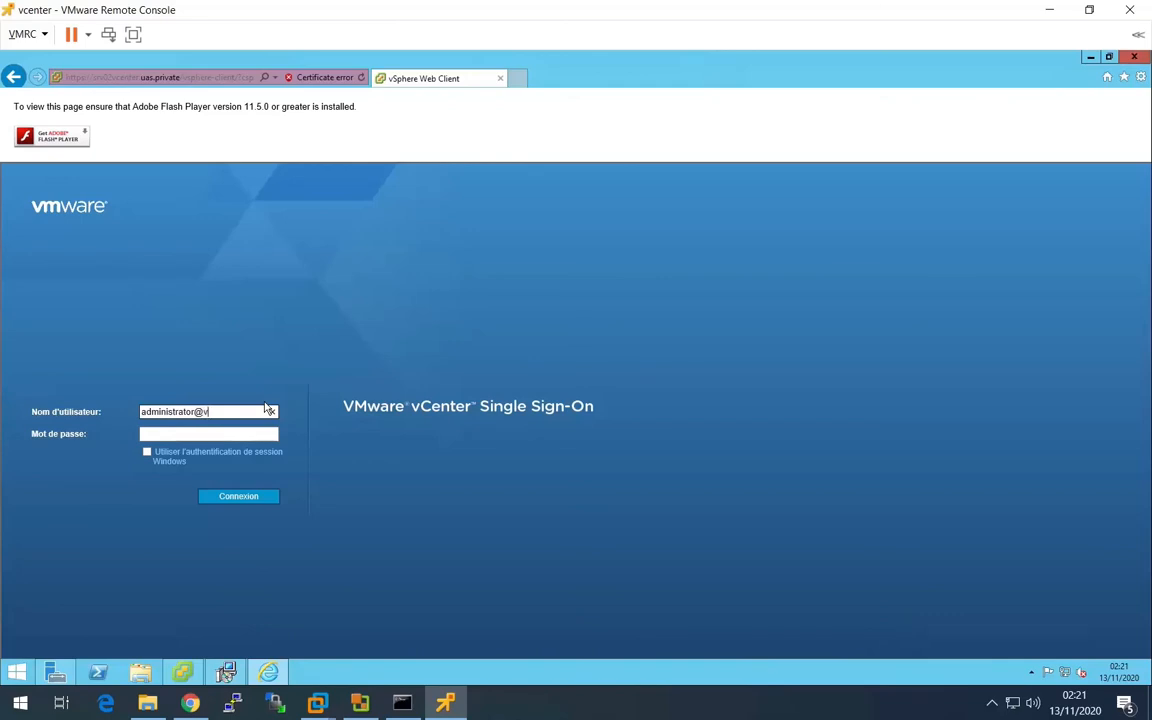
text(sphere.local)
key(Tab)
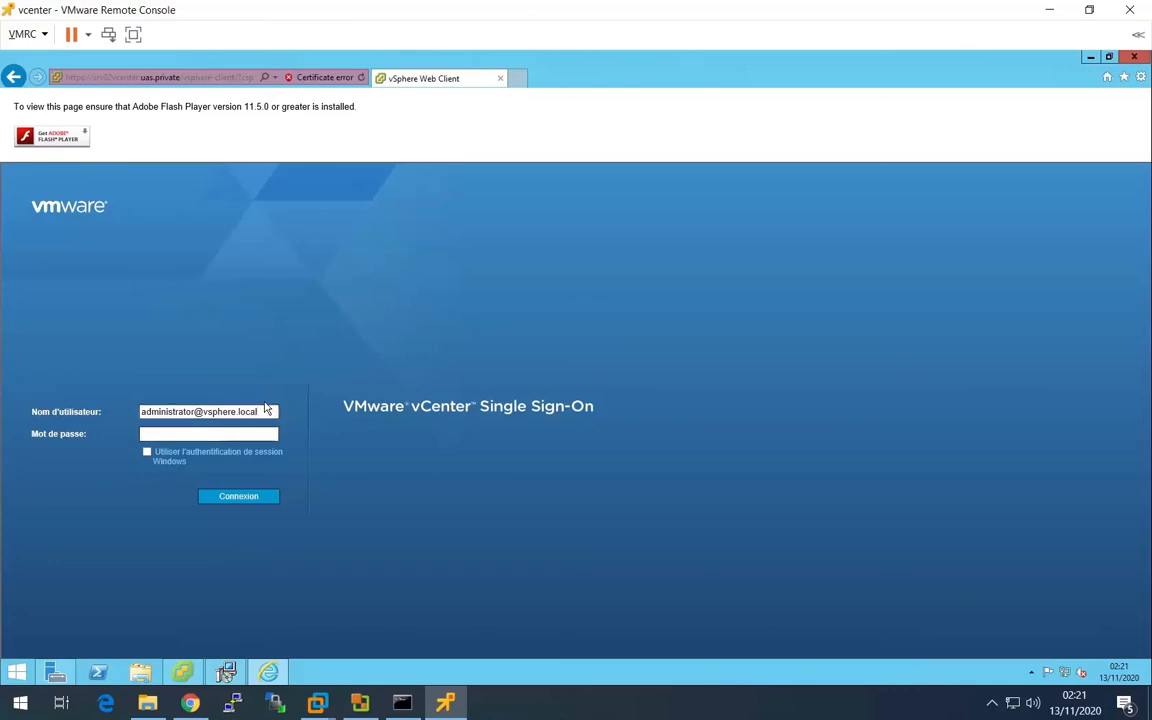
text(••••••••)
key(Return)
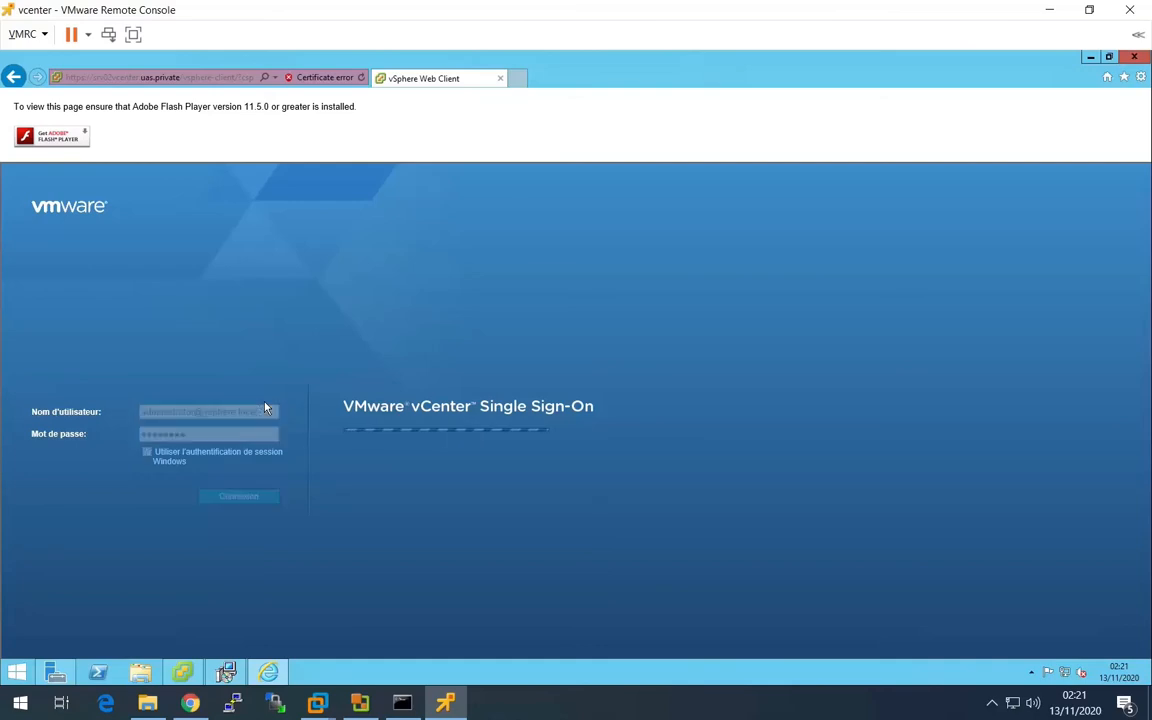
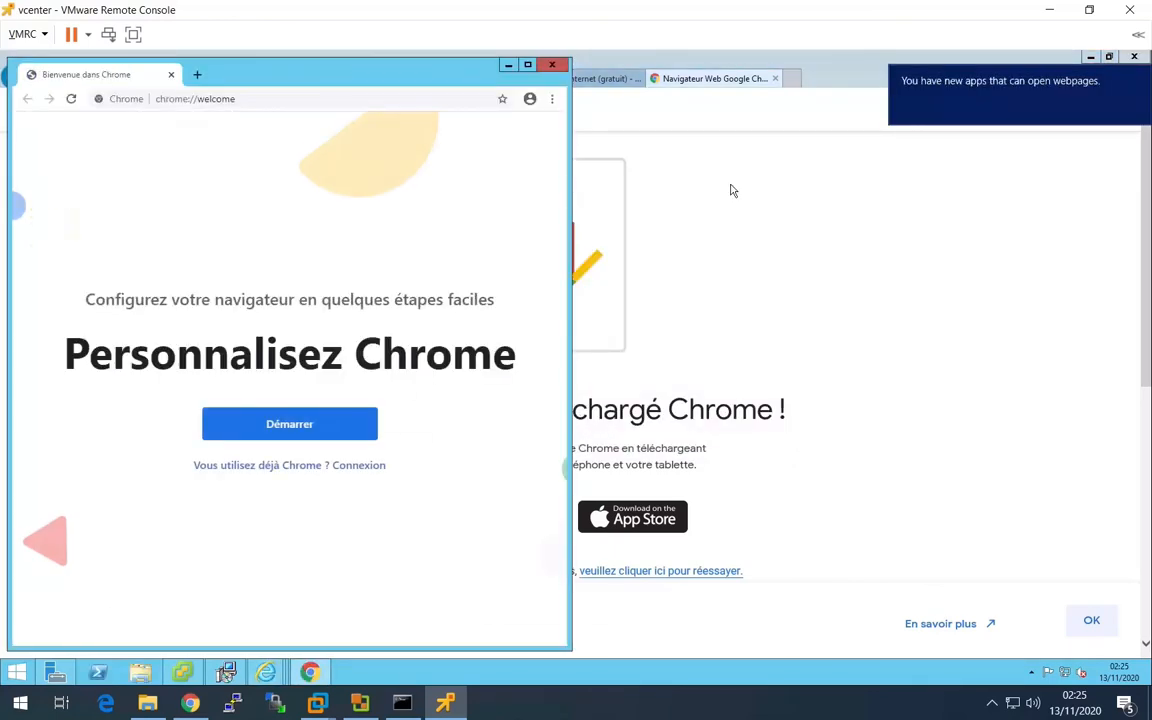
- Copy the vSphere Web Client address from Internet Explorer and open it in the newly installed Chrome on the vcenter VM
click(884, 207)
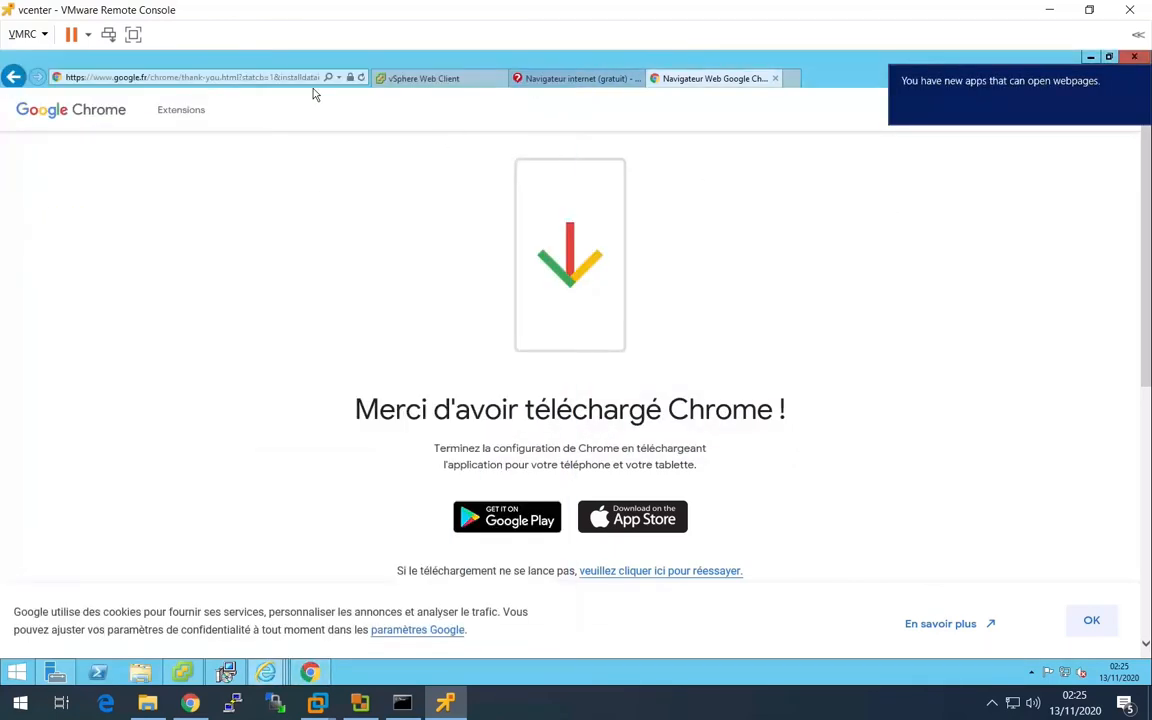
click(415, 79)
click(200, 78)
right_click(208, 78)
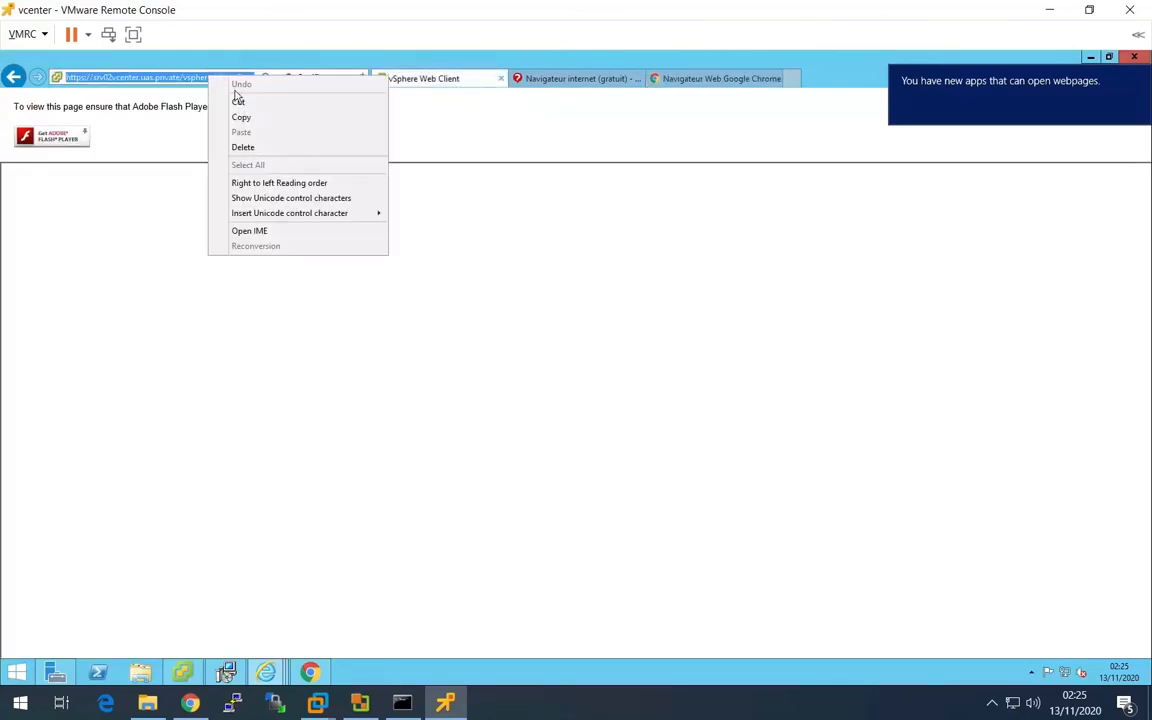
click(252, 118)
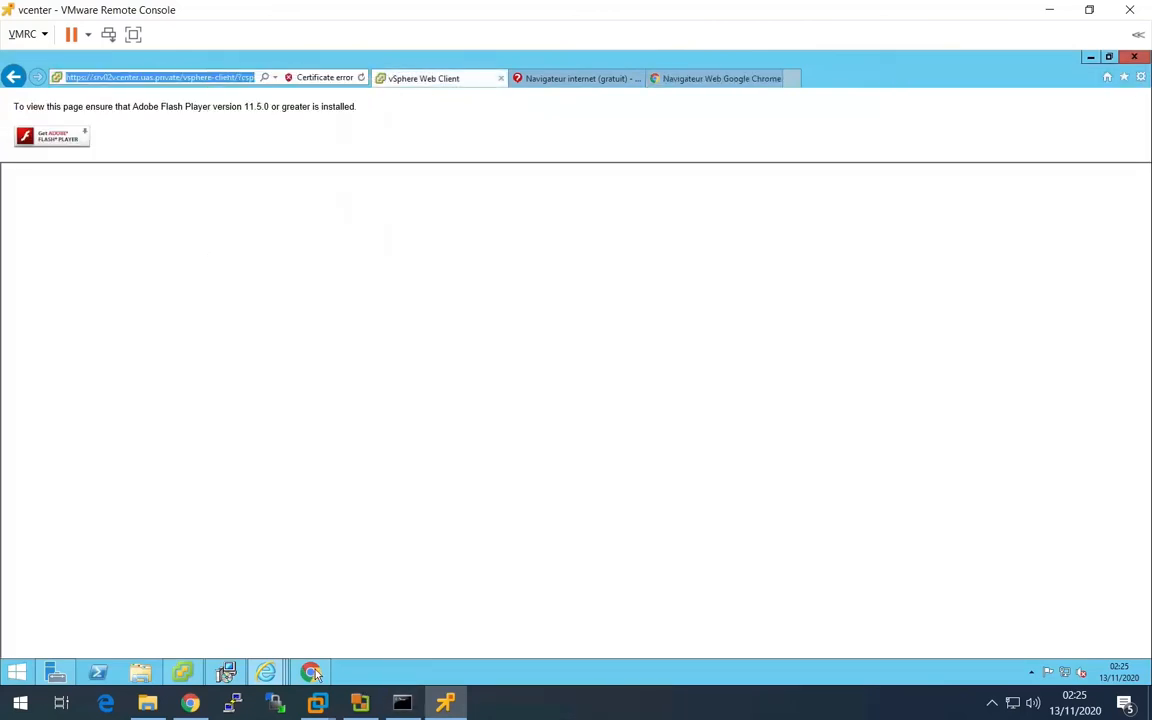
click(310, 672)
click(218, 98)
right_click(218, 100)
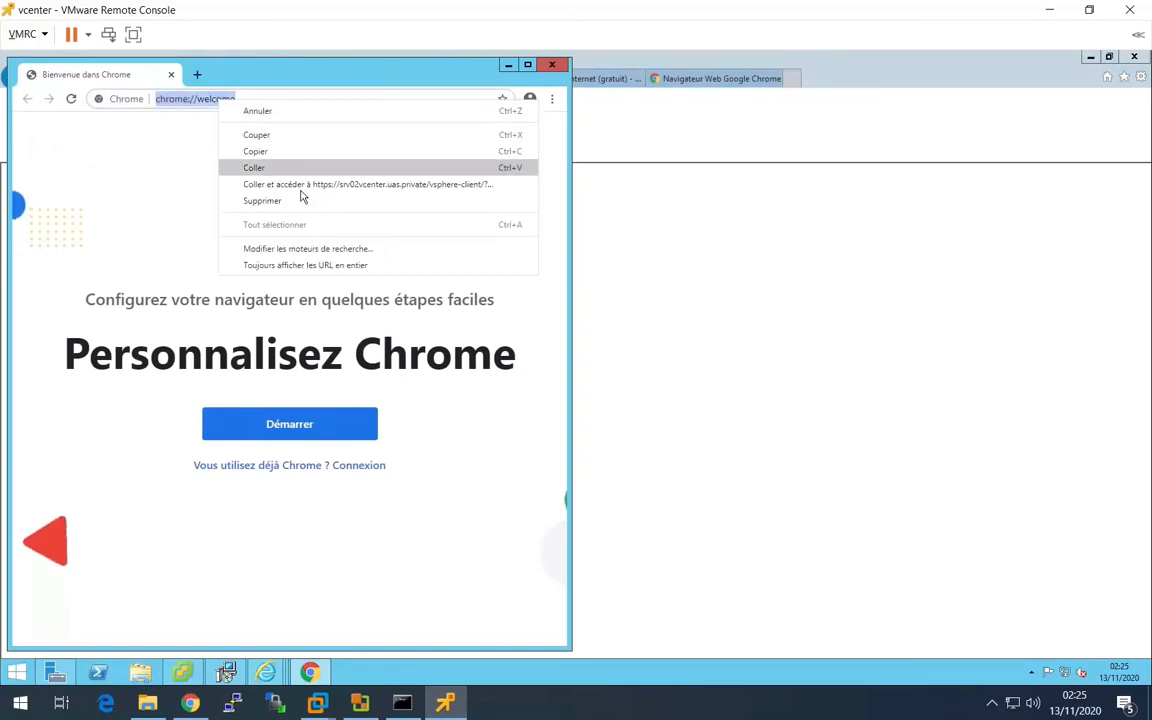
click(300, 188)
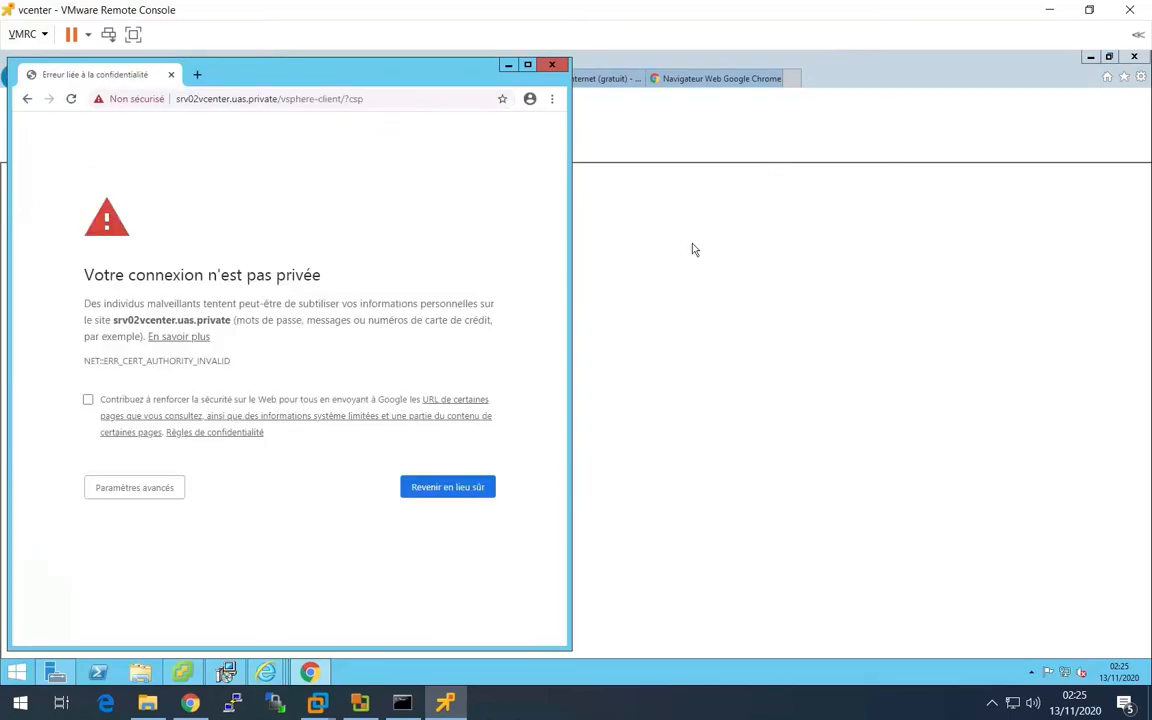
- Continue past the certificate warning to srv02vcenter.uas.private and maximize the Chrome window
click(135, 488)
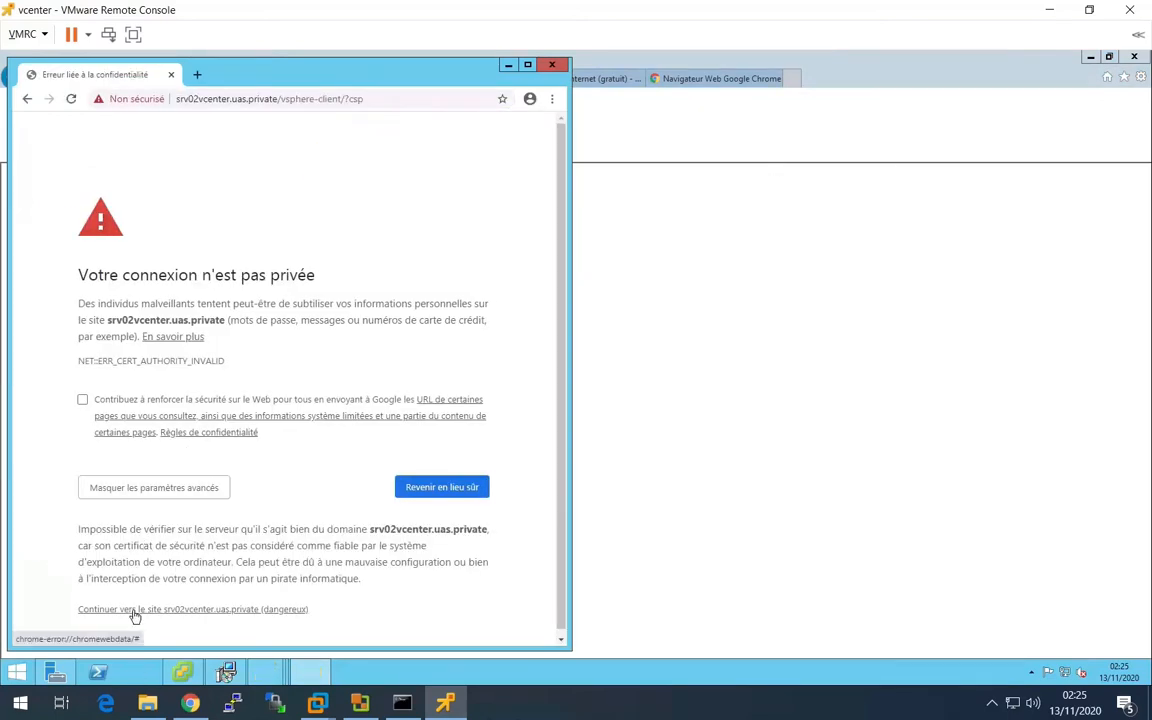
click(150, 609)
click(528, 64)
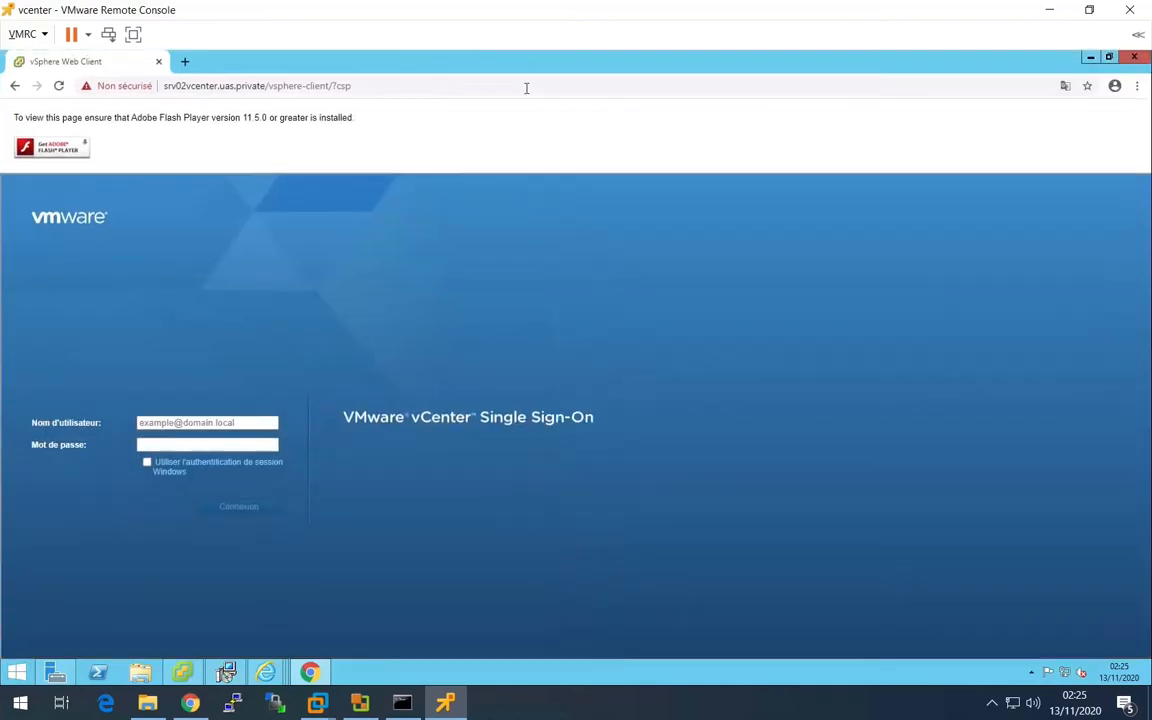
- Sign in to the vSphere Web Client in Chrome as the vsphere.local domain's administrator with the account password
click(192, 422)
text(adminis)
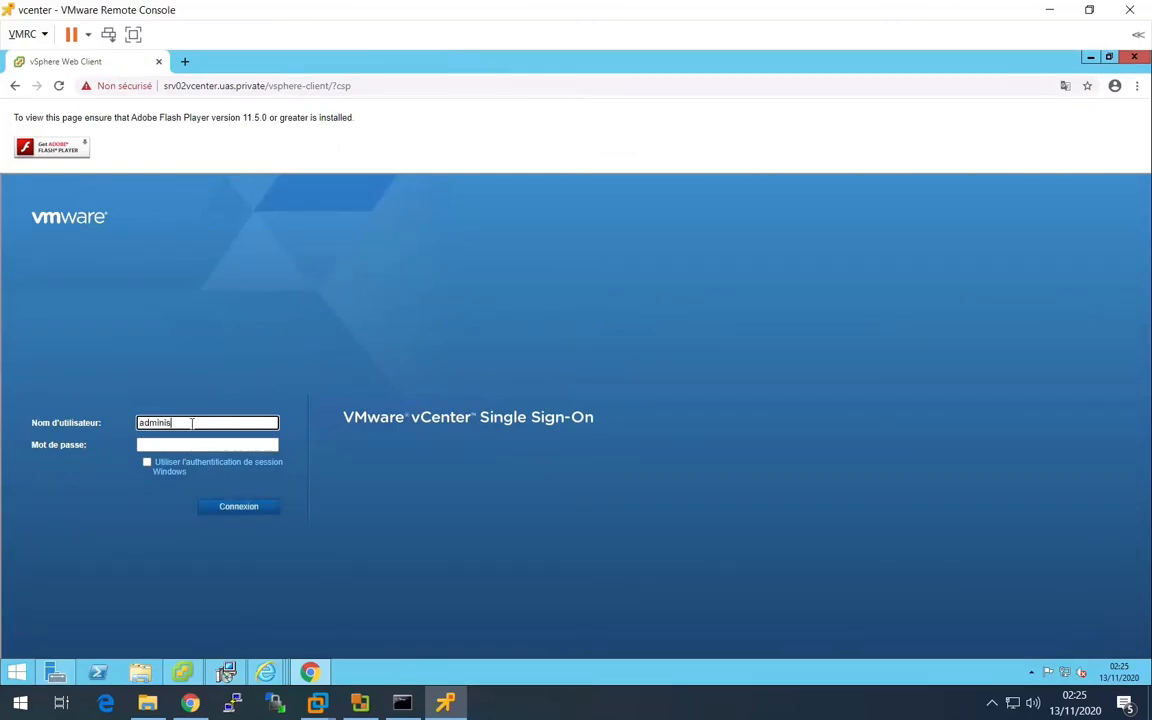
text(trator@vsphere.loc)
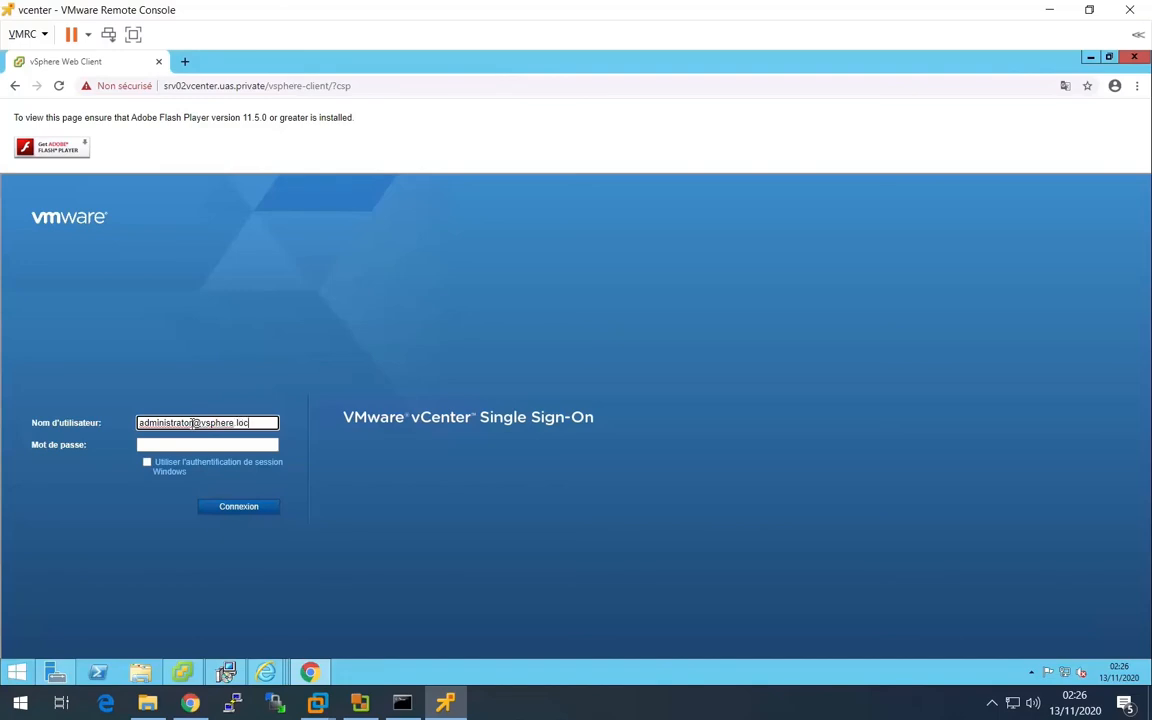
key(End)
key(Tab)
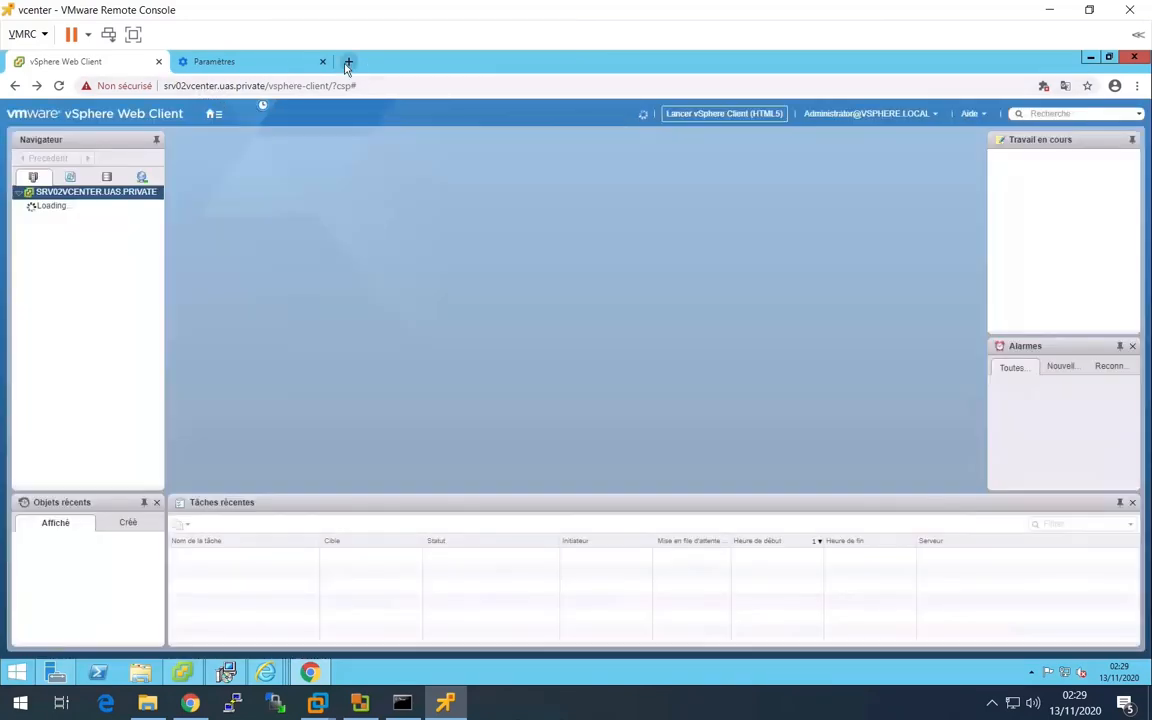
- Close the browser settings page and create a data center named Datacenter under SRV02VCENTER.UAS.PRIVATE
click(320, 62)
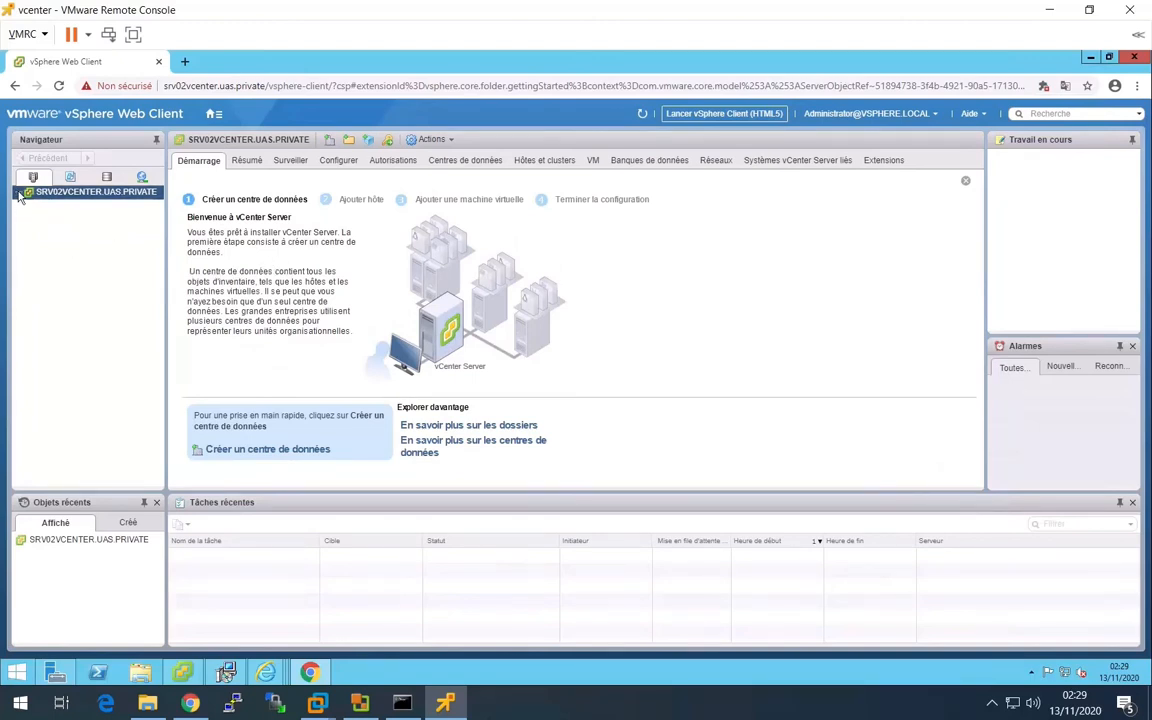
right_click(105, 193)
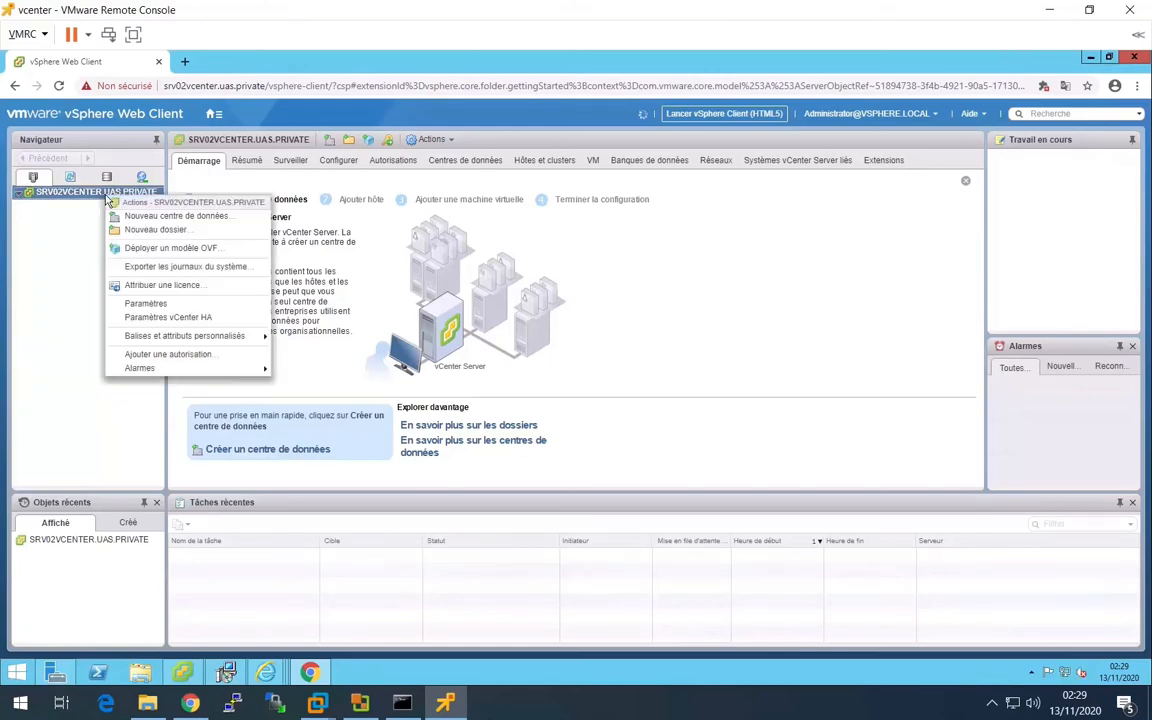
click(202, 222)
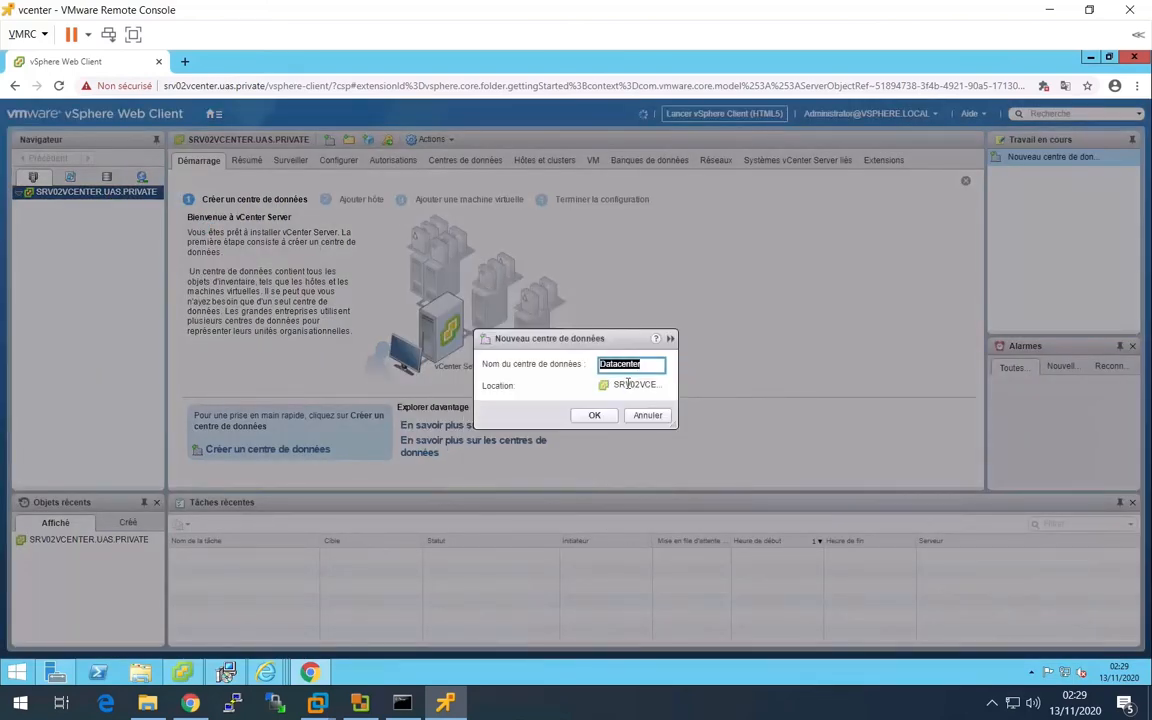
click(607, 418)
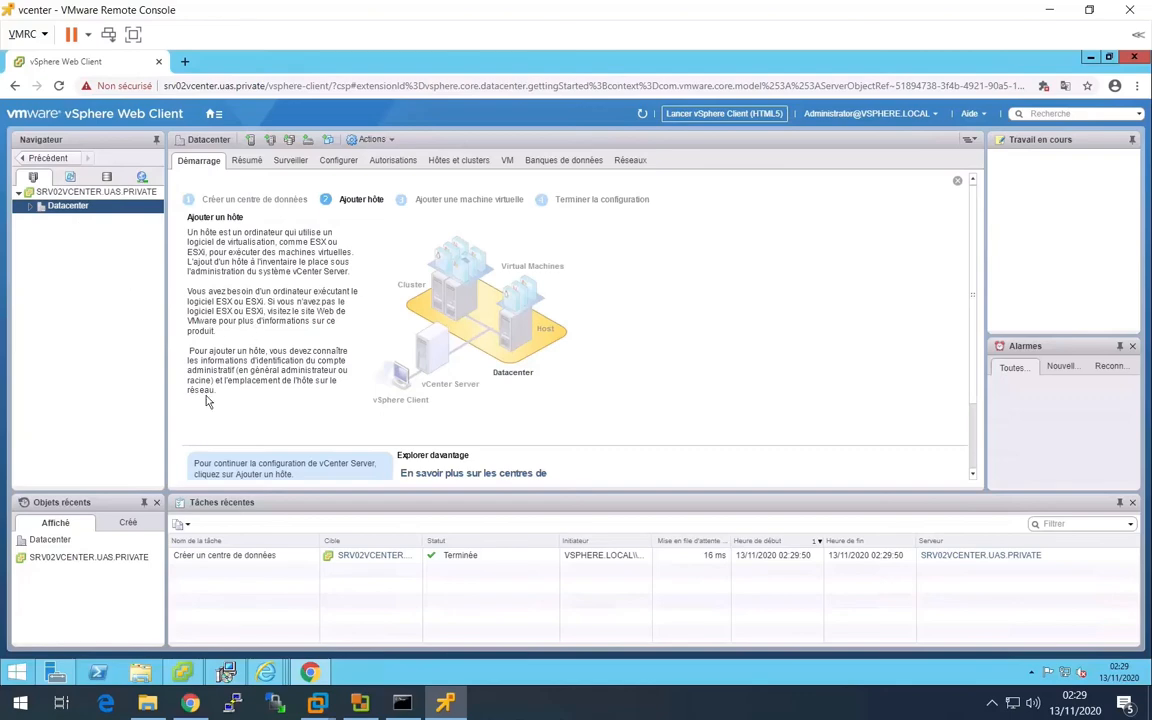
- Switch to Chrome on the physical PC and sign in to the ESXi host at 10.2.1.0 as root with the password
click(196, 710)
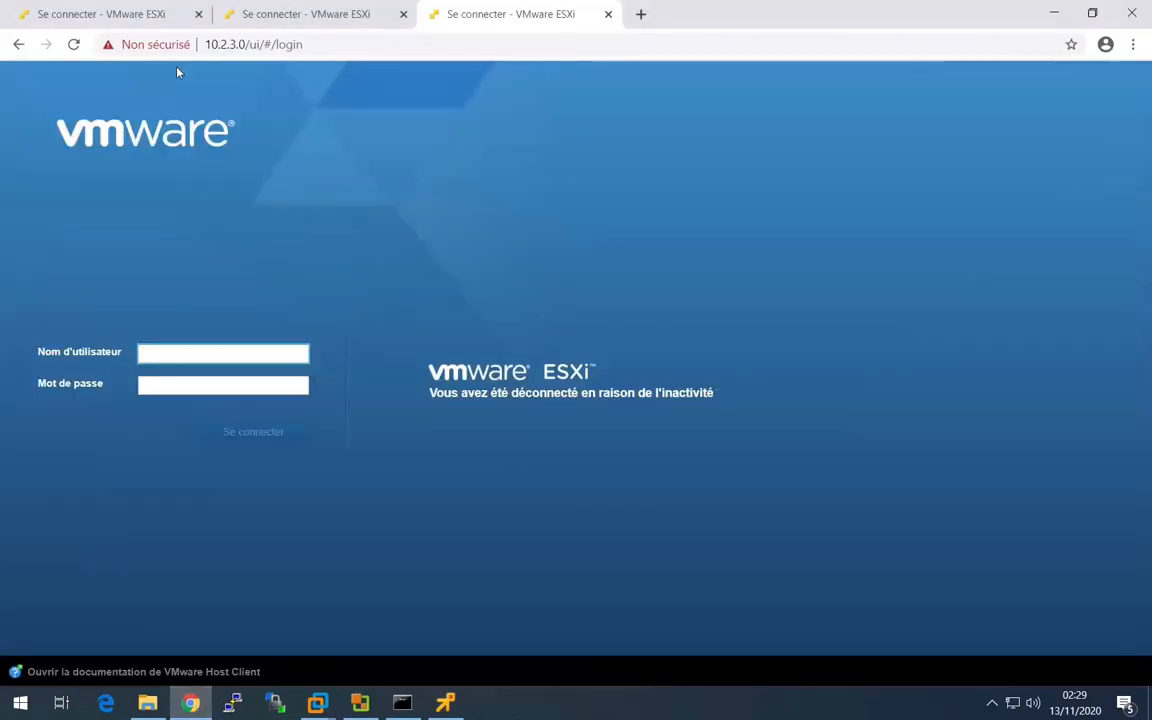
click(92, 14)
click(184, 385)
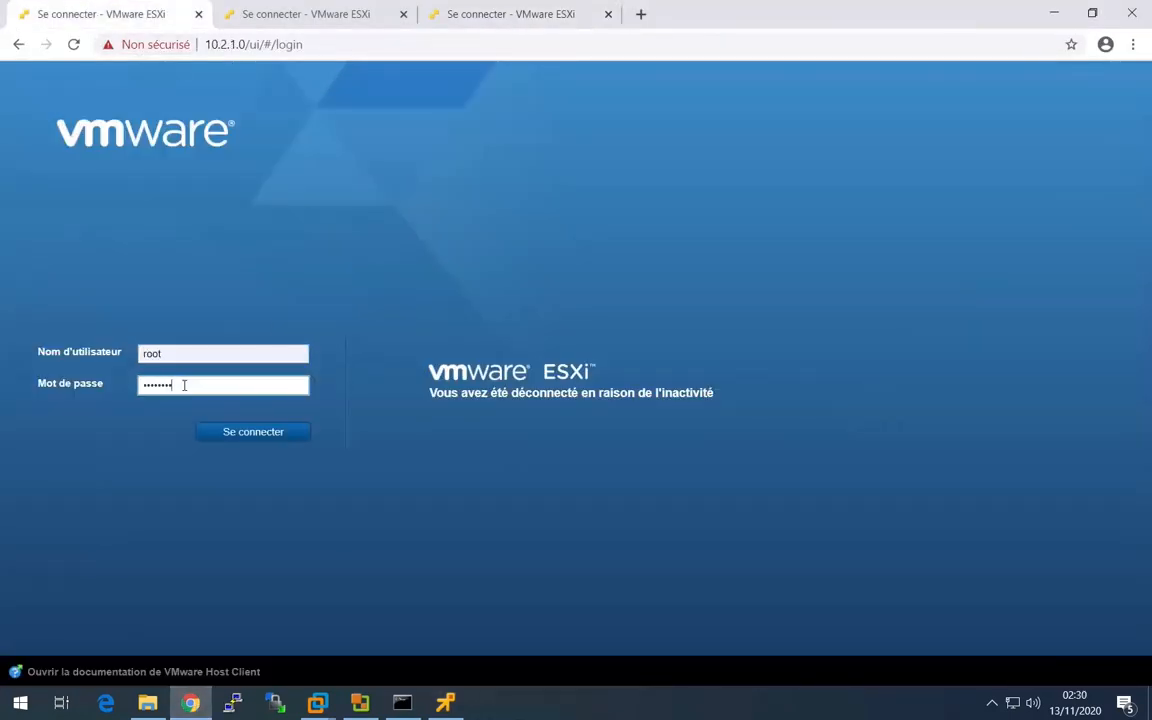
key(Return)
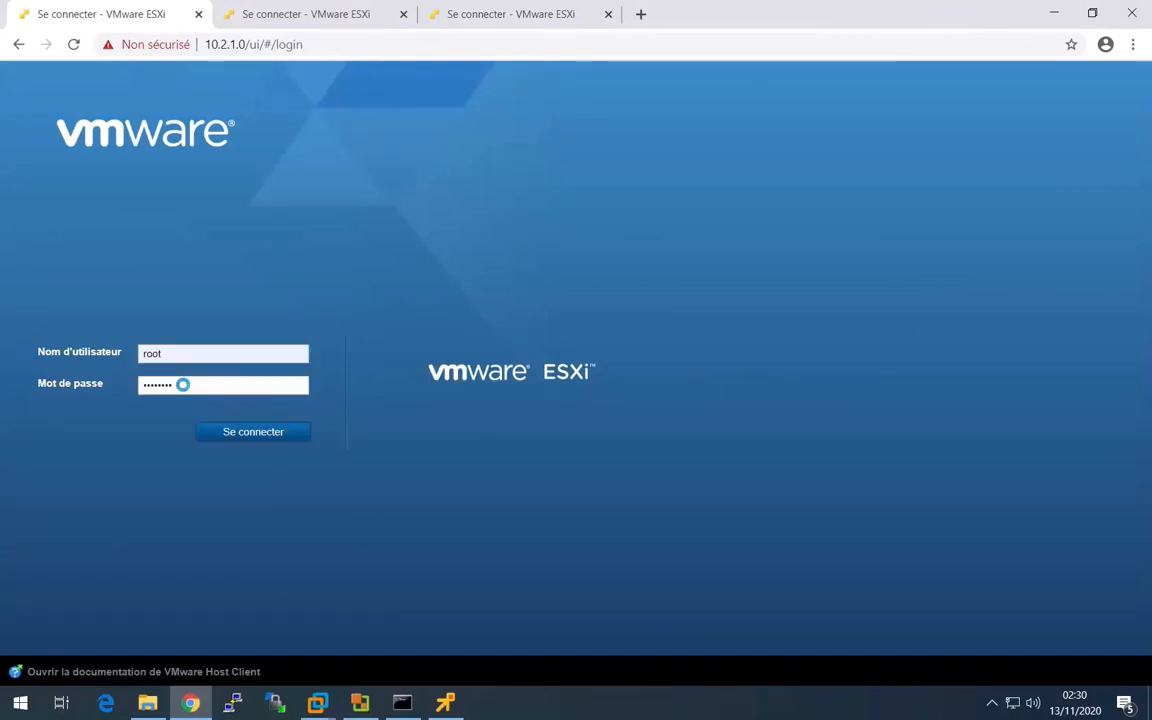
click(74, 47)
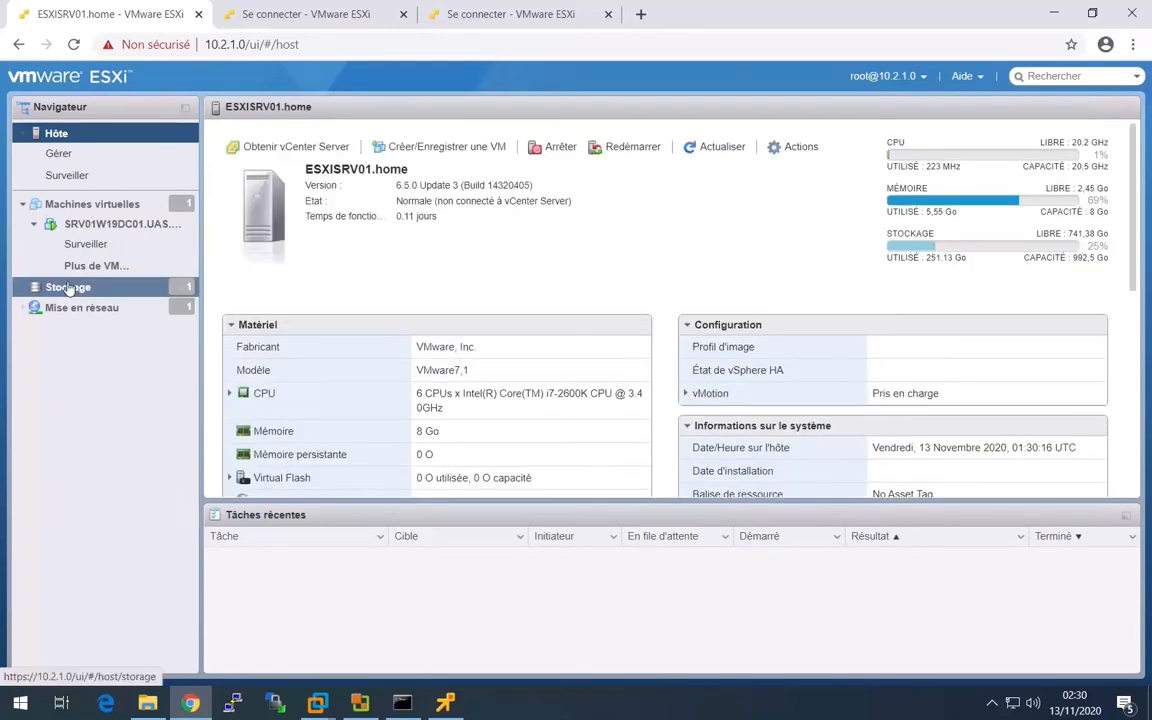
- Rename datastore1 in the storage of the ESXISRV01 host to datastore001
click(68, 287)
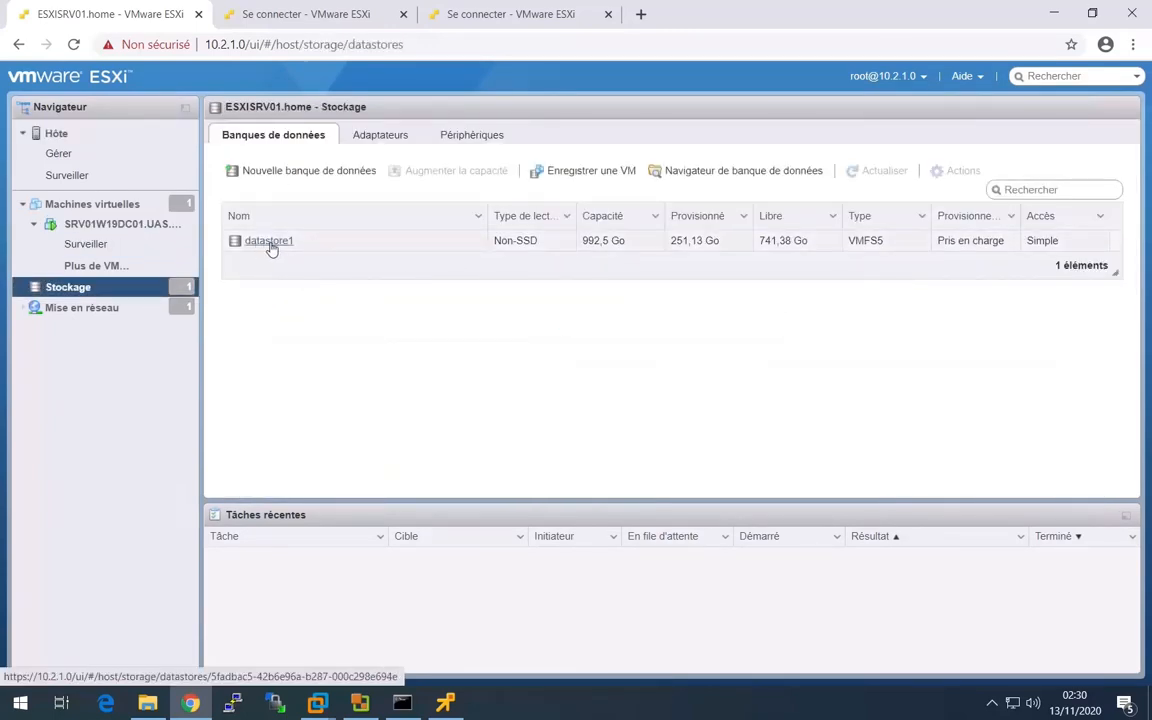
click(275, 249)
drag(275, 249, 505, 259)
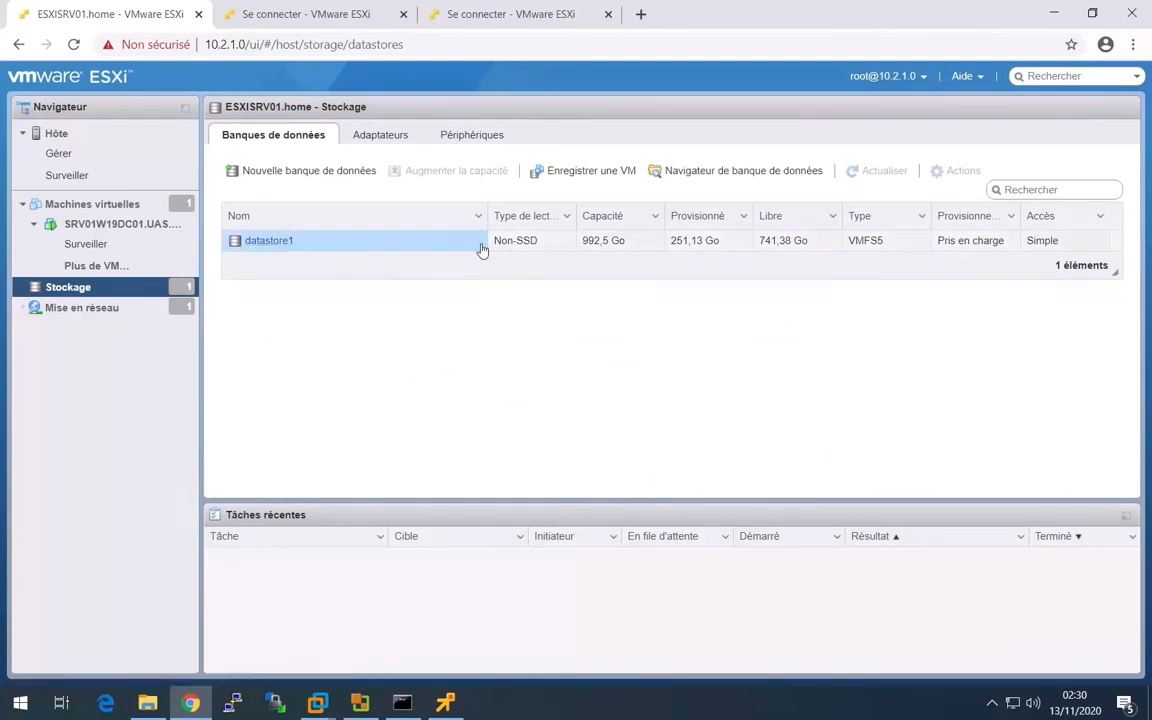
click(505, 249)
click(952, 174)
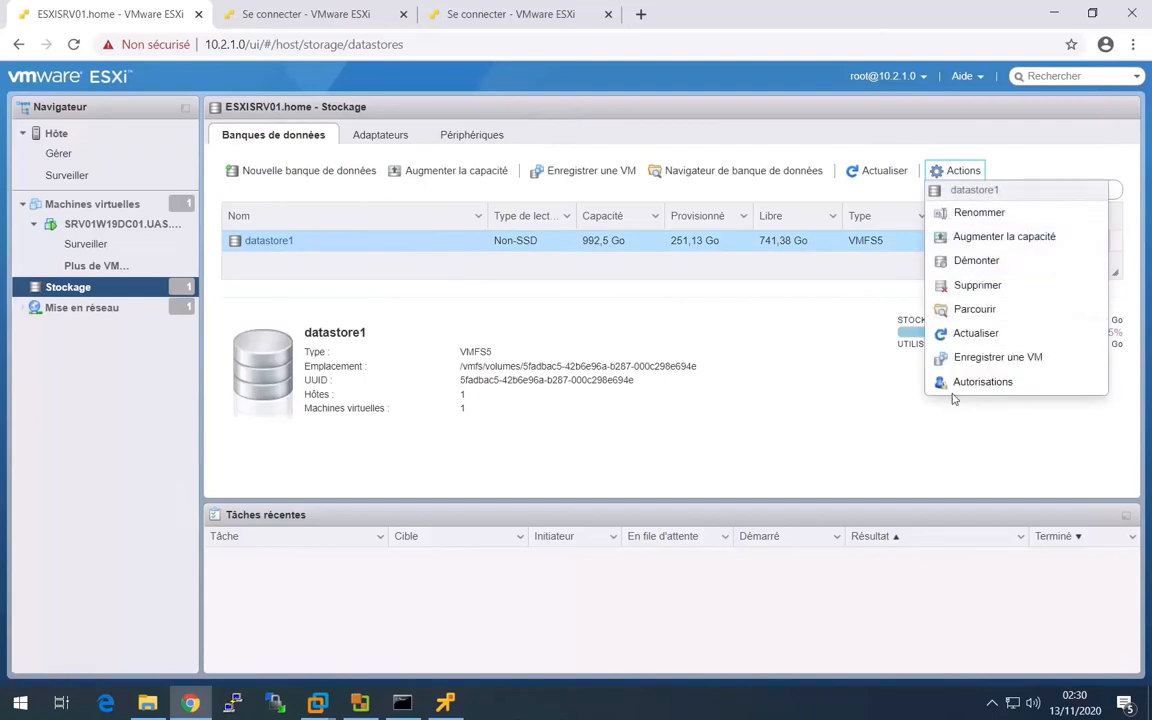
click(978, 212)
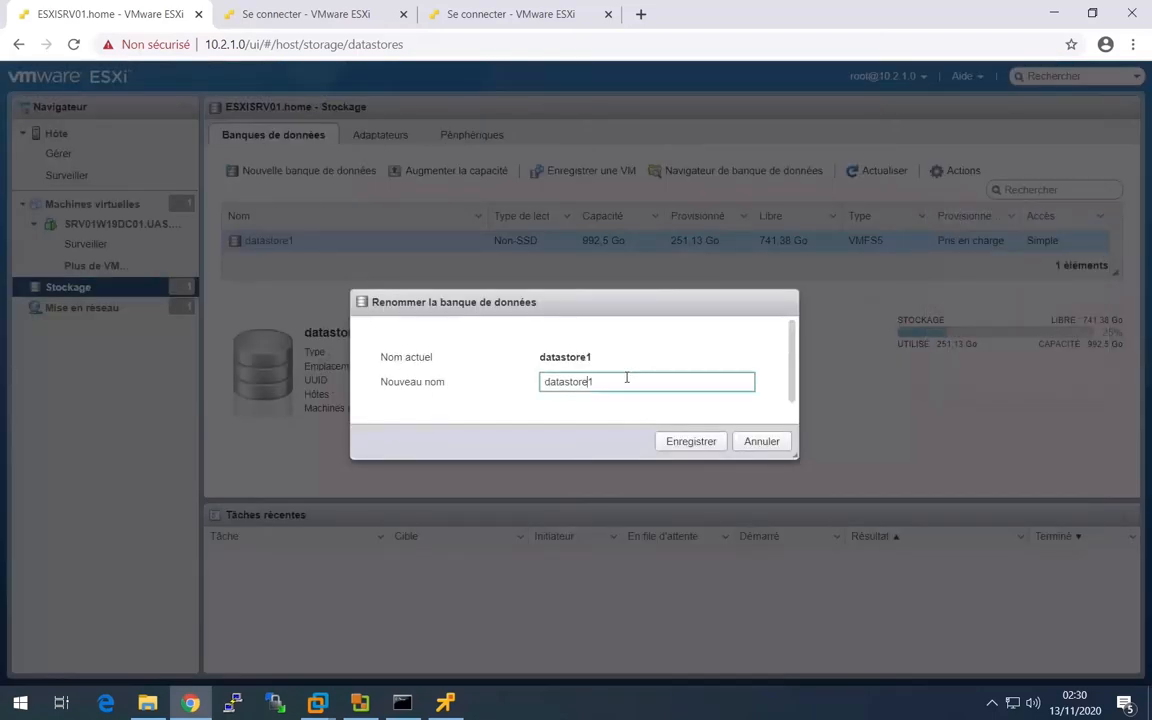
click(680, 442)
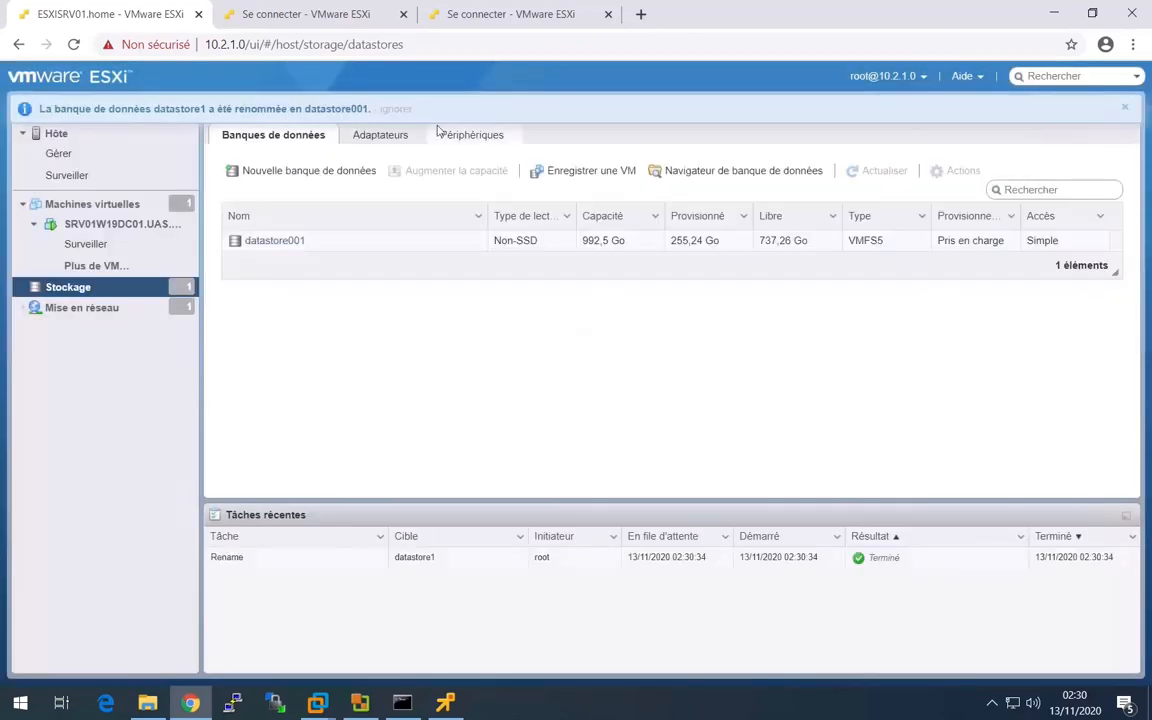
- Reload the login page of the ESXi host at 10.2.2.0 and sign in as root with the password
click(291, 17)
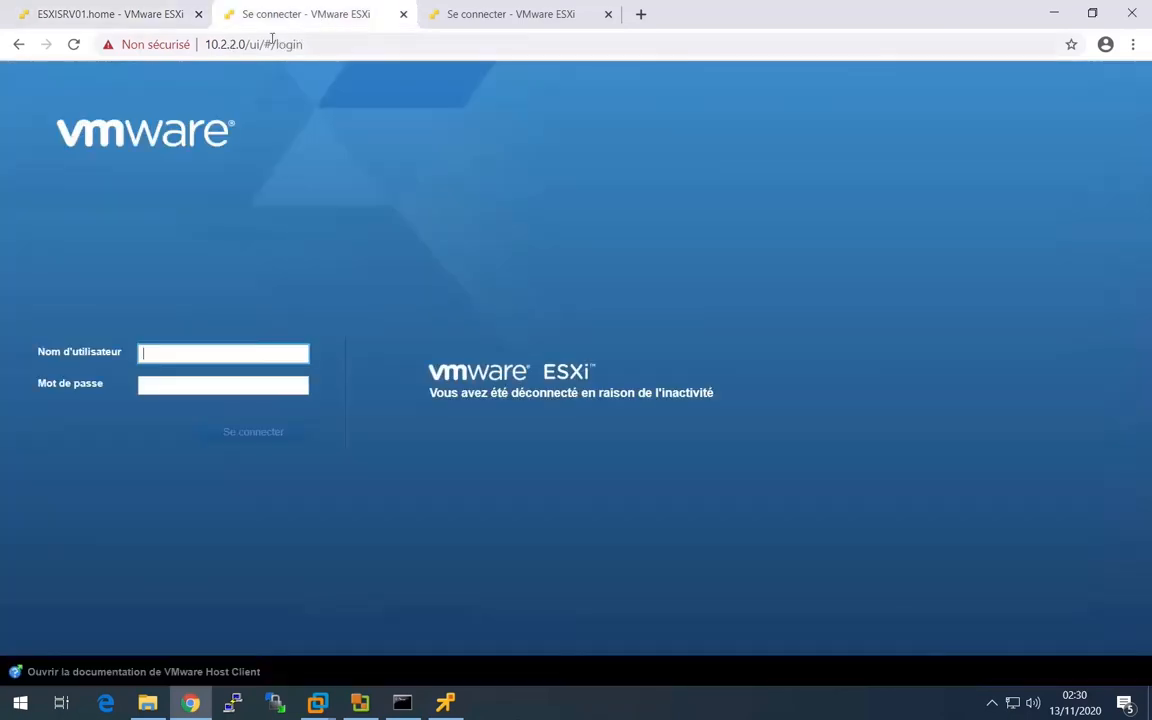
click(73, 44)
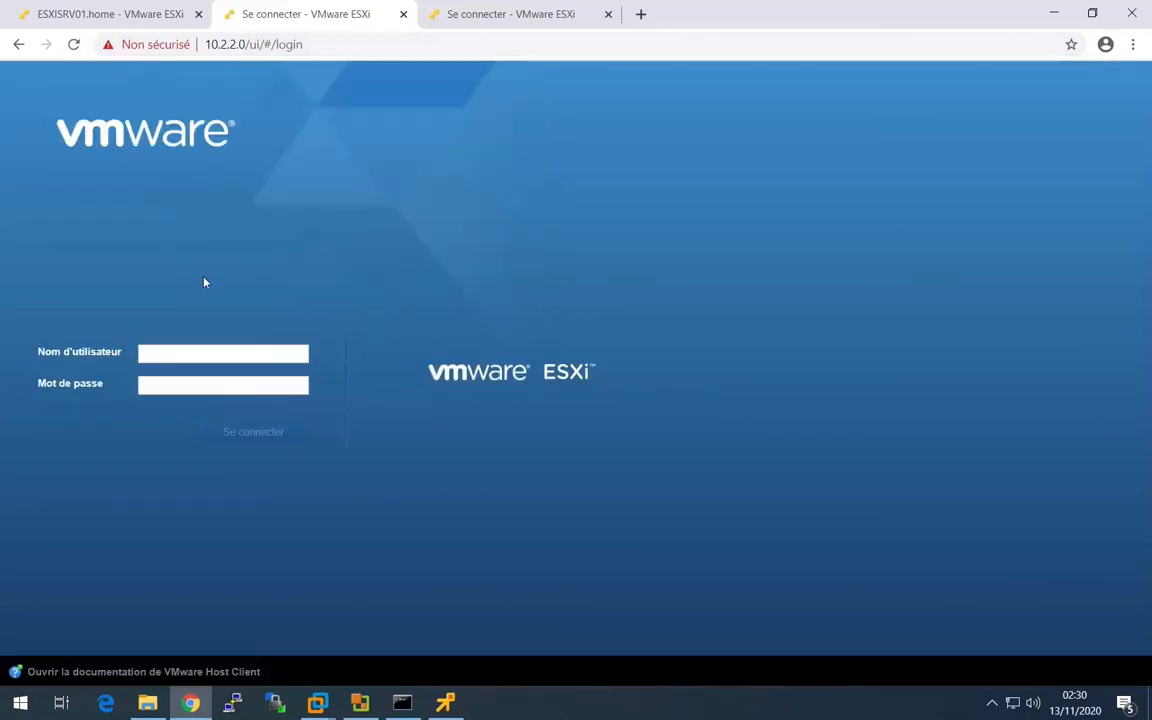
text(r)
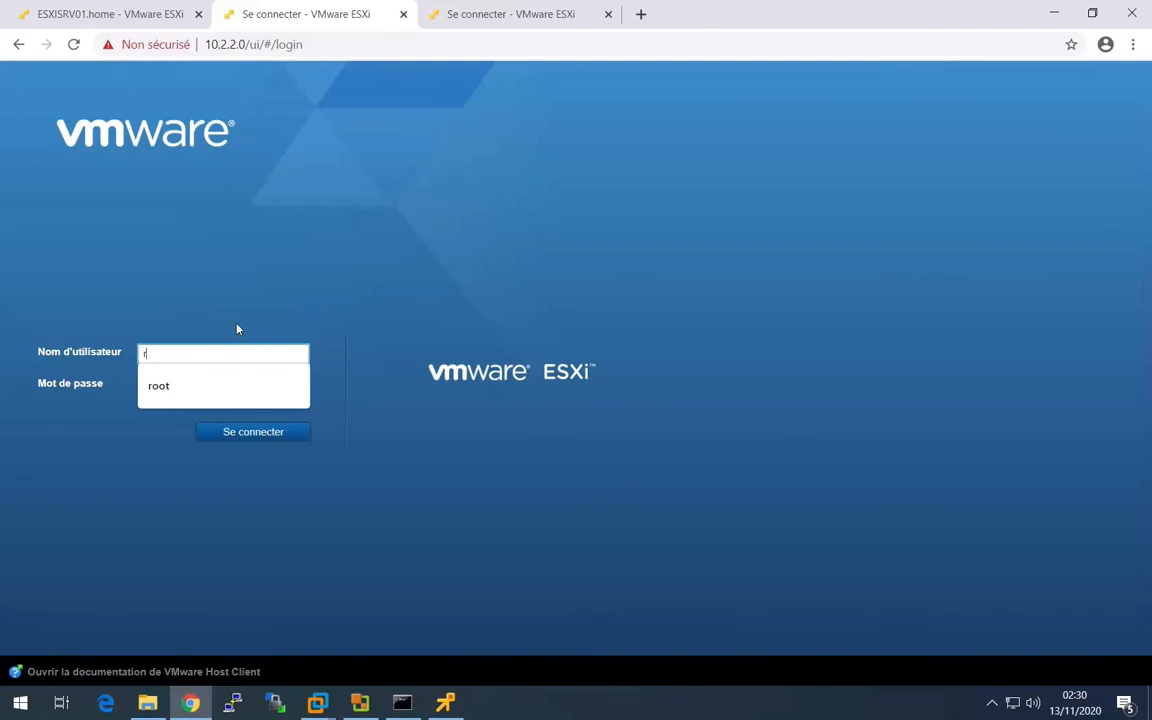
key(Down)
key(Return)
key(Tab)
text(••••••••)
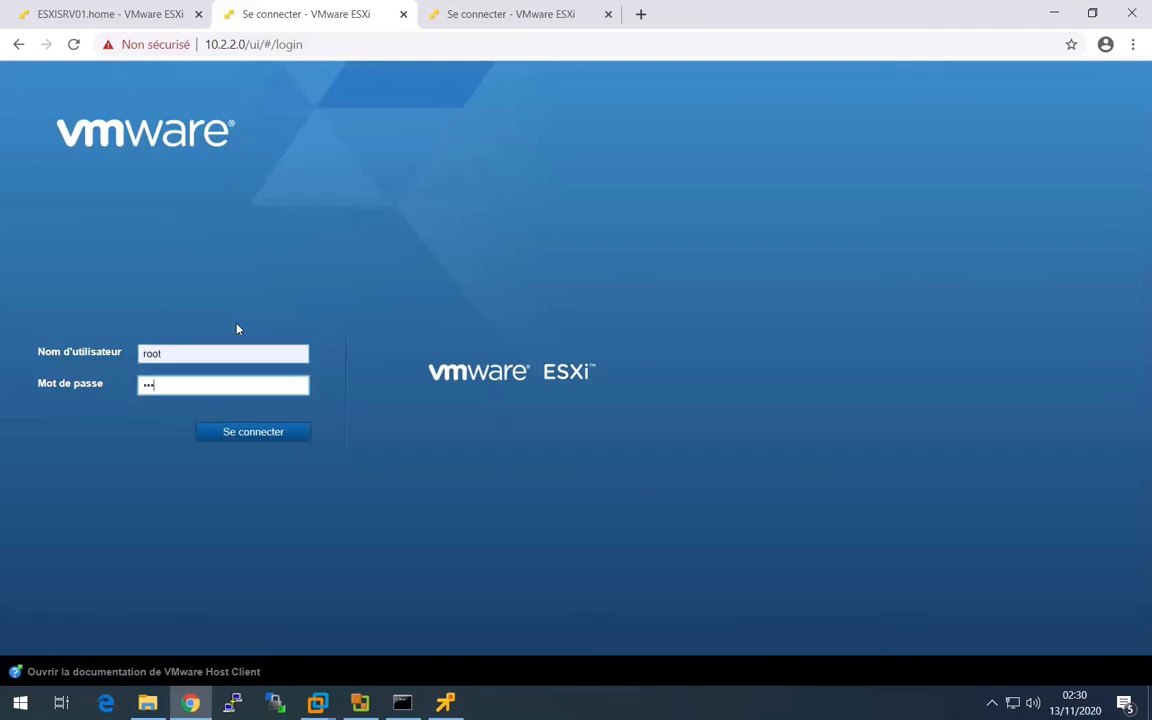
key(Return)
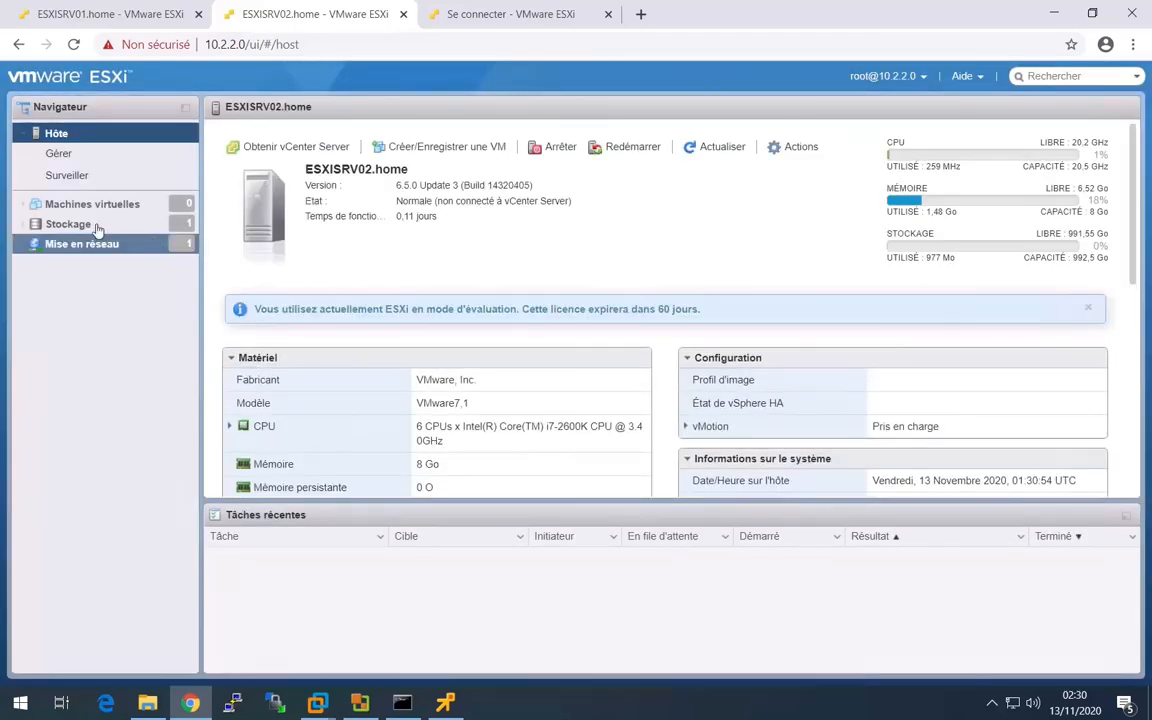
- Rename datastore1 in the storage of the ESXISRV02 host and save the new name
click(45, 224)
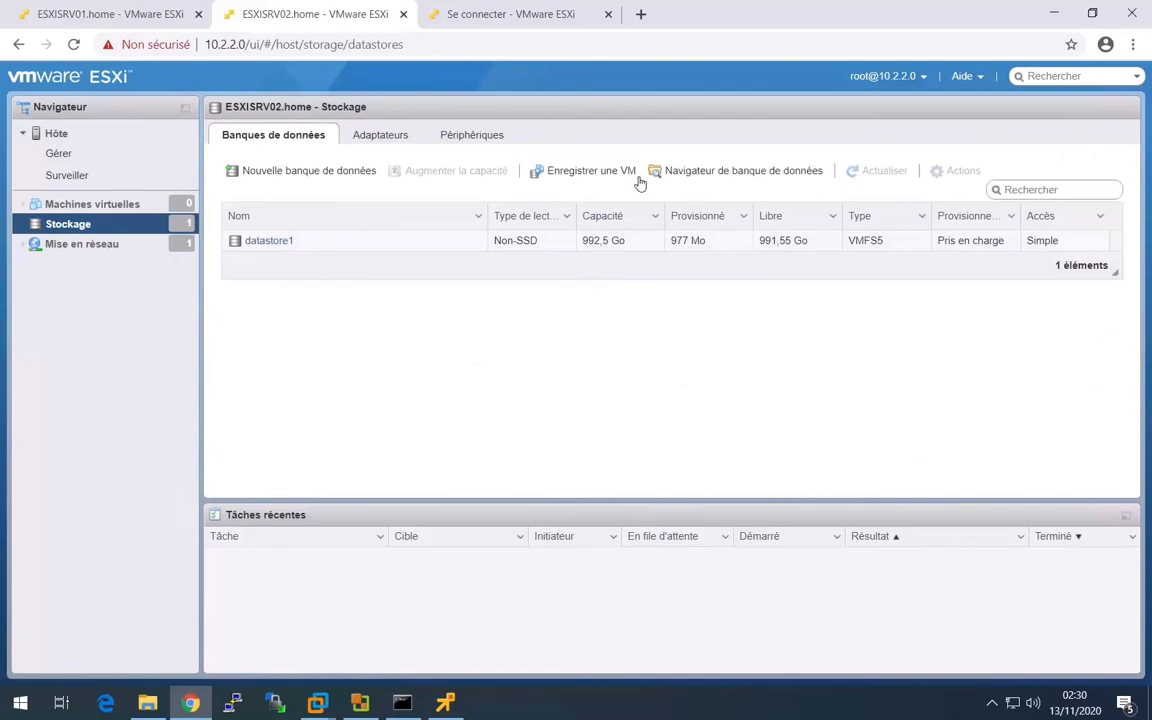
click(468, 243)
click(958, 170)
click(973, 213)
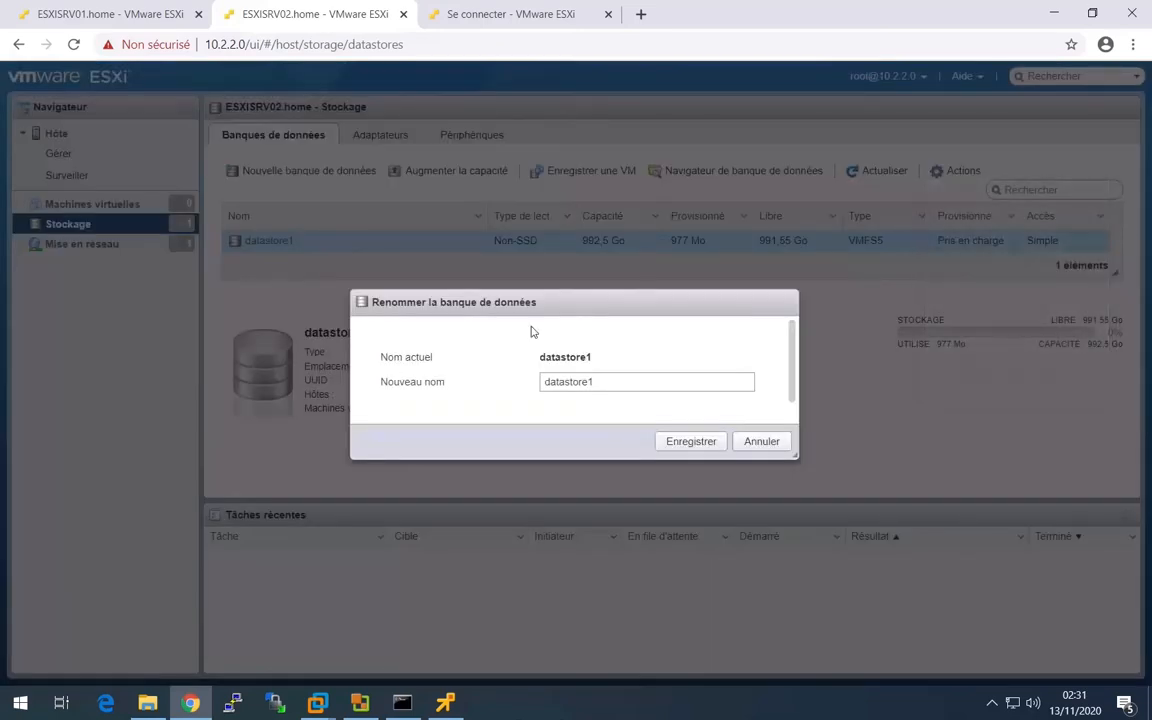
click(690, 441)
- Sign in to the ESXi host at 10.2.3.0 as root with the password
click(485, 18)
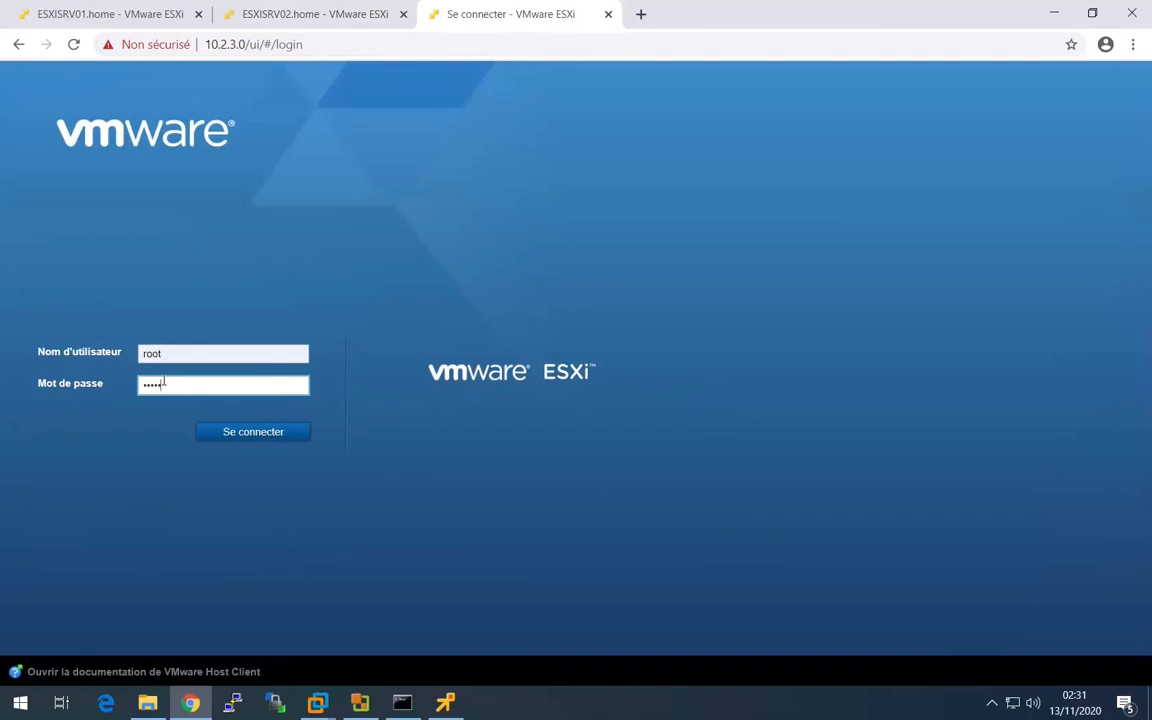
key(Return)
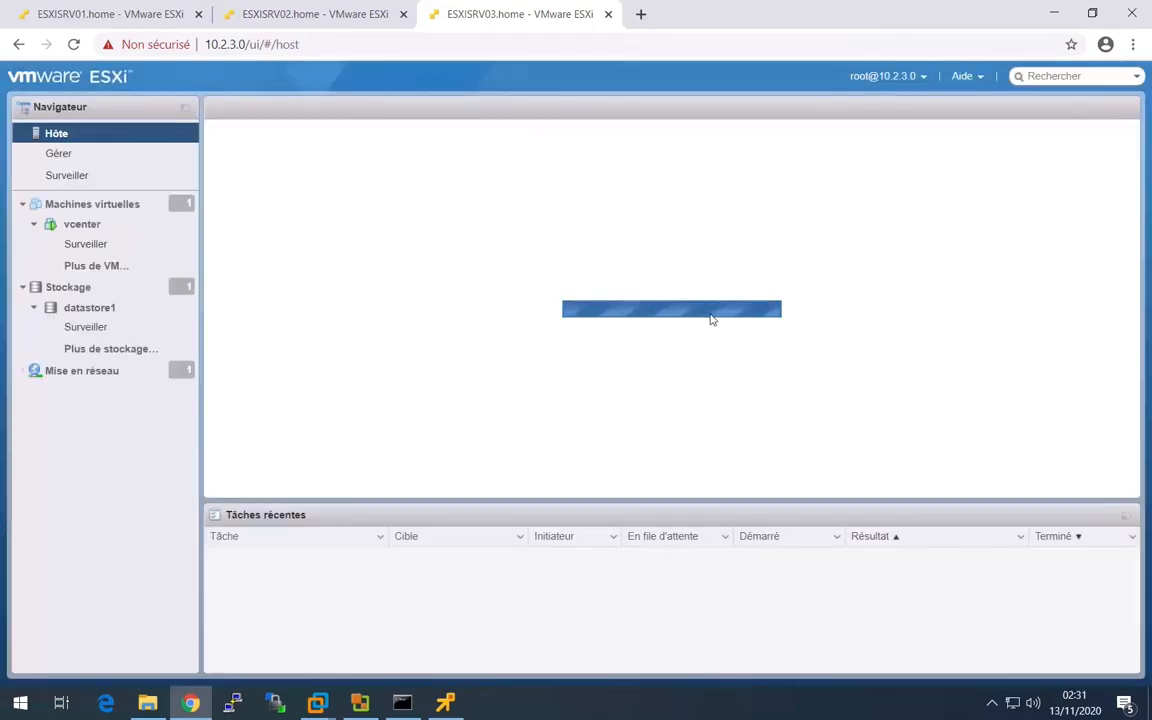
- Rename datastore1 on the ESXISRV03 host to datastore003
click(104, 316)
click(795, 147)
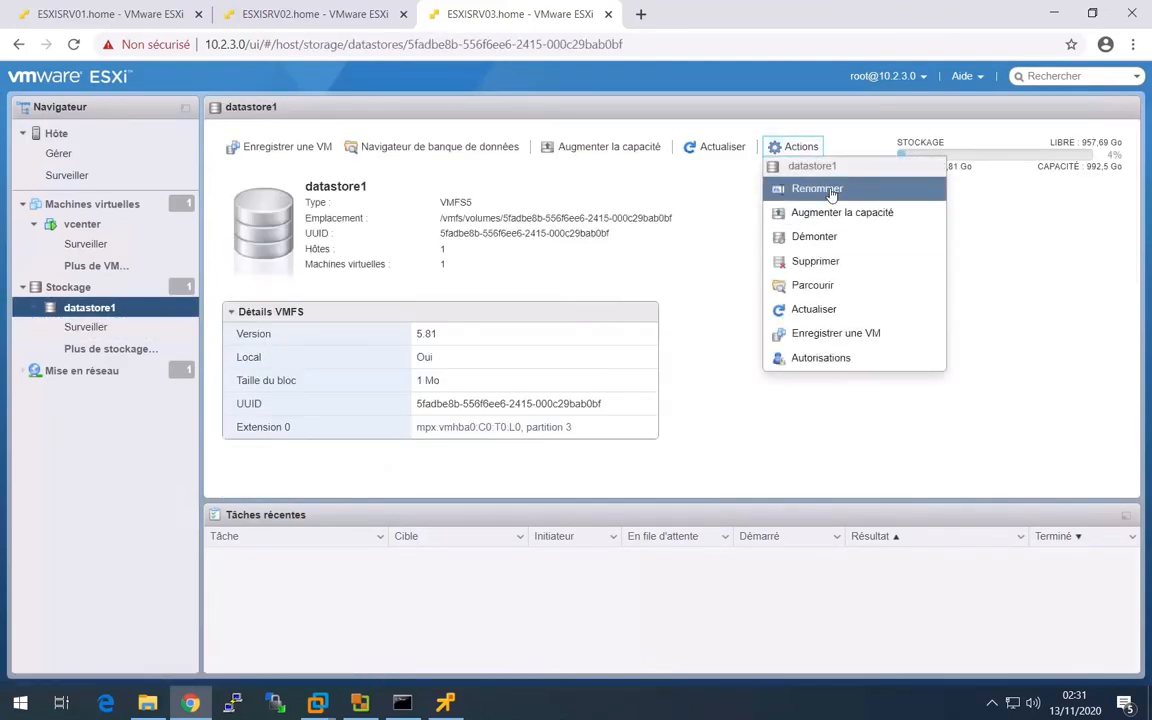
click(825, 190)
click(572, 386)
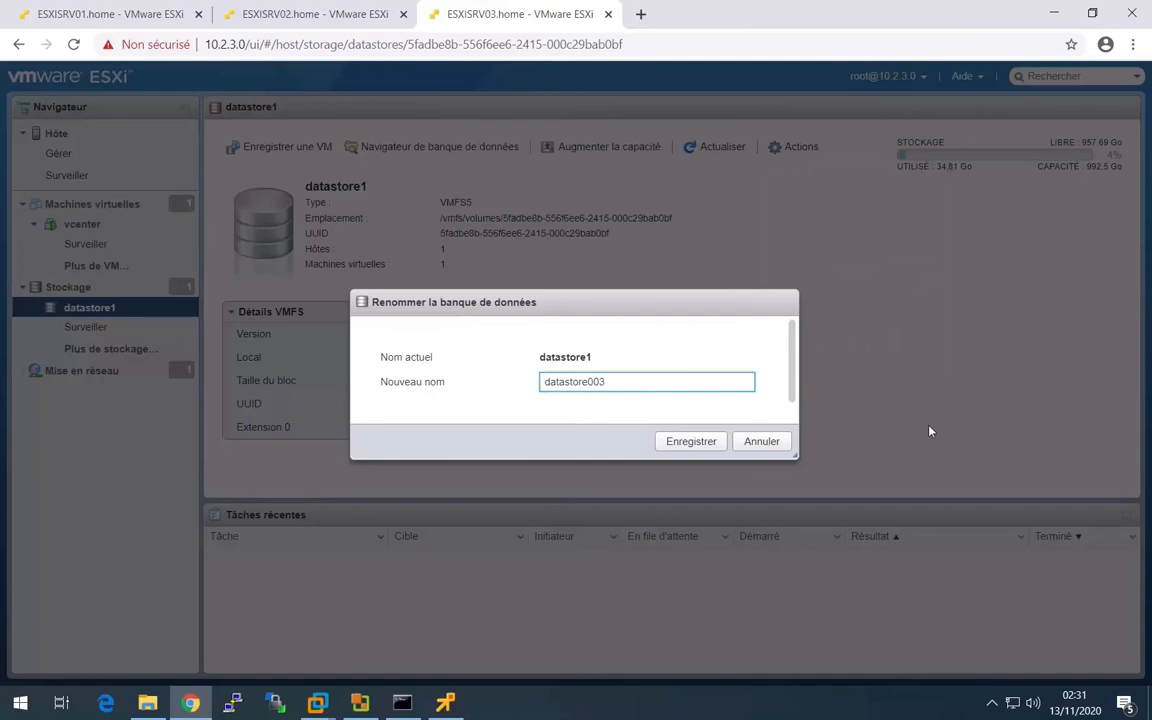
click(691, 441)
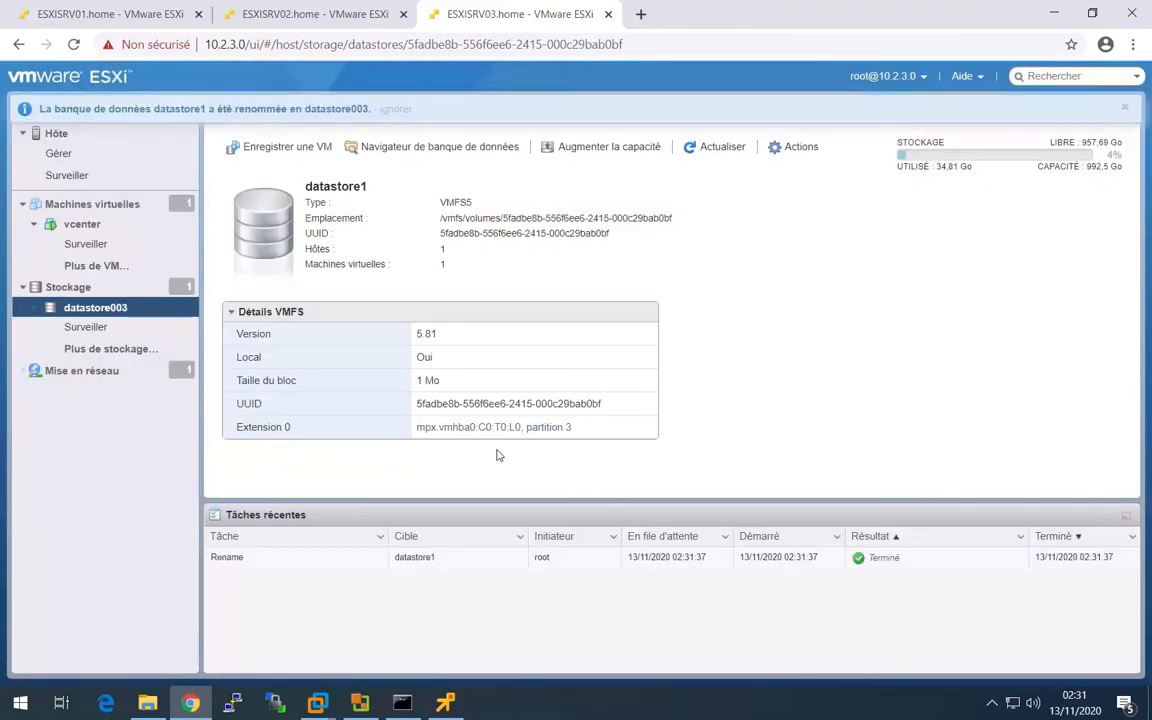
- Switch to the vcenter VM's VMware Remote Console and start adding a host to Datacenter
click(445, 703)
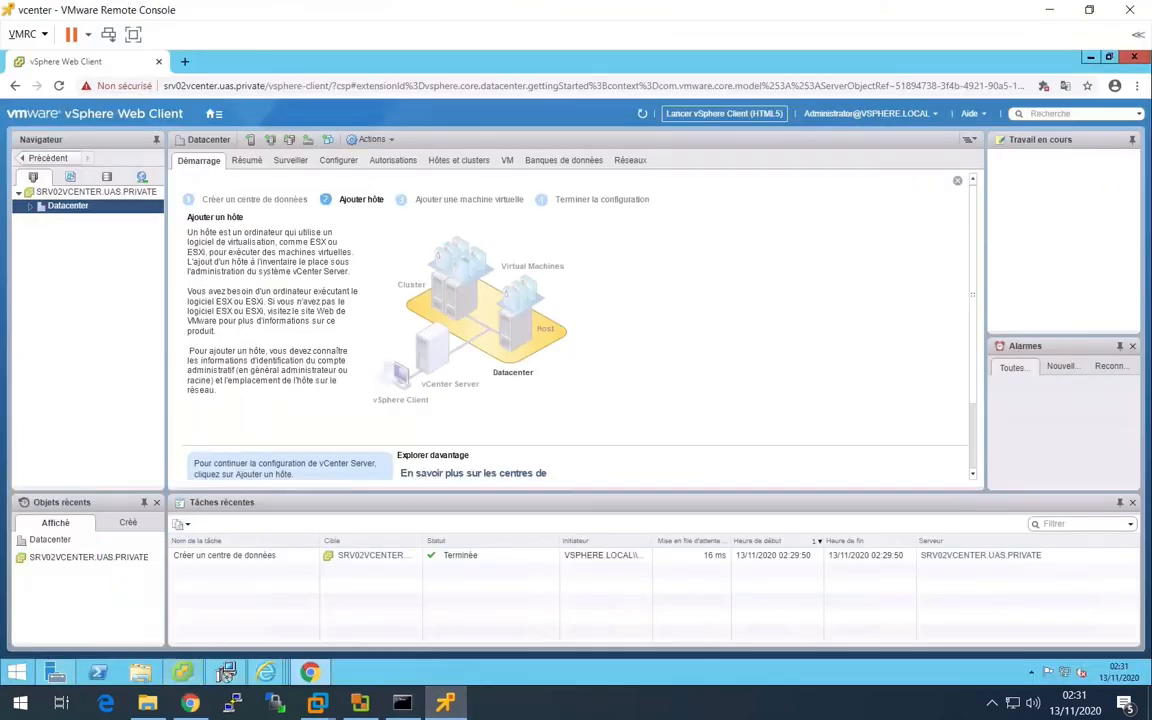
right_click(67, 215)
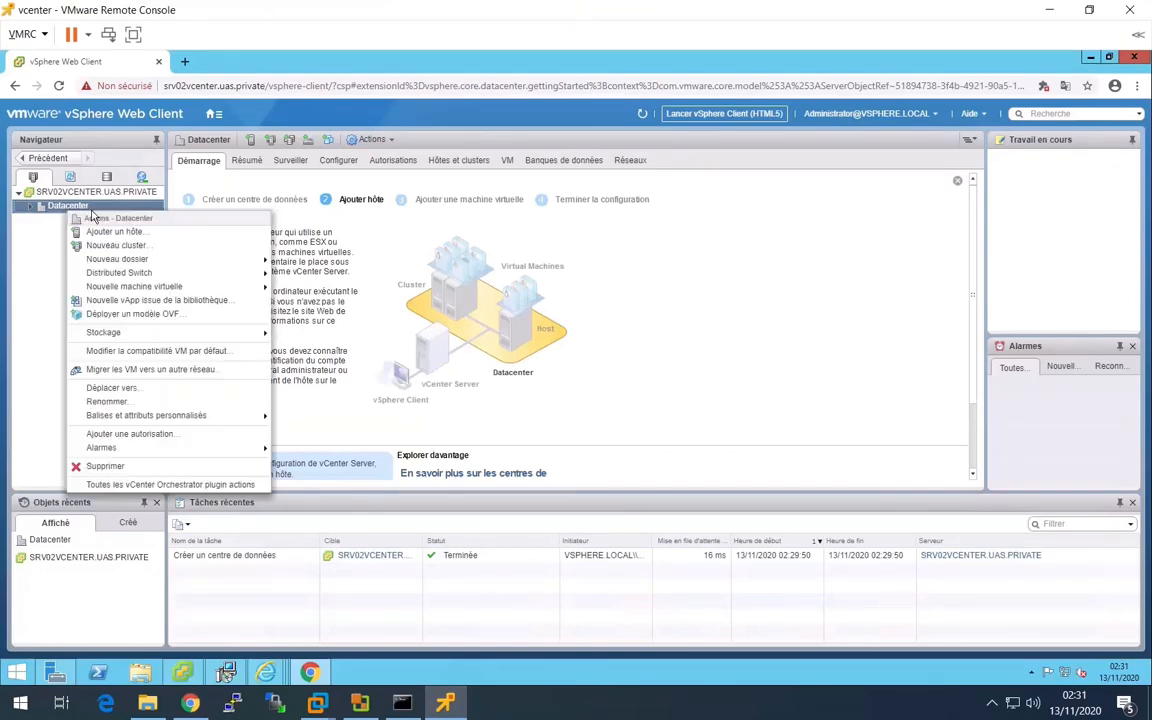
click(148, 233)
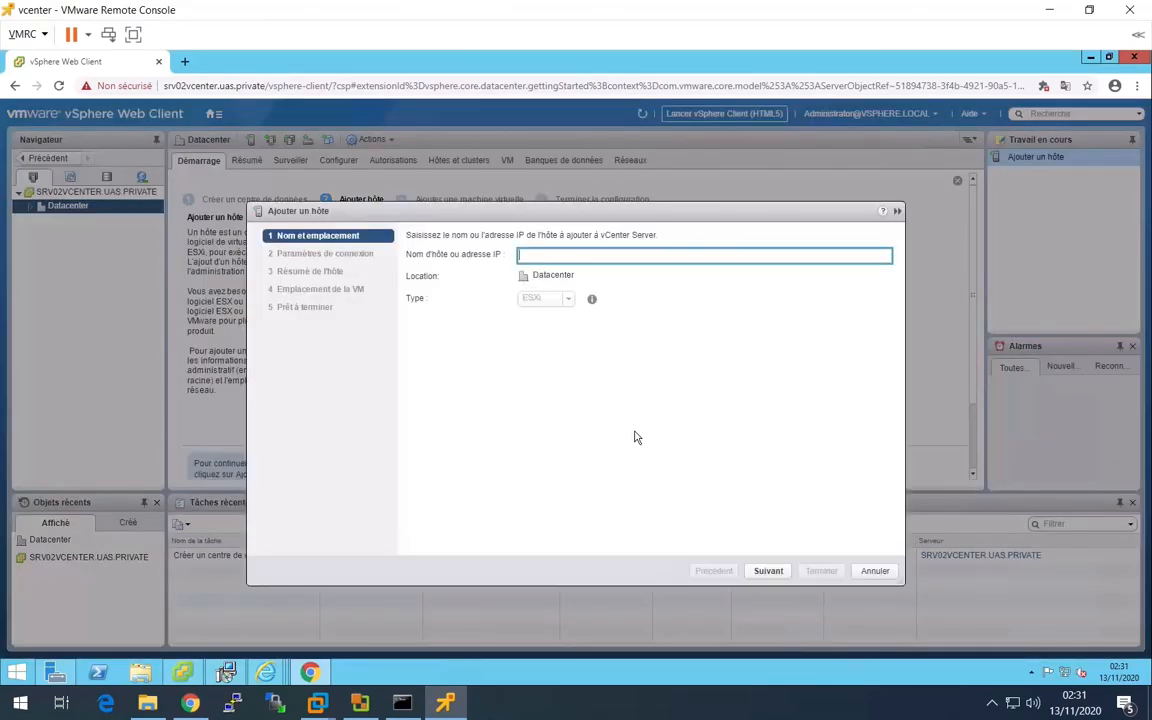
- Open the ESXi host page at 10.2.1.0 in a new browser tab, continuing past the certificate warning
click(183, 61)
text(1)
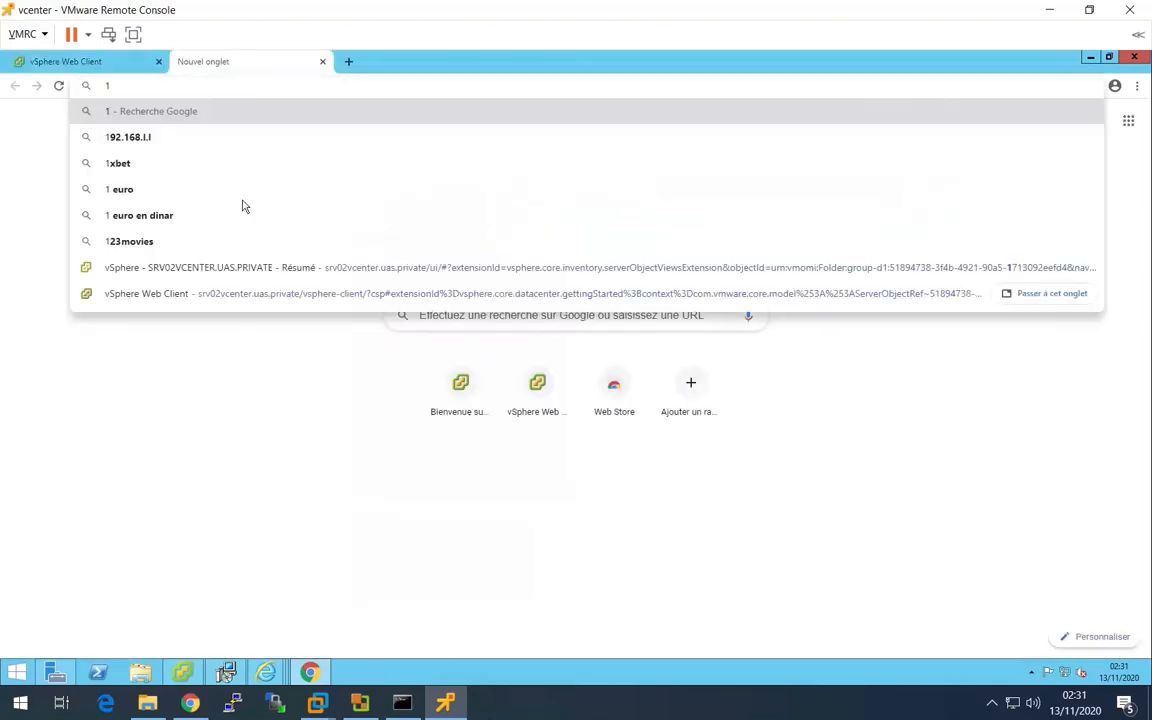
text(0.)
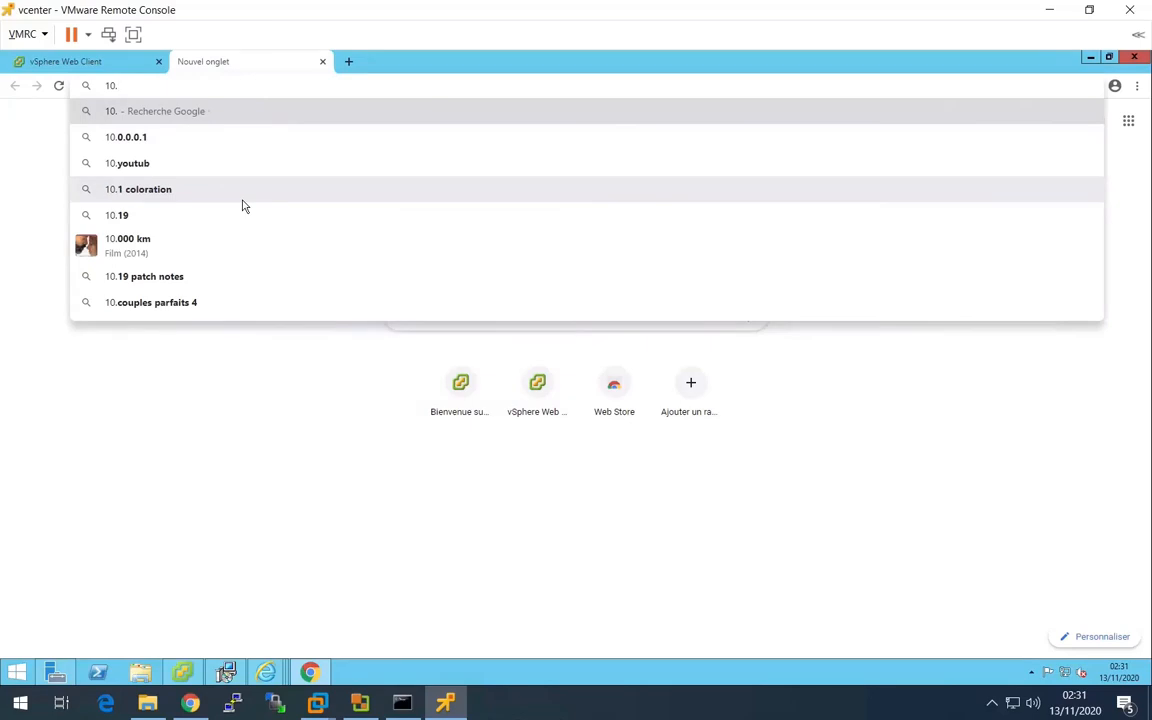
text(2.1.)
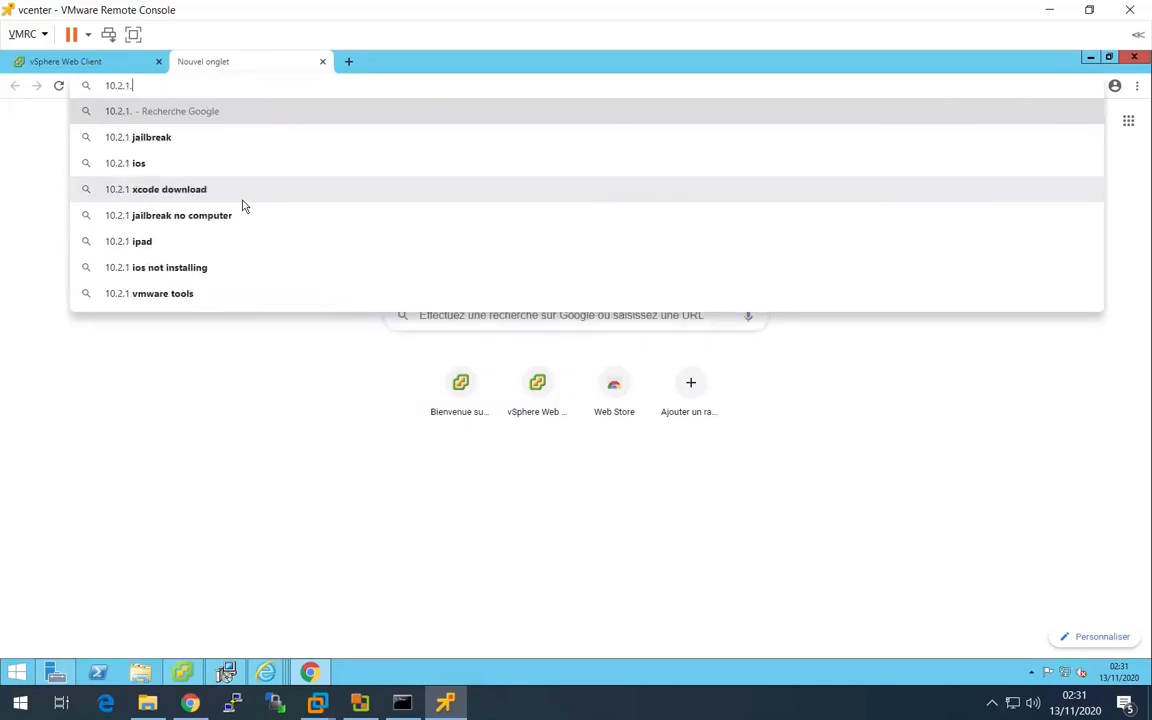
text(0)
key(Return)
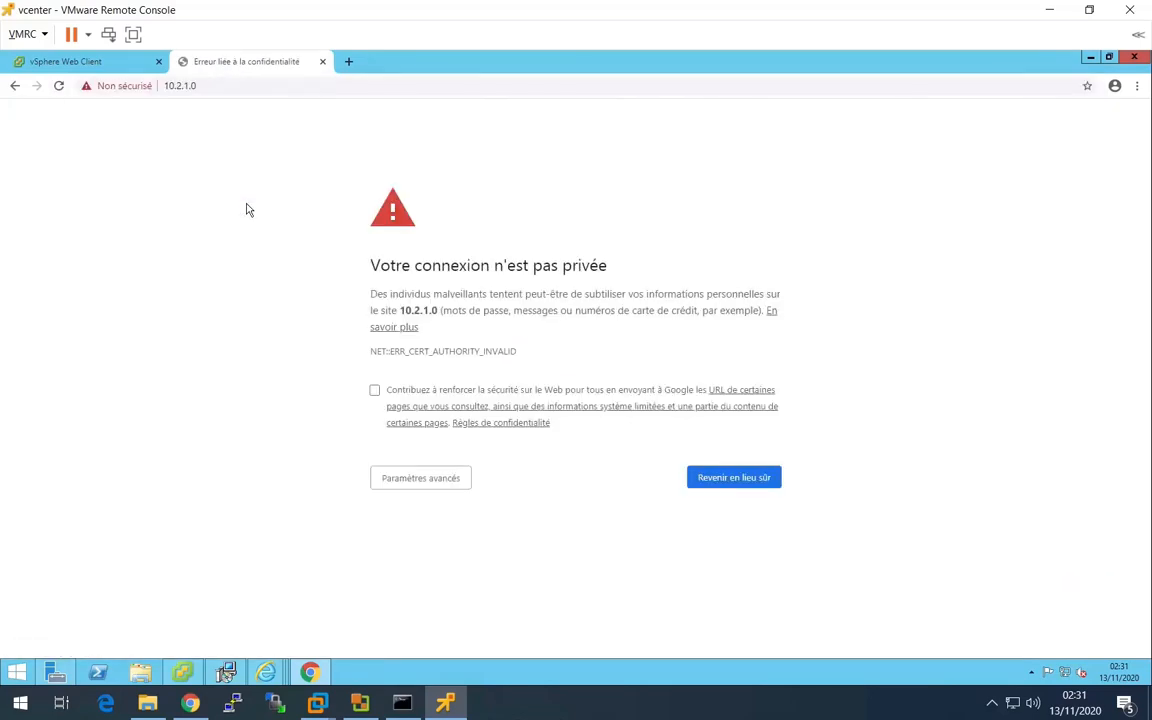
click(430, 476)
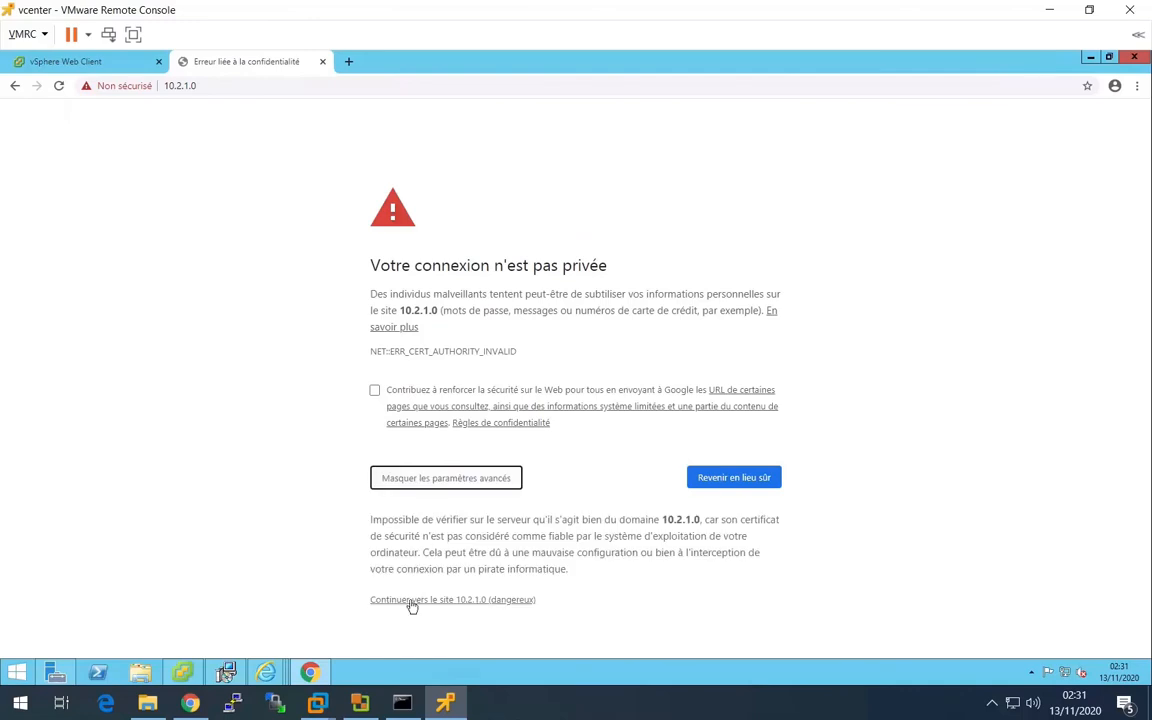
click(411, 600)
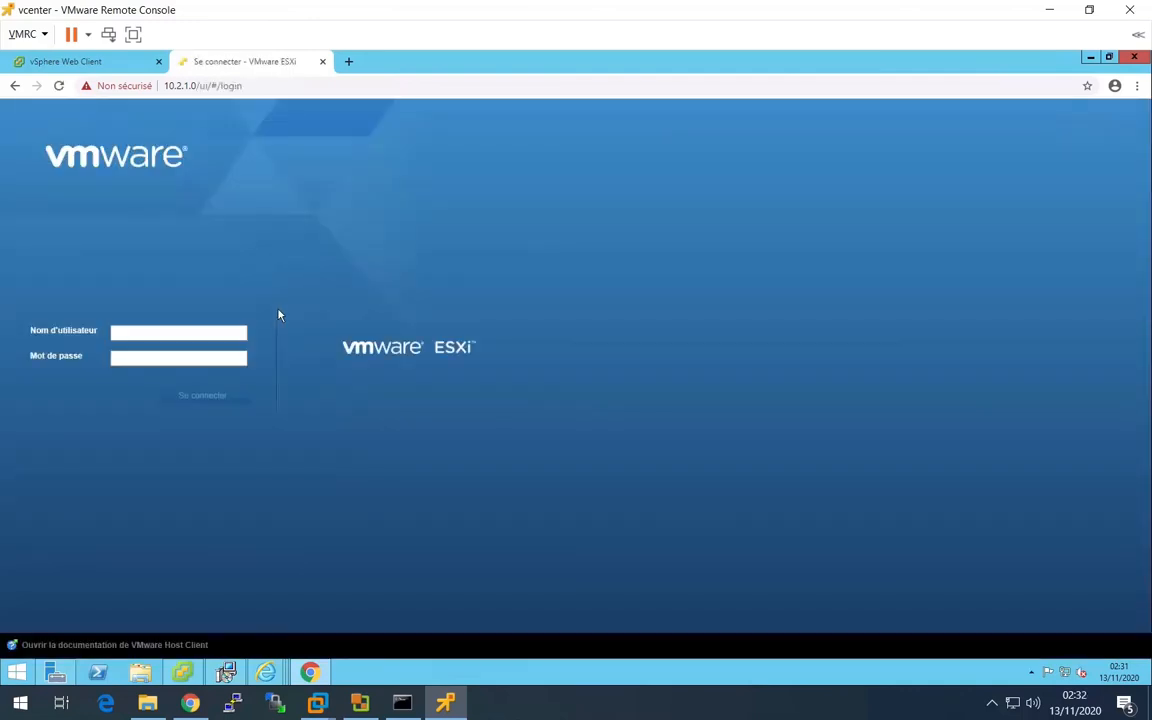
- Return to the vSphere Web Client and enter 10.2.1.0 as the address of the host being added
click(80, 62)
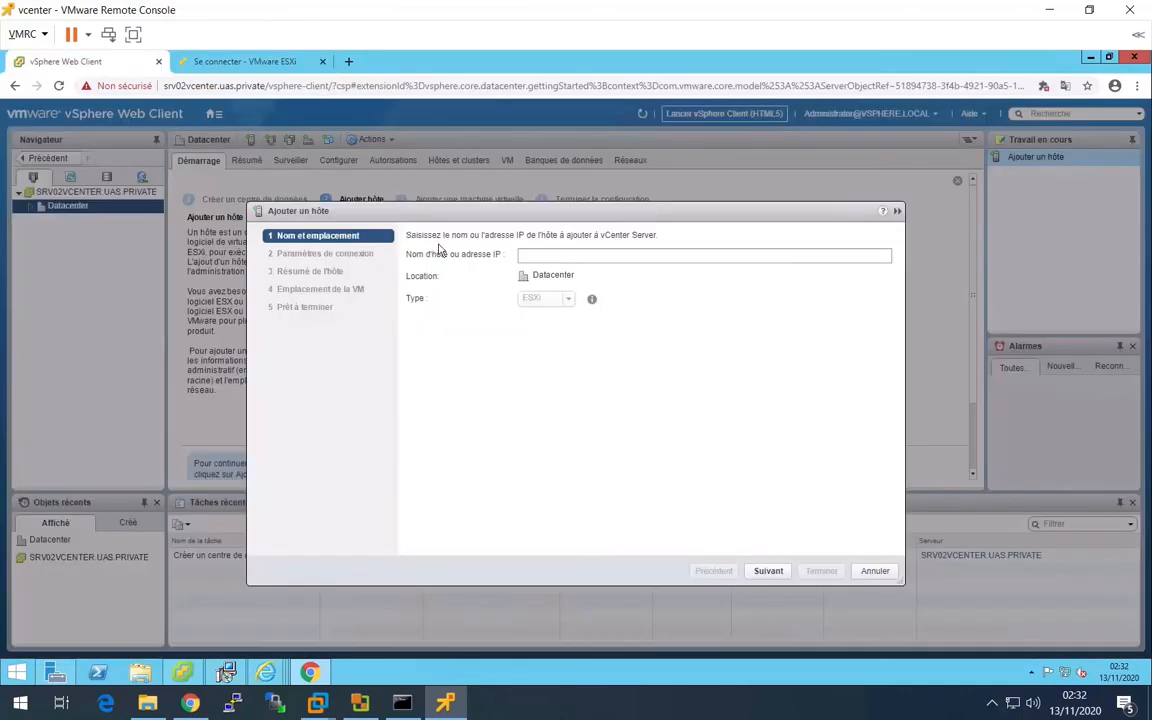
click(536, 251)
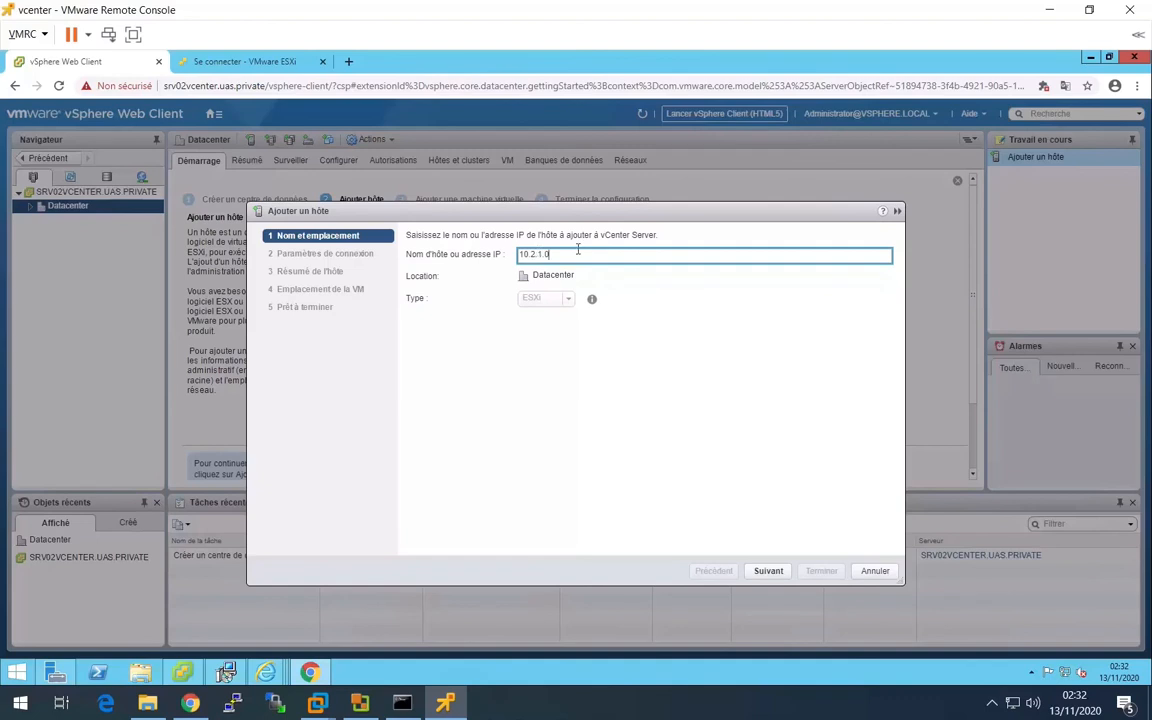
click(776, 573)
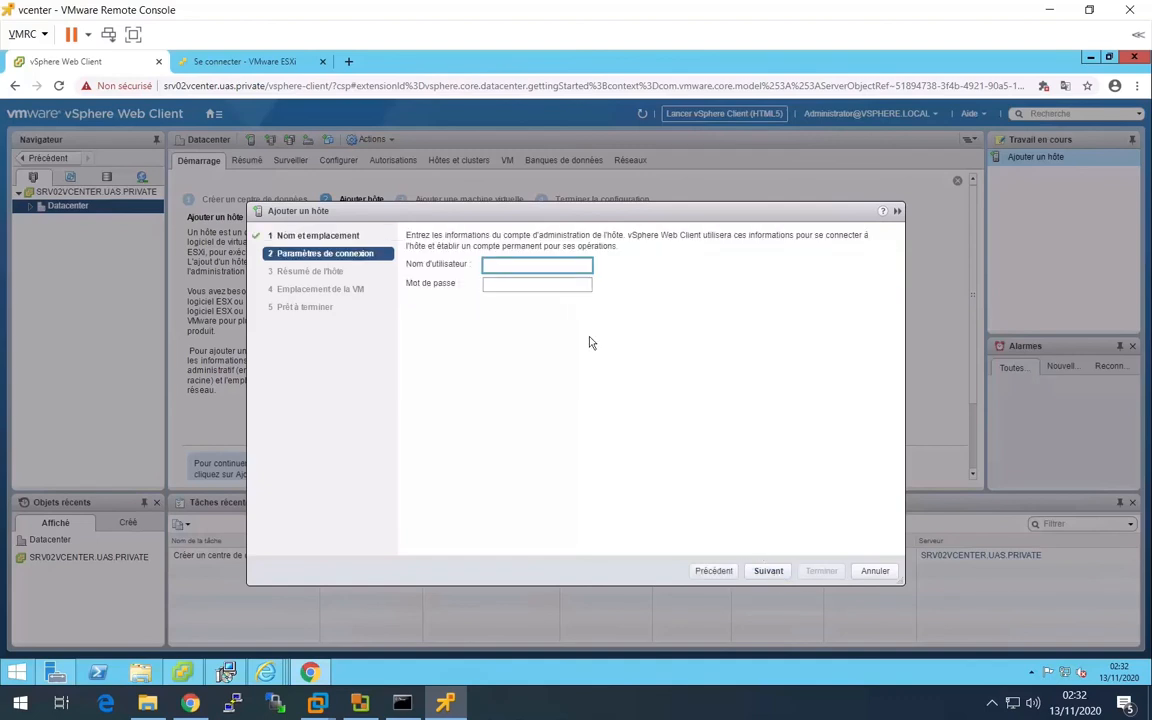
- Enter root and the account password as the connection settings for host 10.2.1.0 and accept its certificate
text(root)
key(Tab)
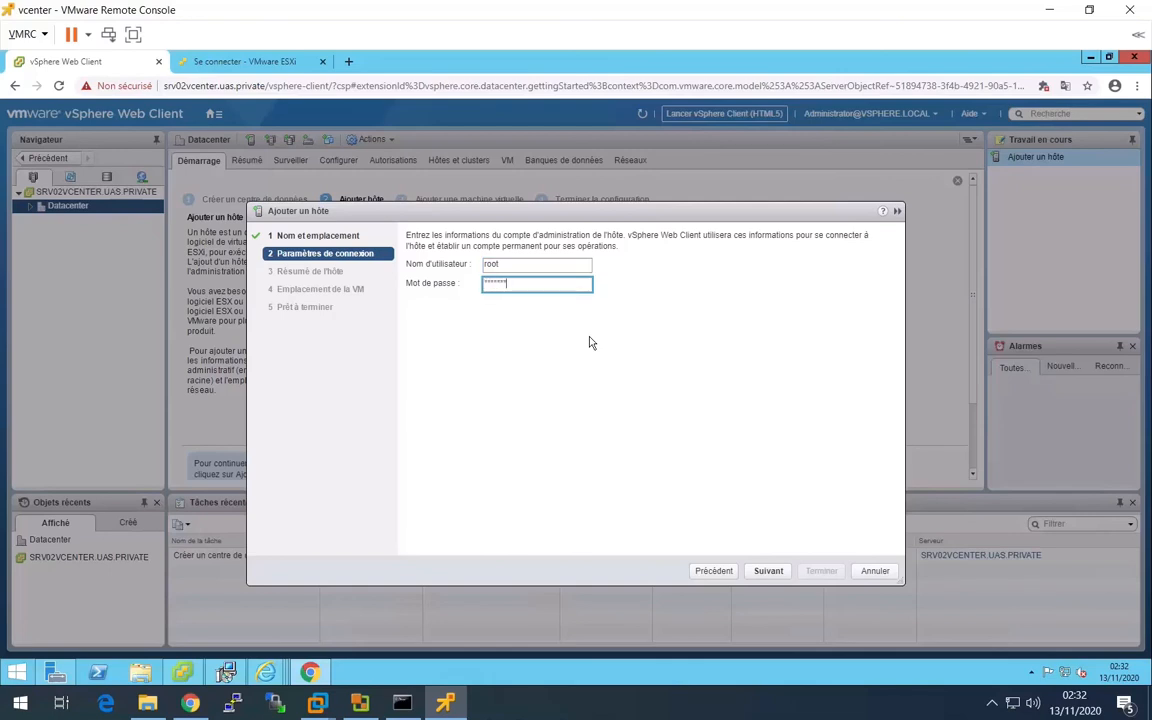
click(768, 571)
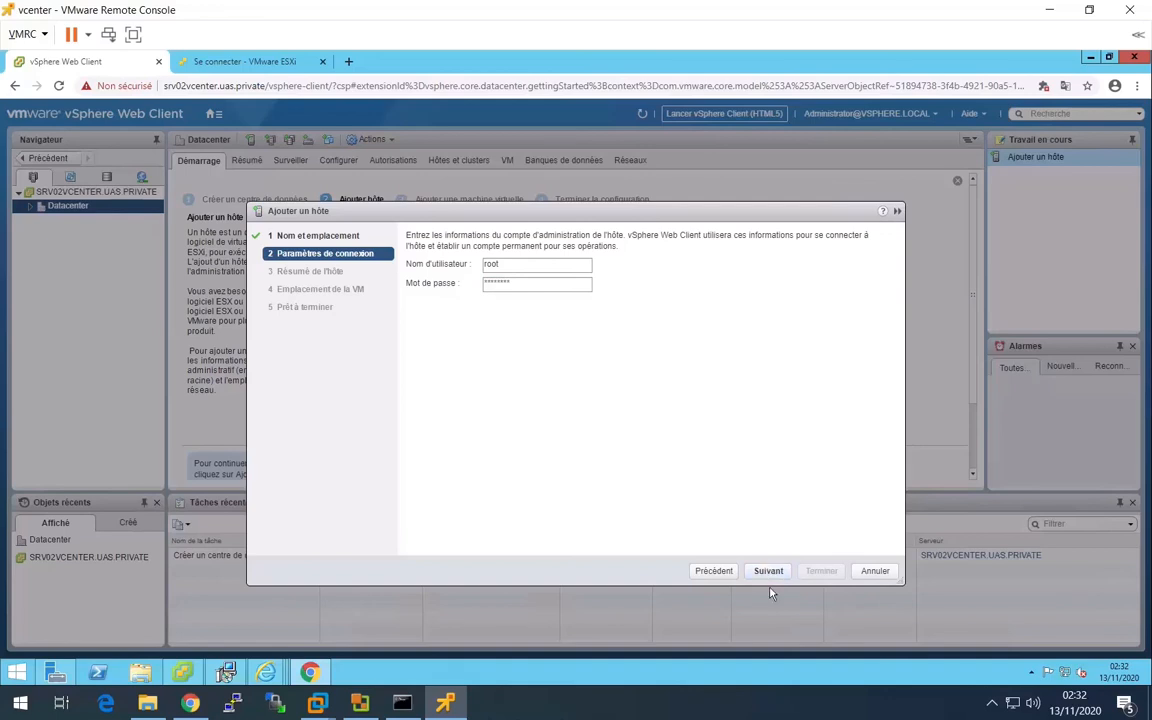
click(770, 574)
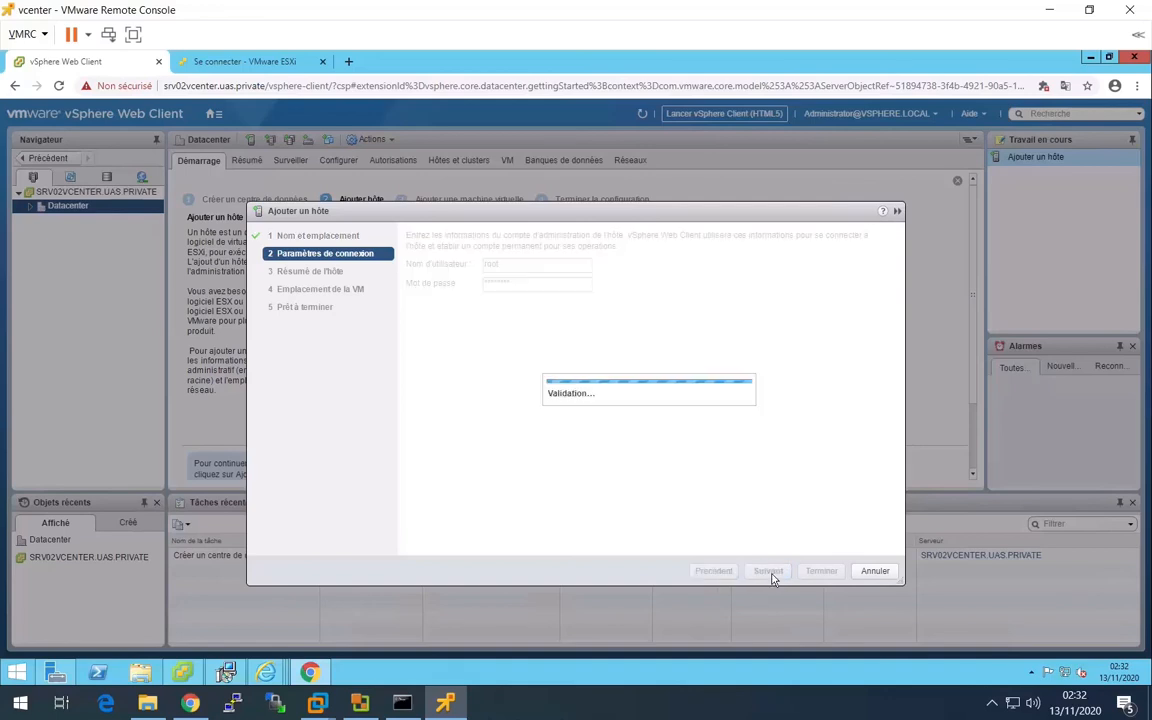
click(617, 470)
- Finish adding host 10.2.1.0 with the evaluation licence, lockdown mode disabled and Datacenter as the VM location
click(777, 572)
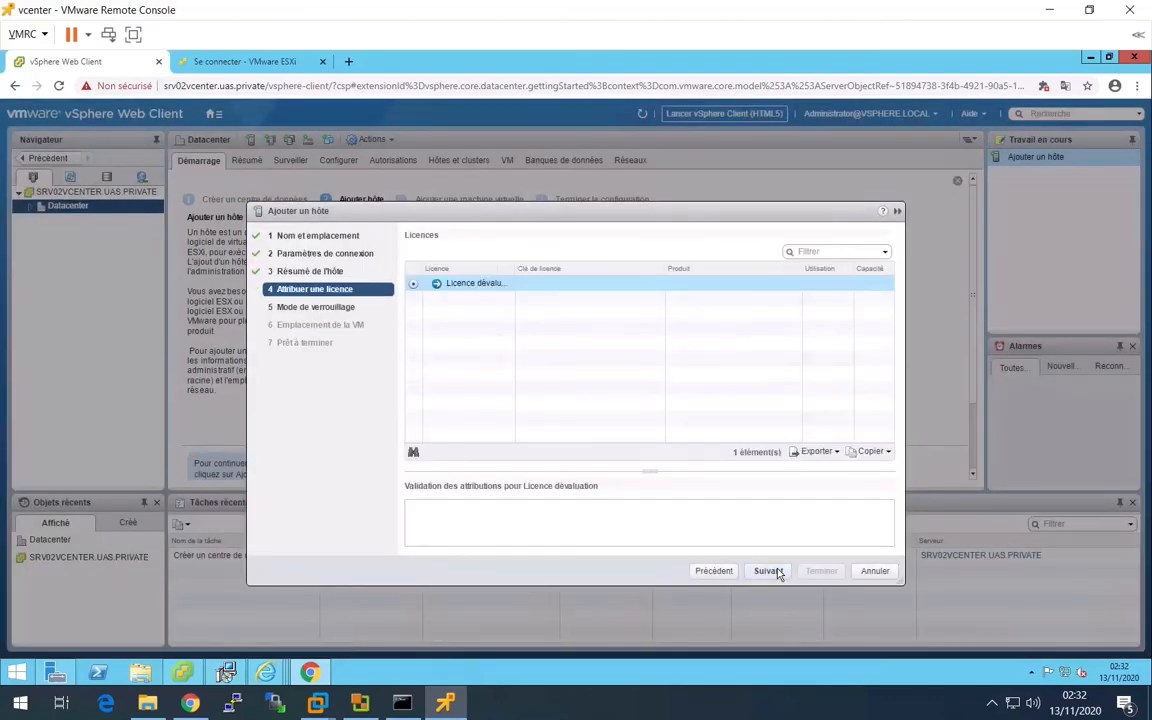
click(777, 572)
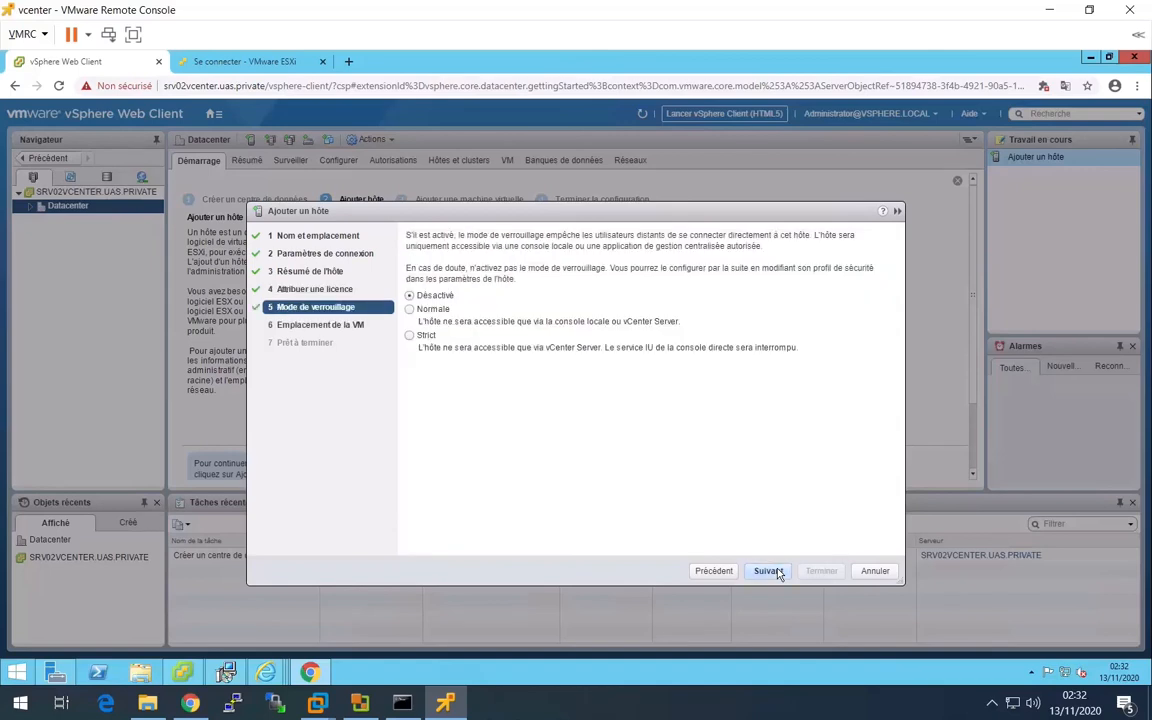
click(777, 572)
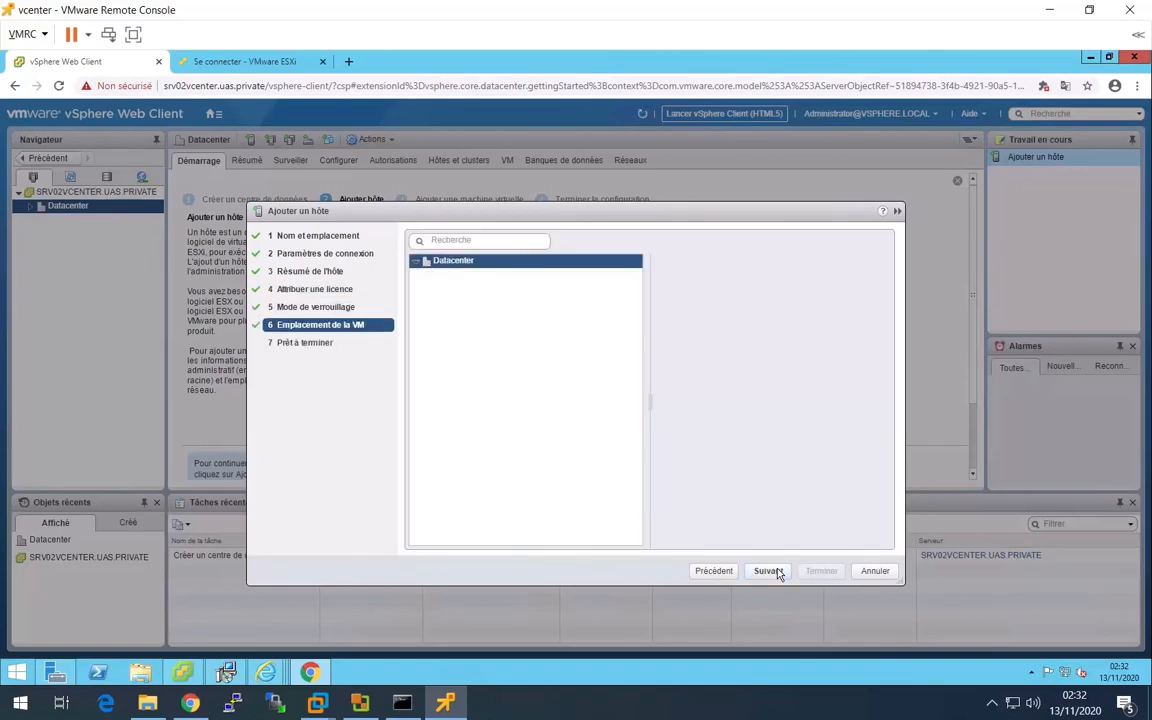
click(766, 571)
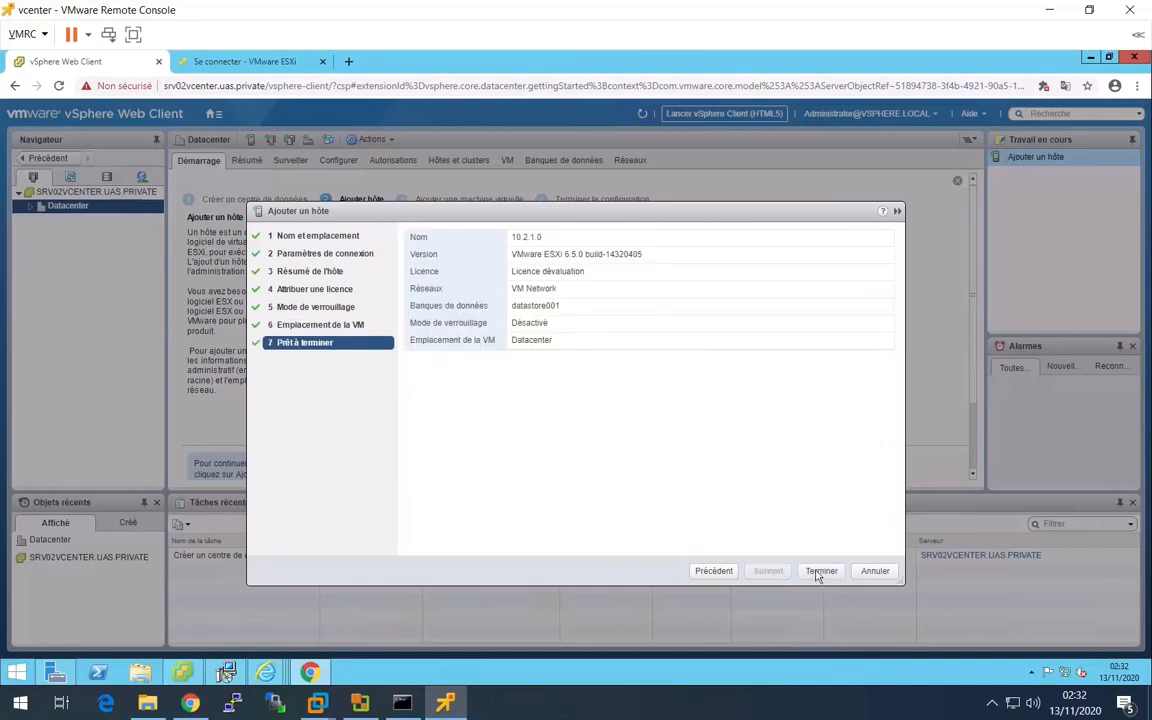
click(818, 572)
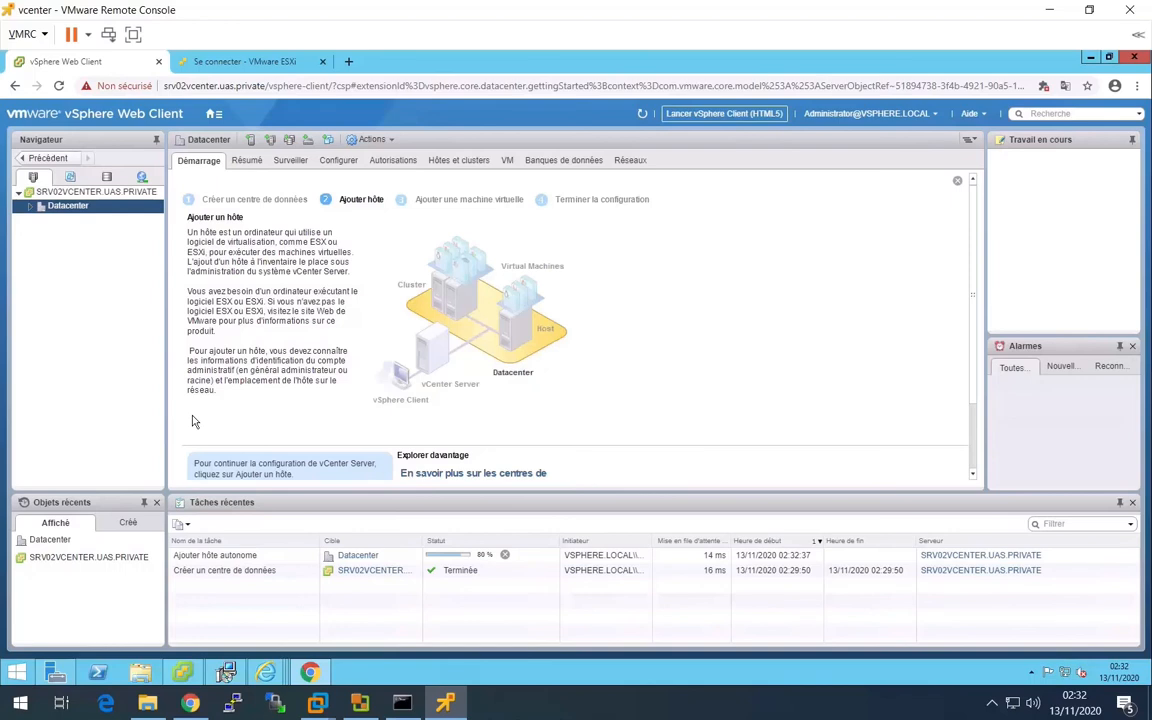
- Expand Datacenter in the inventory and start adding another host to it
click(29, 207)
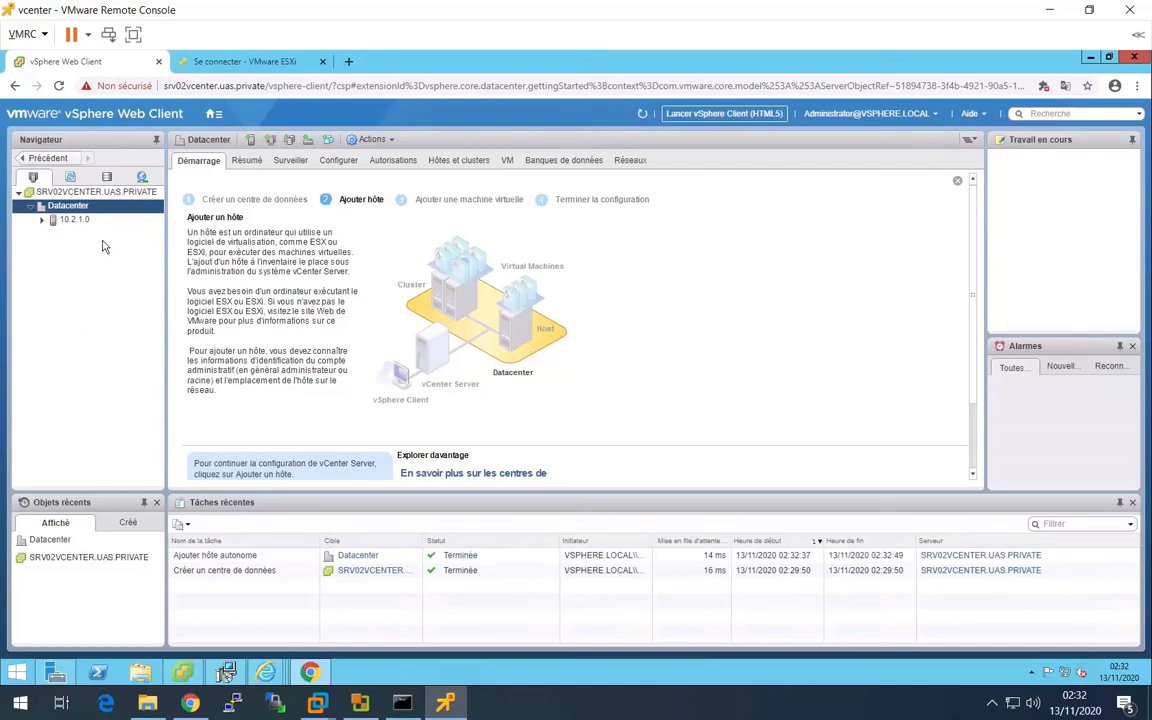
right_click(84, 207)
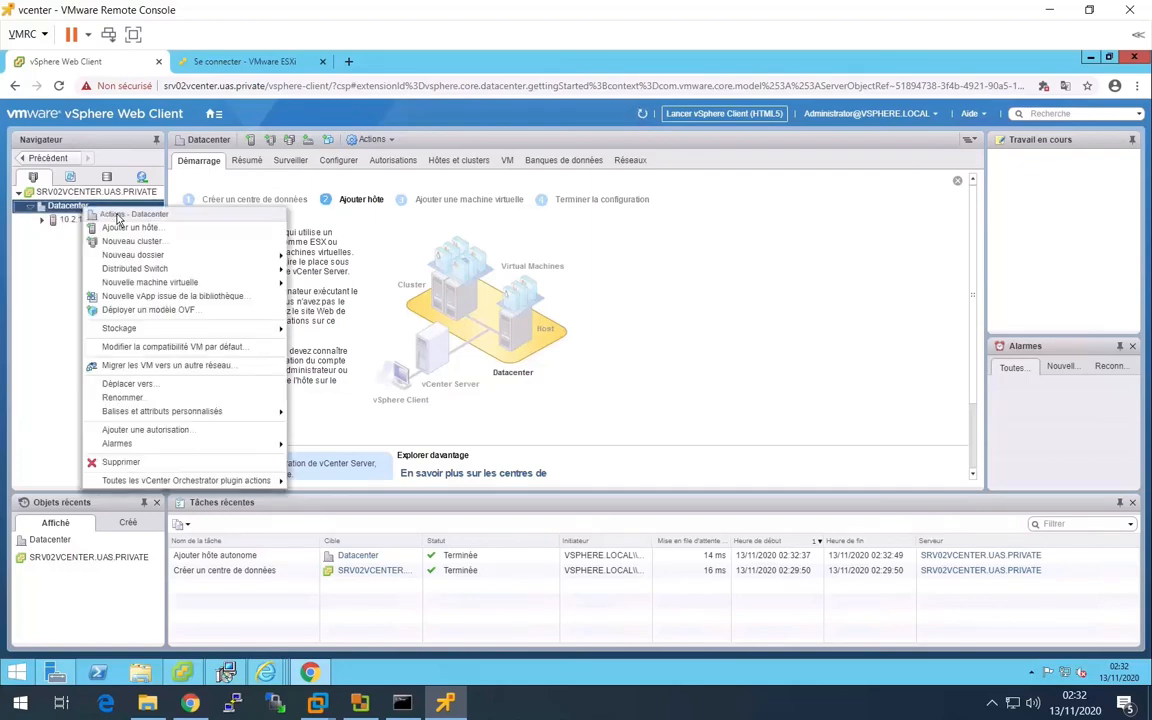
click(130, 228)
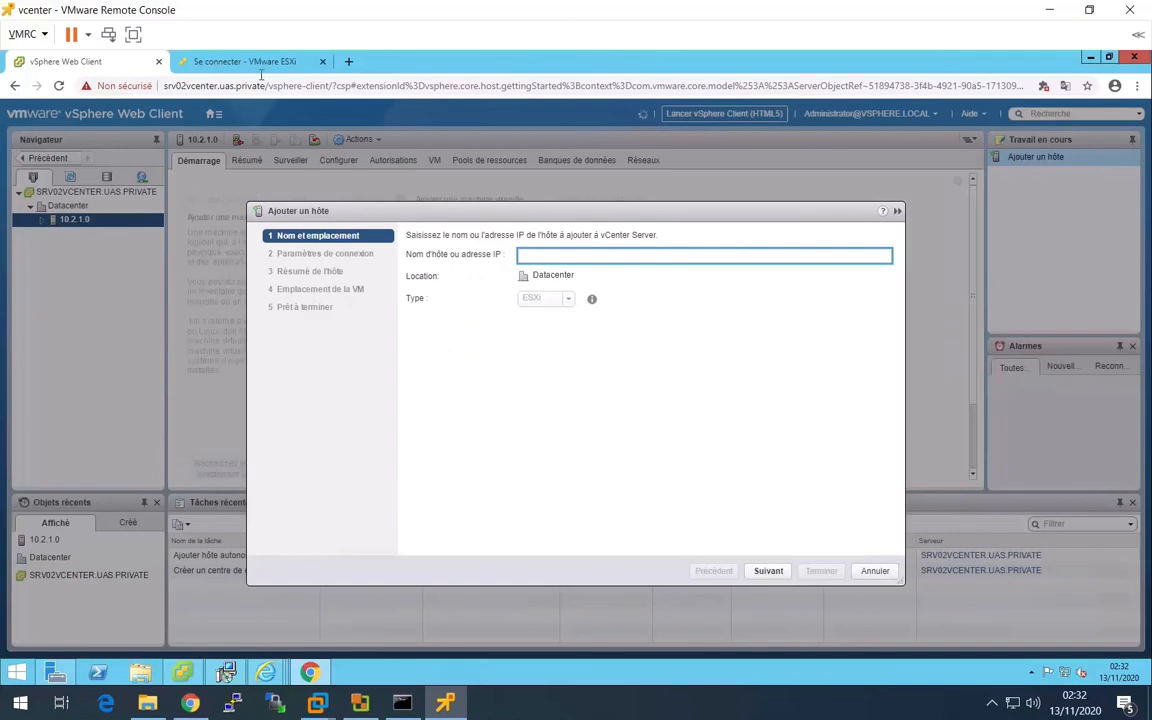
- Change the ESXi login page's address to host 10.2.2.0 and continue past the certificate warning
click(245, 63)
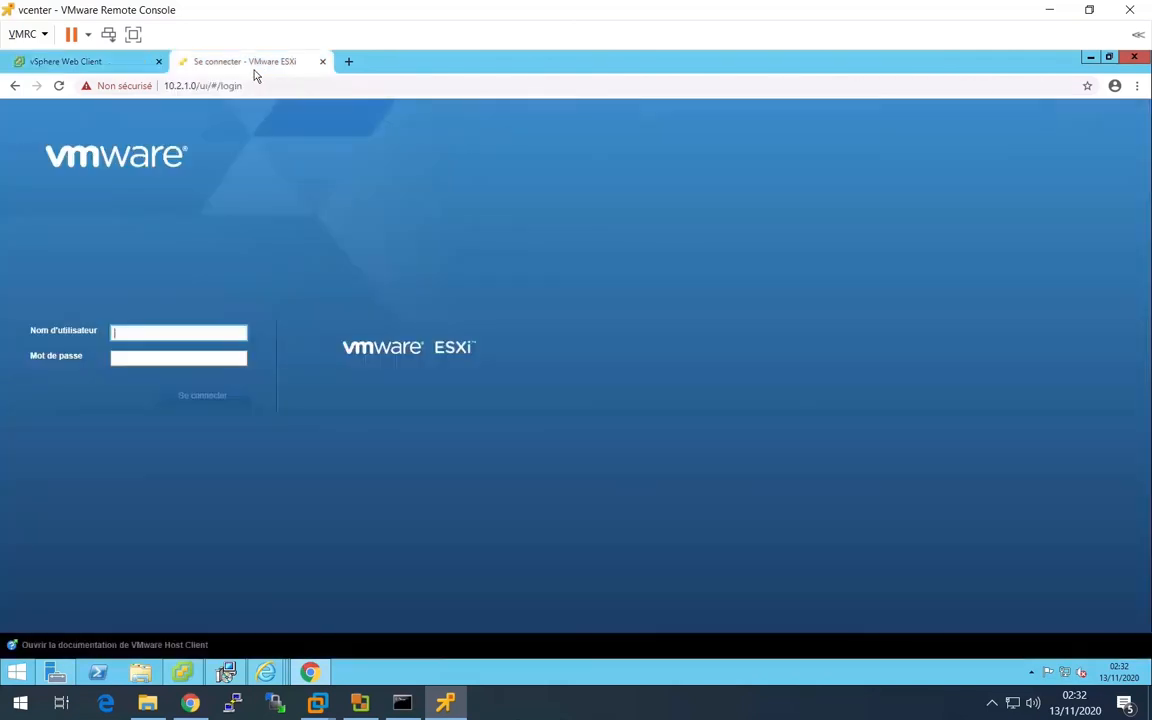
click(185, 87)
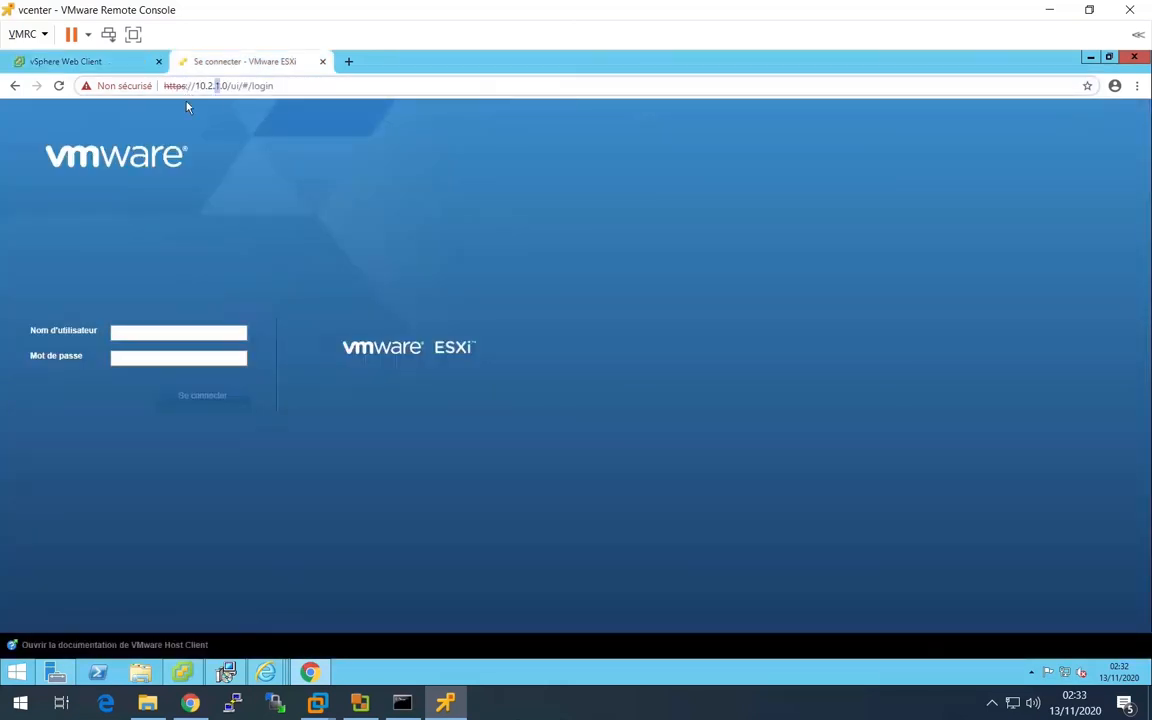
key(Return)
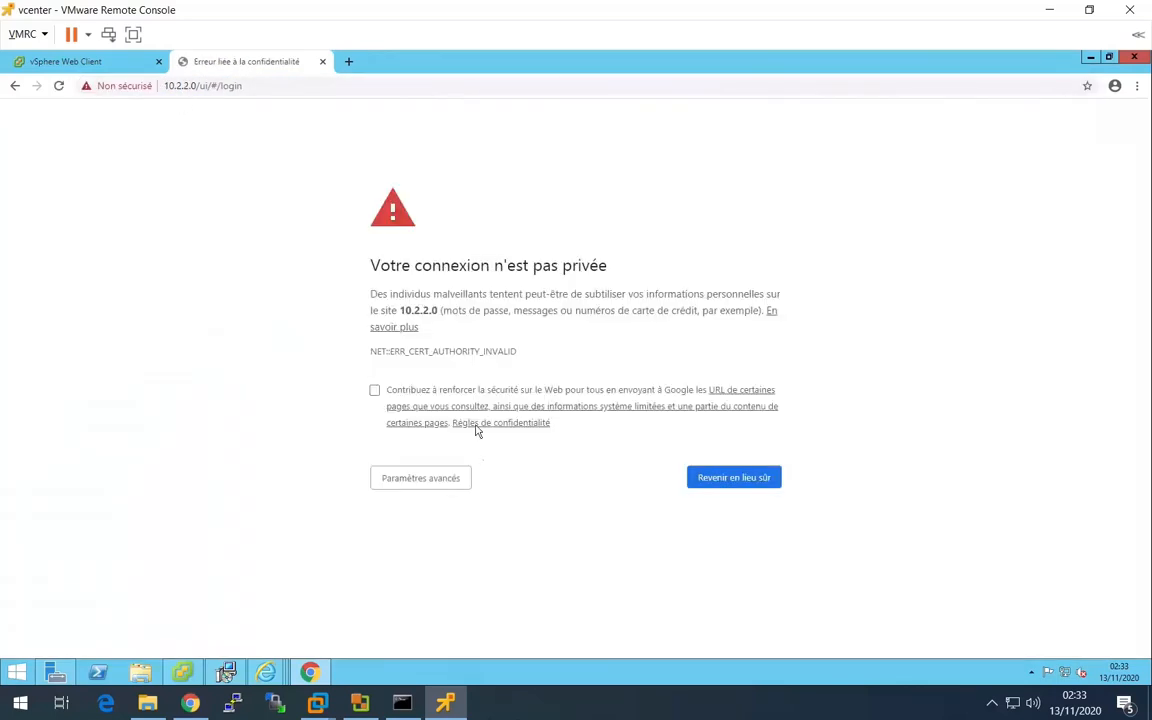
click(445, 477)
click(430, 600)
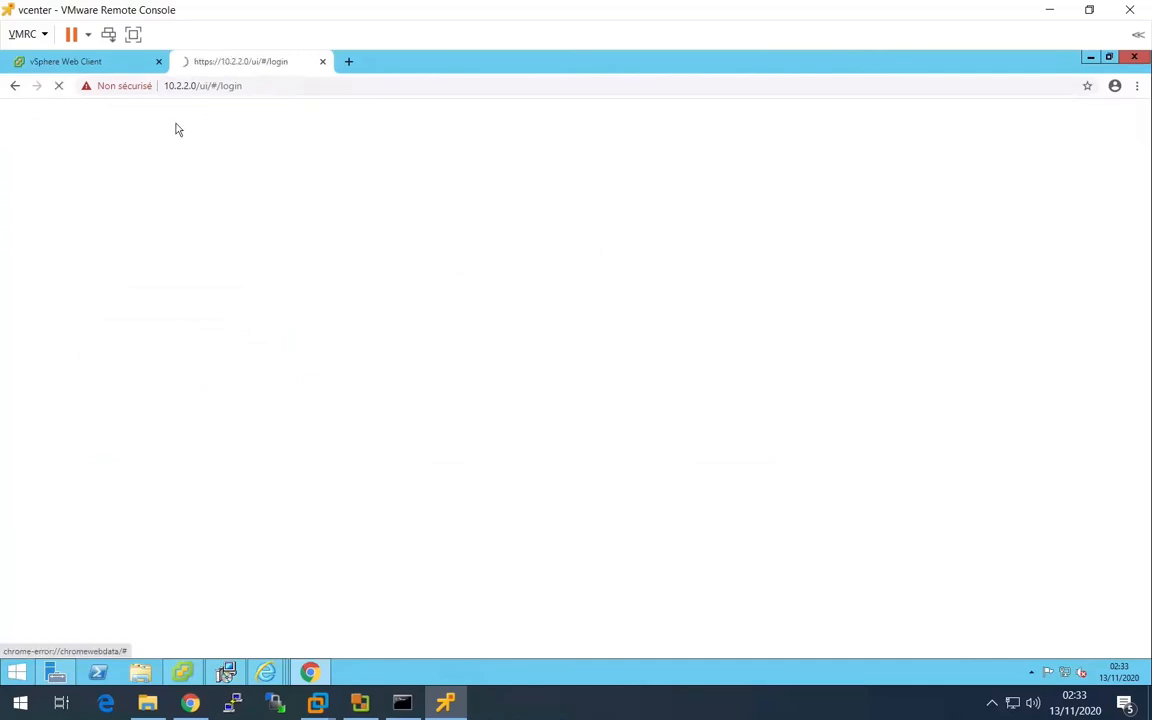
- Return to the vSphere Web Client and enter 10.2.2.0 as the address of the host being added
click(102, 66)
click(578, 257)
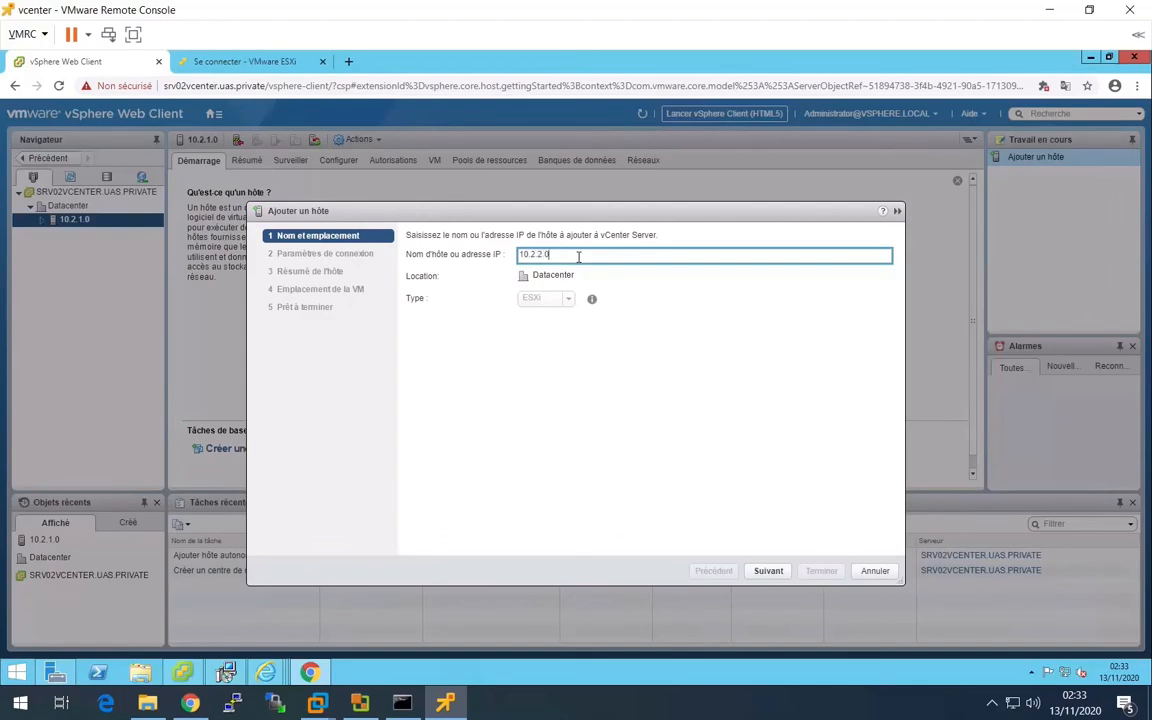
key(Return)
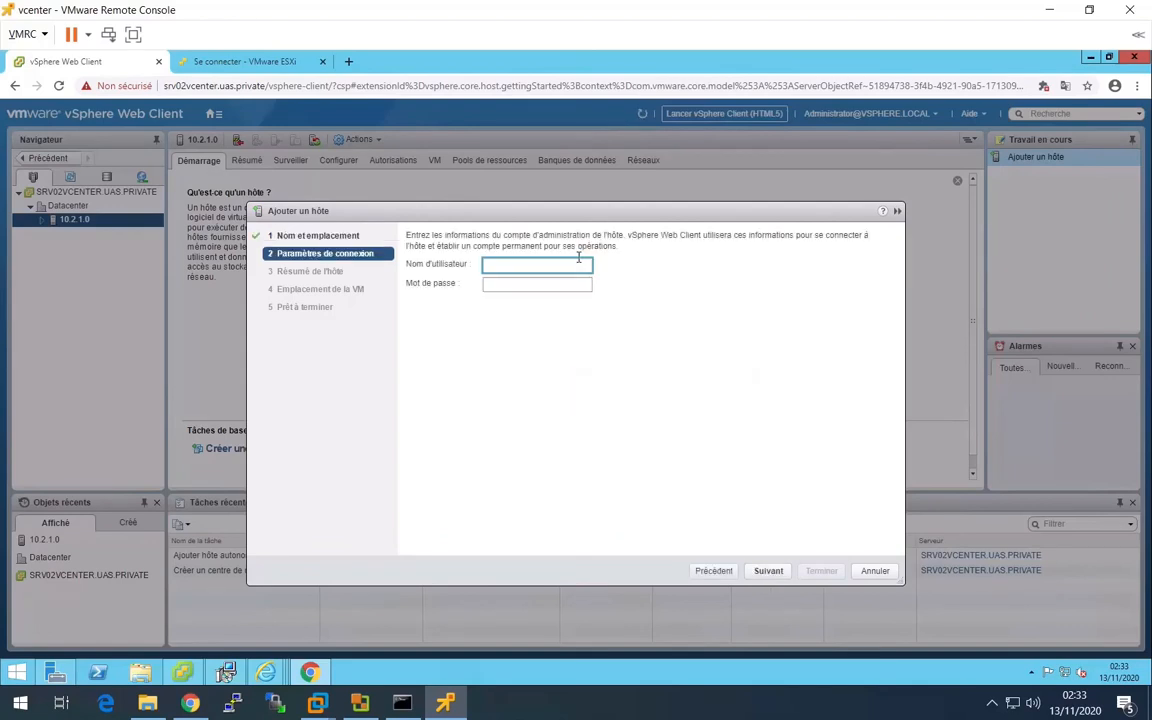
- Enter root and the account password as the connection settings for host 10.2.2.0 and accept its certificate
text(root)
key(Tab)
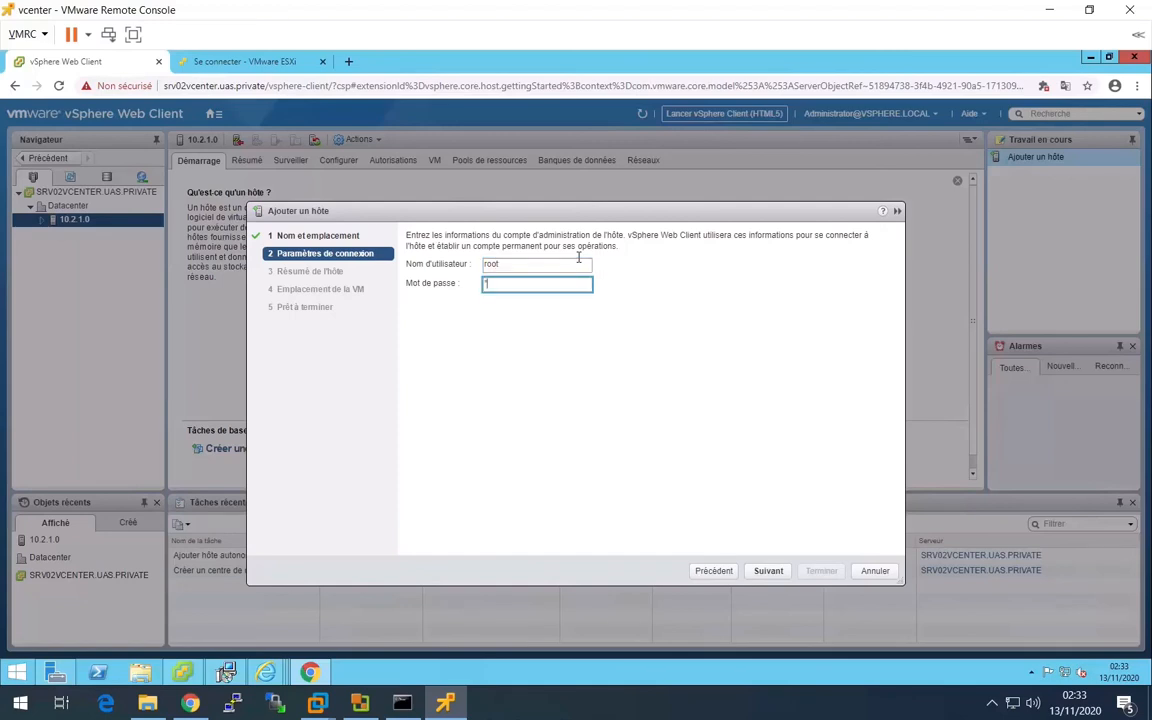
key(Return)
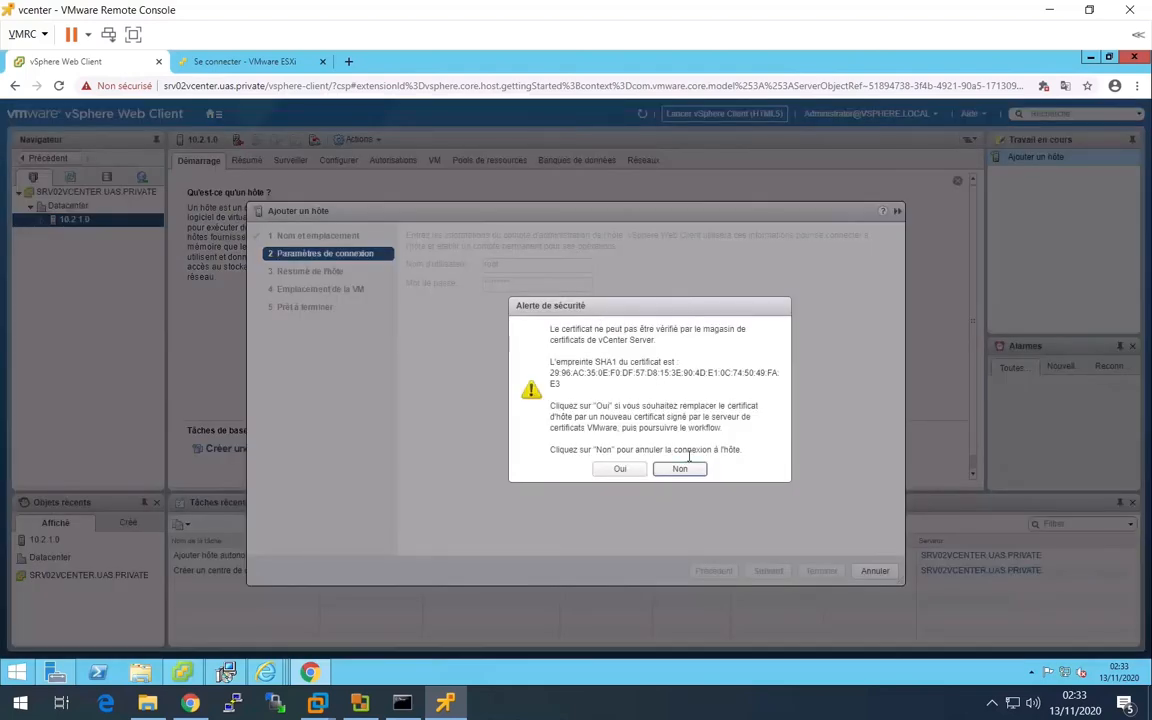
click(620, 469)
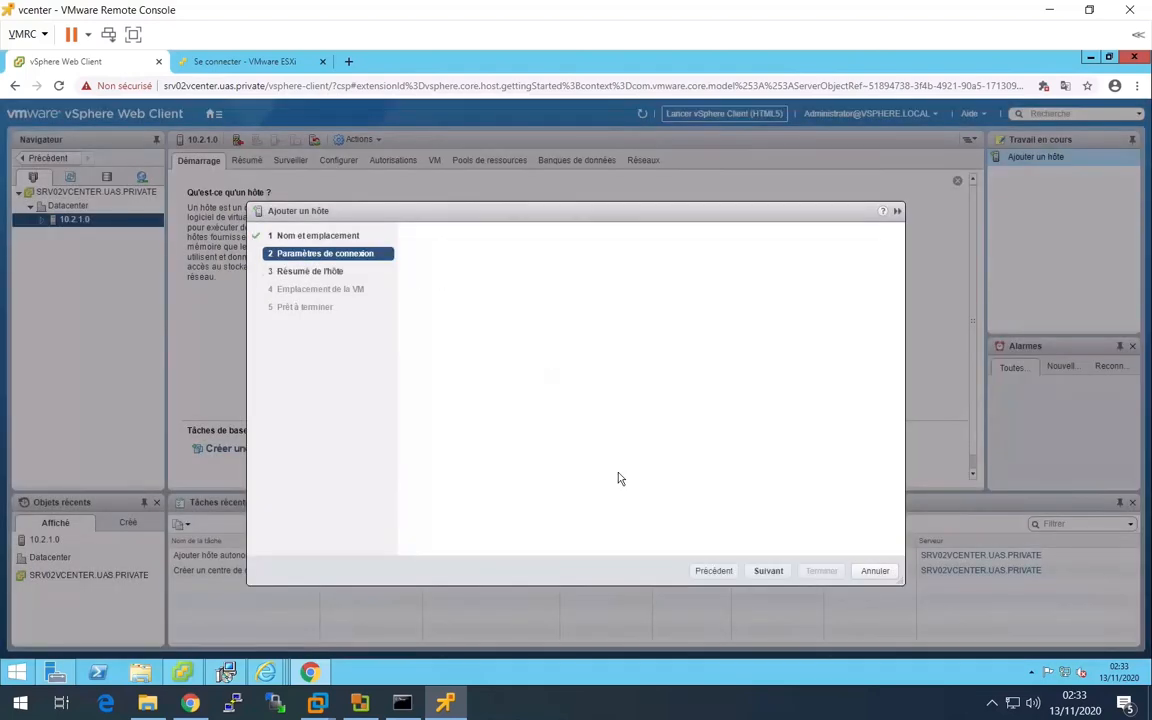
- Finish adding host 10.2.2.0 with the evaluation licence, lockdown mode disabled and Datacenter as the VM location
click(767, 572)
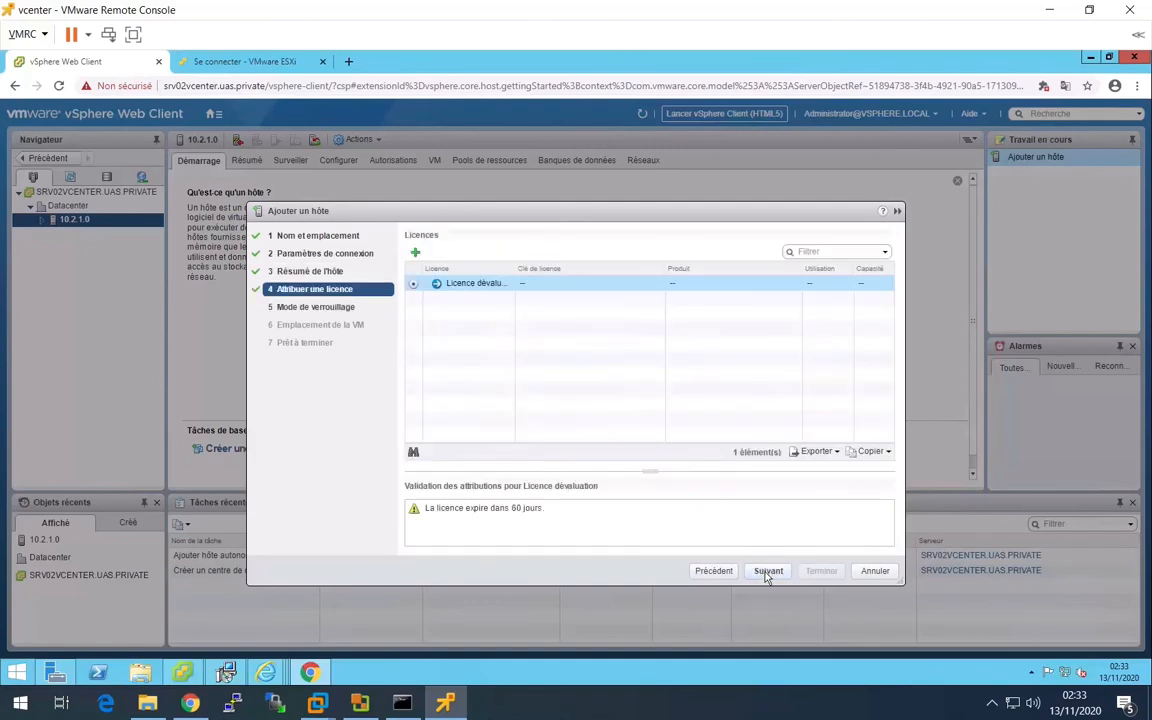
click(767, 572)
click(767, 572)
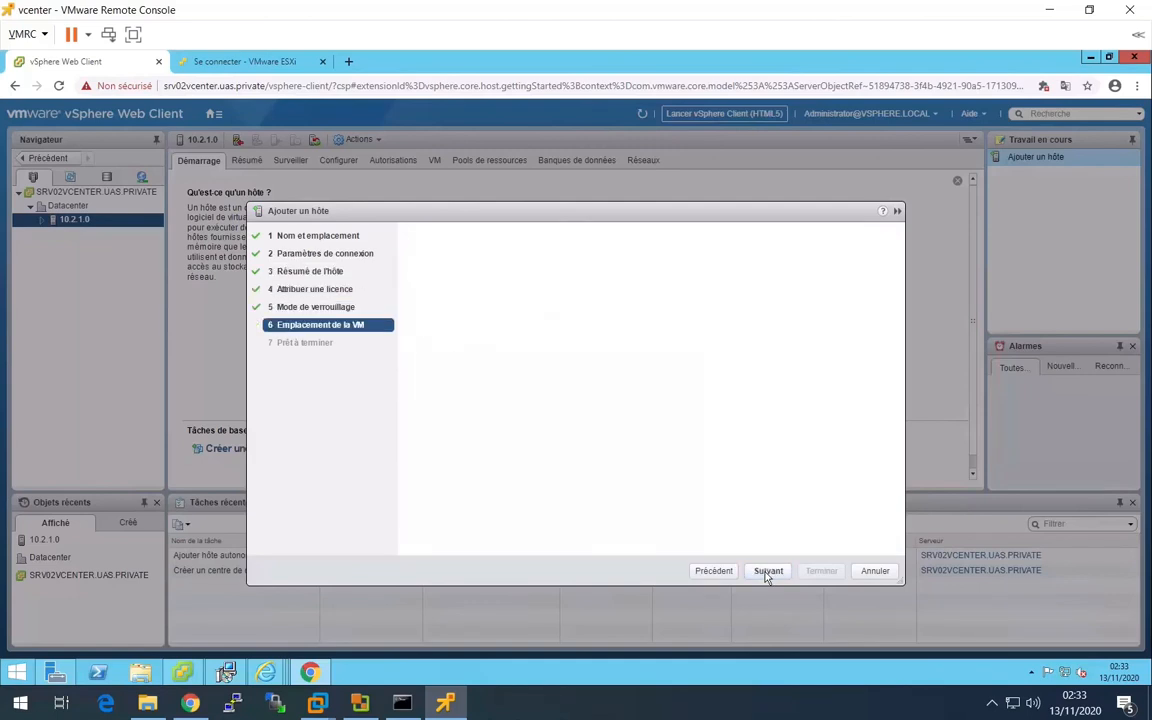
click(767, 572)
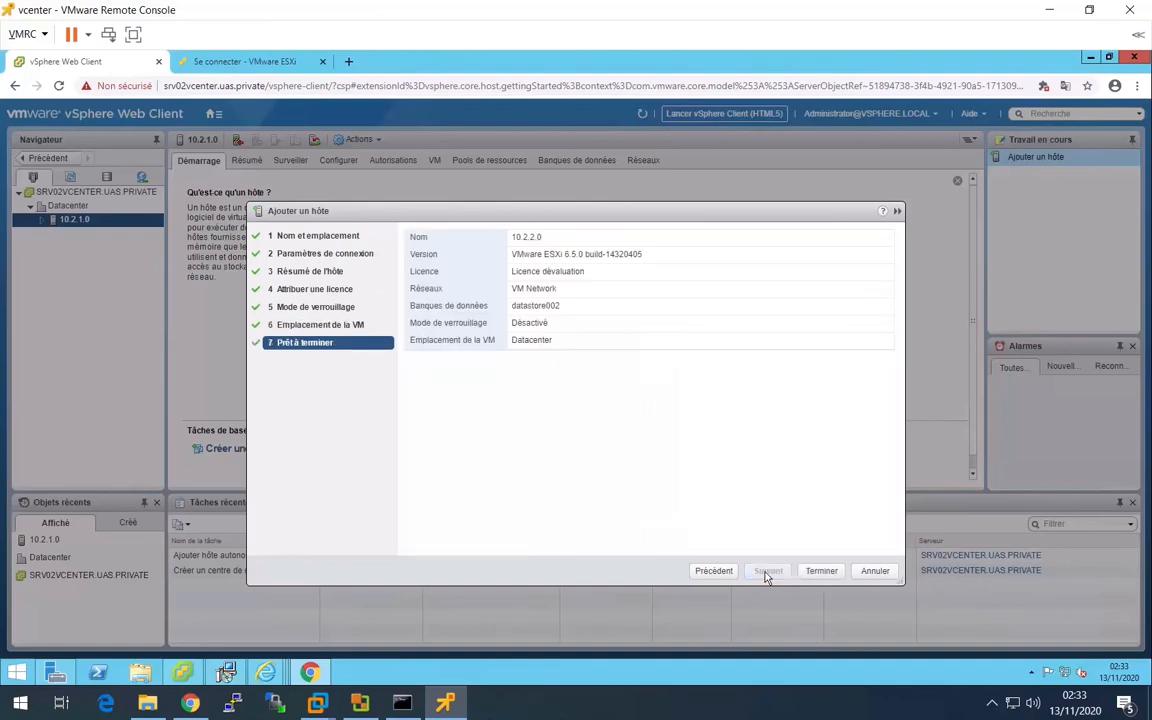
click(821, 573)
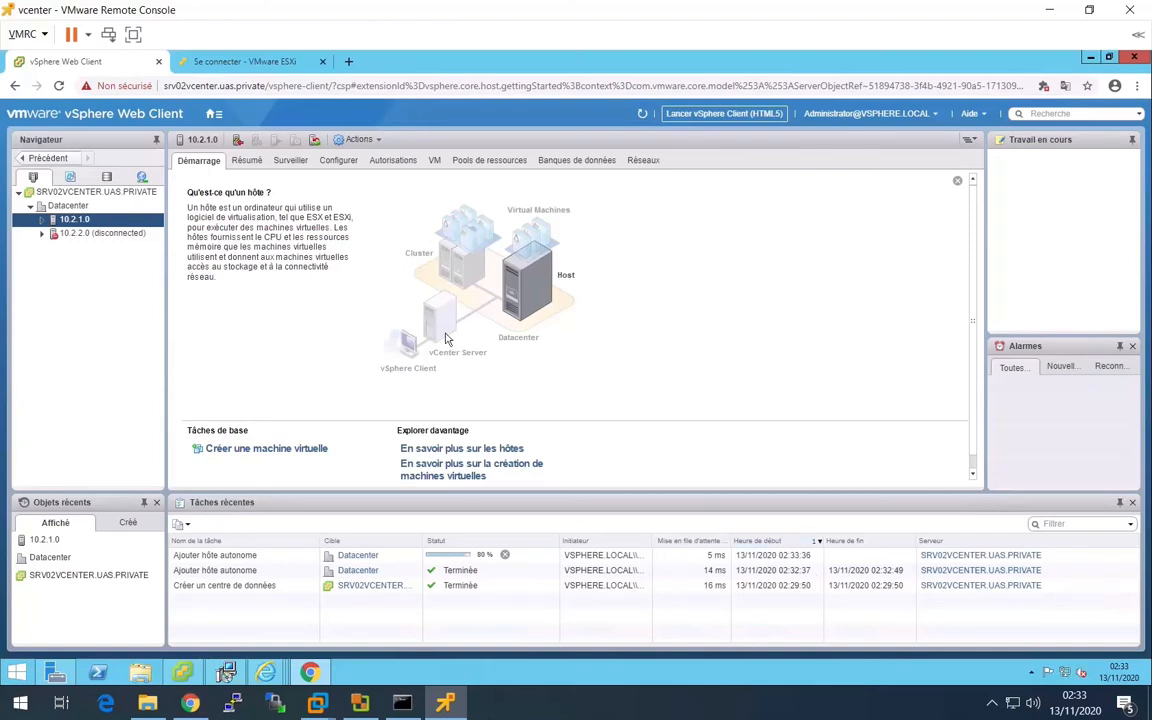
- Change the ESXi login page's address to host 10.2.3.0 and continue past the certificate warning
click(238, 66)
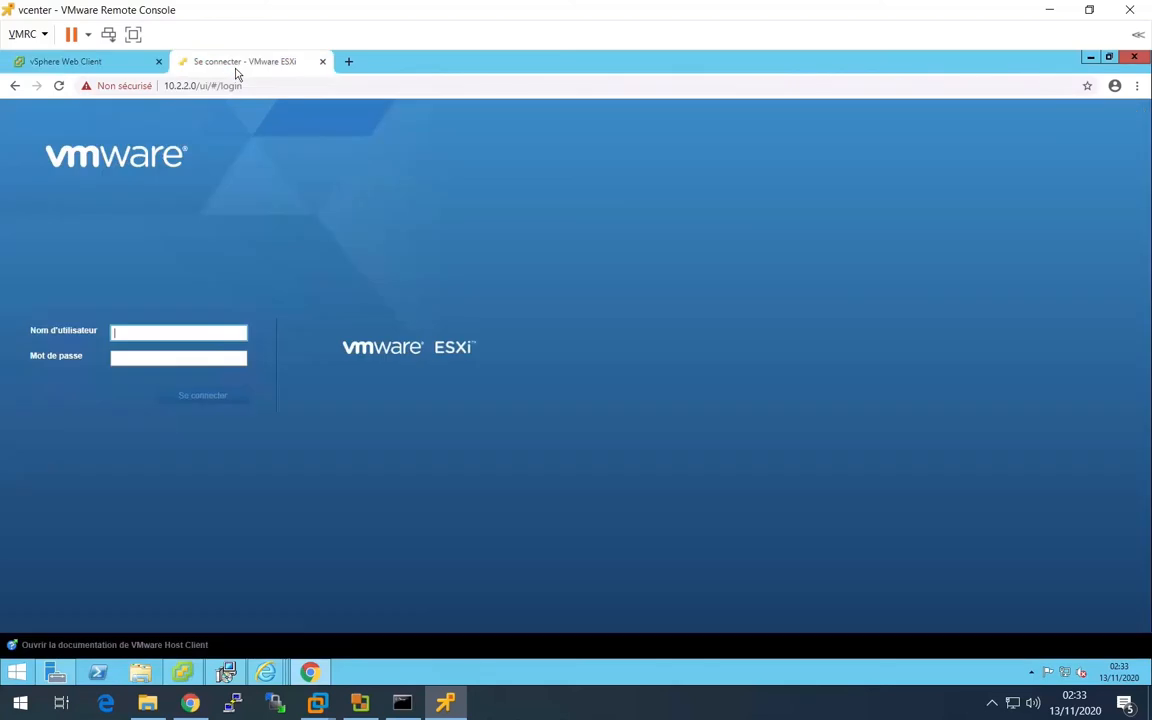
click(184, 85)
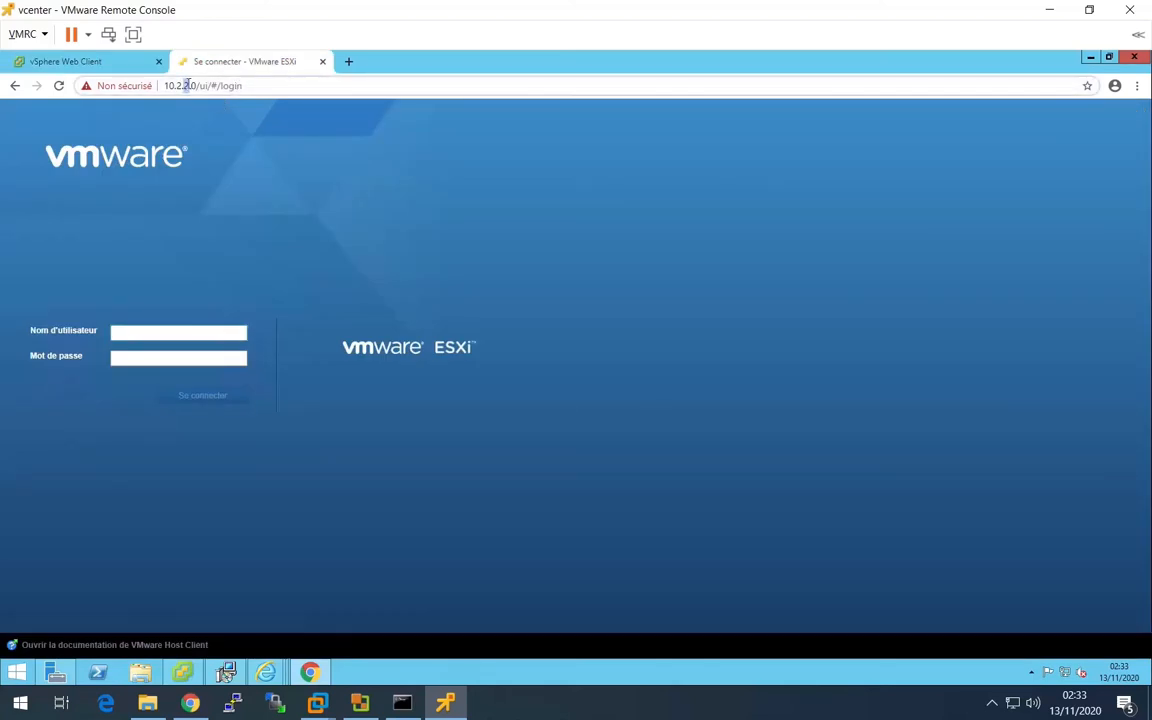
key(Return)
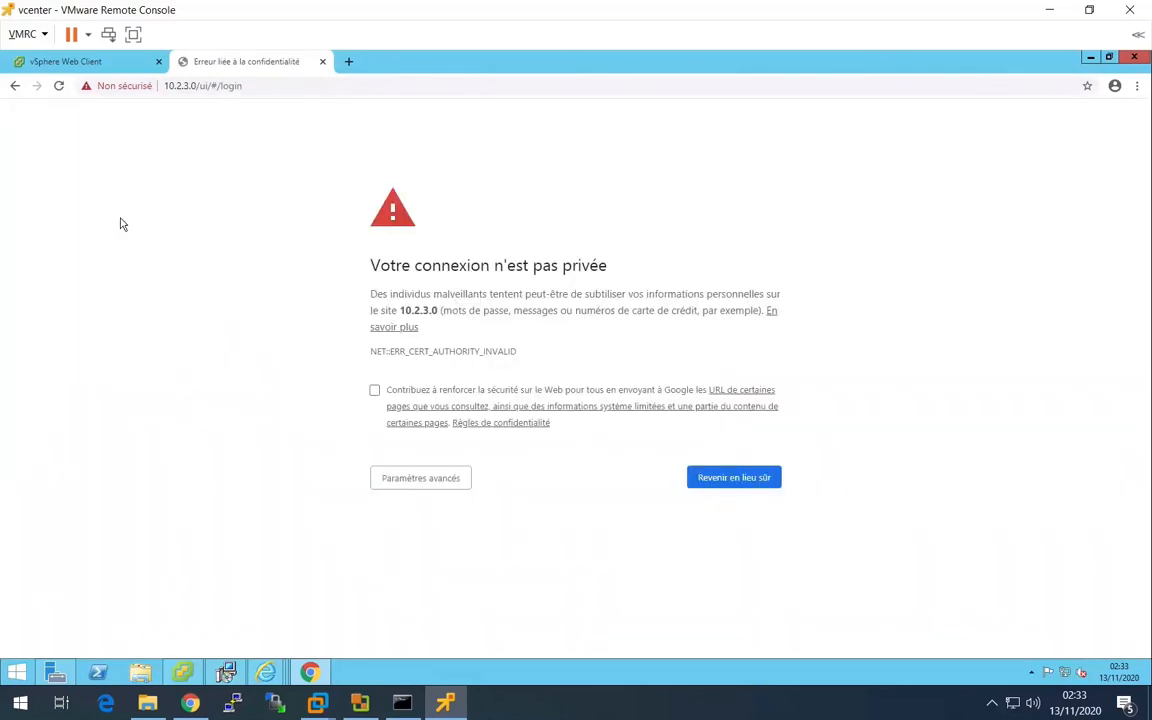
click(405, 478)
click(431, 601)
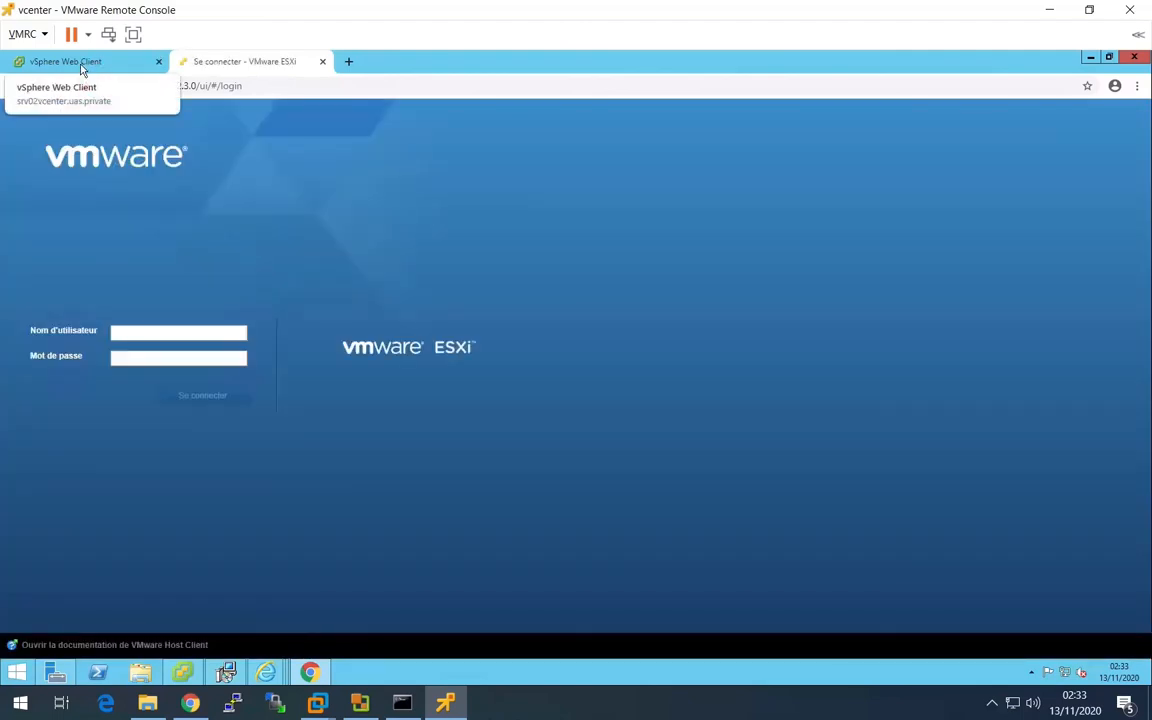
- Return to the vSphere Web Client and start adding a host to Datacenter with the address 10.2.3.0
click(82, 66)
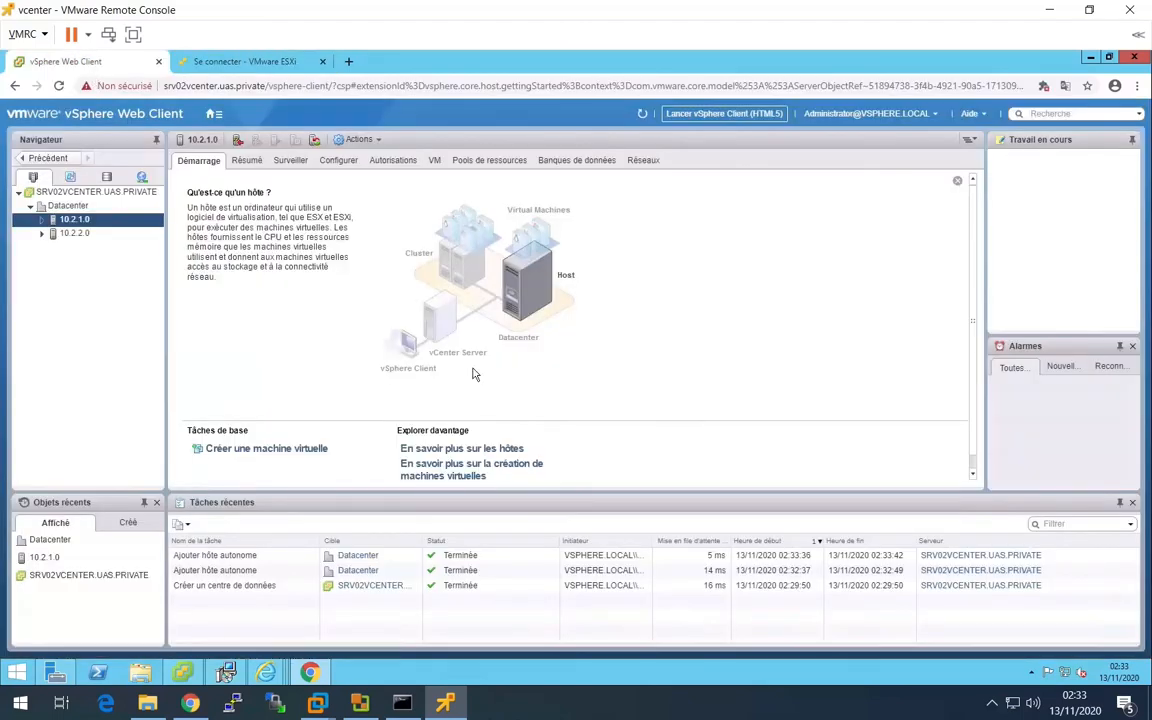
right_click(60, 210)
click(104, 226)
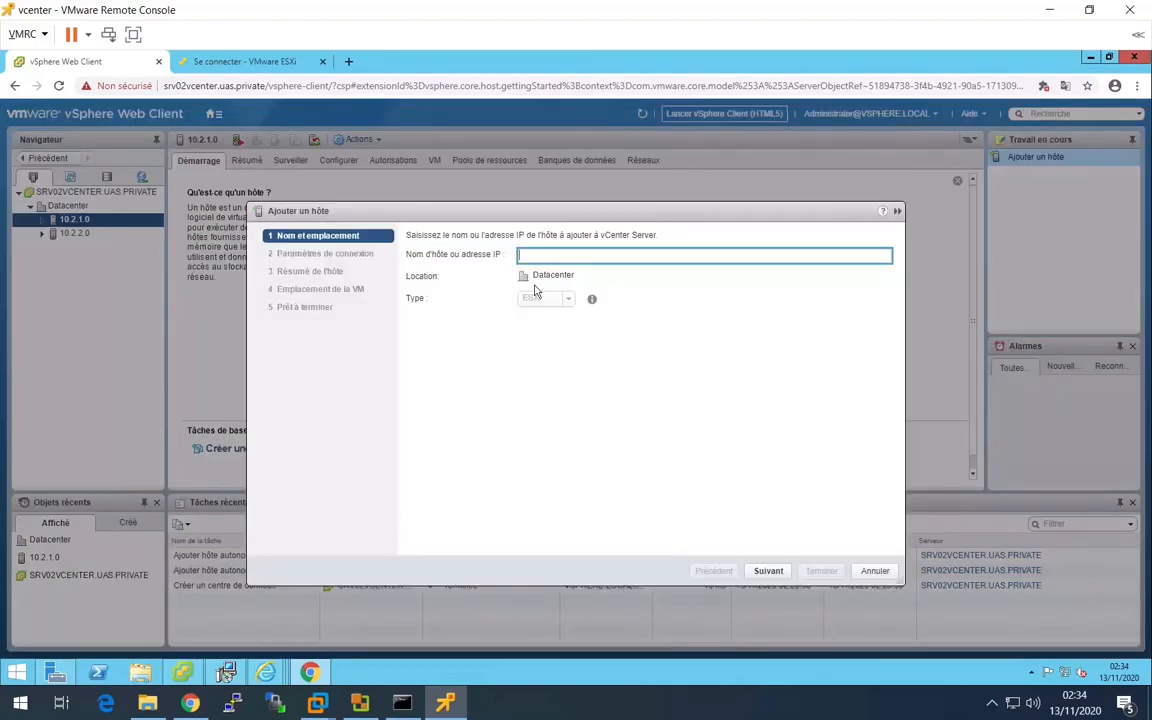
text(10.2.3.0)
key(Return)
- Enter root and the account password as the connection settings for host 10.2.3.0 and accept its certificate
text(r)
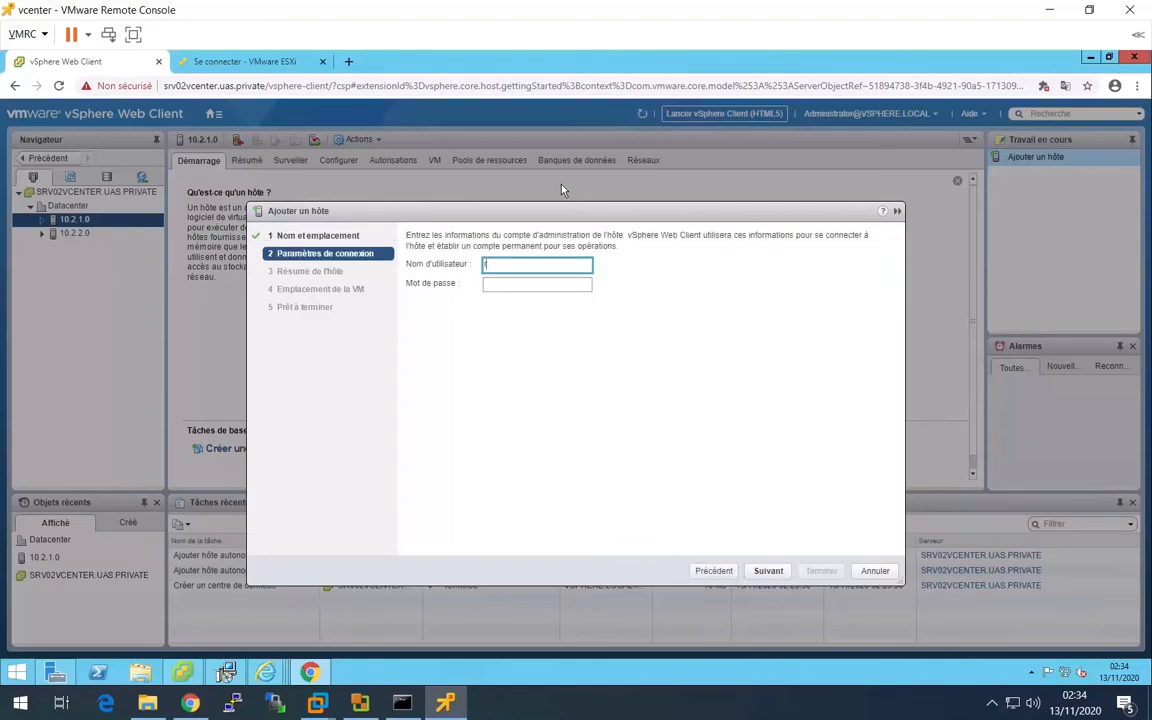
text(oot)
key(Tab)
text(********)
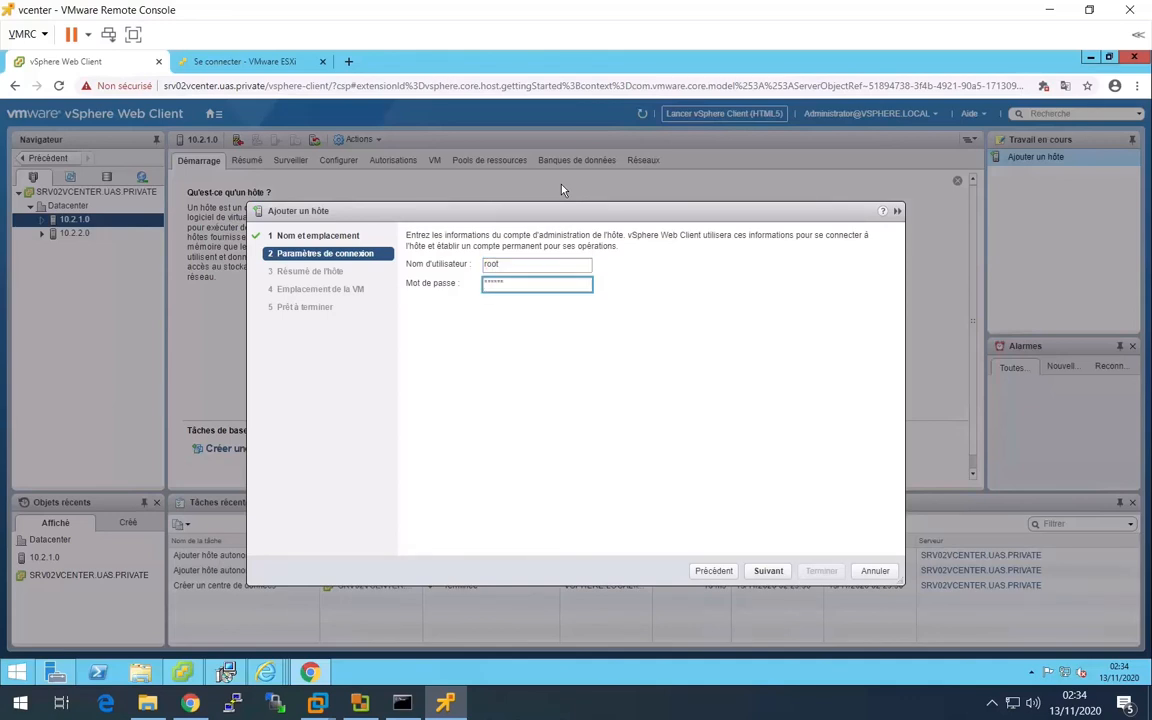
key(Return)
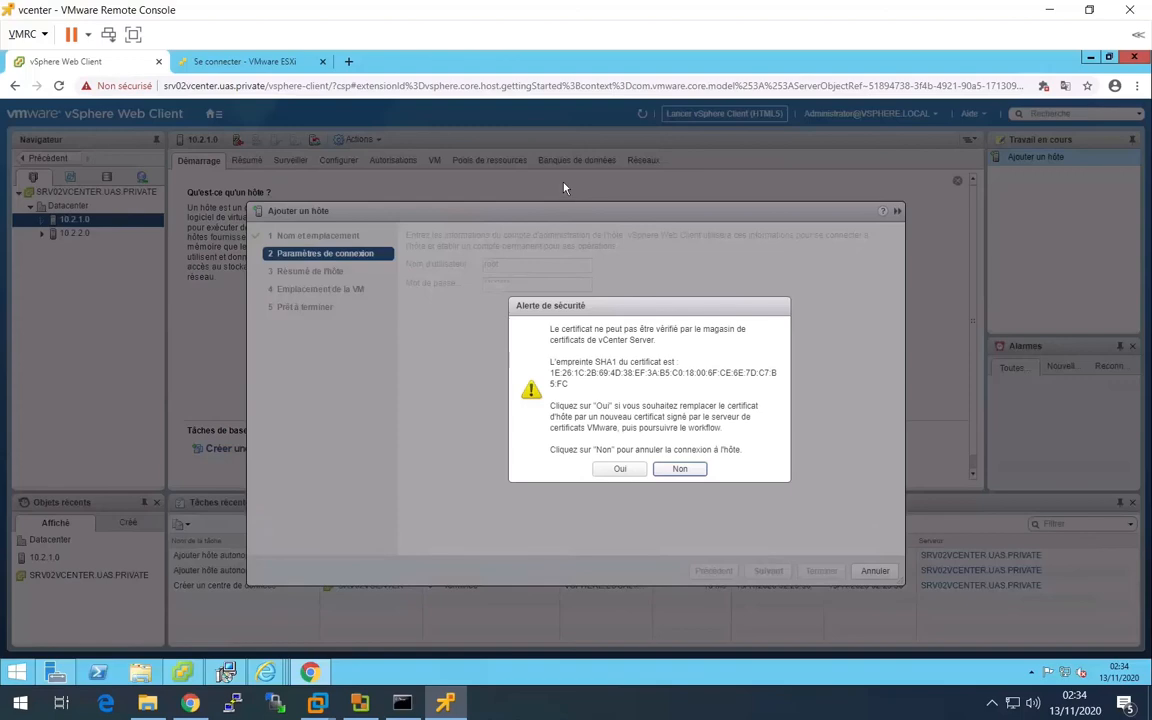
click(620, 470)
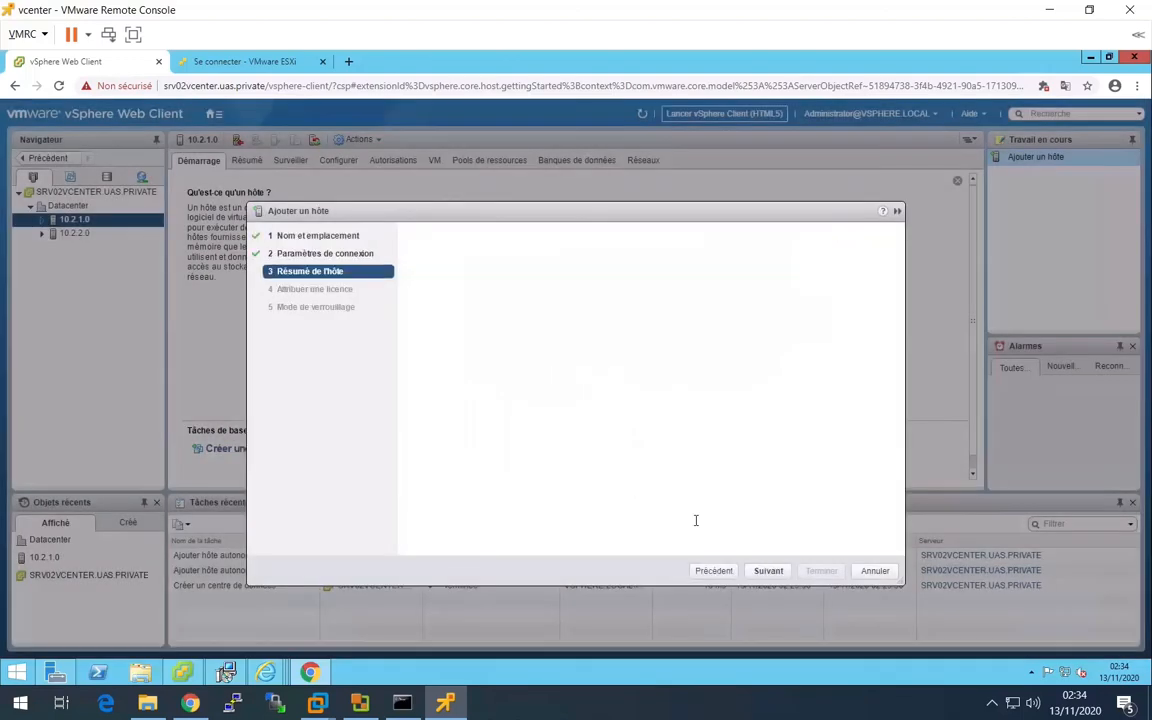
- Finish adding host 10.2.3.0 with the evaluation licence, lockdown mode disabled and Datacenter as the VM location
click(773, 574)
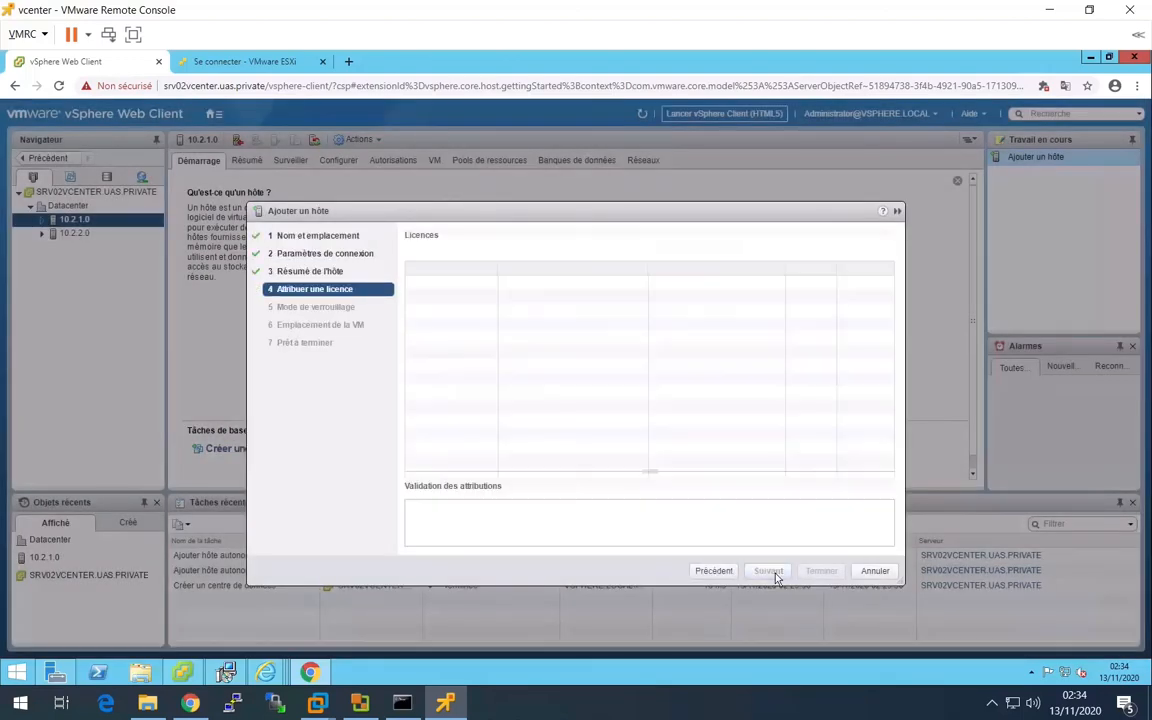
click(775, 574)
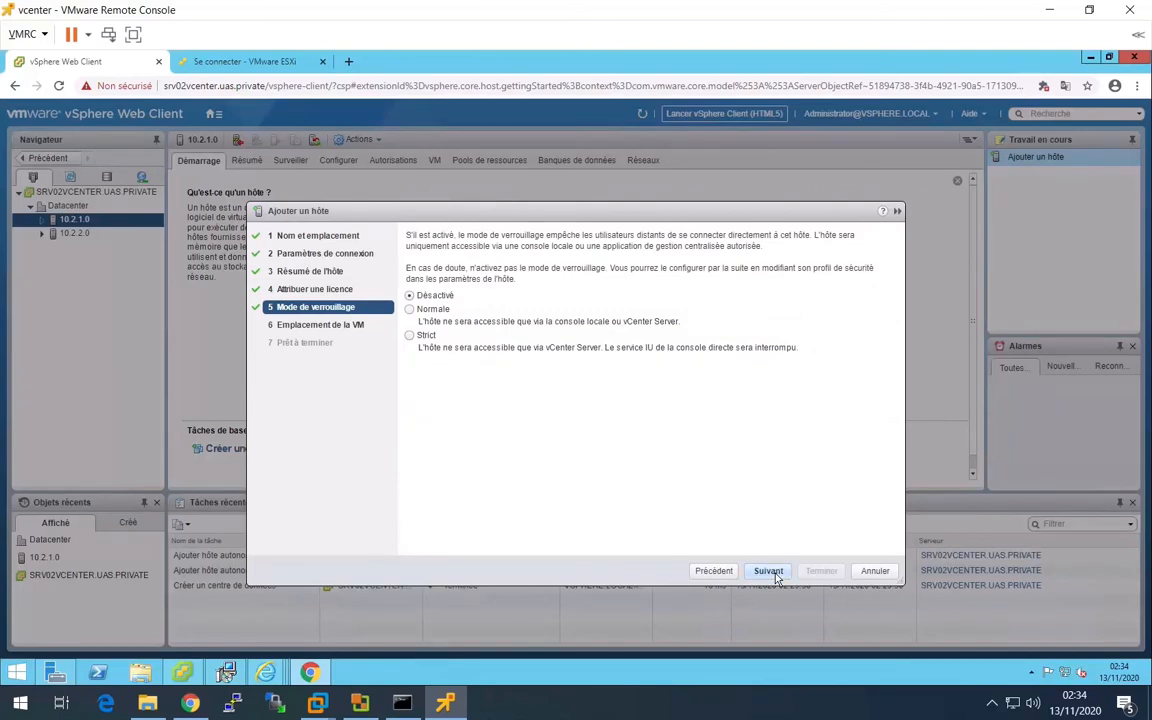
click(775, 574)
click(772, 572)
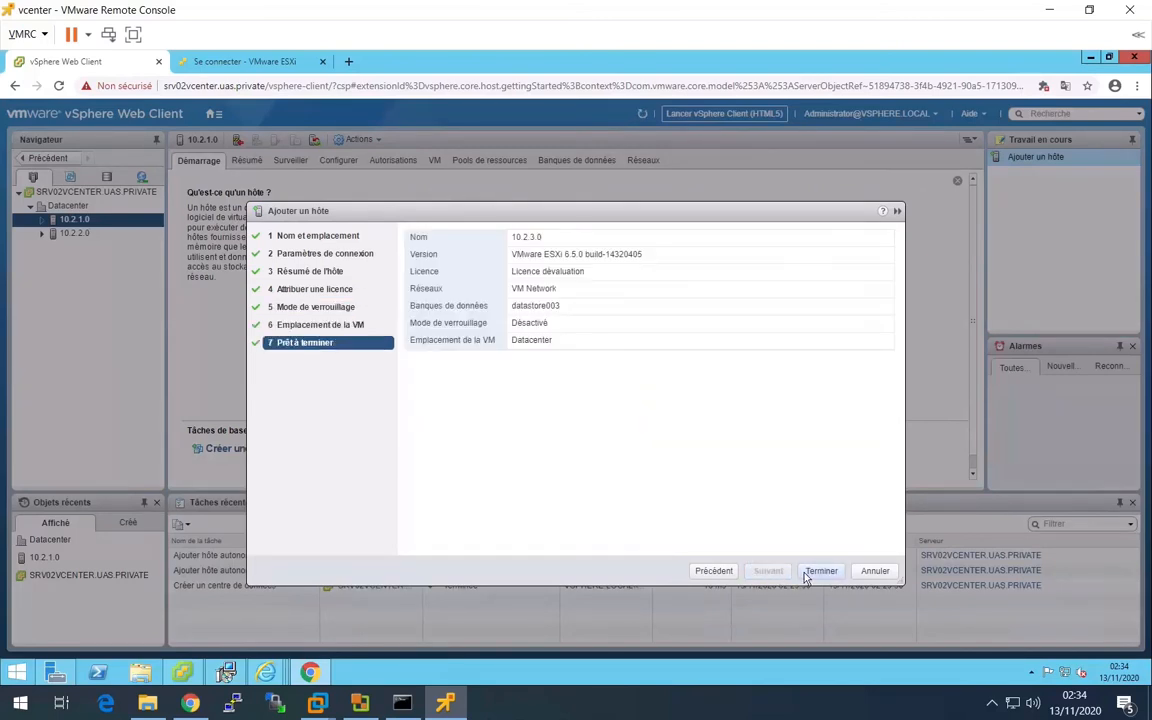
click(806, 571)
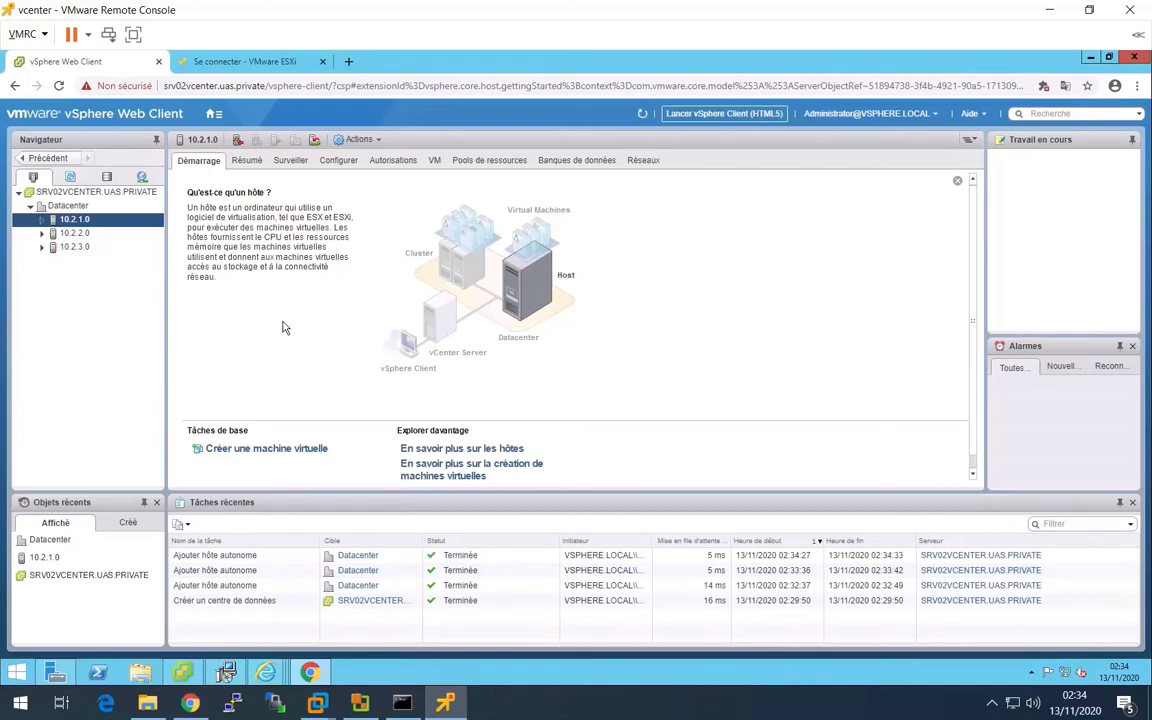
- Examine the virtual machine lists of hosts 10.2.1.0 and 10.2.3.0 and of the whole Datacenter
click(434, 160)
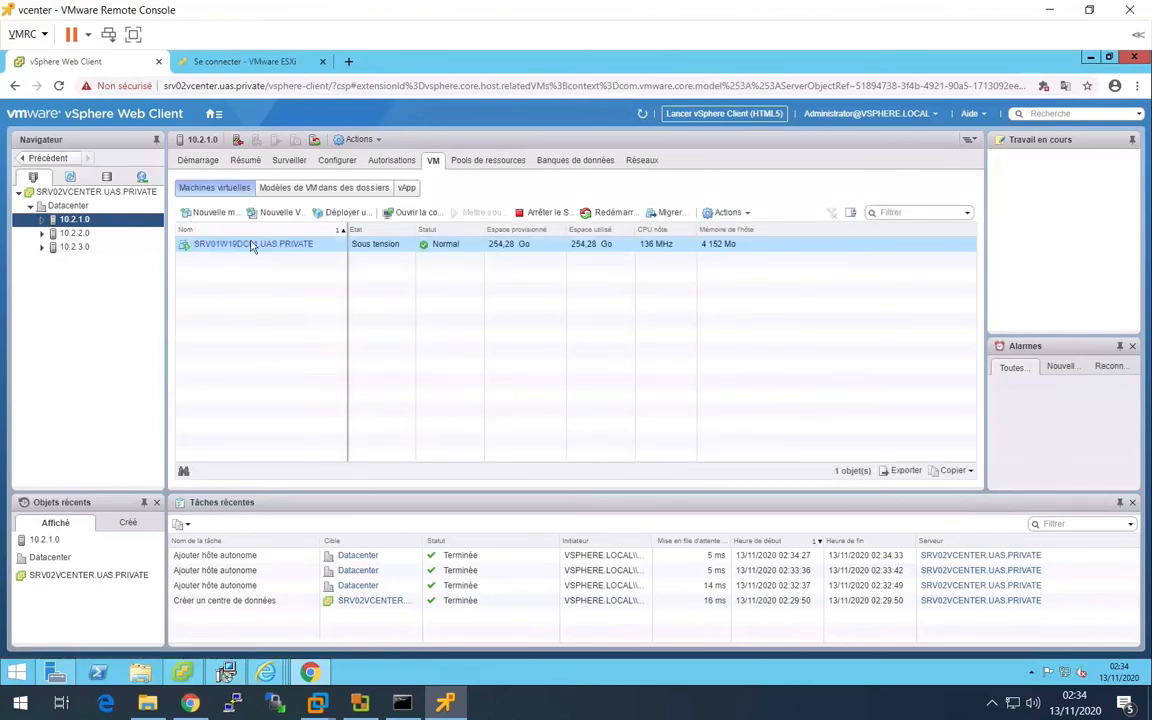
click(72, 246)
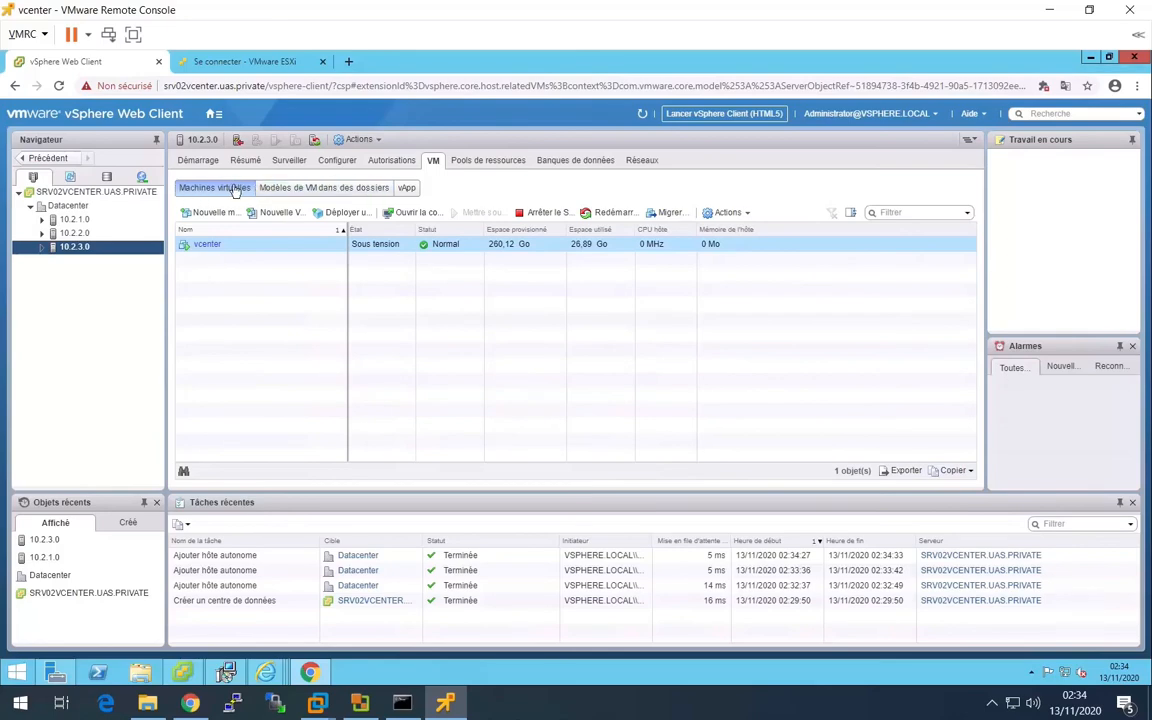
click(72, 191)
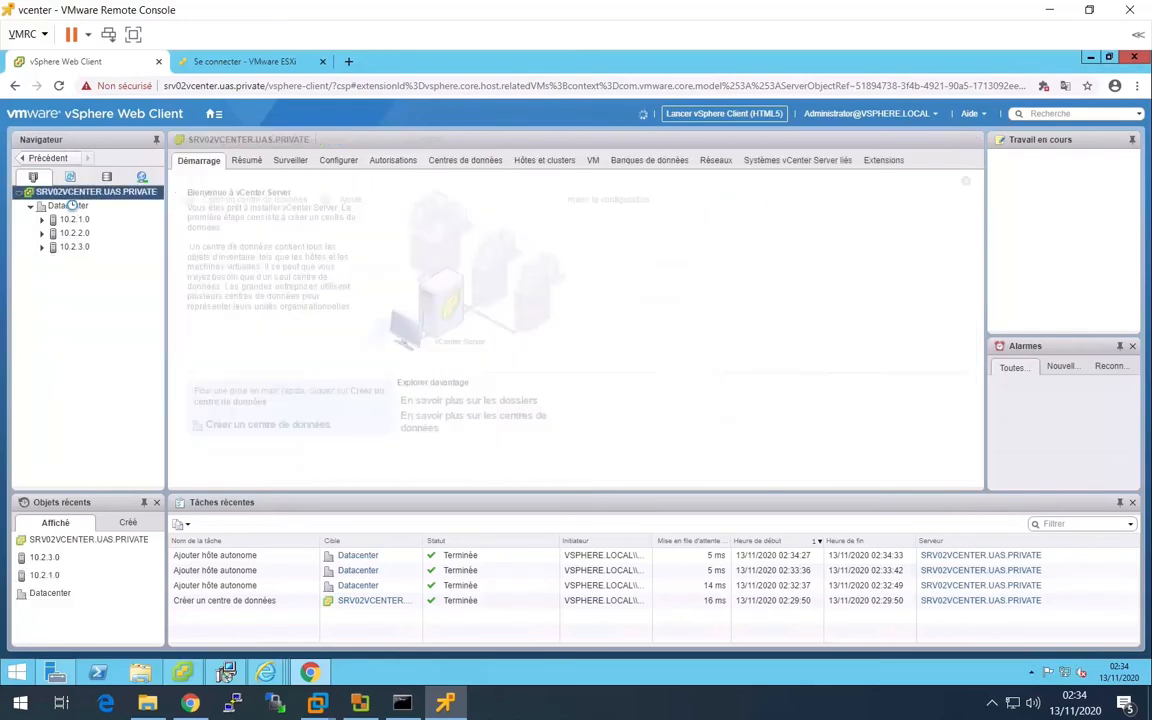
click(67, 205)
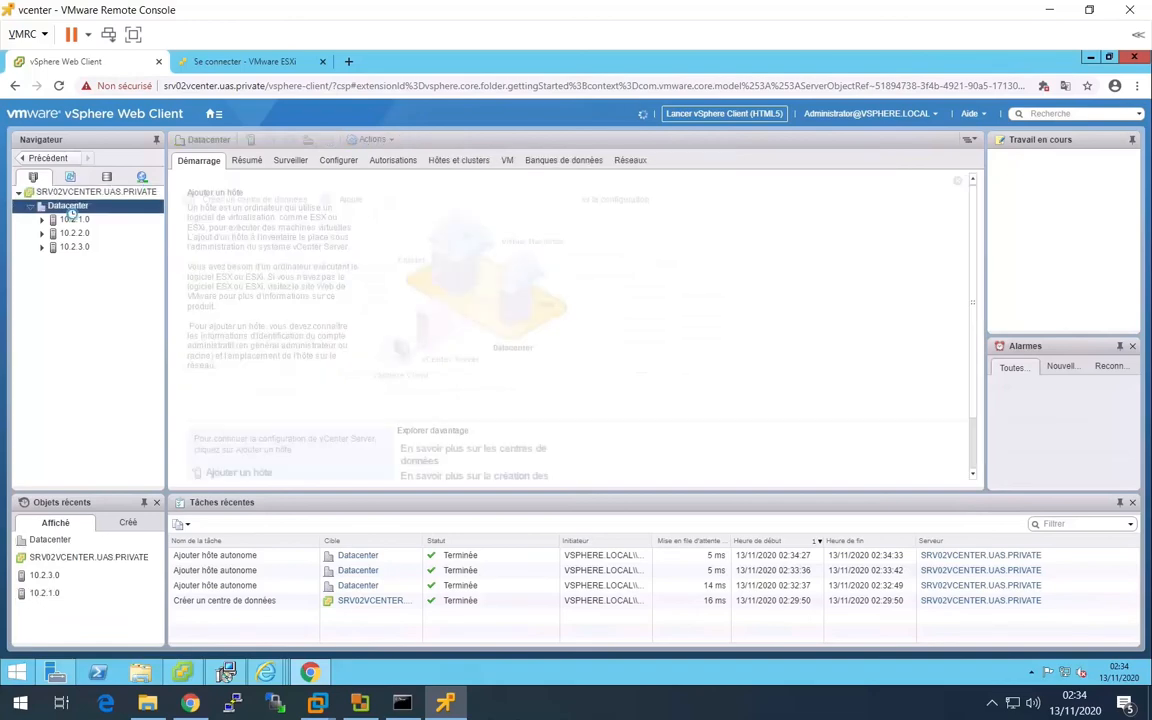
click(507, 162)
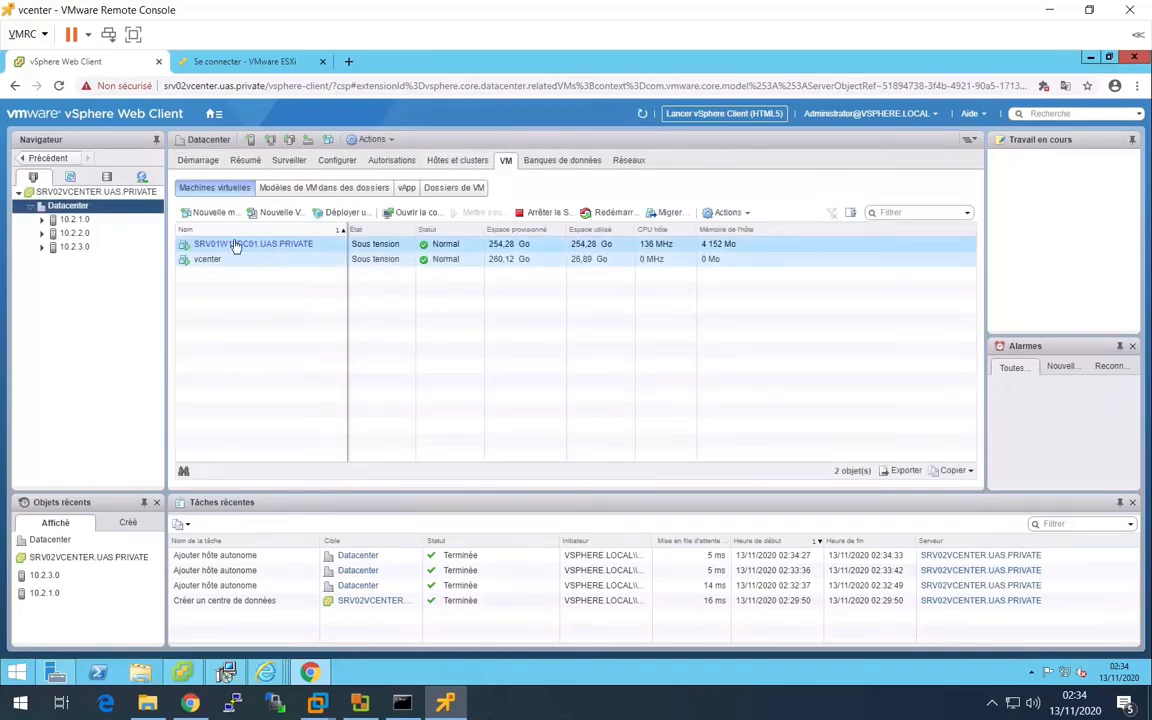
- Show Datacenter's datastores and expand its hosts in the inventory to view their virtual machines
click(558, 162)
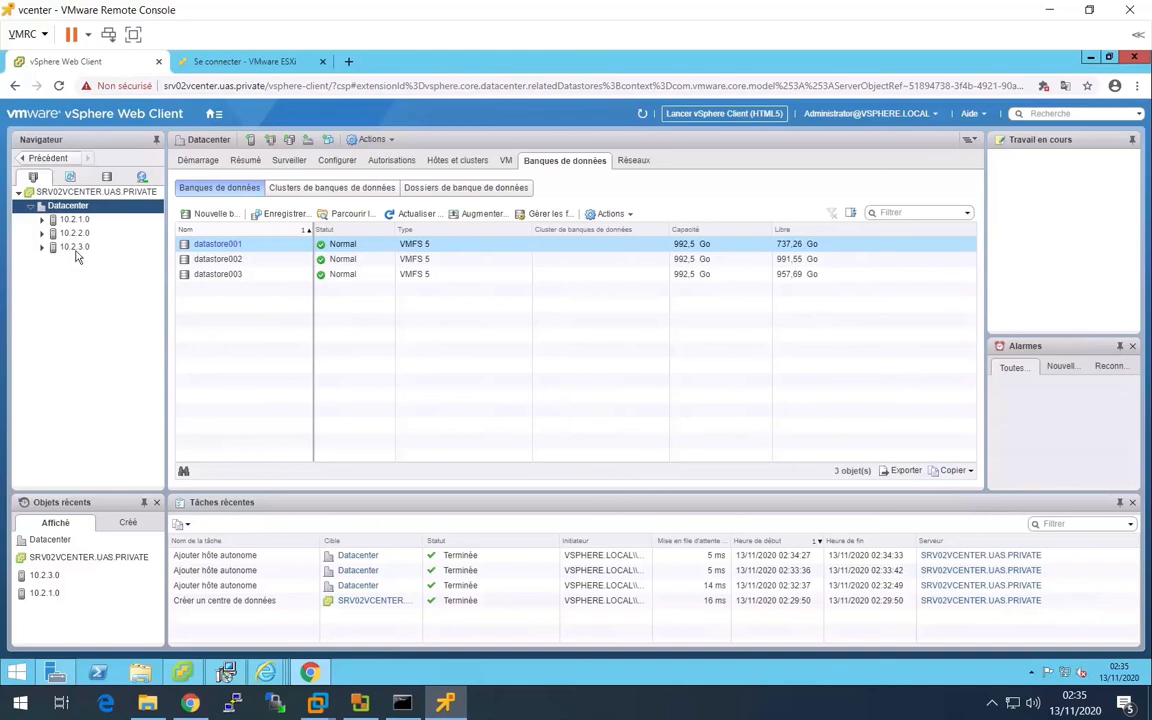
click(41, 219)
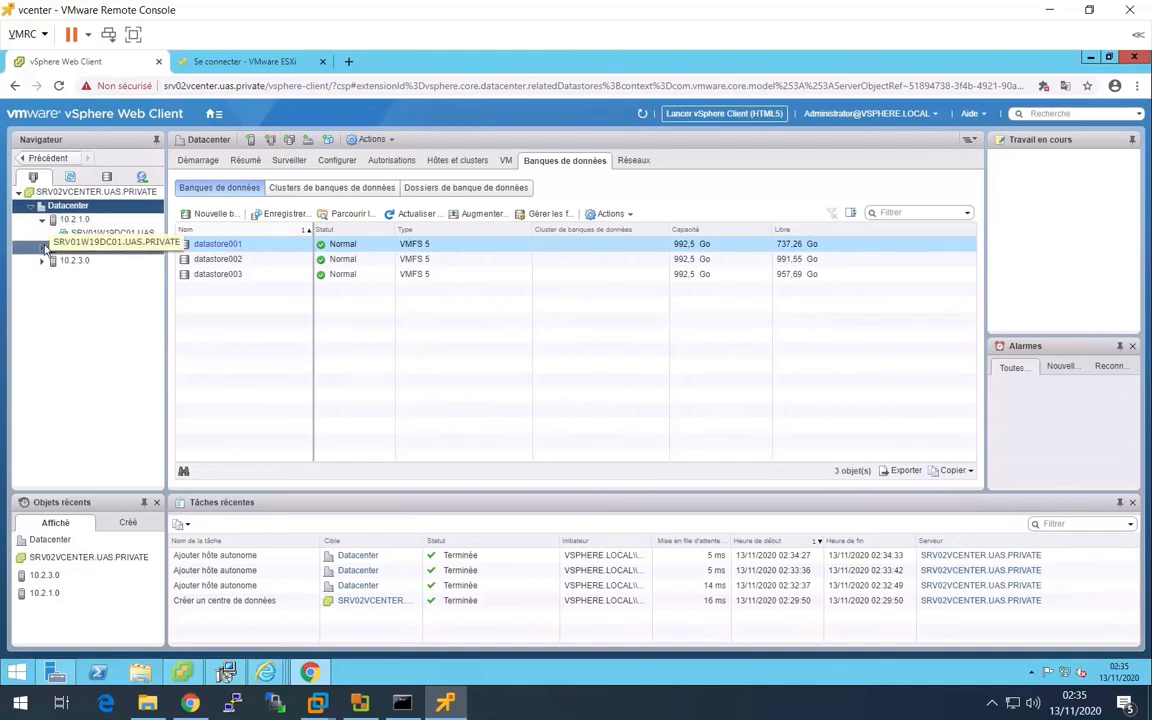
click(41, 260)
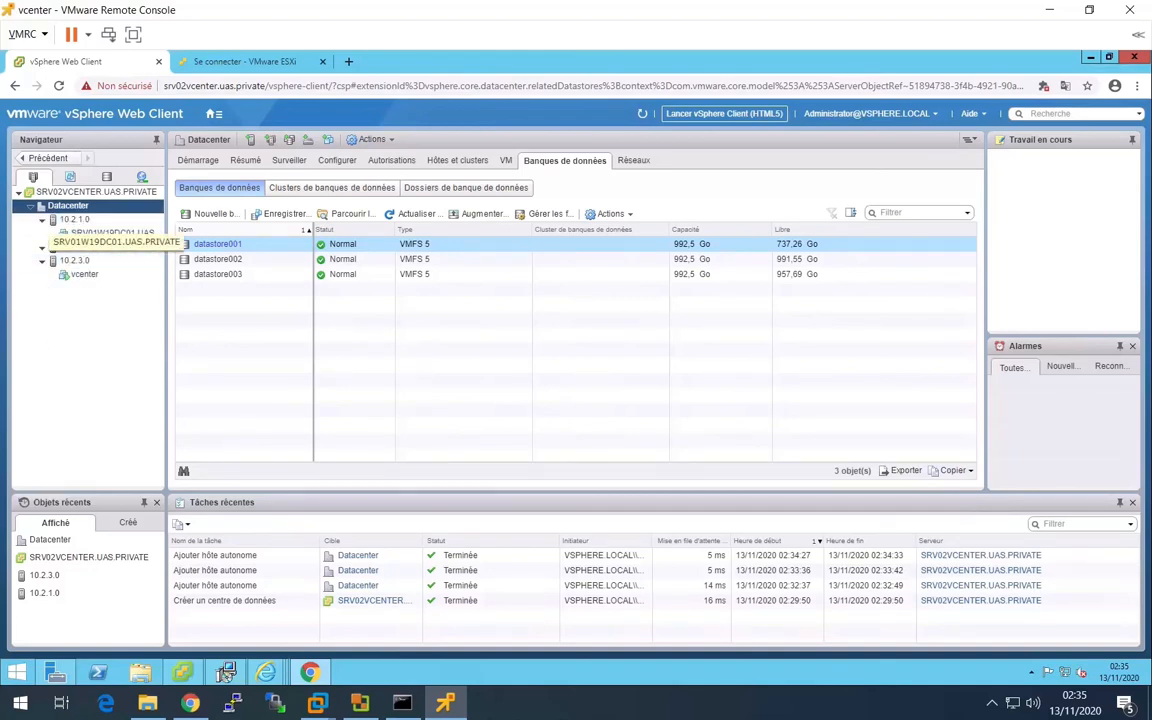
click(362, 373)
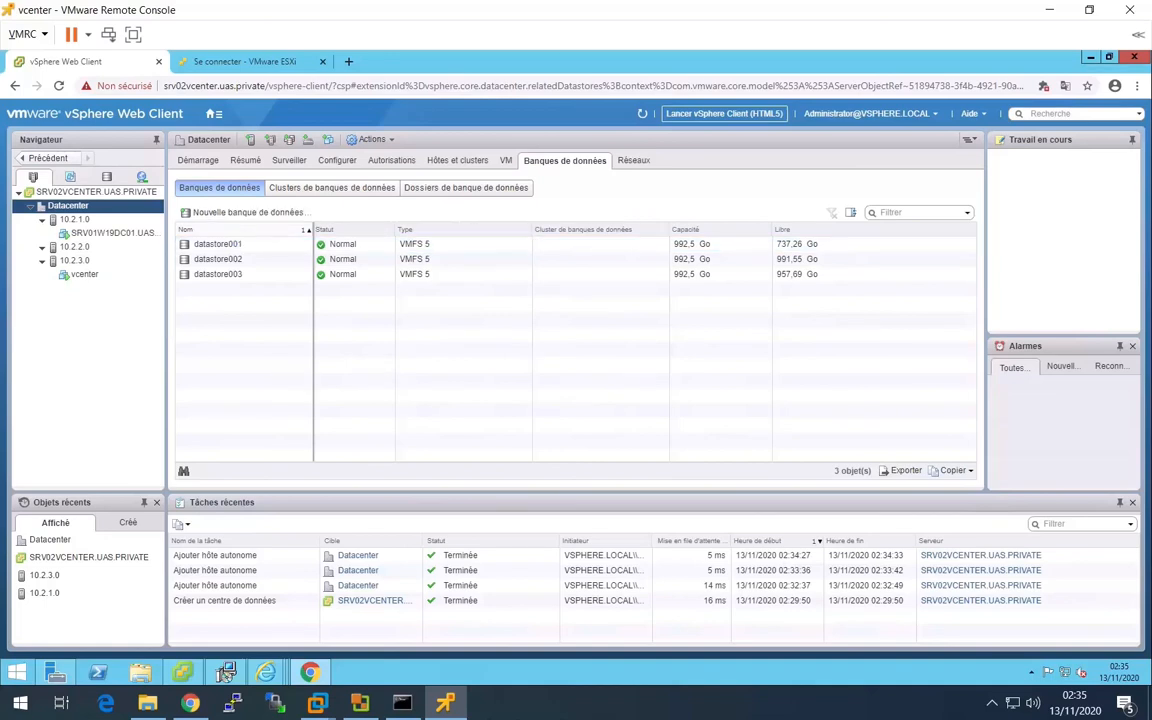